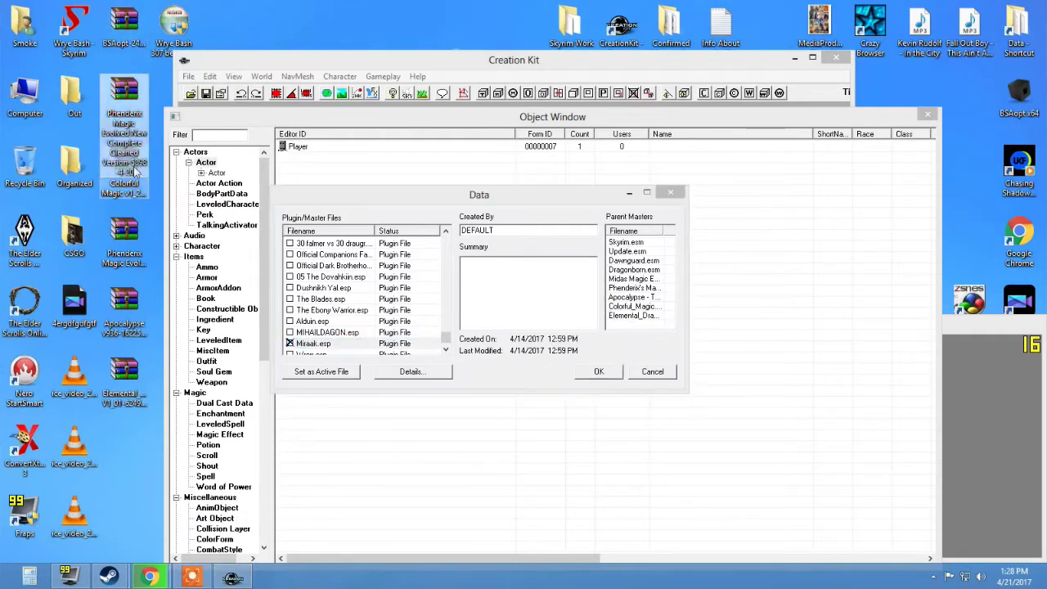
Review the parent masters of Miraak.esp, going through Skyrim.esm, Dawnguard.esm, Dragonborn.esm and the Midas Magic entry.
click(626, 243)
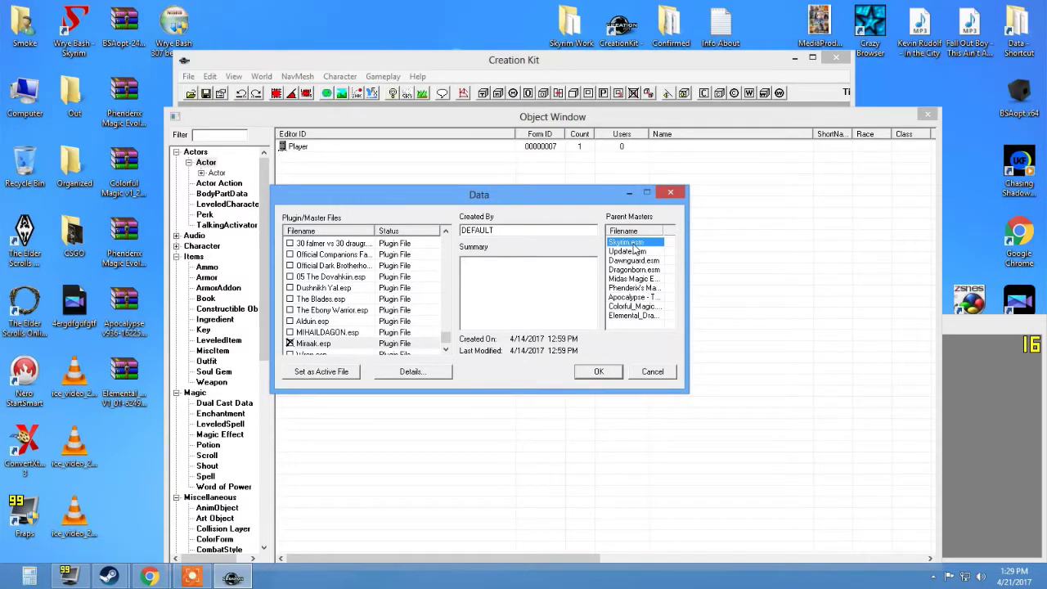
click(358, 312)
mouse_move(671, 259)
mouse_down()
mouse_move(671, 315)
mouse_move(671, 249)
mouse_up()
click(311, 344)
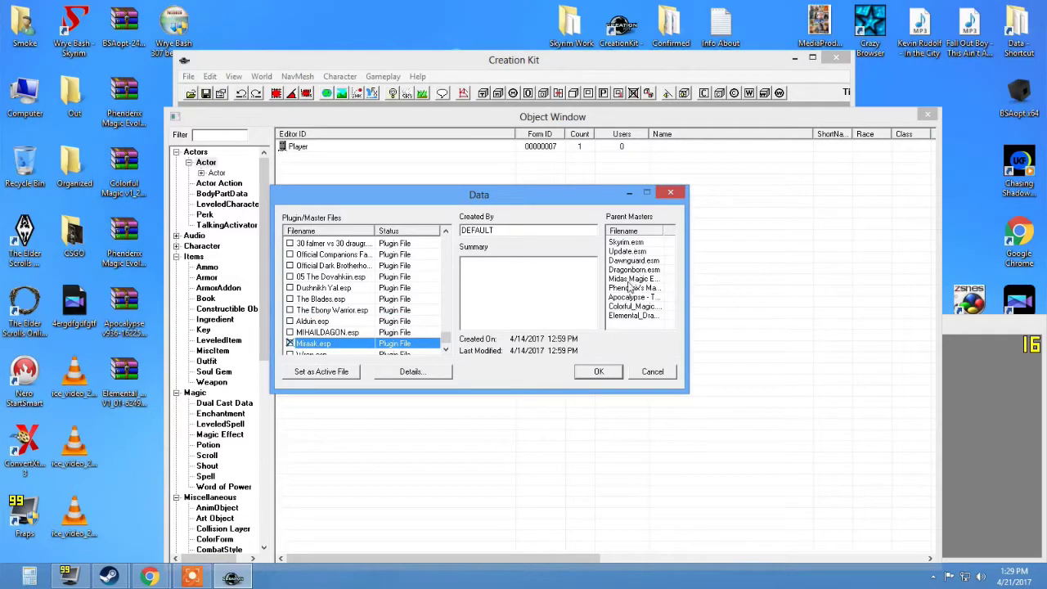
click(618, 242)
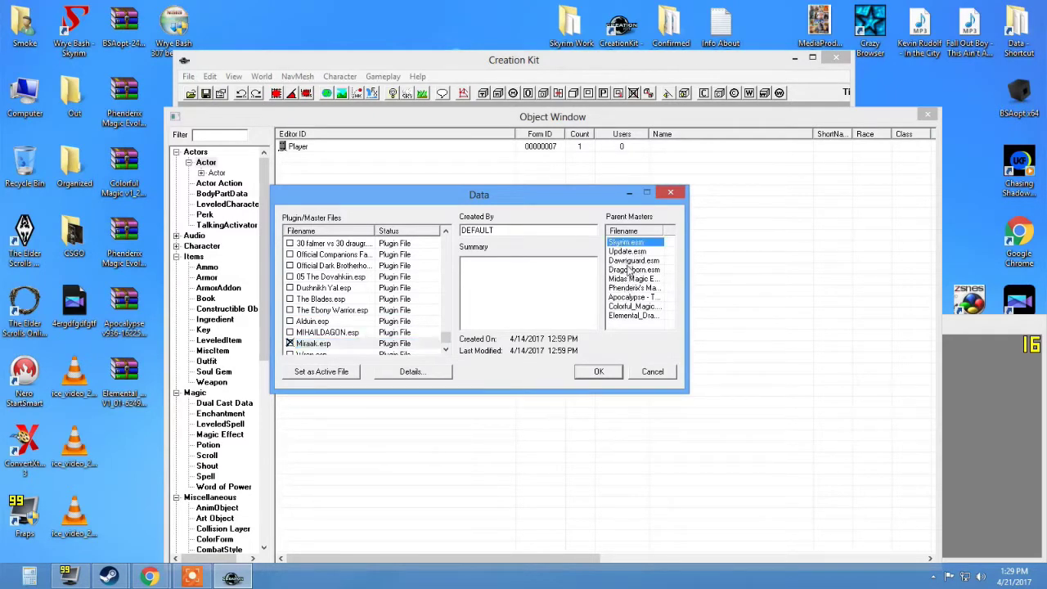
click(634, 261)
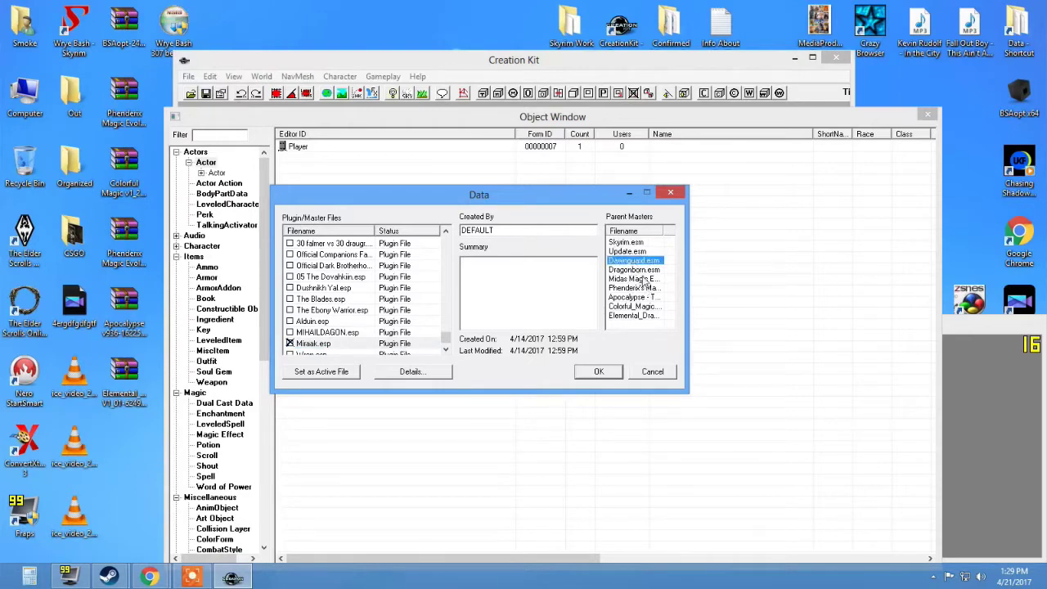
click(642, 273)
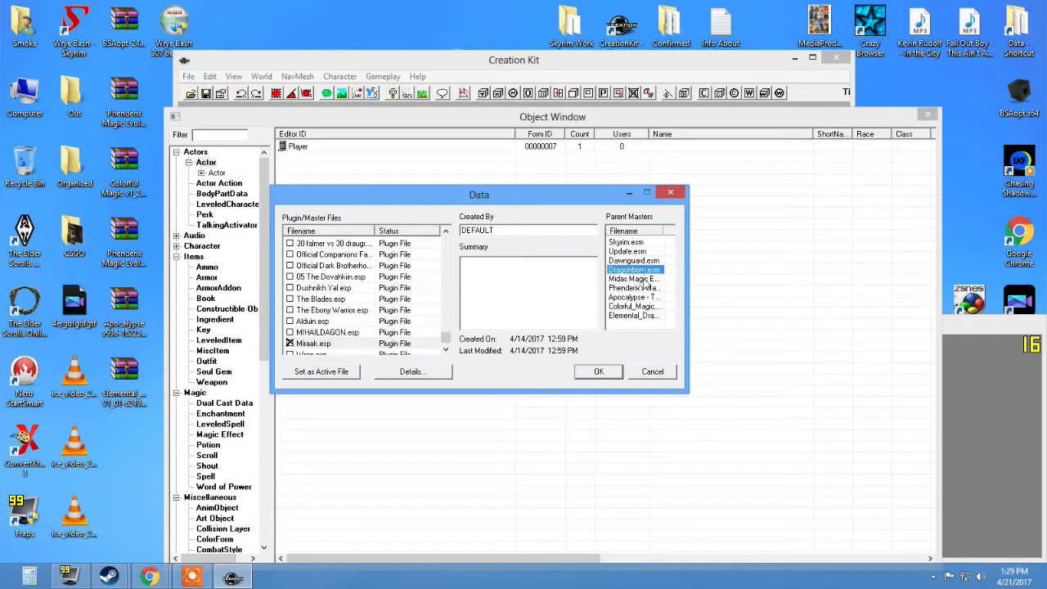
click(646, 279)
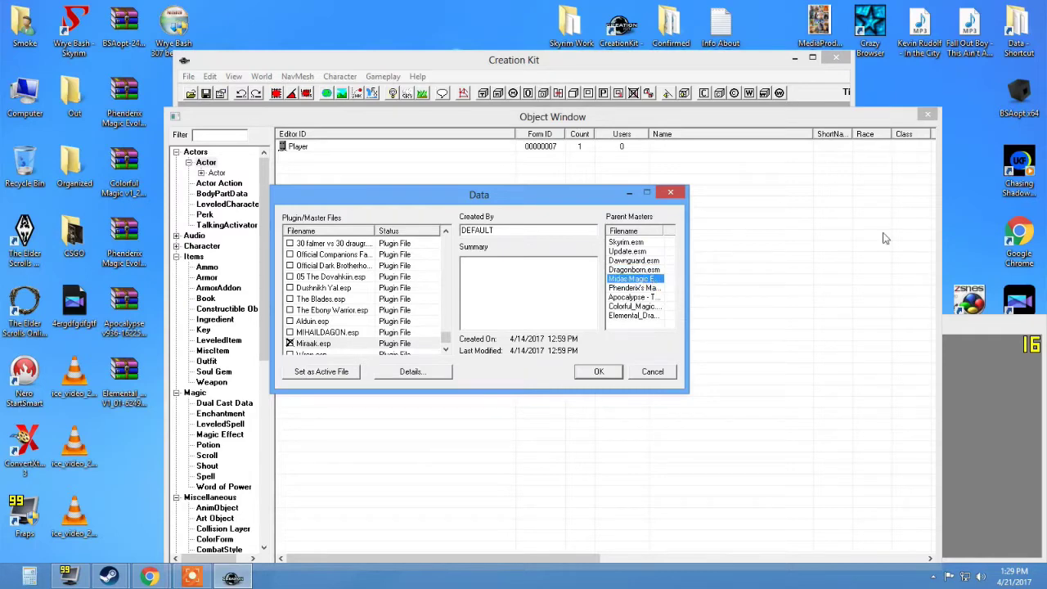
Open Google Chrome and search Google for "midas magic skyrim nexus".
double_click(1017, 235)
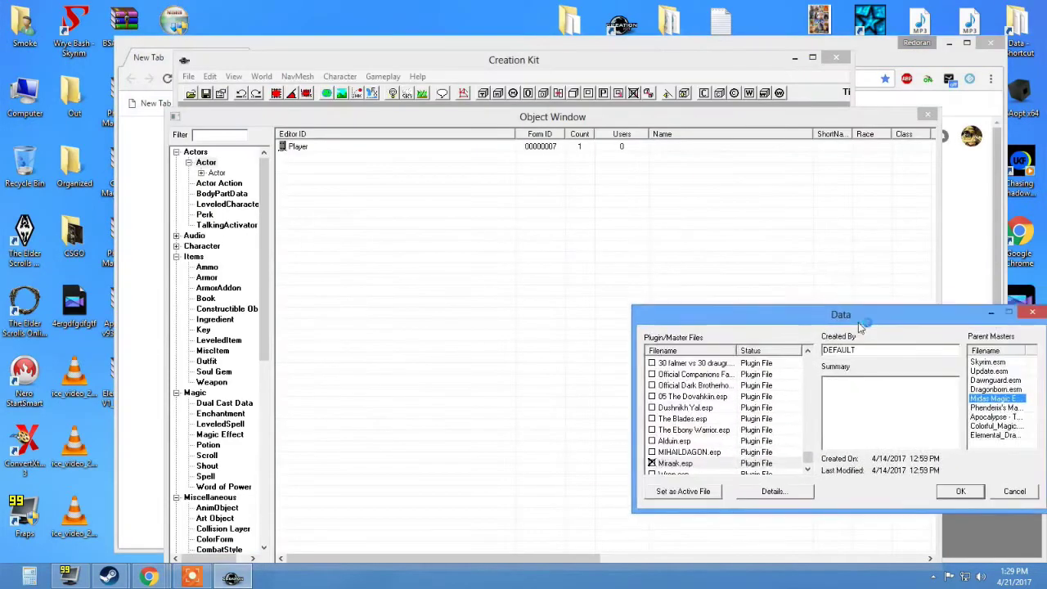
click(443, 312)
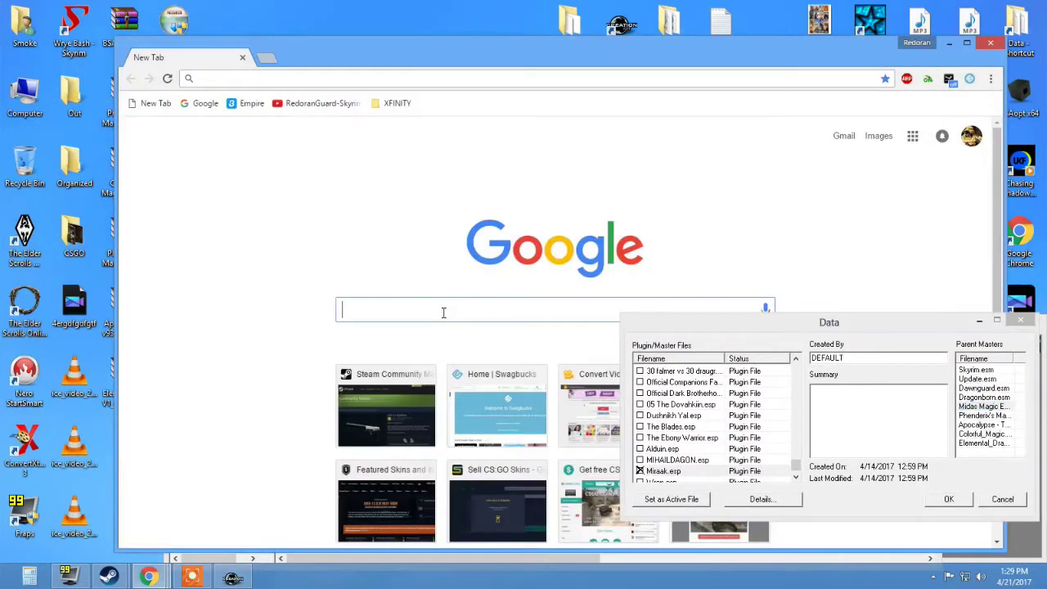
text(midas m)
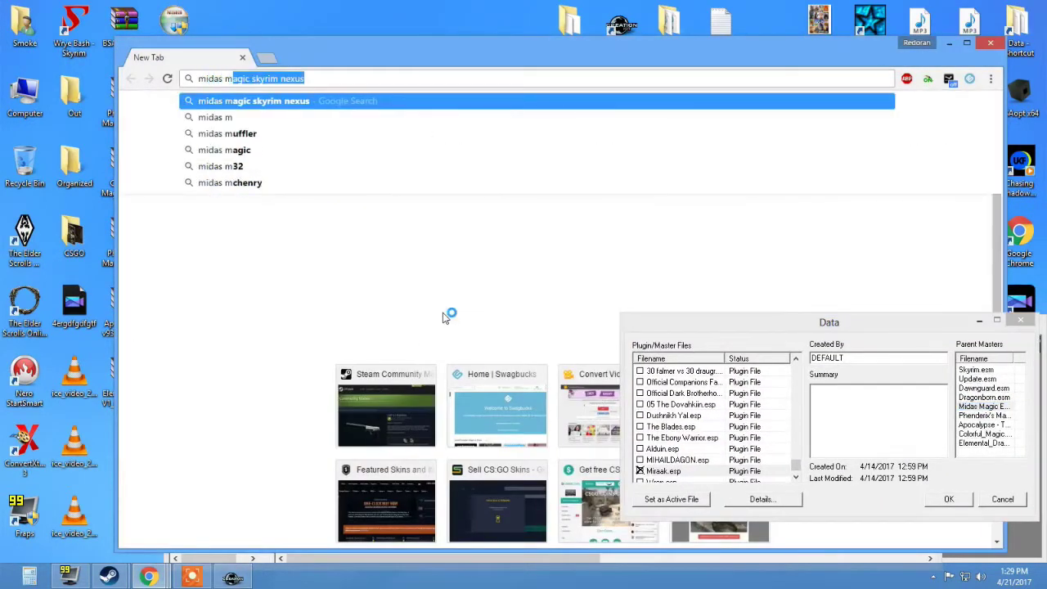
key(Up)
key(Return)
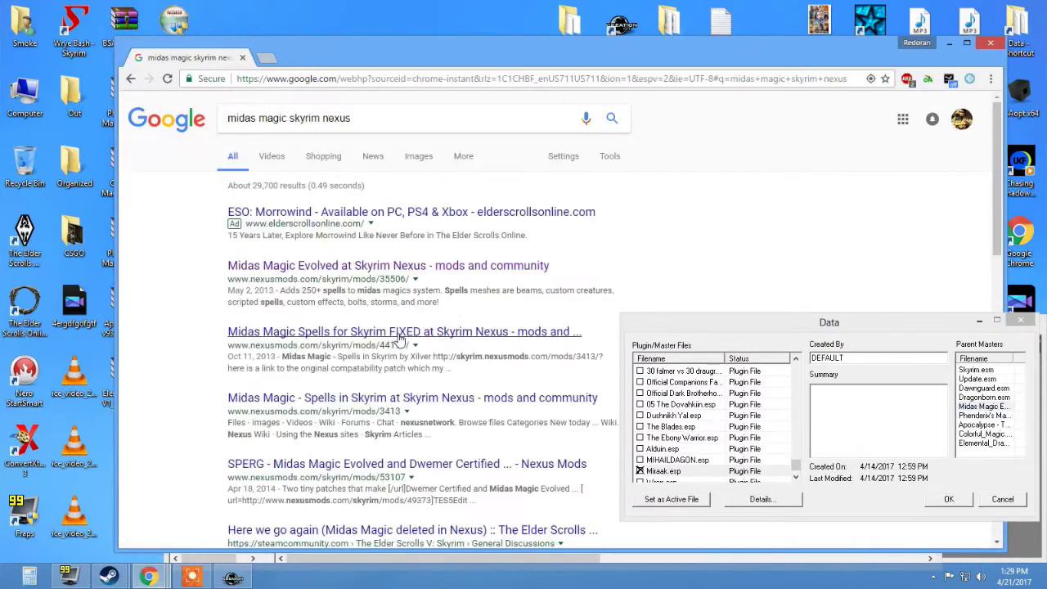
Open the Midas Magic Evolved page on Skyrim Nexus and show its list of files.
click(348, 266)
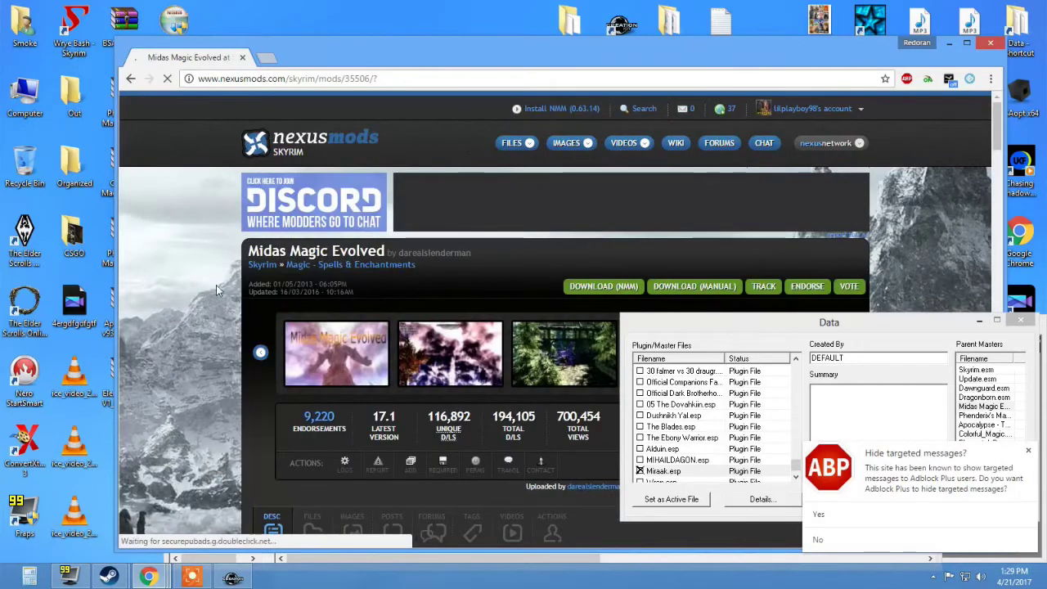
scroll(216, 289, down, 1)
scroll(217, 294, down, 1)
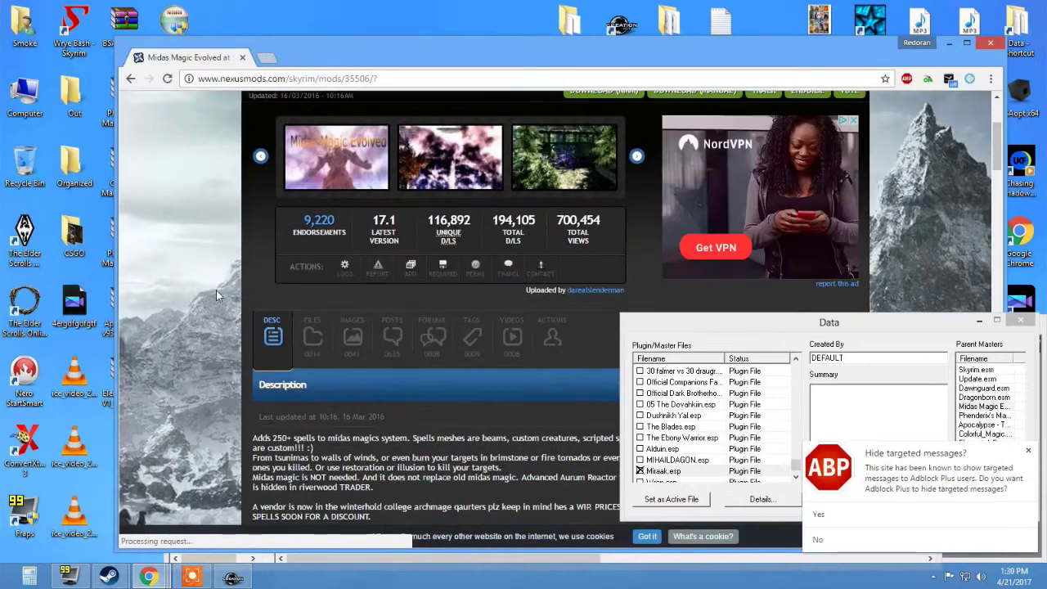
scroll(217, 295, down, 1)
scroll(216, 295, up, 2)
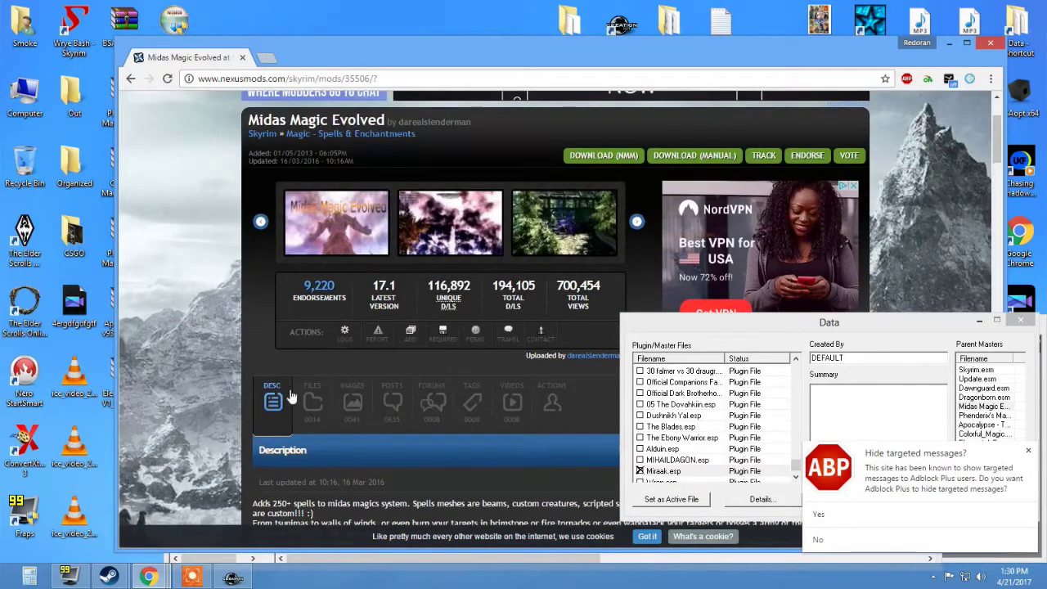
click(315, 402)
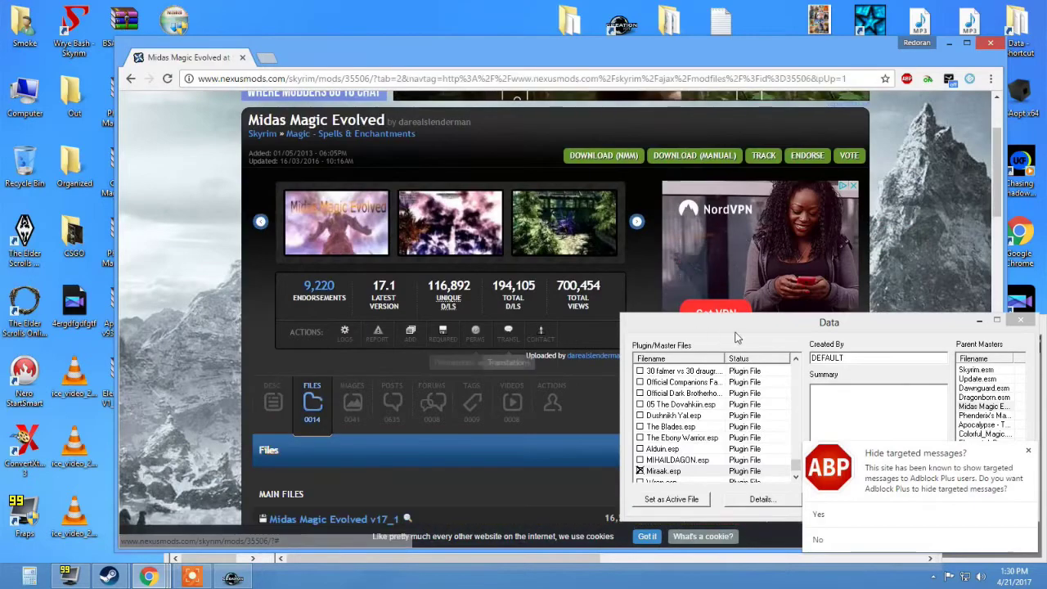
Move the Data and browser windows clear of each other and examine the date and version of the main Midas Magic Evolved file.
drag(741, 325, 762, 397)
click(164, 176)
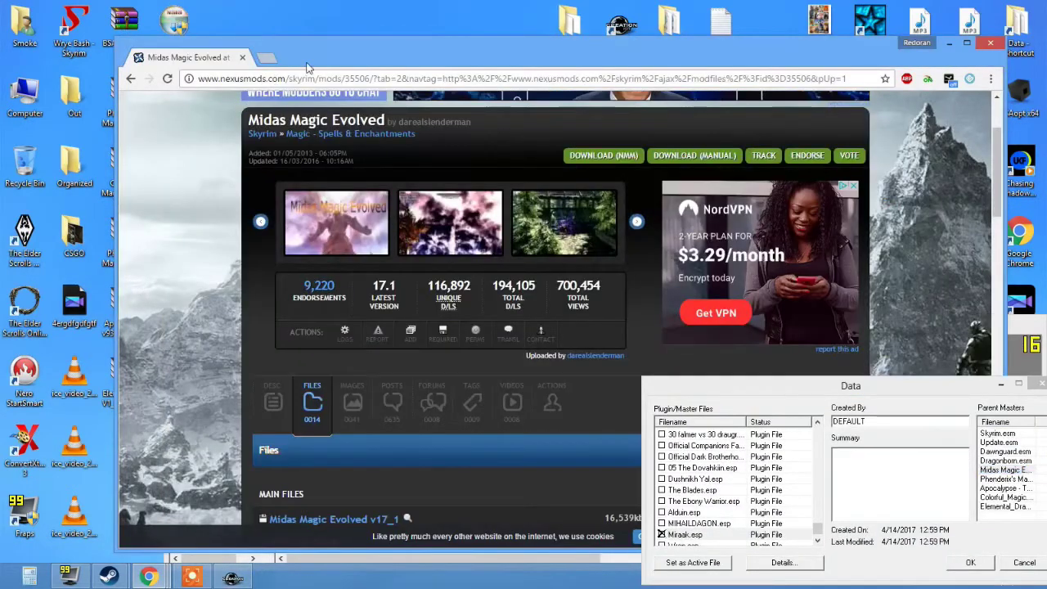
drag(306, 61, 262, 46)
scroll(331, 264, down, 4)
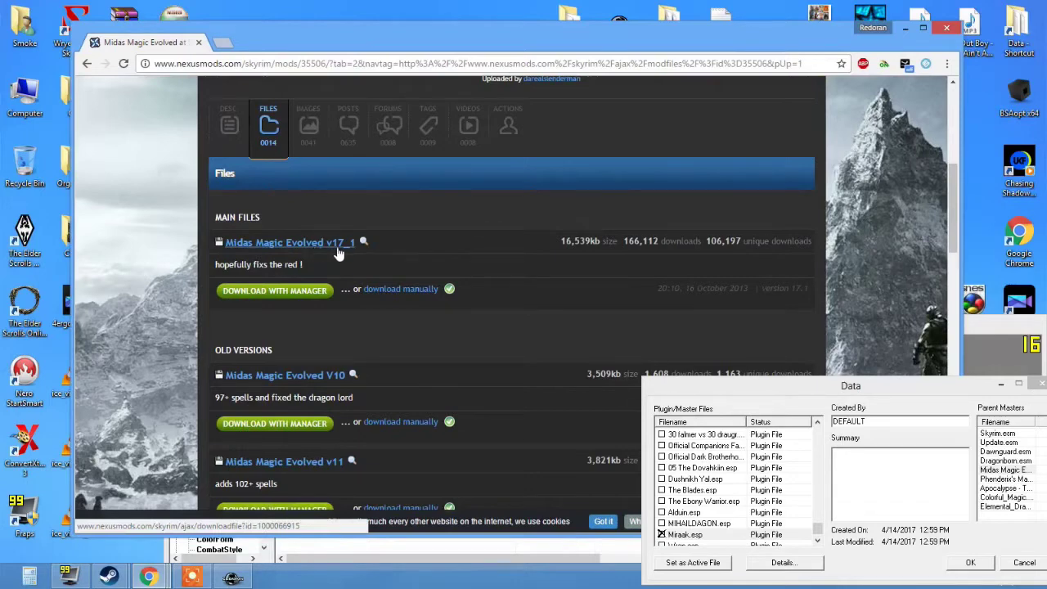
drag(806, 291, 659, 289)
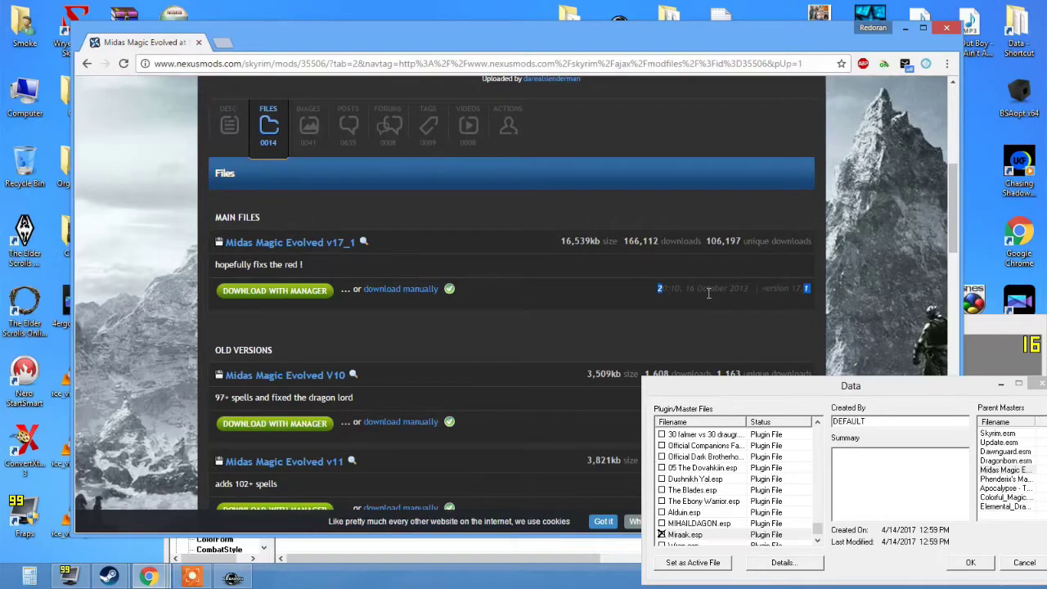
scroll(708, 295, down, 1)
scroll(705, 296, up, 2)
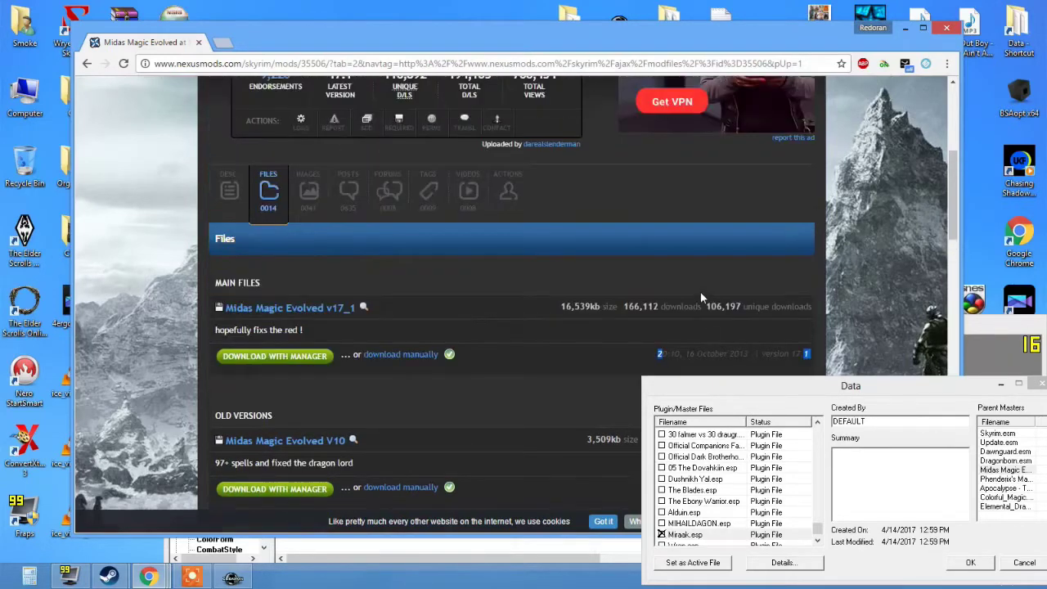
Start a manual download of the main file Midas Magic Evolved v17_1 and cancel it.
click(409, 355)
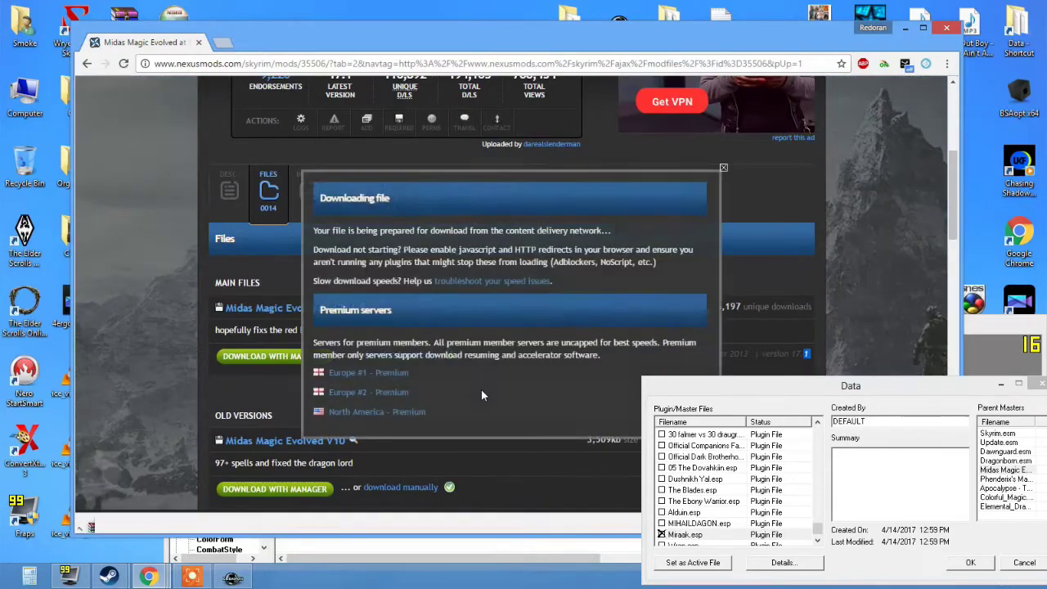
click(210, 516)
click(219, 494)
Rearrange the browser, Object Window, Cell View and Data windows to uncover the mod archives on the desktop.
drag(290, 52, 525, 86)
click(268, 62)
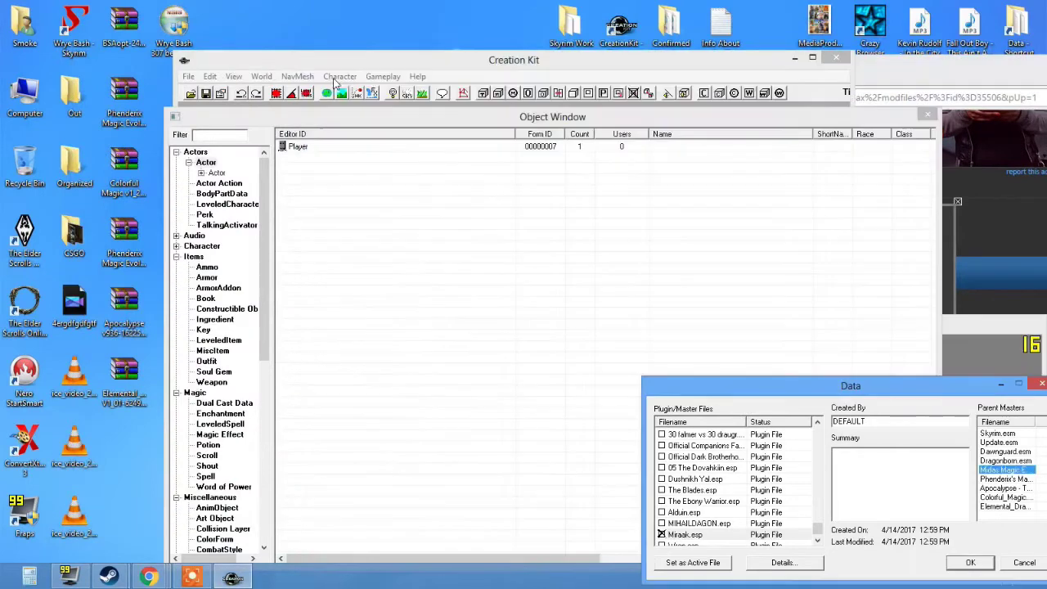
drag(488, 123, 689, 155)
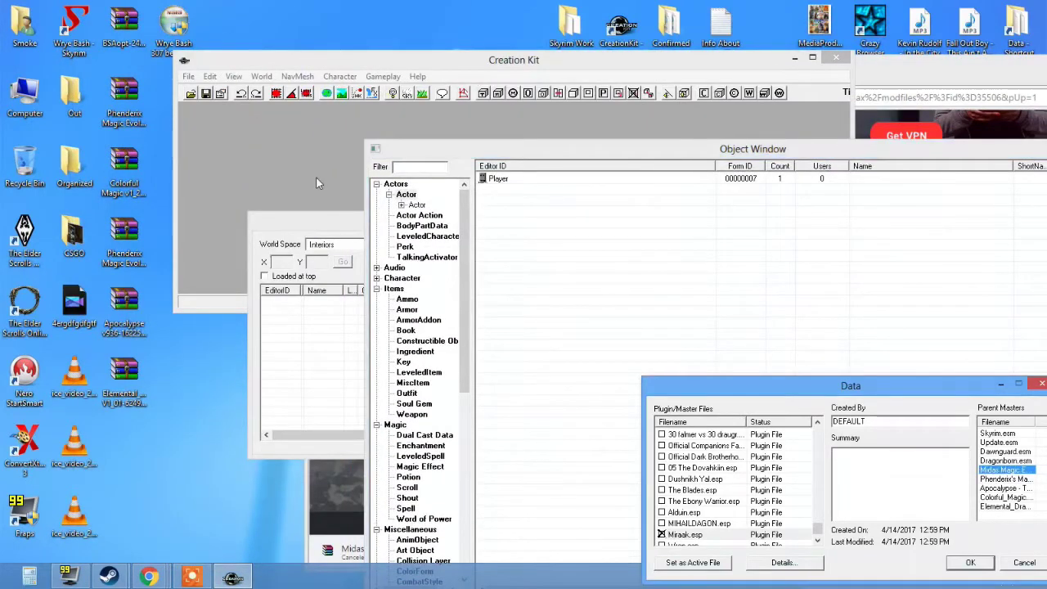
click(331, 239)
drag(331, 221, 401, 237)
click(712, 378)
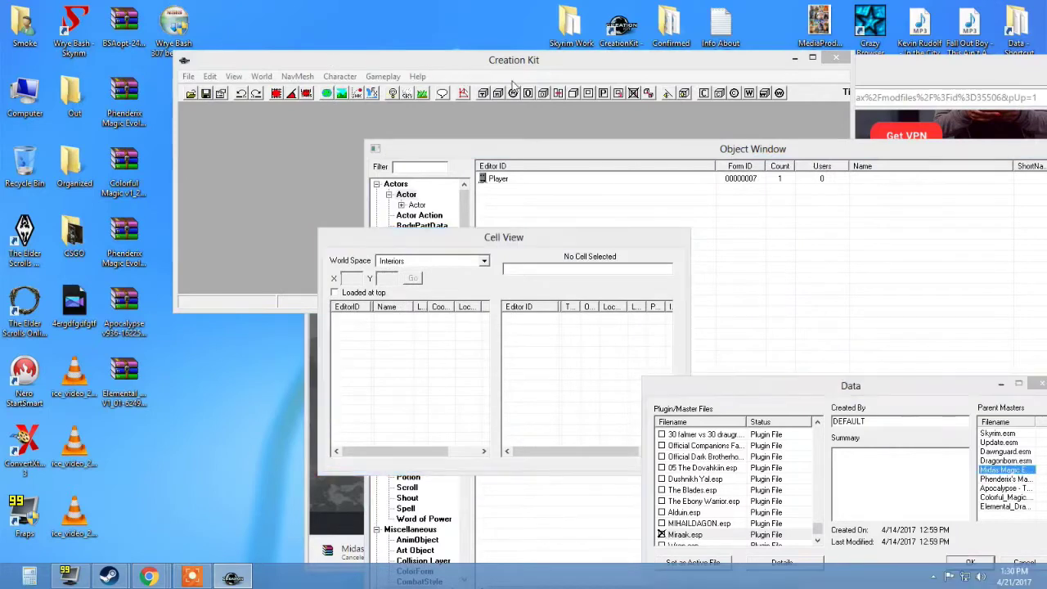
drag(711, 378, 689, 348)
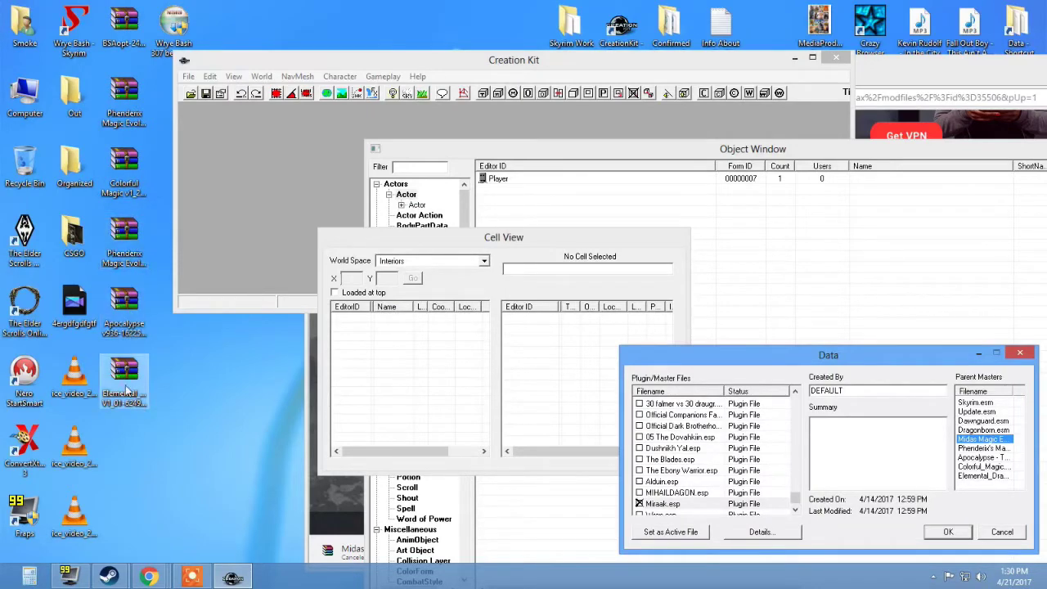
double_click(383, 150)
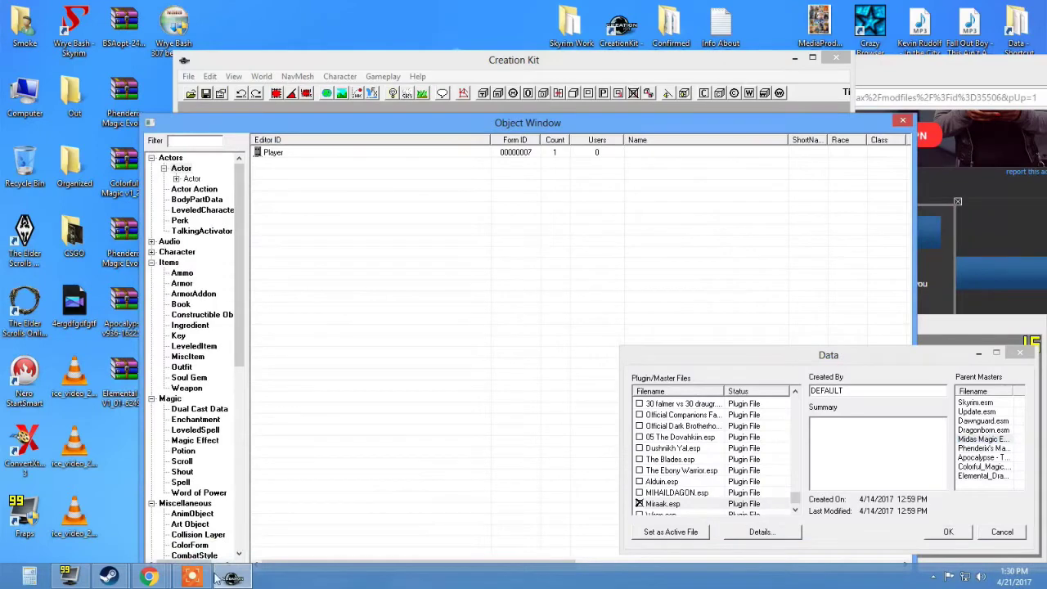
Show the desktop, move two video files down beside the other videos, and place the Midas Magic Evolved archive in the freed top spot.
key(super+d)
drag(123, 37, 102, 402)
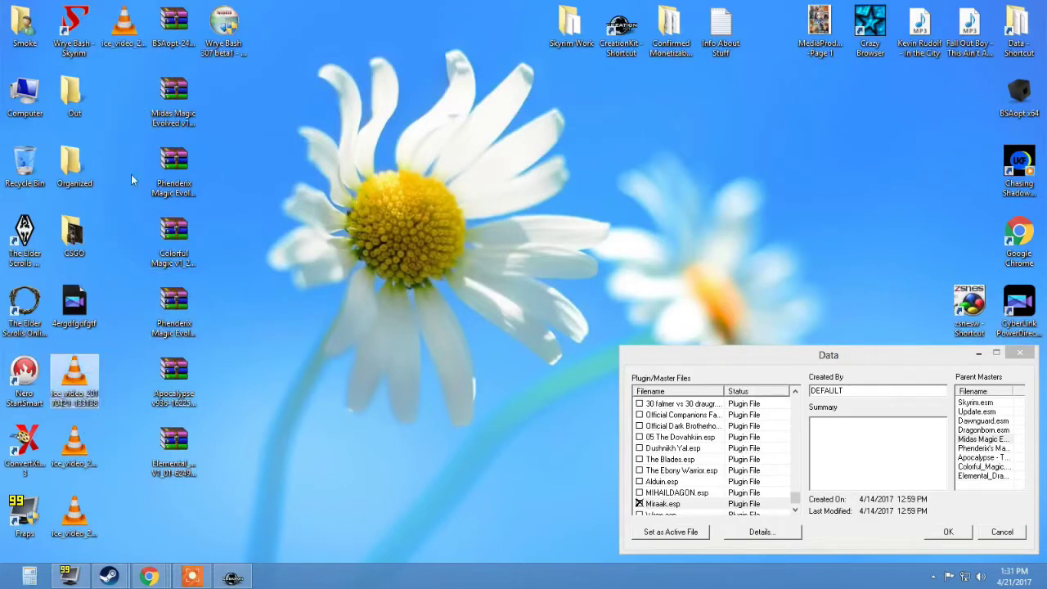
drag(124, 37, 123, 442)
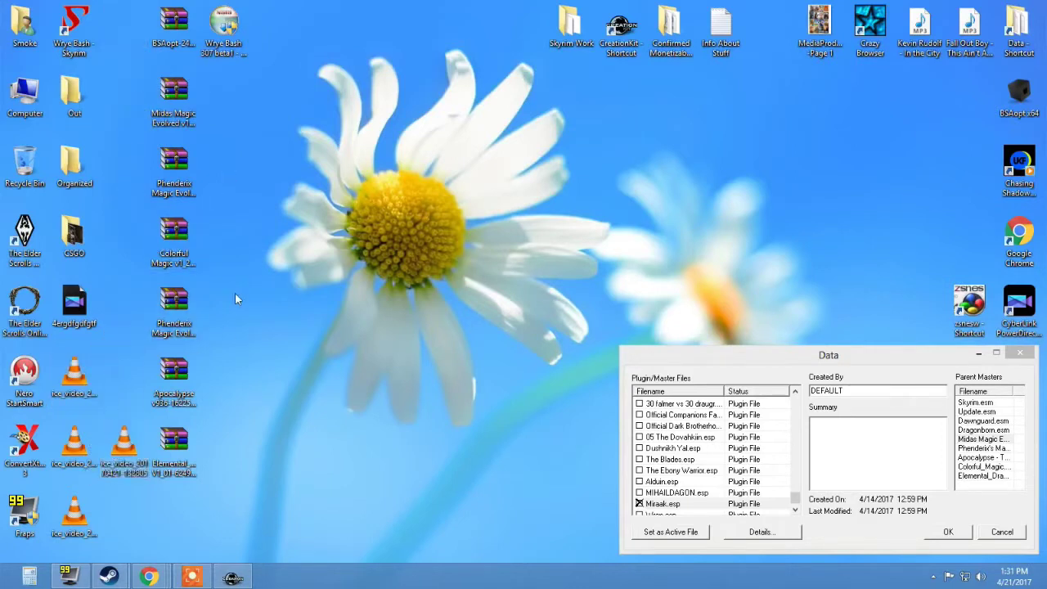
drag(173, 100, 124, 37)
Bring the windows back, select the Phenderix's Magic parent master in the Data window, and close the Midas Magic Evolved browser window.
mouse_move(148, 577)
click(374, 519)
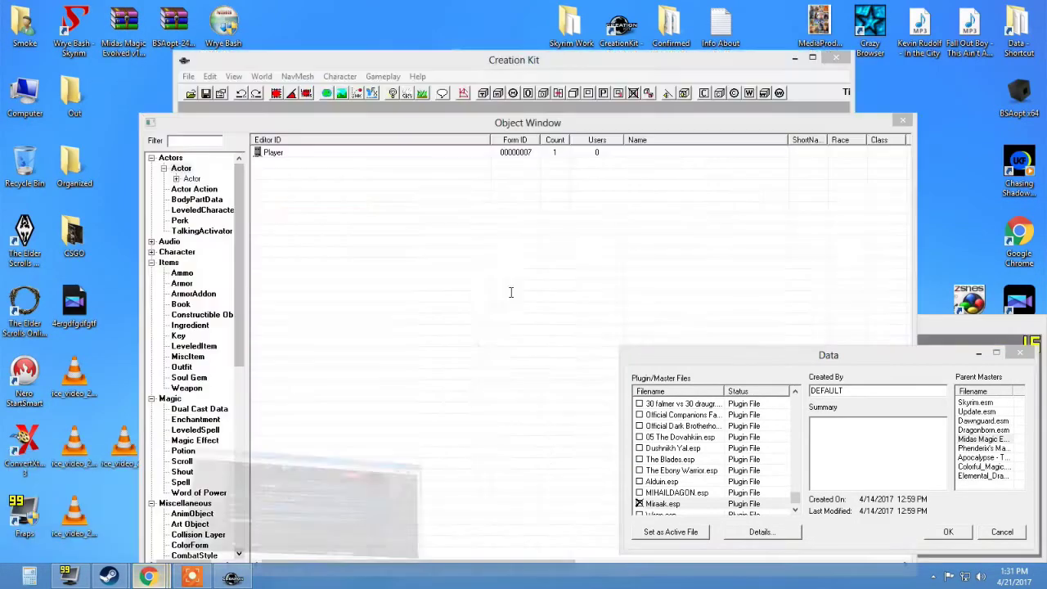
drag(481, 57, 268, 72)
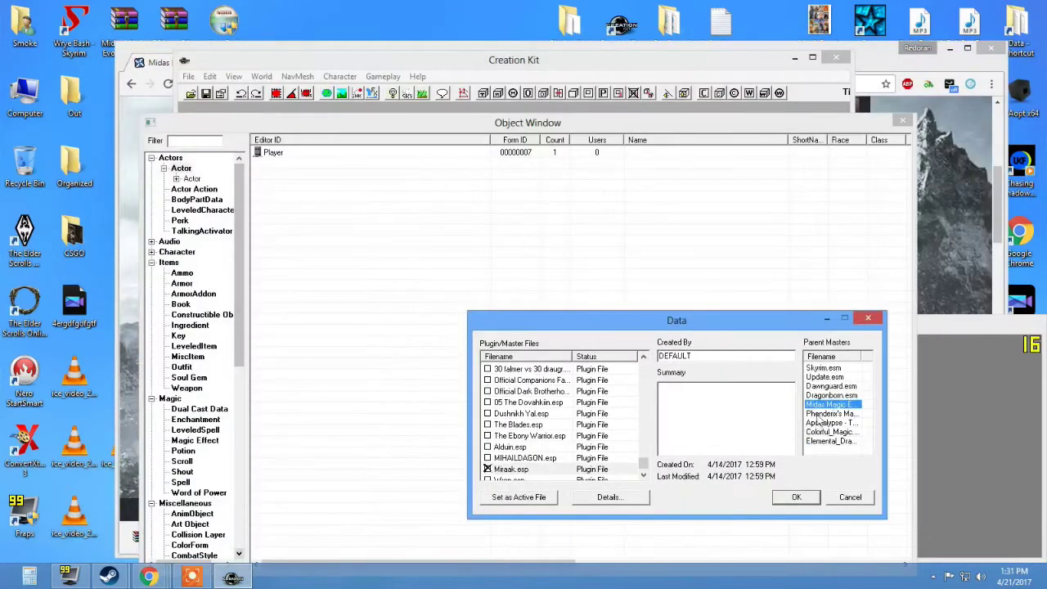
click(818, 413)
drag(730, 326, 864, 394)
click(138, 366)
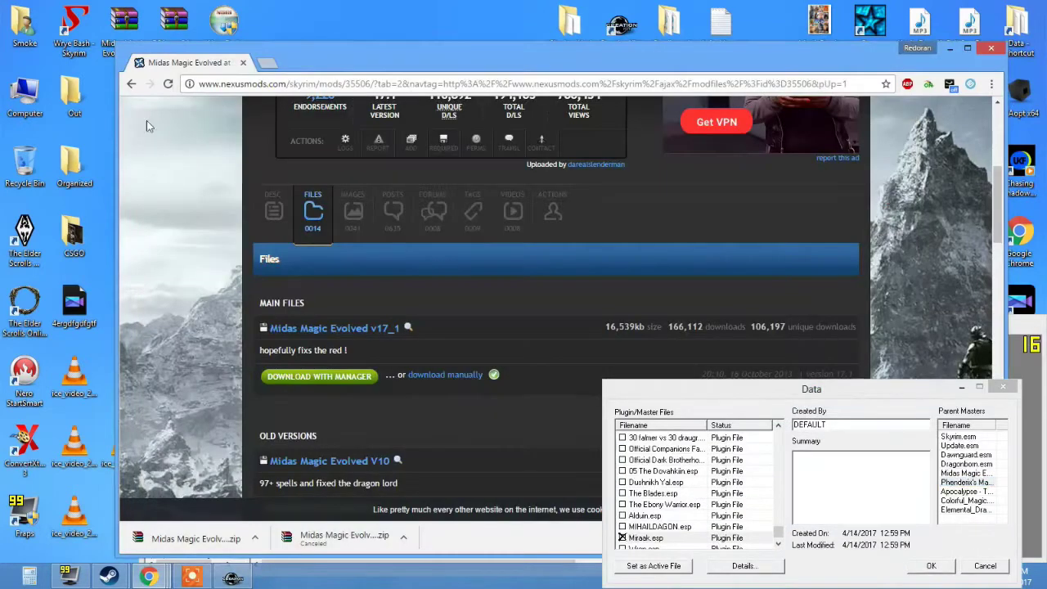
click(990, 48)
Reopen Google Chrome, search Google for "phenderix magic evolved", and open the mod's Skyrim Nexus page.
click(148, 576)
click(422, 305)
text(phendrana drif)
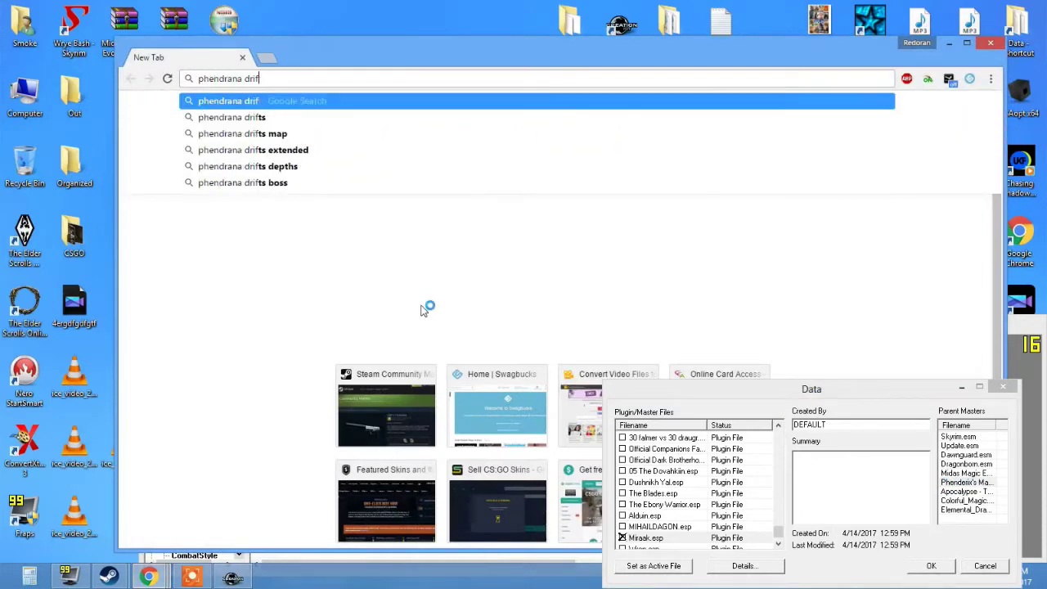
key(BackSpace)
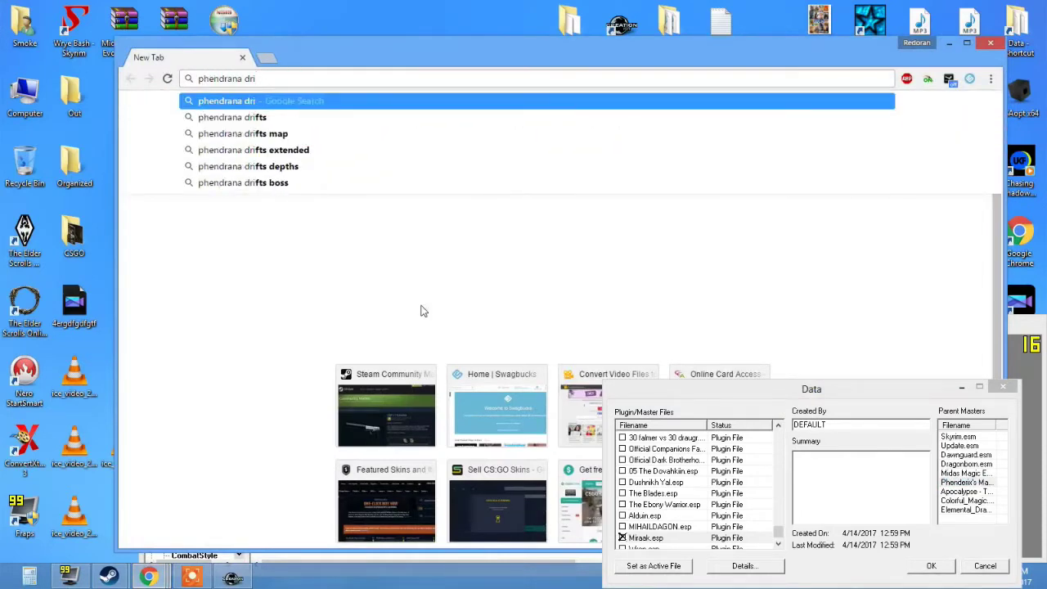
key(BackSpace)
key(BackSpace)
key(BackSpace)
key(BackSpace)
key(BackSpace)
key(BackSpace)
key(BackSpace)
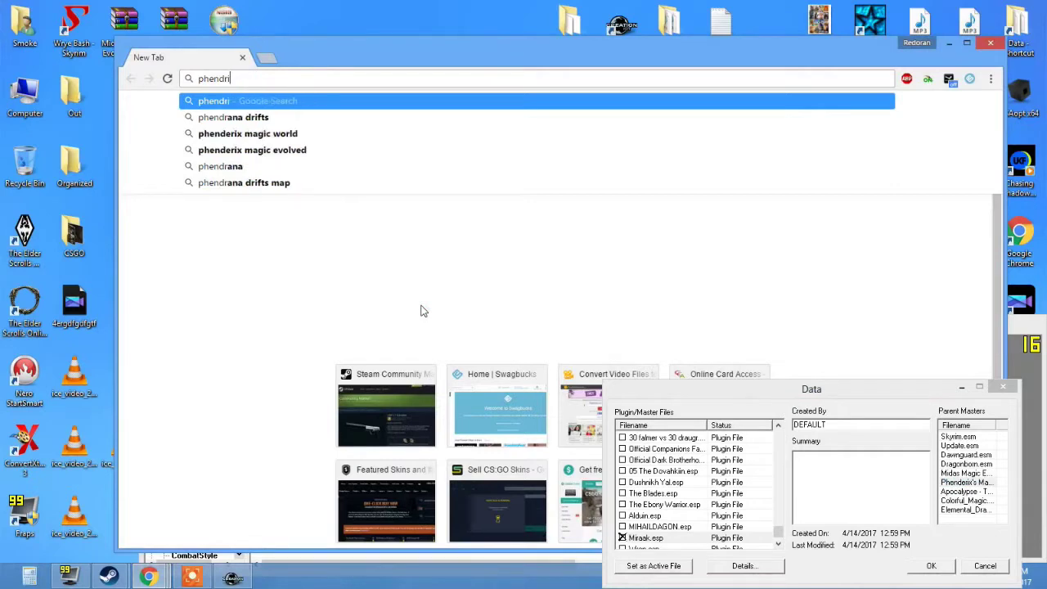
text(ix)
key(Down)
key(Down)
key(Return)
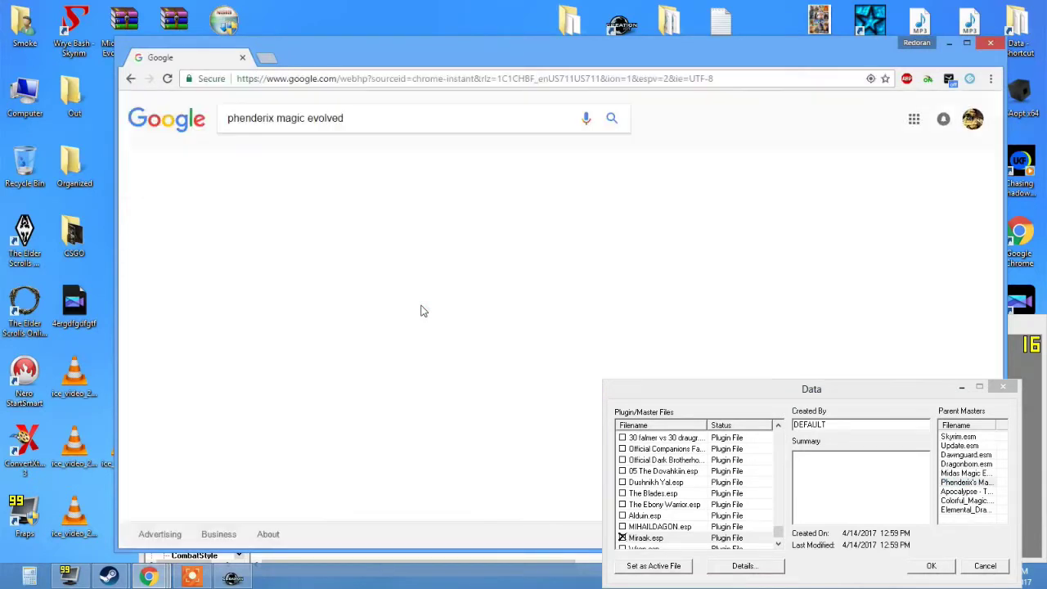
click(350, 212)
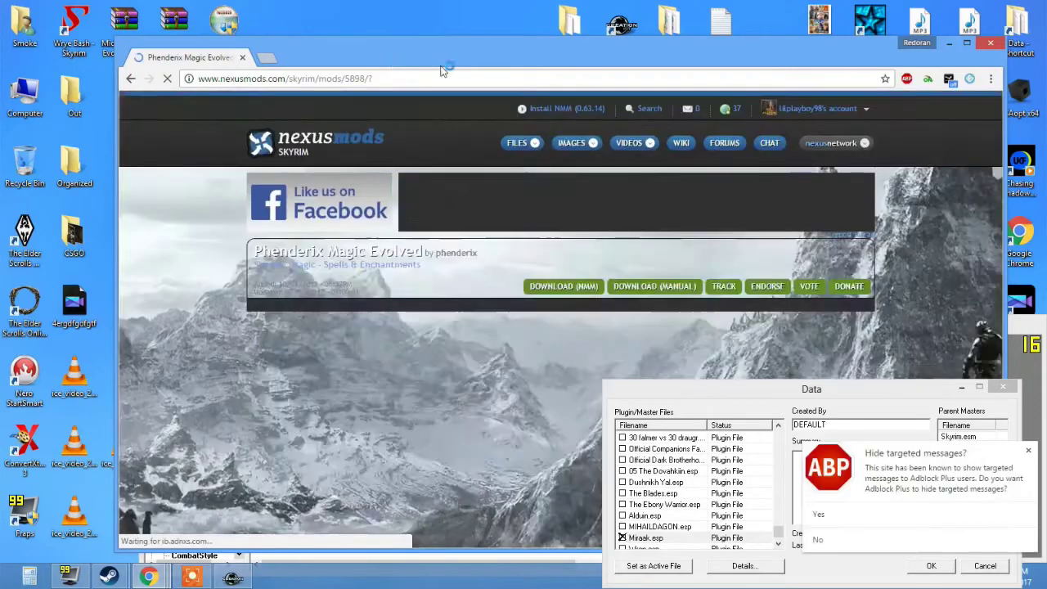
drag(440, 66, 439, 34)
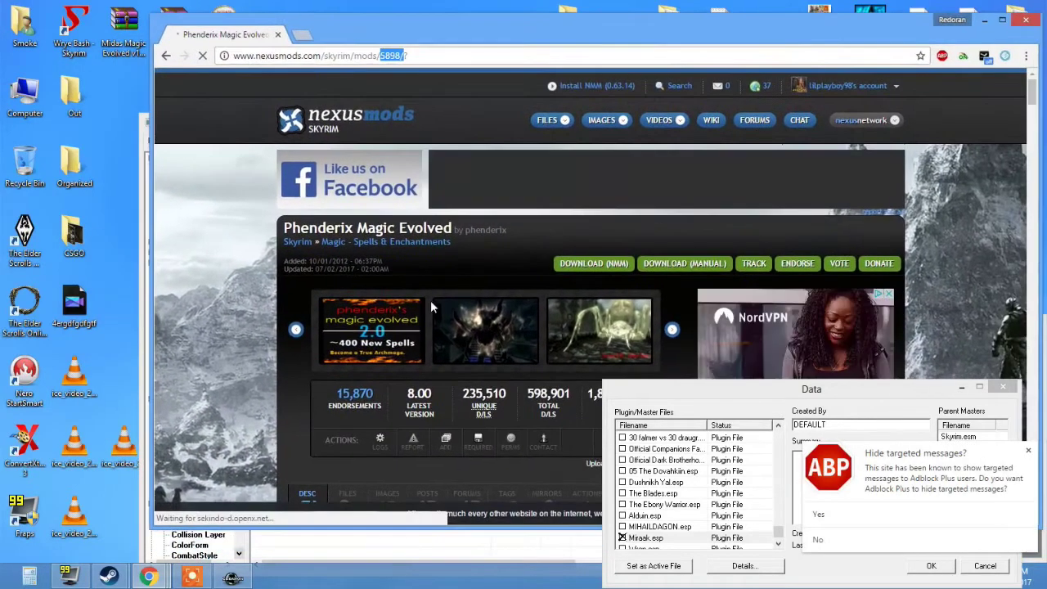
Open the Phenderix Magic Evolved file list, highlight "Dawnguard or Dragonborn" in the No DLC note, and open and dismiss that file's manual download prompt.
scroll(368, 357, down, 3)
click(349, 316)
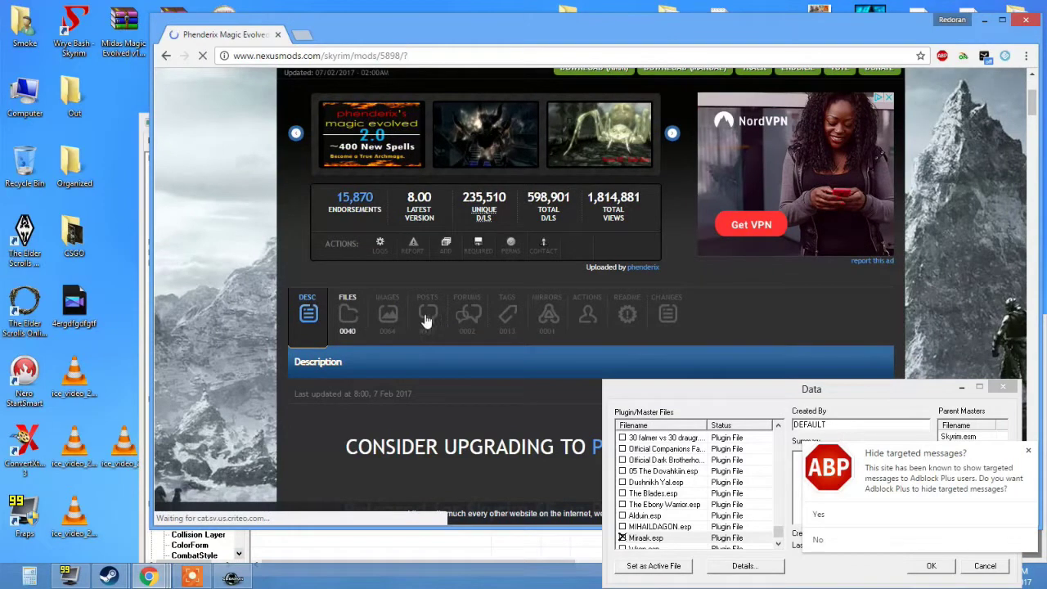
scroll(426, 294, down, 3)
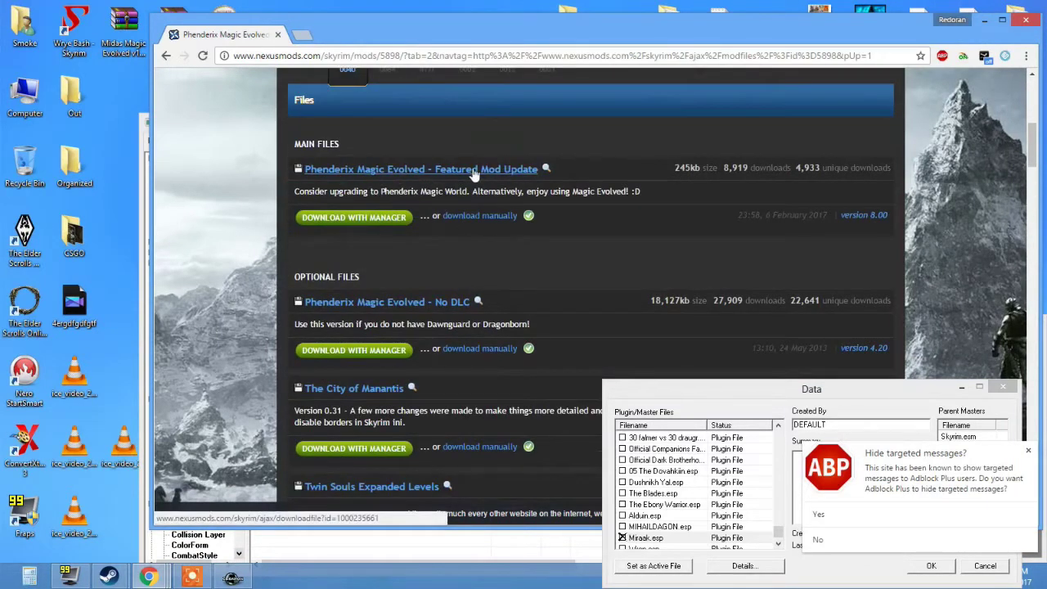
scroll(551, 226, down, 1)
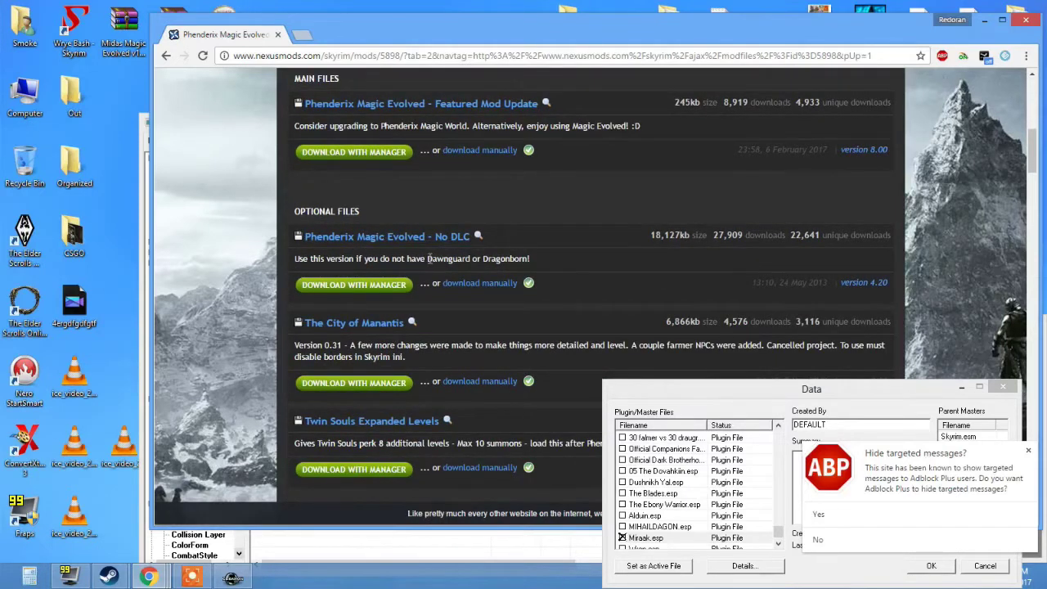
drag(426, 260, 528, 258)
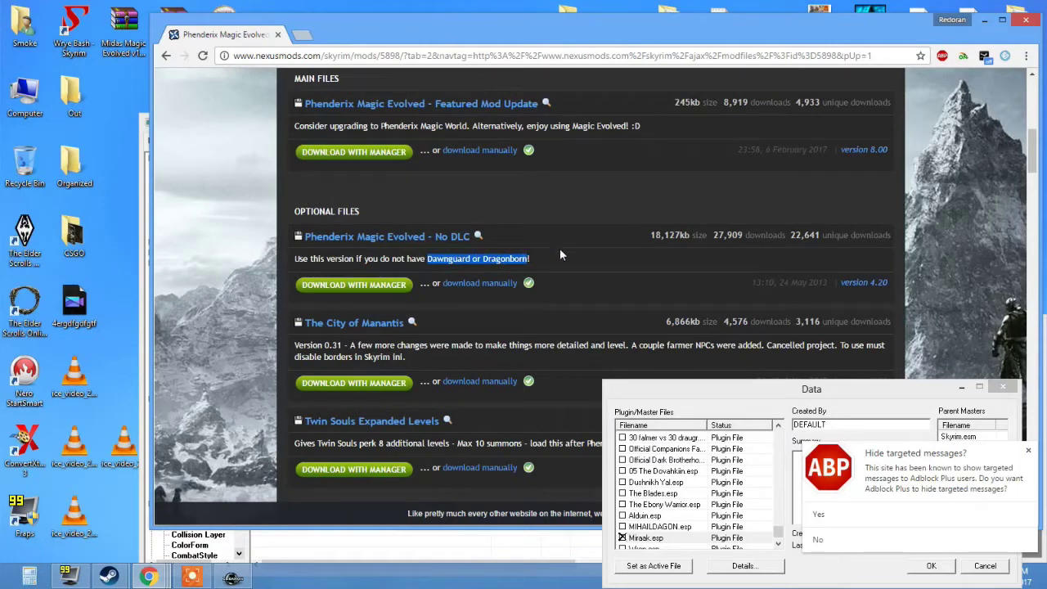
click(460, 285)
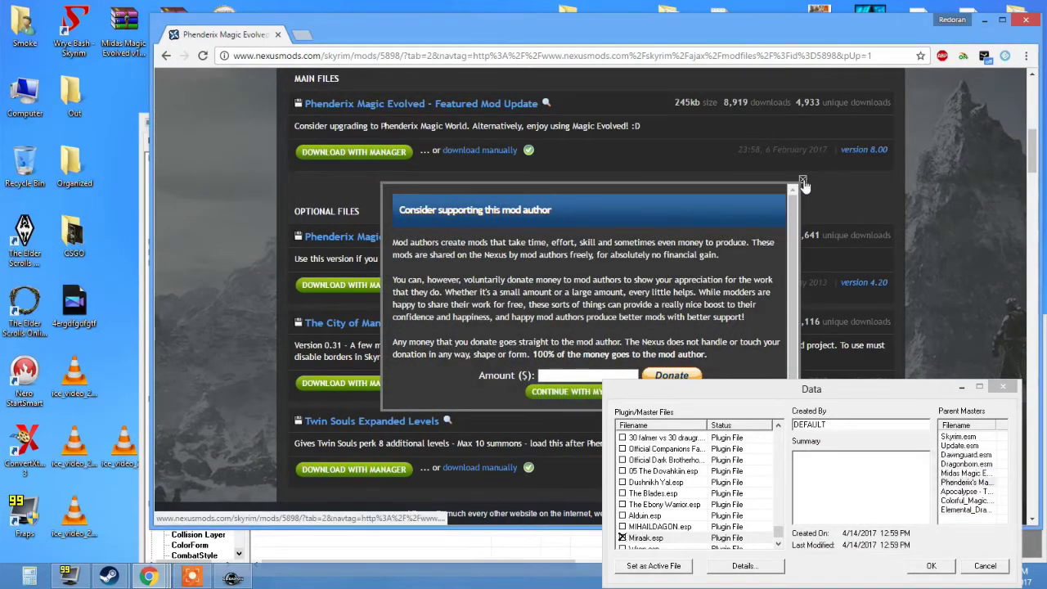
click(803, 179)
Show the desktop and place the Phenderix Magic Evolved archive directly below the Midas Magic Evolved archive.
drag(417, 40, 548, 90)
key(super+d)
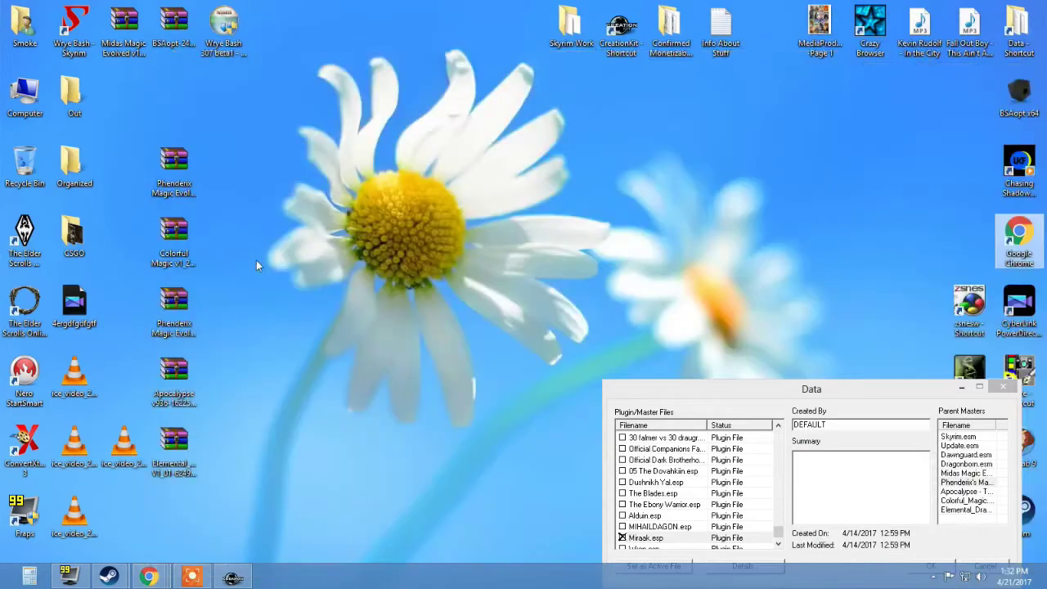
click(262, 350)
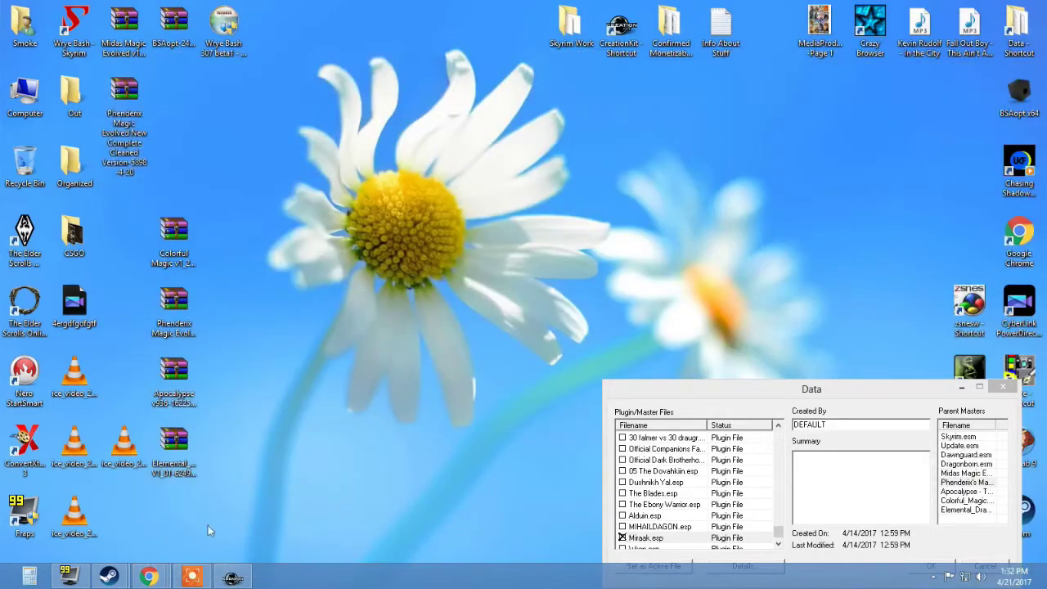
Bring the Creation Kit back, select the Apocalypse parent master in the Data window, and open a new Google Chrome window.
click(230, 579)
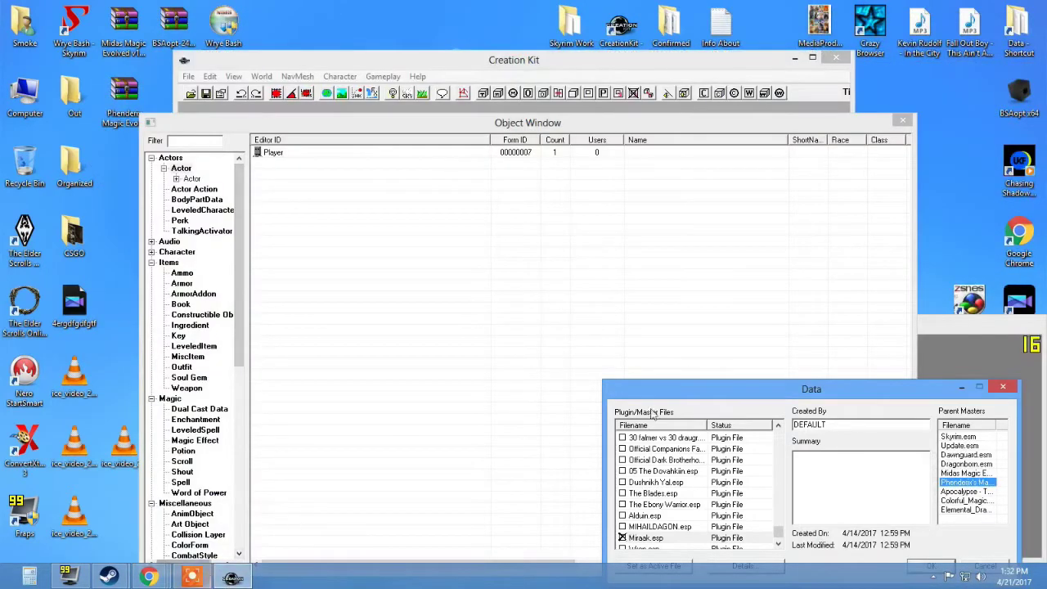
click(746, 392)
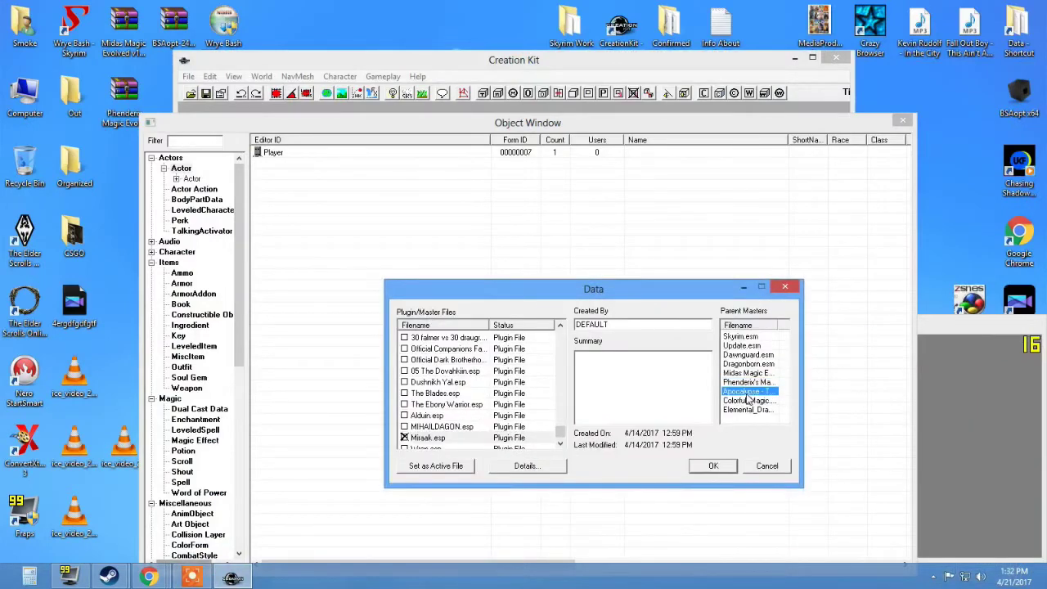
double_click(1019, 233)
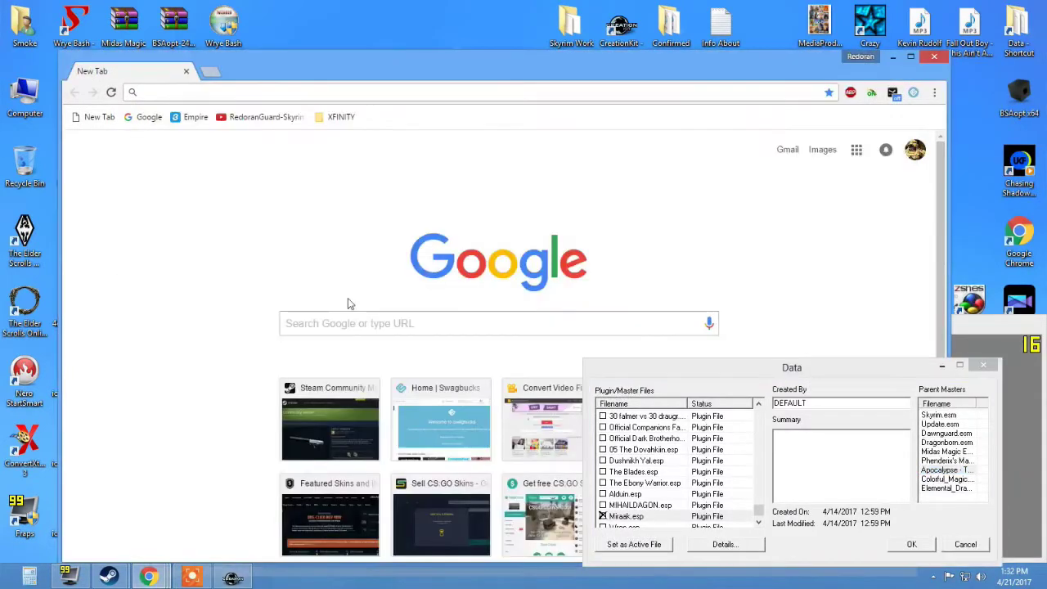
Search Google for "apocalypse skyrim" and open the Apocalypse - Magic of Skyrim page on Skyrim Nexus.
click(375, 322)
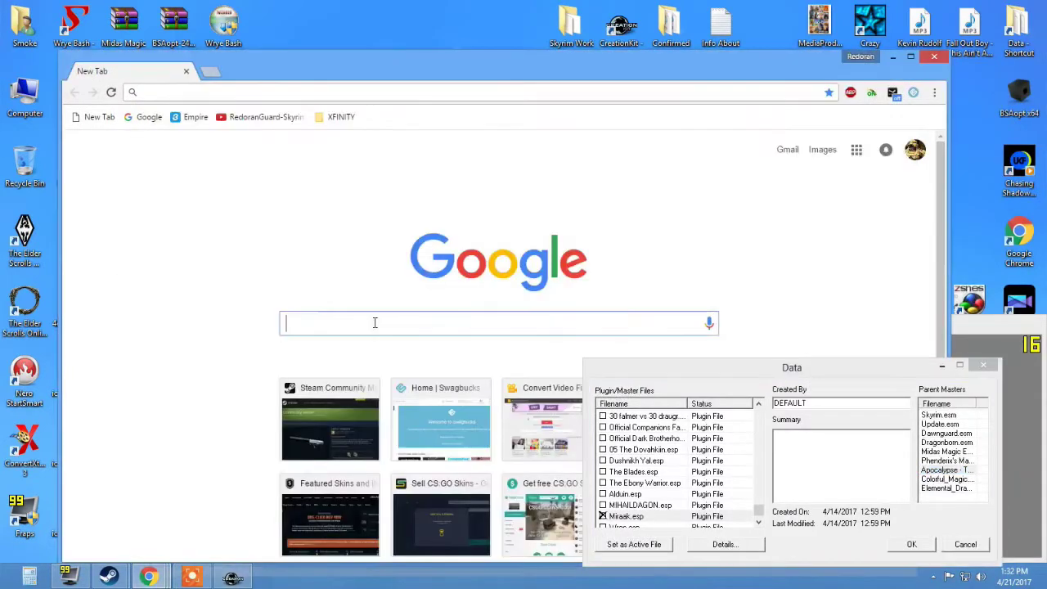
text(apco)
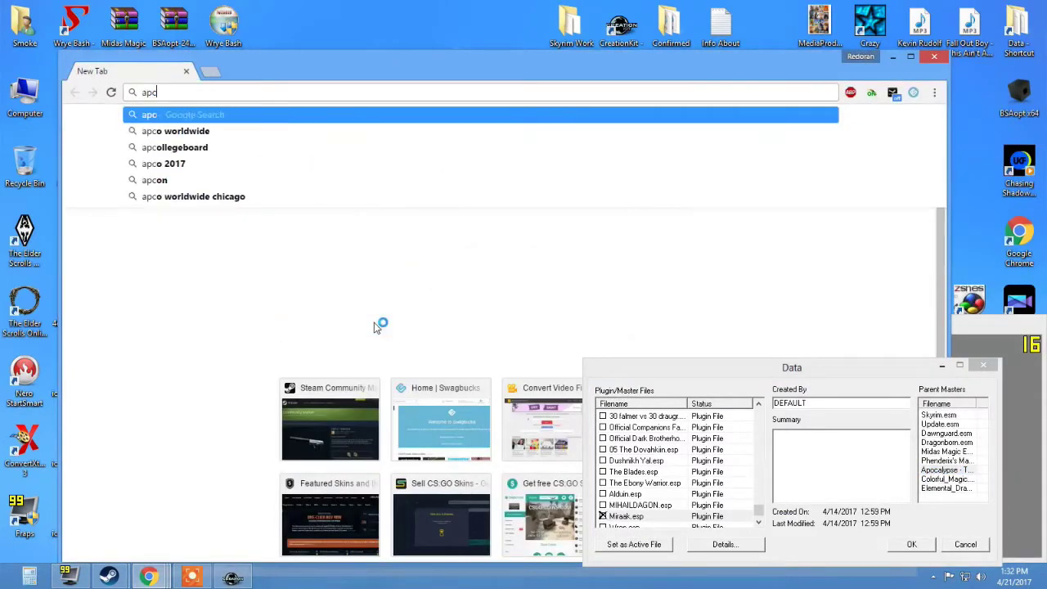
key(BackSpace)
key(BackSpace)
text(o)
key(Return)
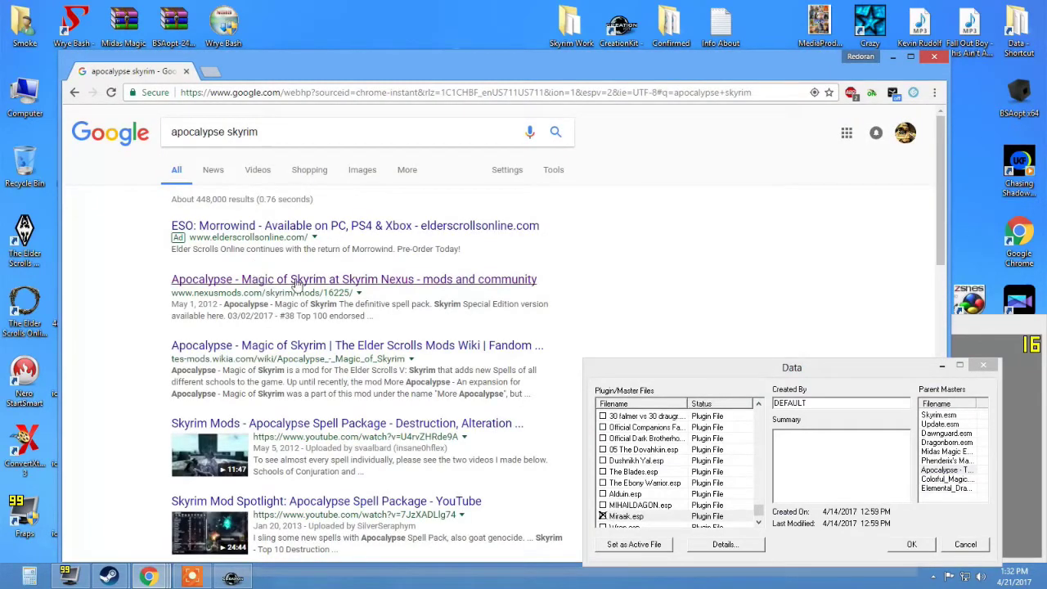
click(300, 283)
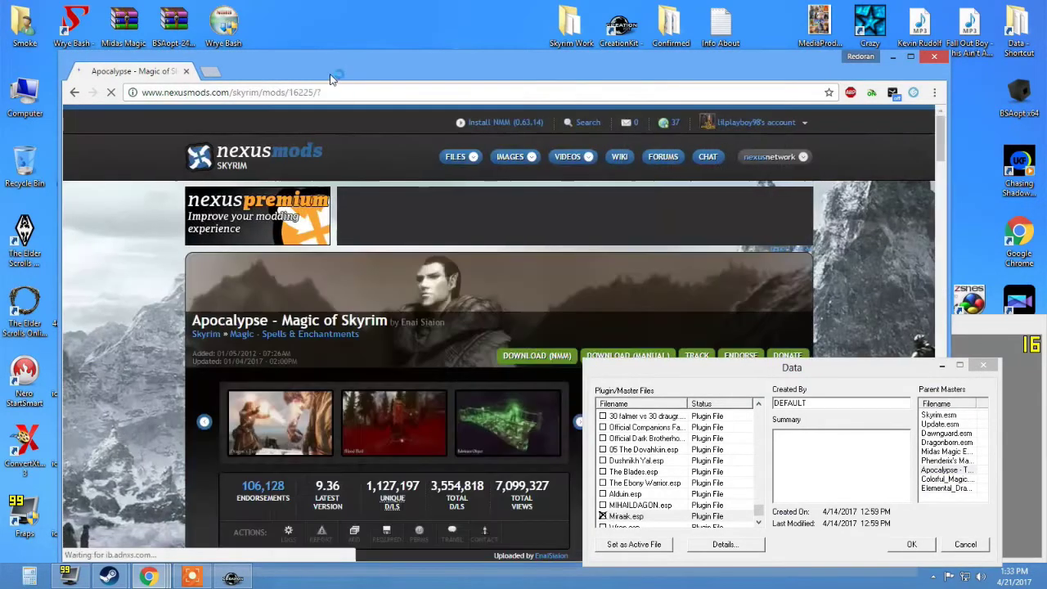
Open the Apocalypse mod's file list and shift the browser and Data windows so the main files are uncovered.
drag(334, 79, 401, 60)
scroll(436, 310, down, 6)
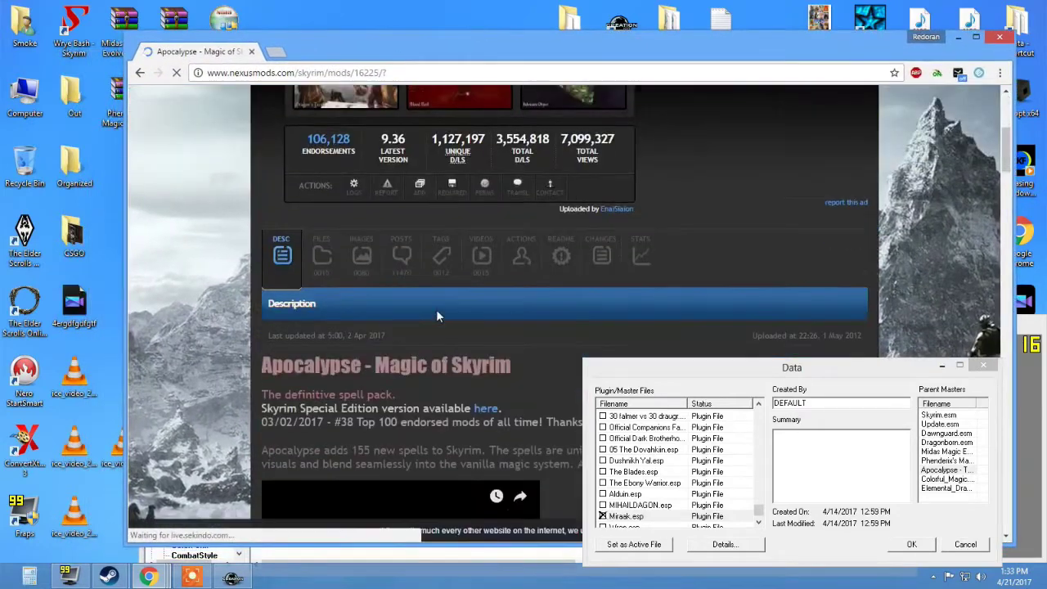
scroll(385, 282, up, 1)
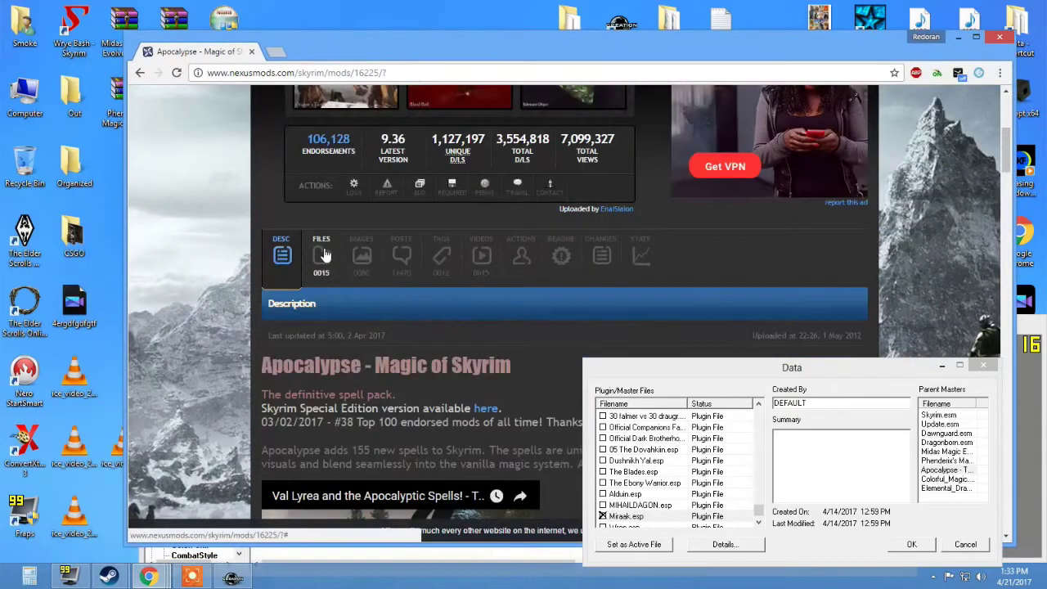
click(325, 256)
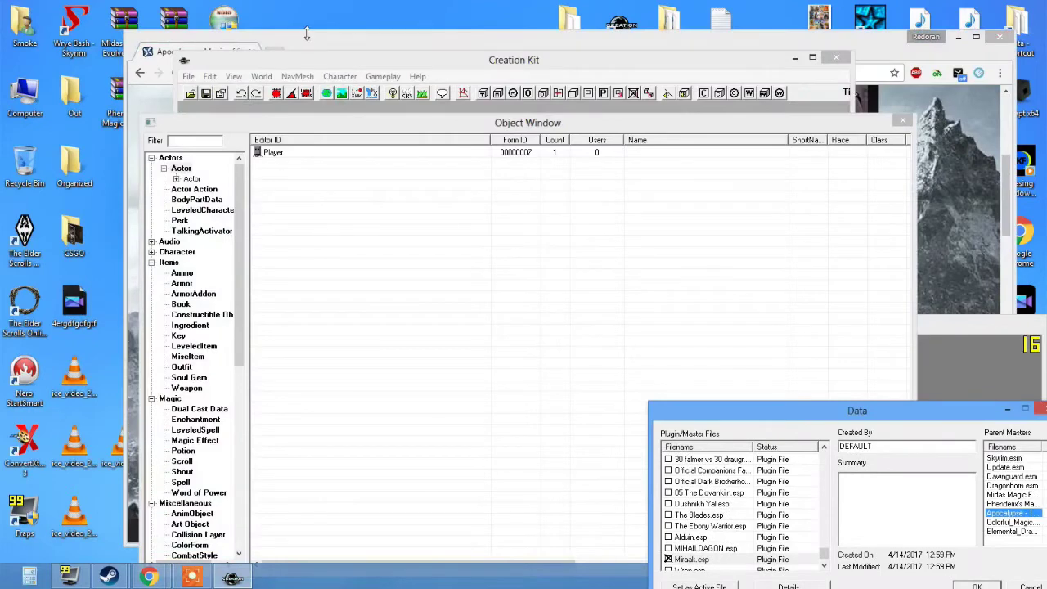
click(306, 32)
scroll(411, 394, down, 2)
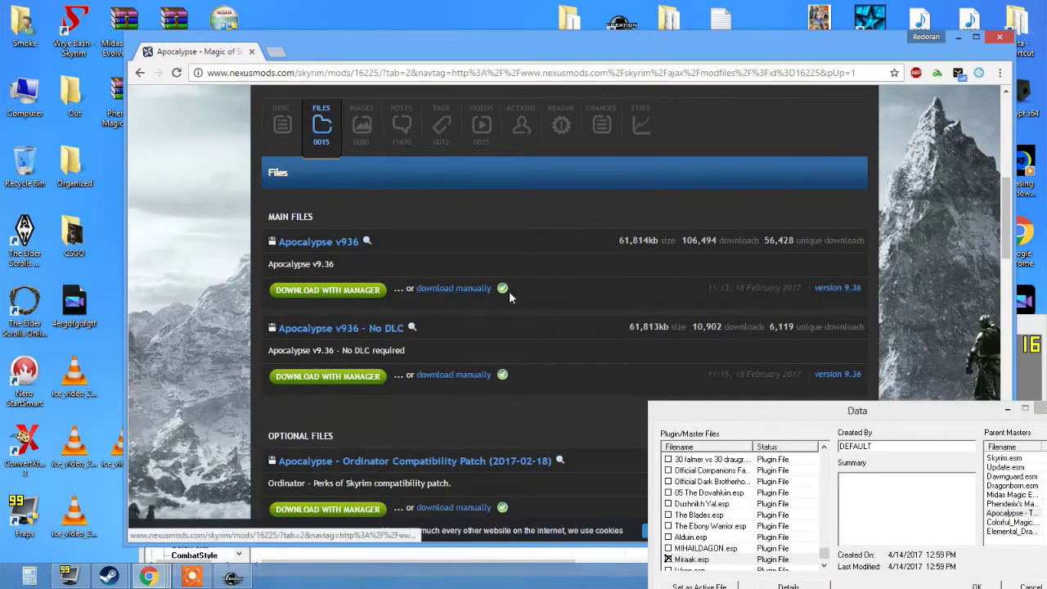
Start the manual download of the Apocalypse v936 main file, close the download notice, and cancel the transfer.
click(452, 291)
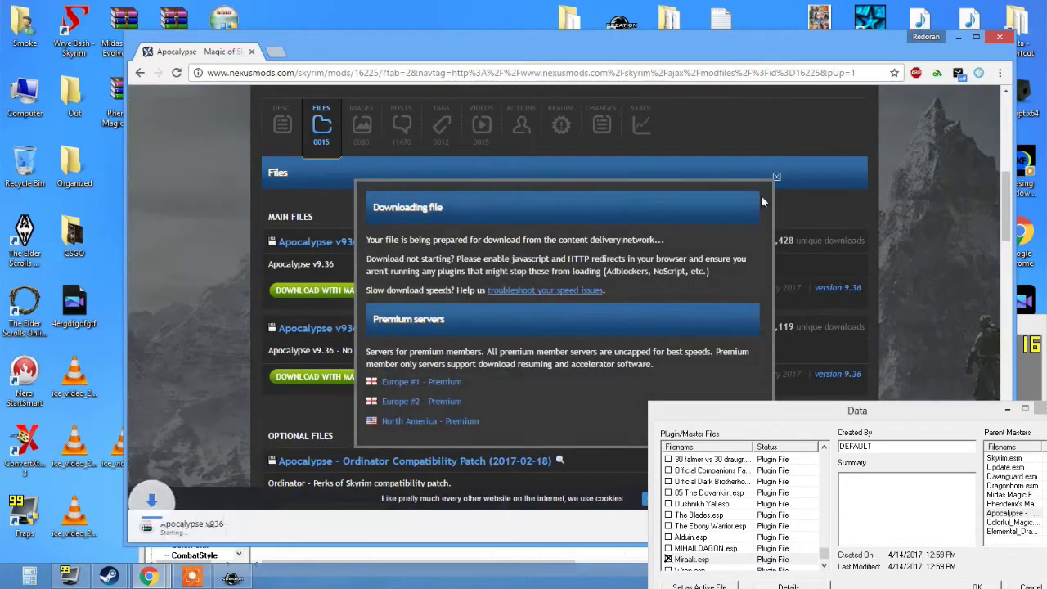
click(776, 176)
click(265, 529)
click(274, 504)
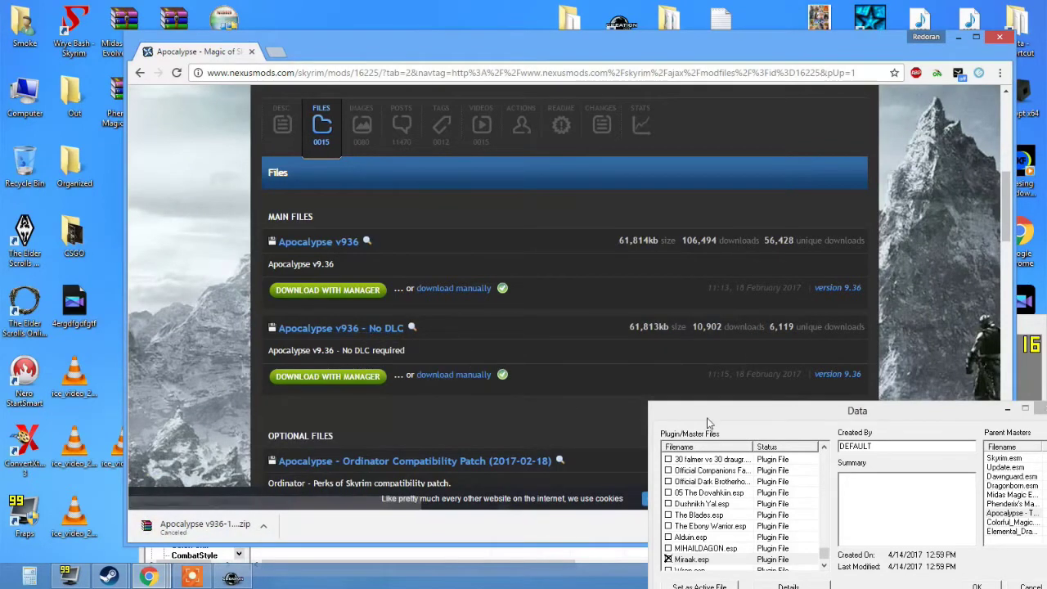
Select the Colorful_Magic parent master in the Data window, and bring up a new Google Chrome window with the Data window moved aside.
drag(742, 416, 497, 310)
click(763, 416)
click(922, 213)
double_click(1039, 236)
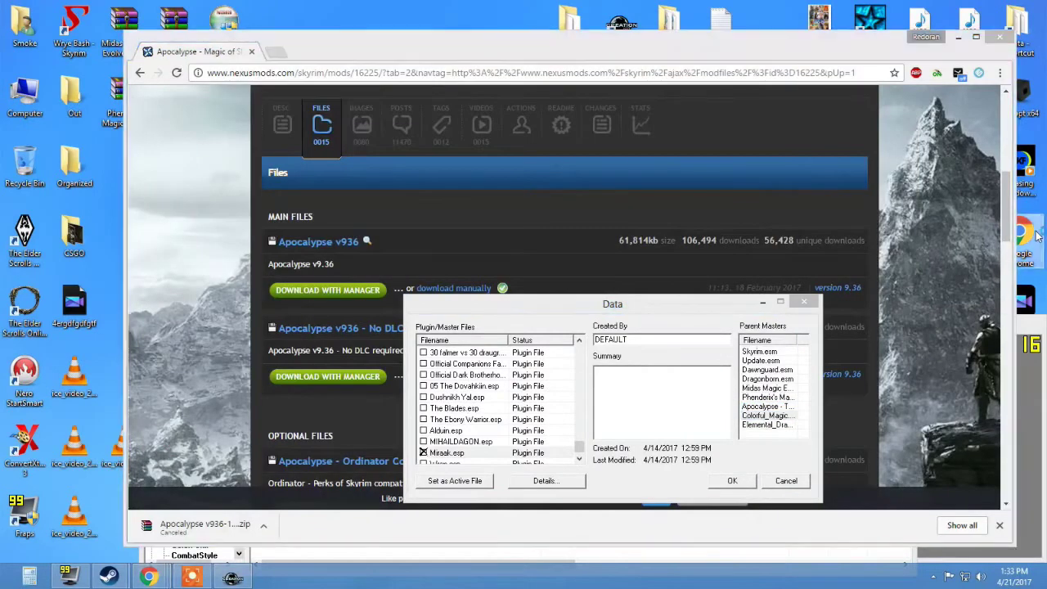
drag(533, 308, 694, 387)
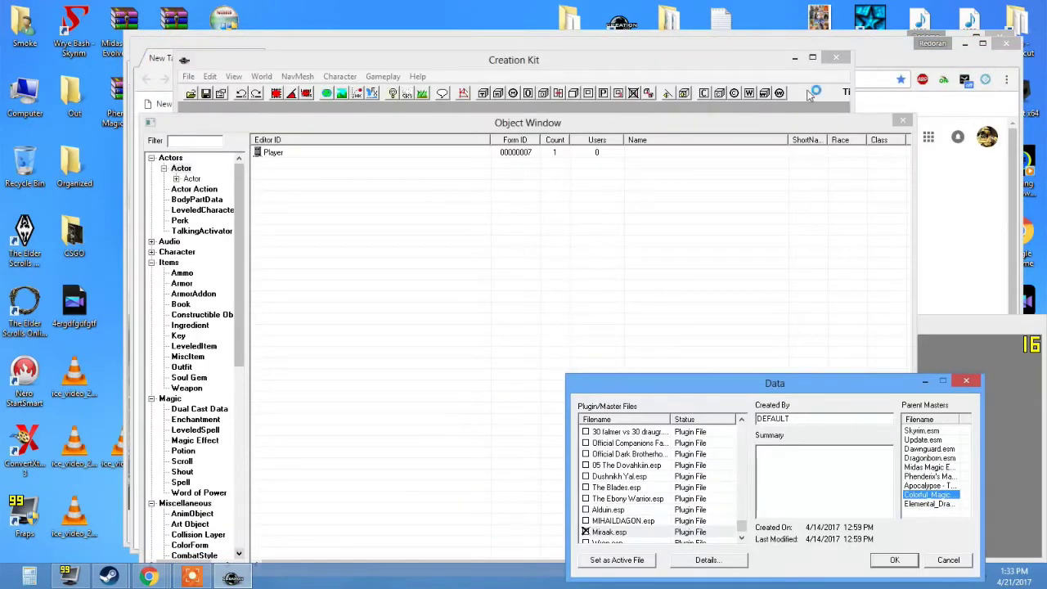
click(874, 61)
Search Google for "colorful magic skyrim nexus" and open the Colorful Magic page on Skyrim Nexus.
click(453, 314)
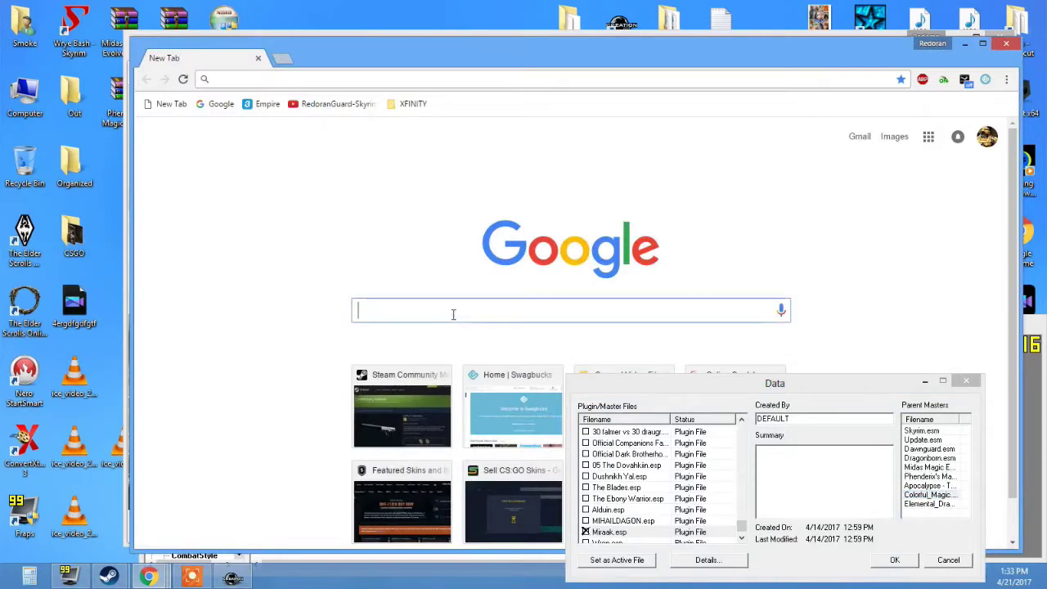
text(colorful magic)
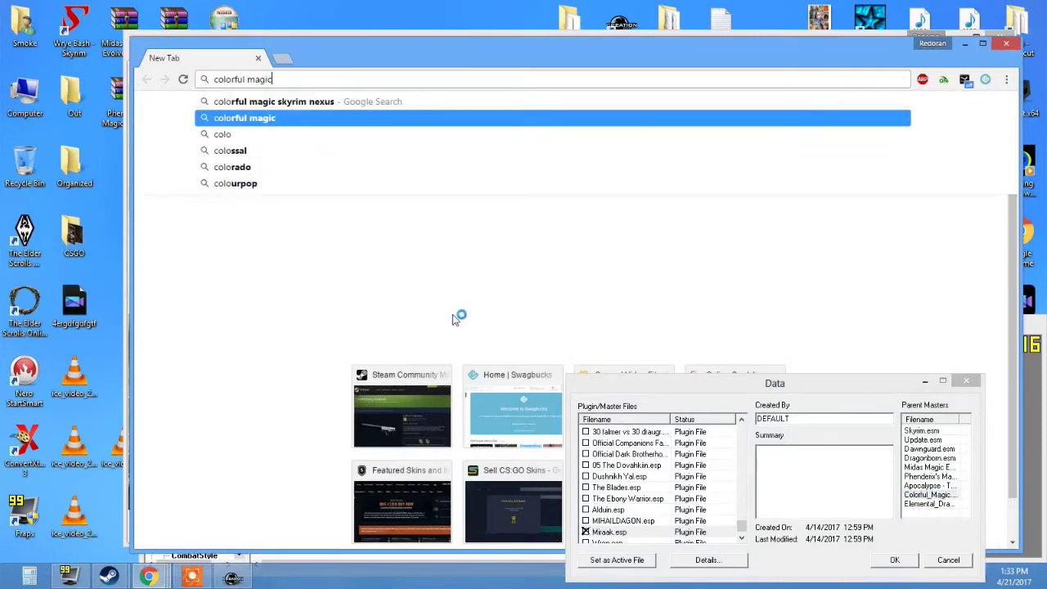
key(Return)
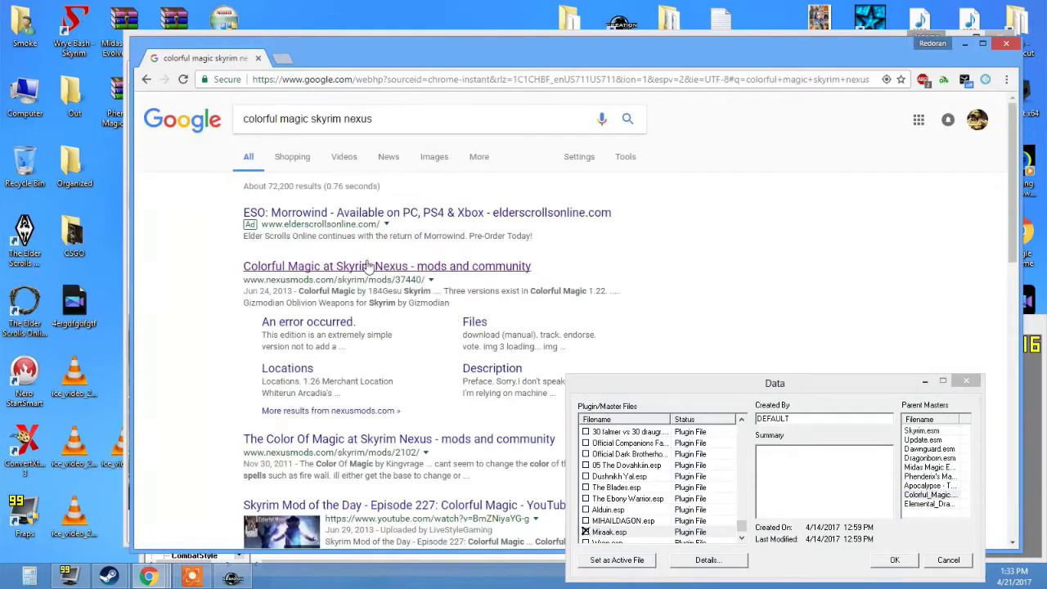
click(326, 277)
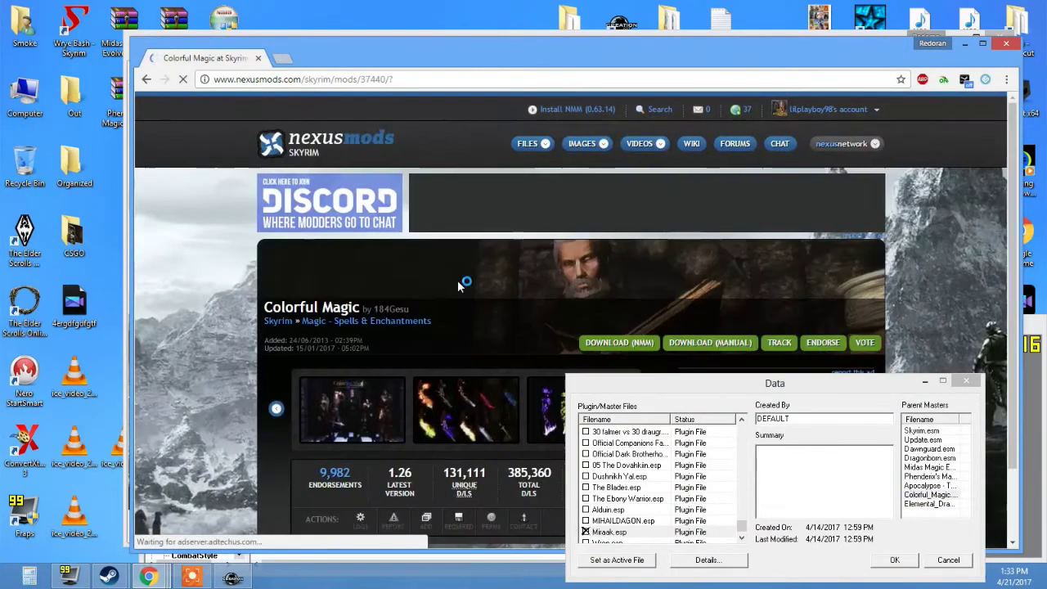
Open the Colorful Magic file list at its main file editions, with the Data window moved out of the way.
scroll(351, 327, down, 3)
scroll(356, 331, up, 2)
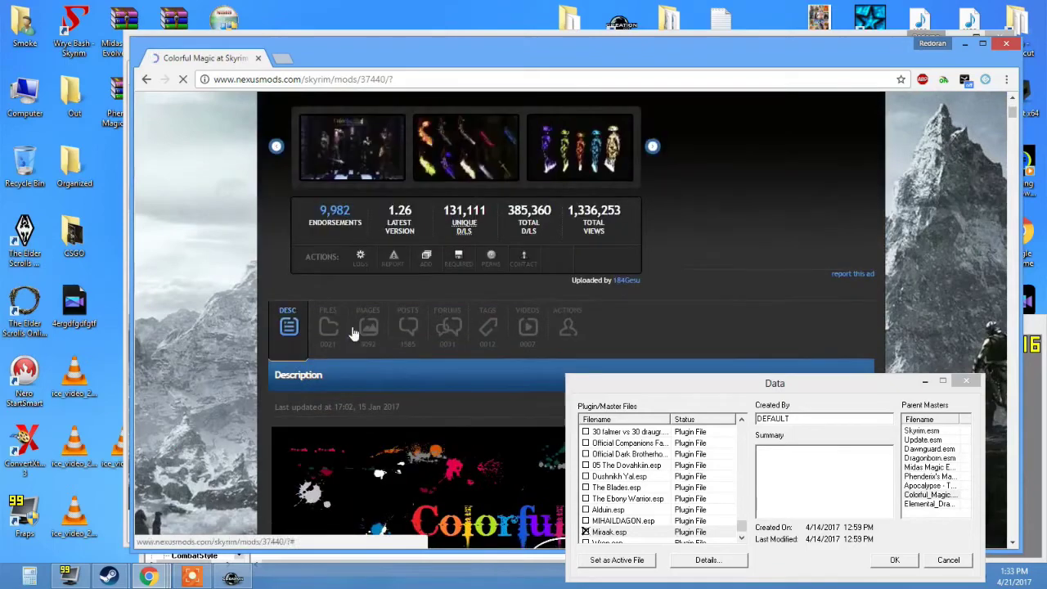
click(333, 342)
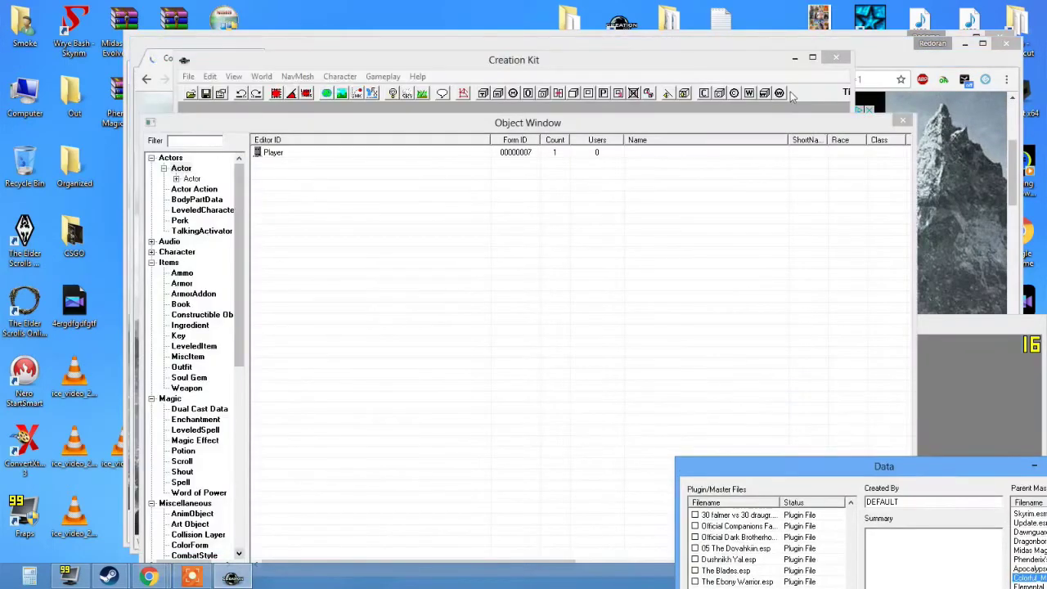
click(953, 170)
scroll(540, 279, down, 2)
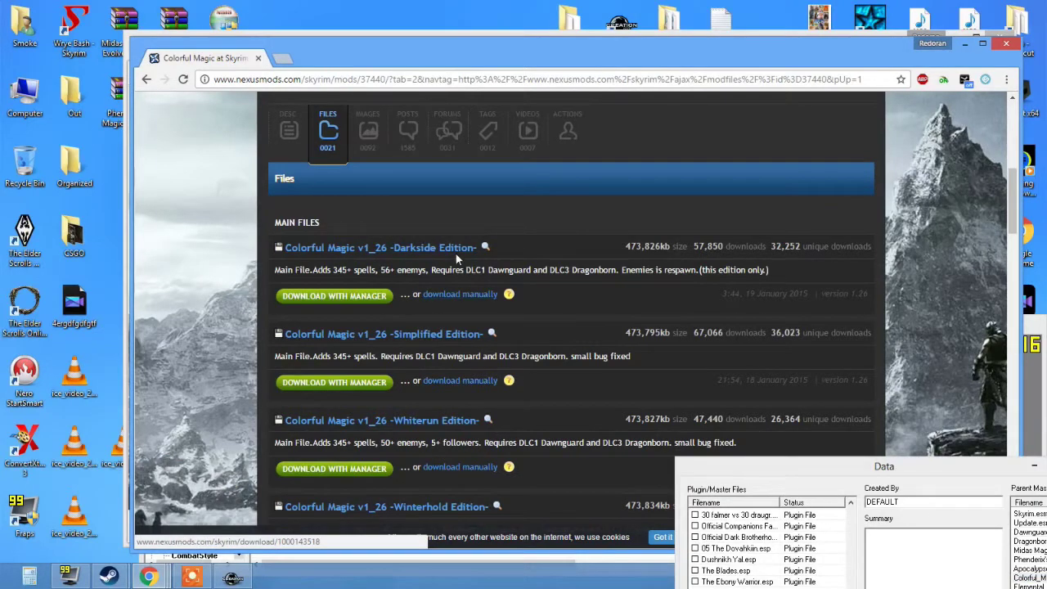
Move the Data window back into view, select the Elemental_Dragons parent master, and return to the browser.
drag(823, 460, 656, 274)
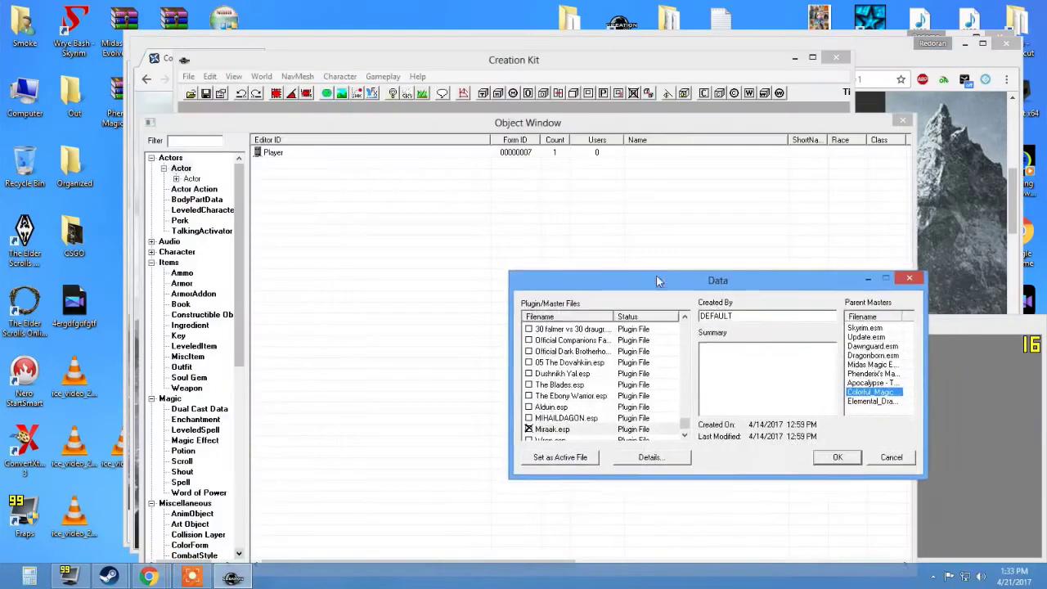
click(877, 400)
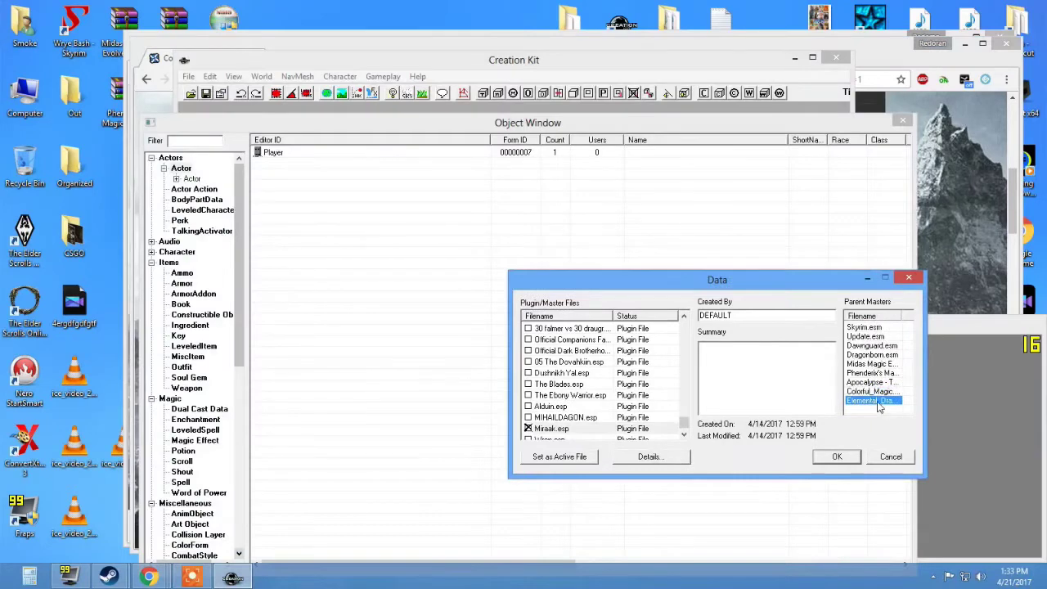
click(967, 275)
Search Google for "elemental dragons skyrim nexus", move the Data window aside, and open the Elemental Dragons page on Skyrim Nexus.
click(415, 317)
text(elemental dragons skyrim nexus)
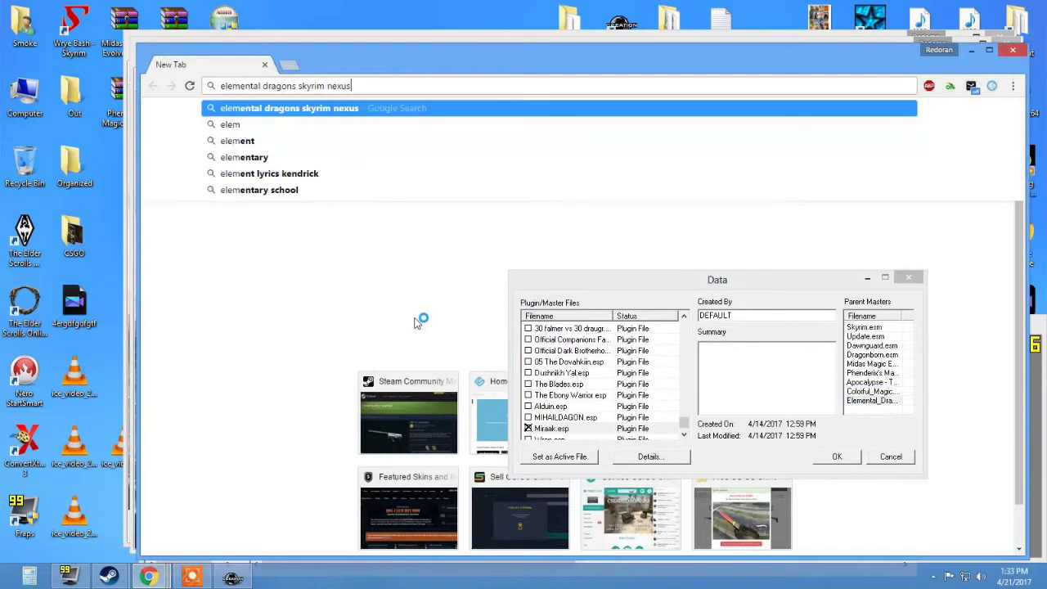
key(Return)
drag(673, 285, 806, 415)
key(alt+Tab)
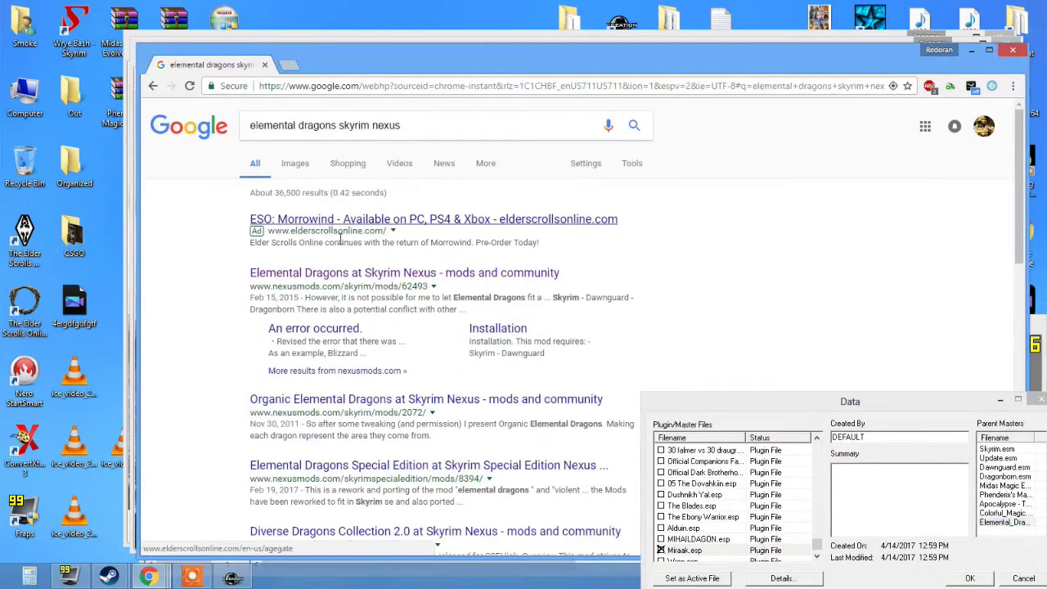
click(349, 275)
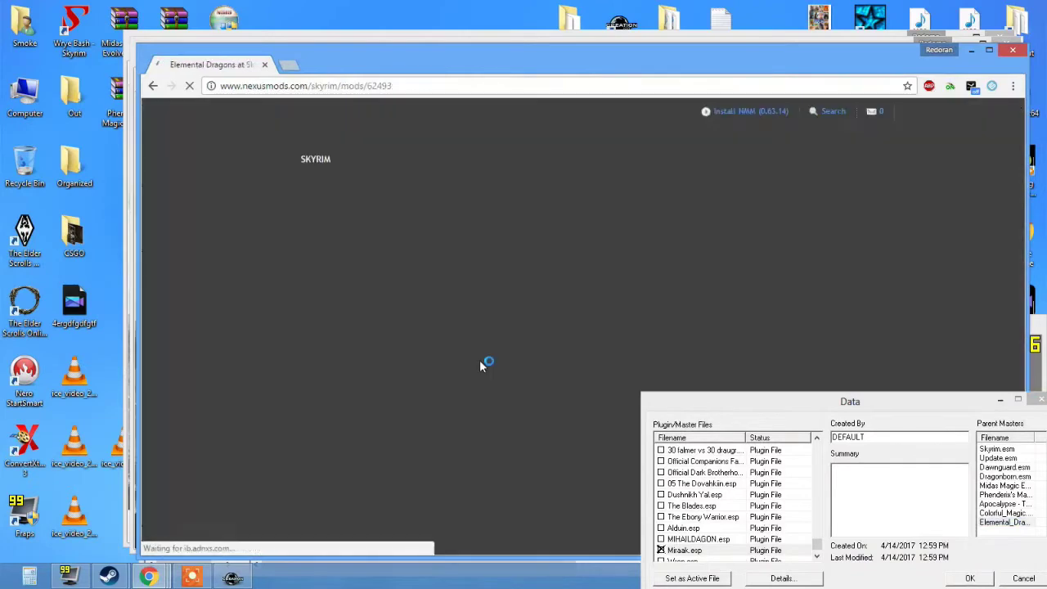
scroll(456, 344, down, 3)
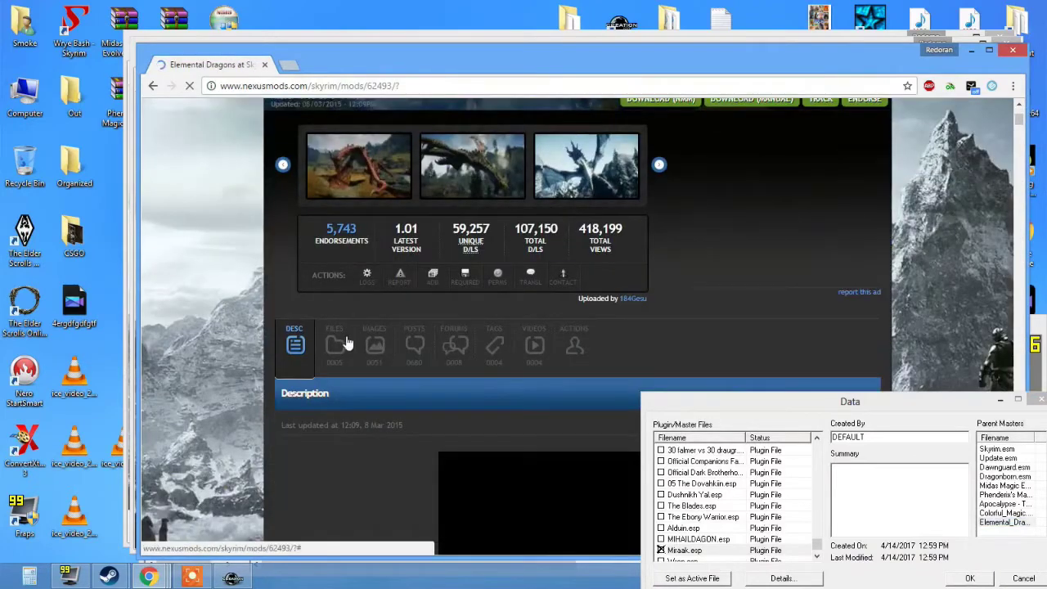
Open the Elemental Dragons file list on Skyrim Nexus, and close all browser windows.
click(334, 342)
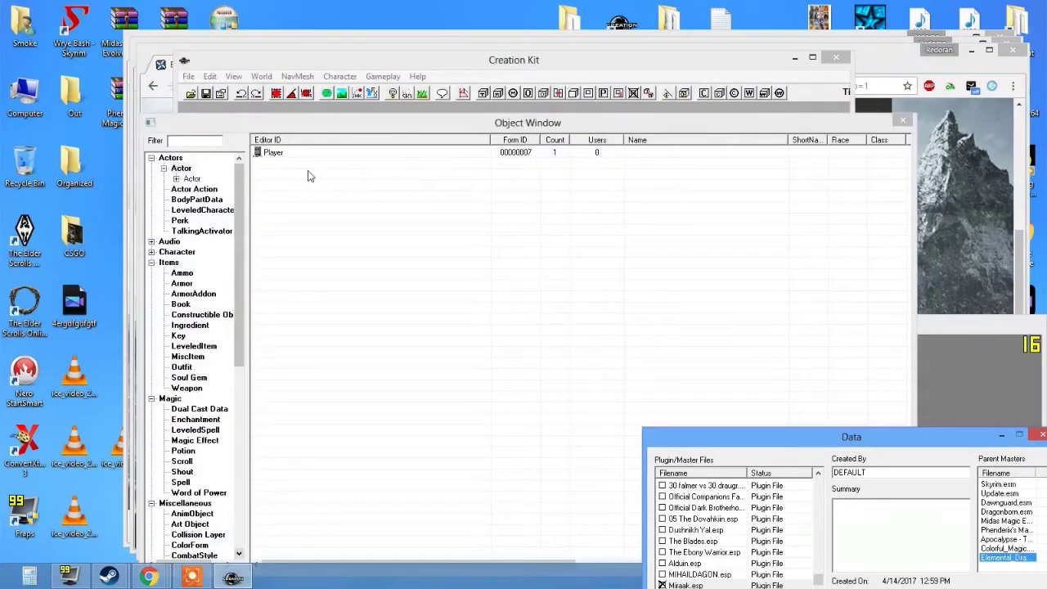
right_click(149, 577)
click(129, 533)
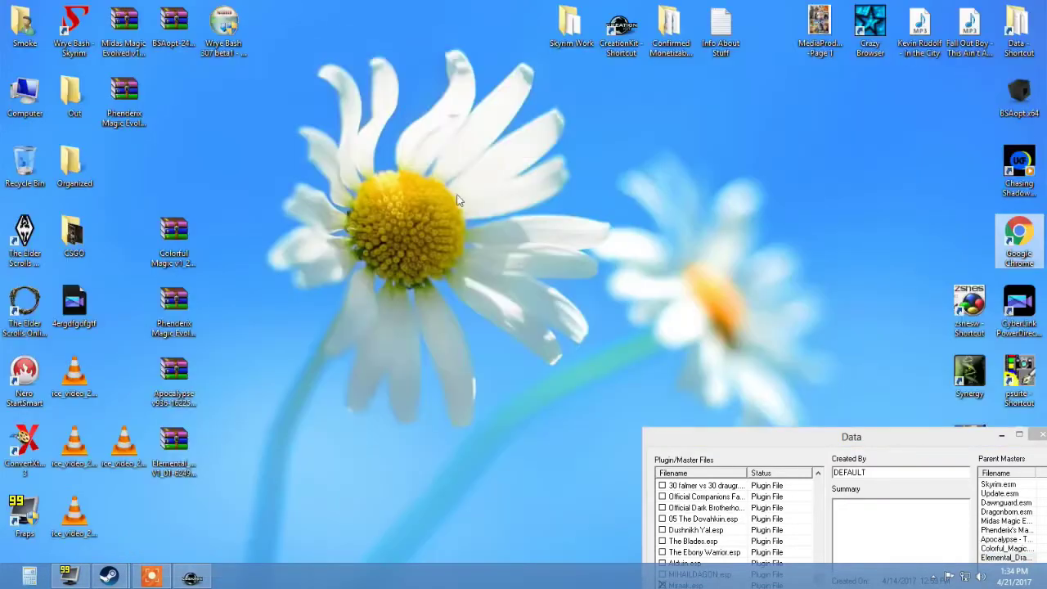
Arrange the downloaded Colorful Magic, Phenderix Magic Evolved, Apocalypse and Elemental Dragons archives in one desktop column beneath the other mod archives.
drag(184, 217, 135, 147)
drag(173, 304, 125, 235)
drag(174, 368, 124, 305)
drag(124, 454, 124, 524)
drag(173, 446, 122, 378)
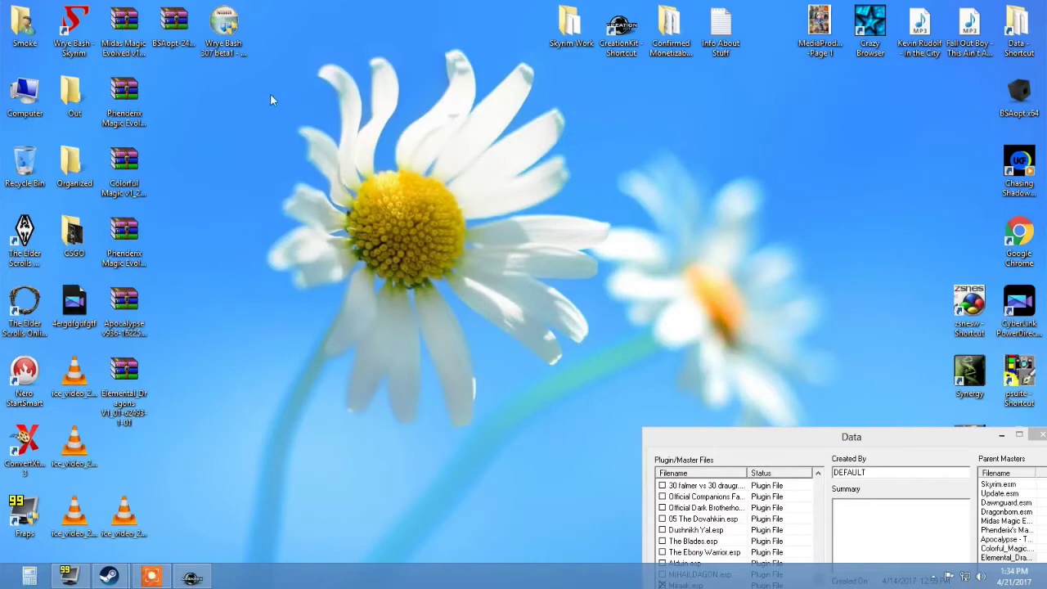
Search Google for "wrey bash skyrim nexus" in a new browser window and open the Wrye Bash file list on Skyrim Nexus.
double_click(1018, 238)
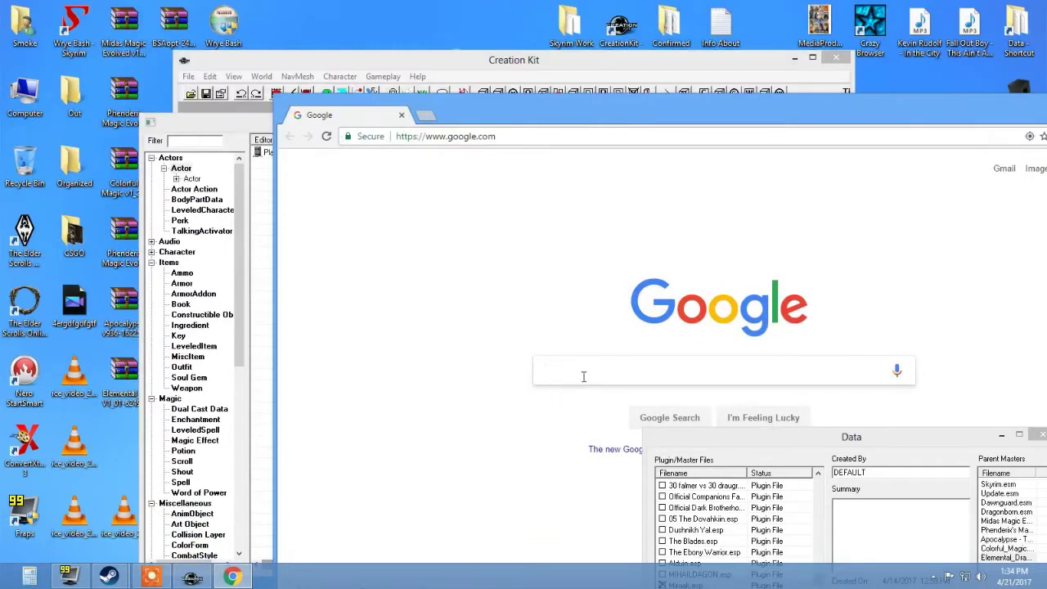
text(wrey )
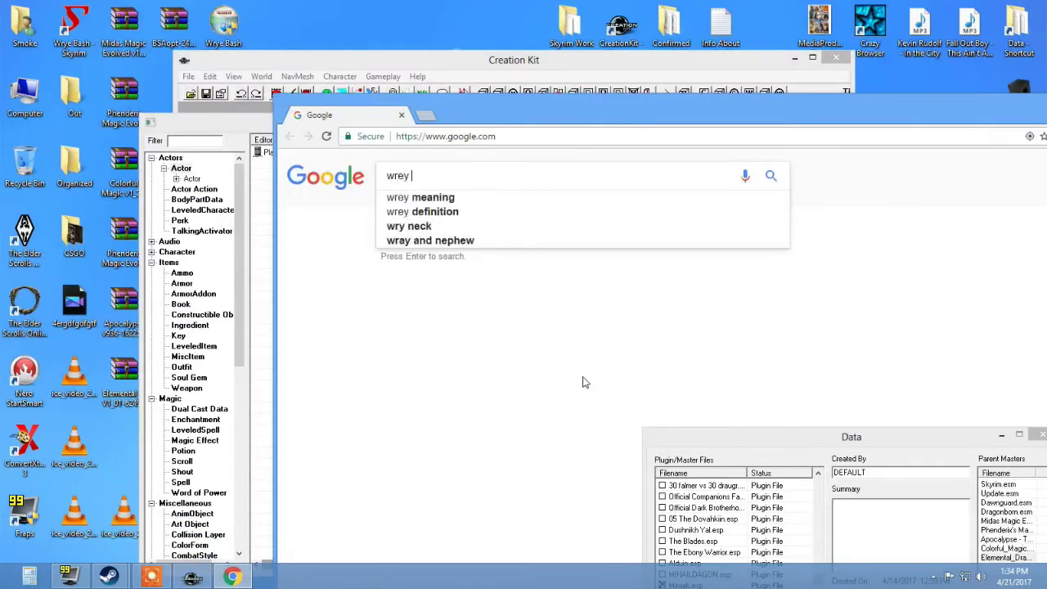
text(bash skyrim)
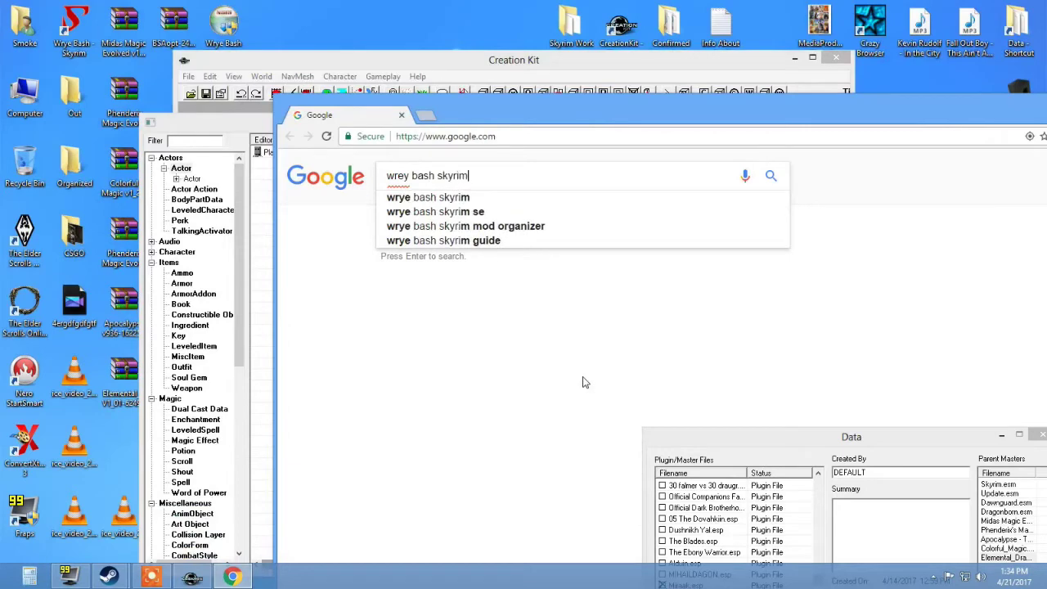
text( nexus)
key(Return)
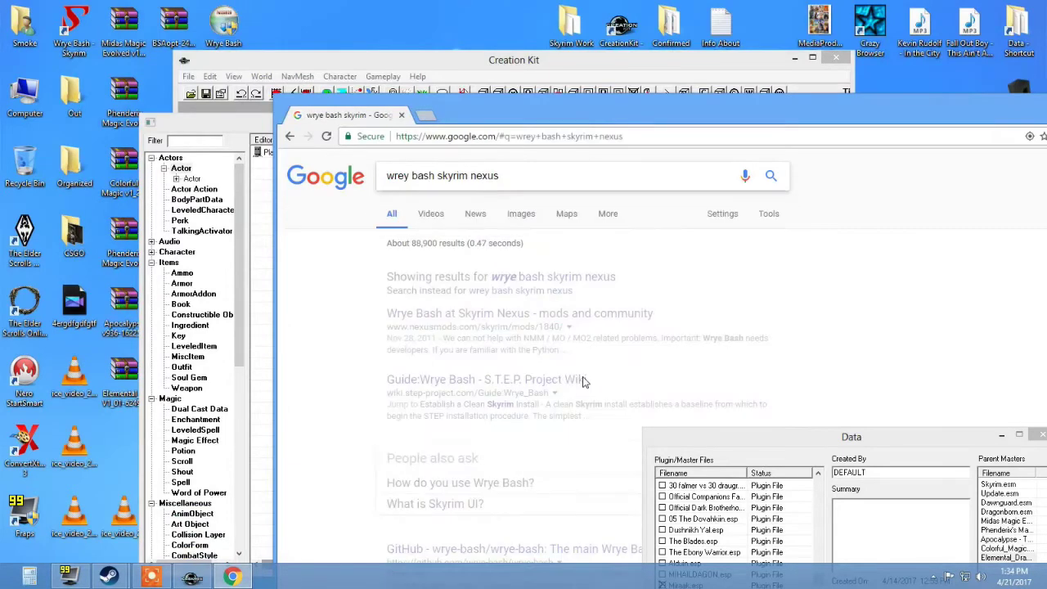
scroll(469, 394, down, 5)
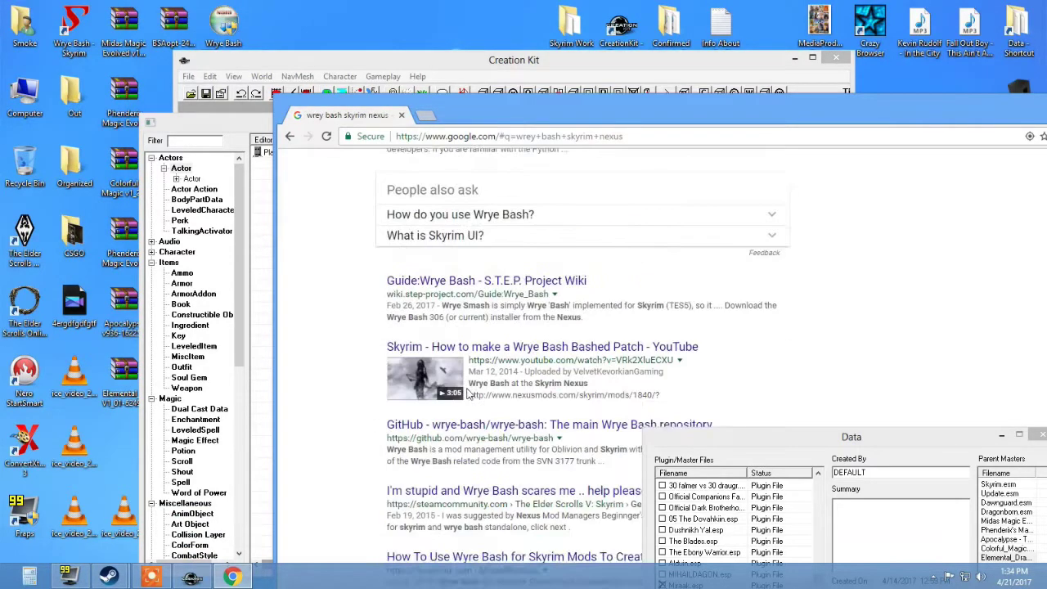
scroll(469, 393, up, 3)
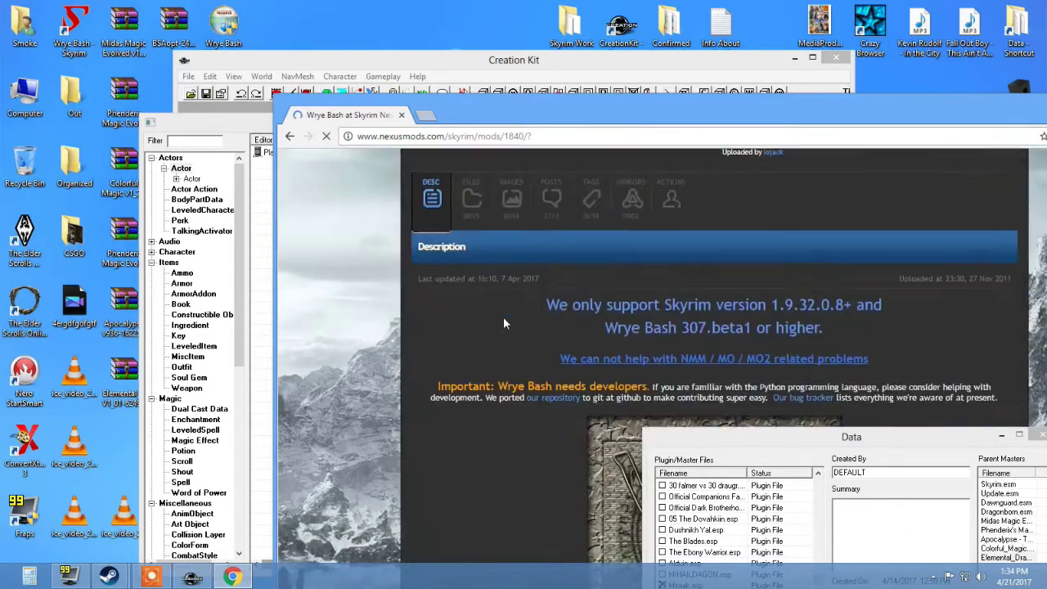
click(471, 199)
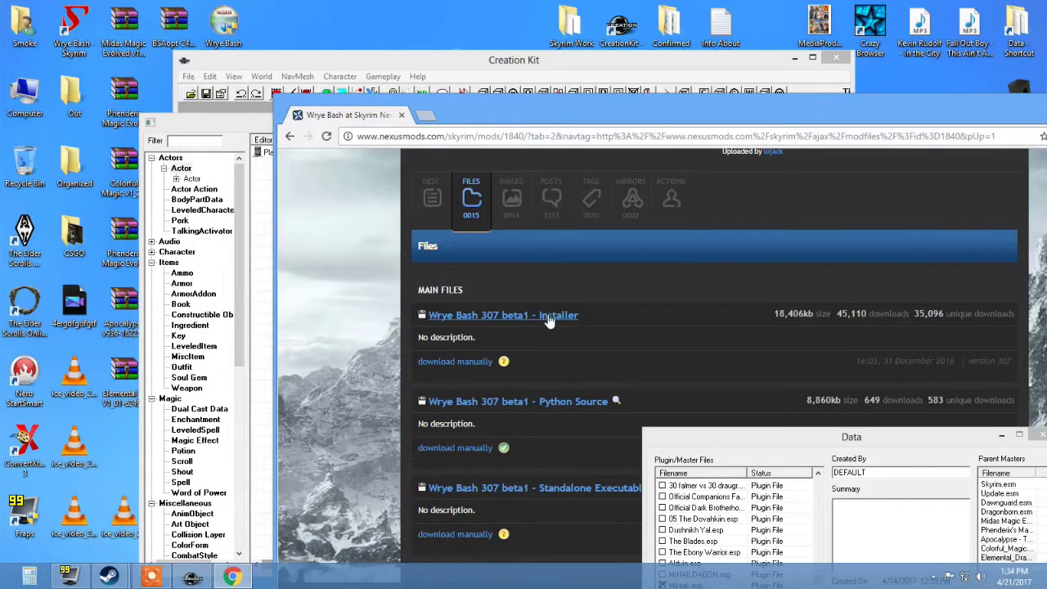
Show the desktop and move the Wrye Bash installer and BSAopt archive away from the column of mod archives.
key(super+d)
right_click(280, 111)
drag(224, 25, 238, 94)
drag(174, 24, 323, 163)
drag(224, 102, 225, 37)
drag(323, 159, 273, 29)
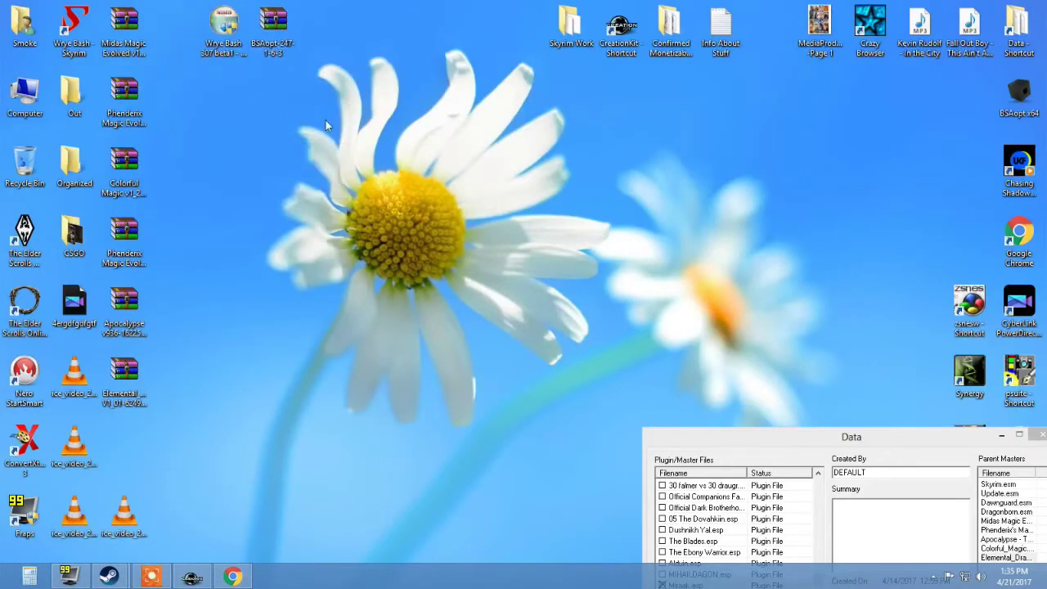
Leave the Wrye Bash page, search Google for "bsaopt" in a new browser window, and open the BSAopt page on Skyrim Nexus.
key(super+d)
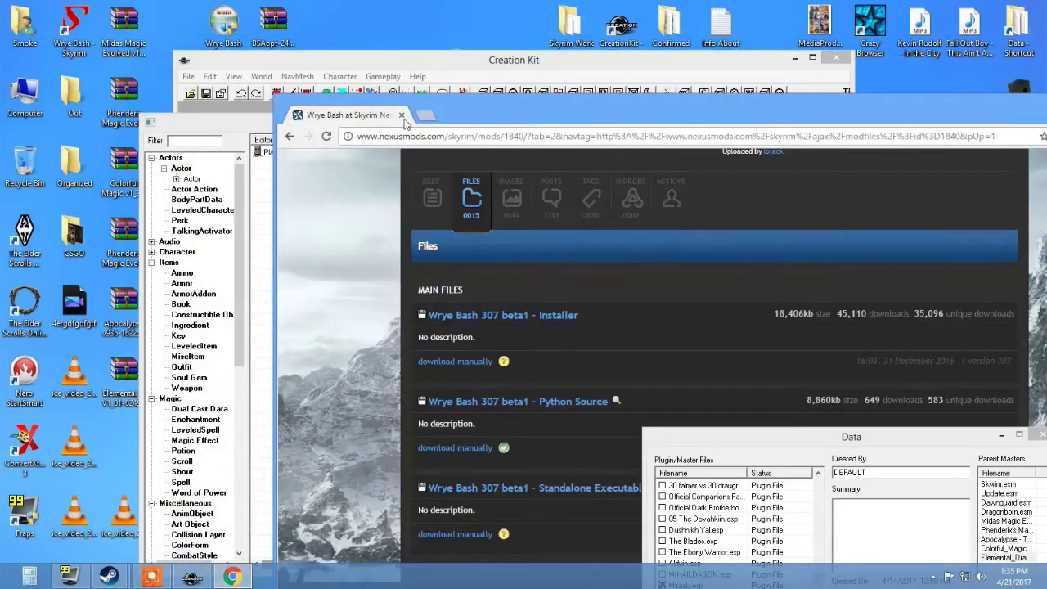
key(super+d)
double_click(1019, 234)
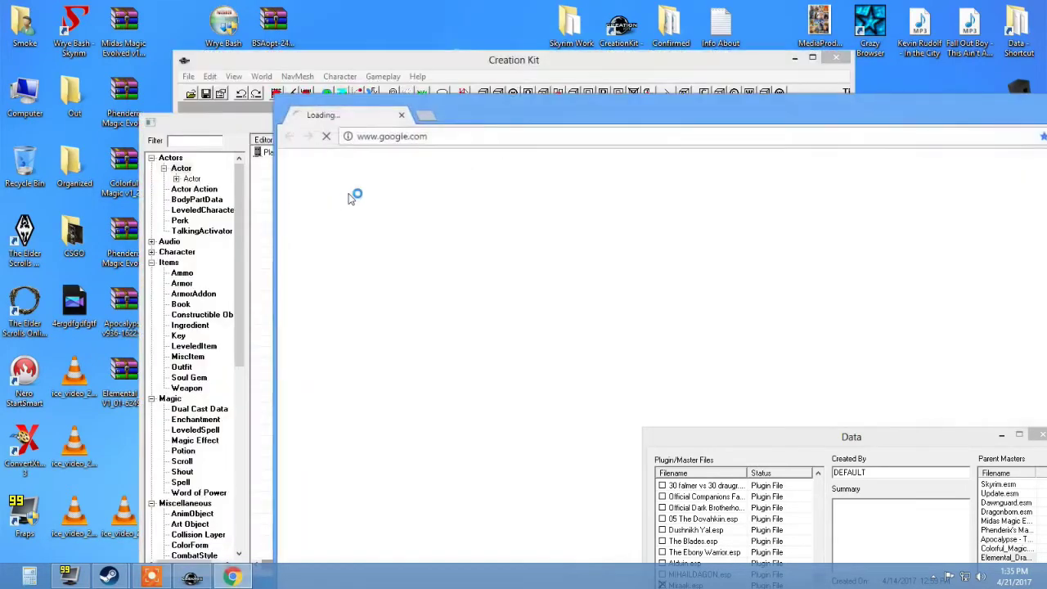
text(bsao)
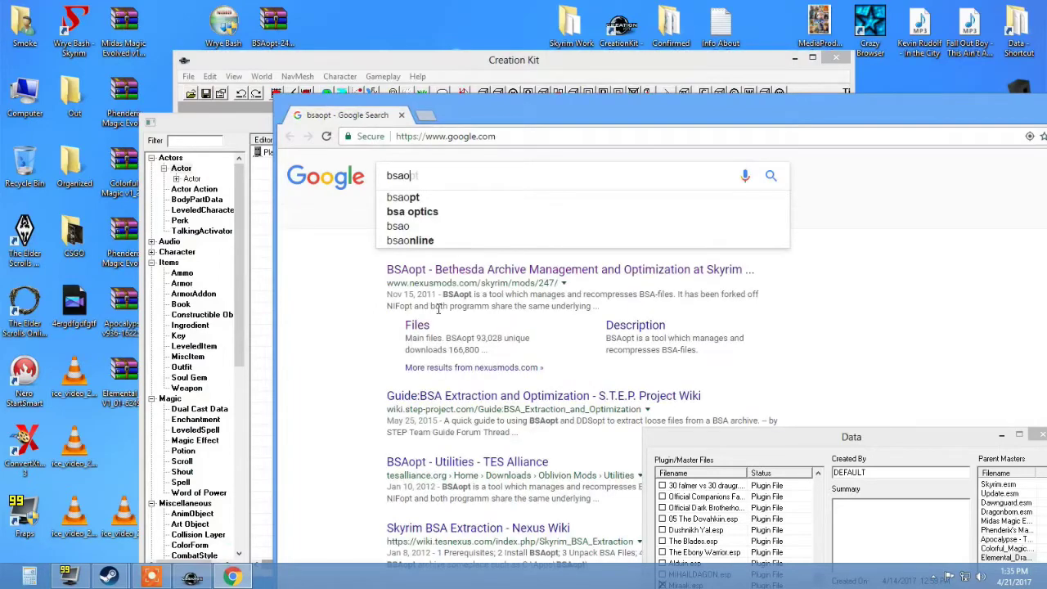
click(491, 198)
click(496, 272)
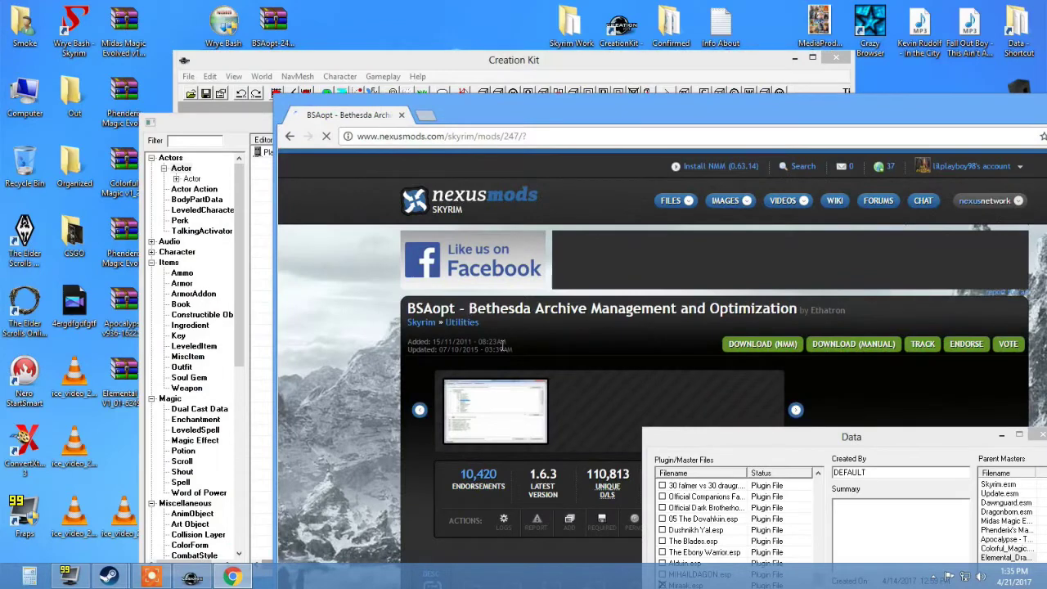
Open the BSAopt file list at its main files, and close the browser page.
scroll(551, 306, down, 5)
click(473, 329)
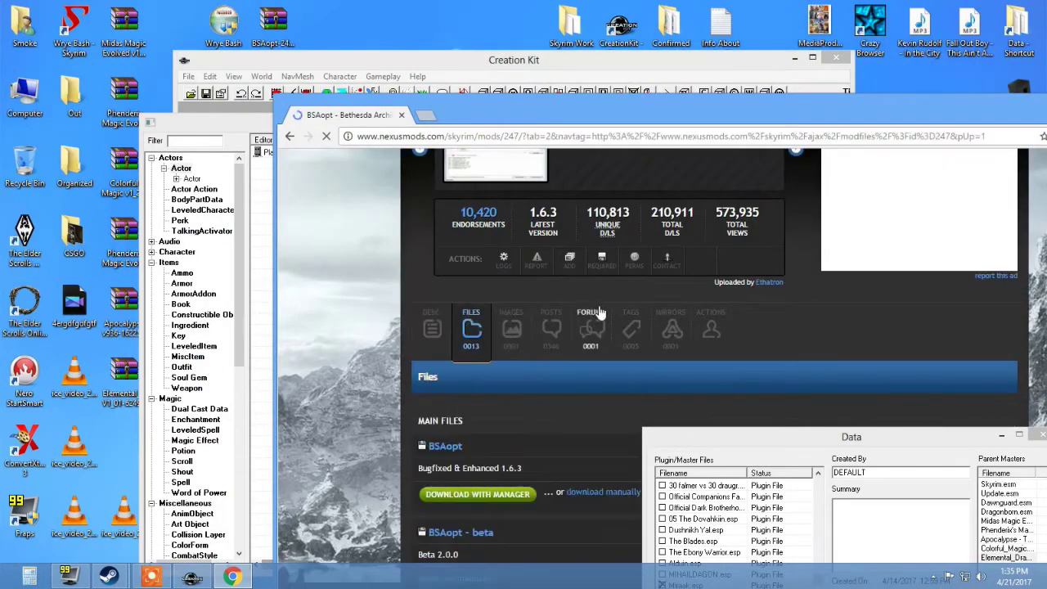
scroll(598, 300, down, 3)
scroll(597, 299, up, 2)
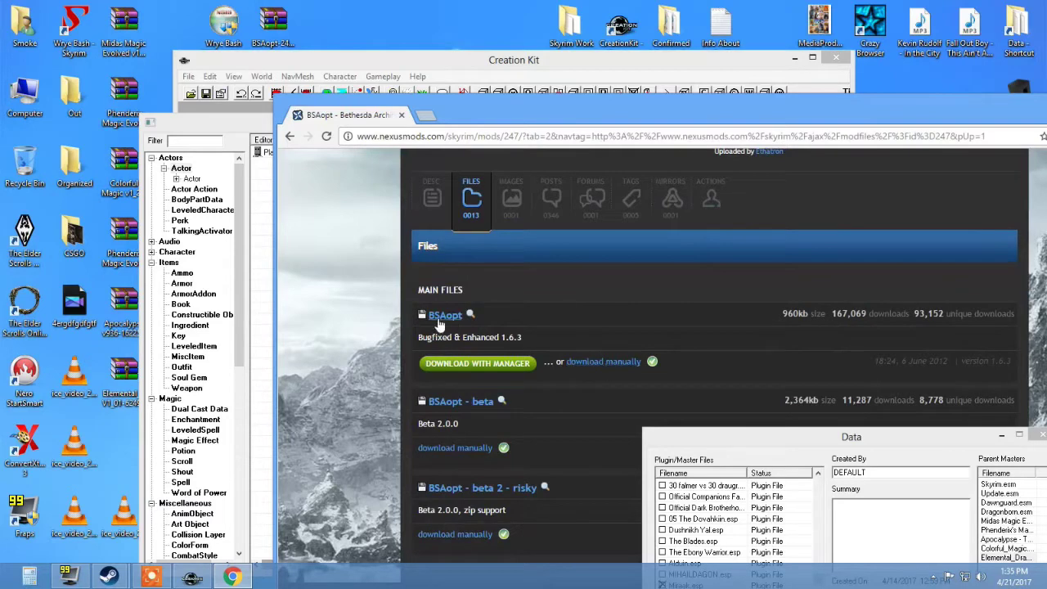
click(402, 115)
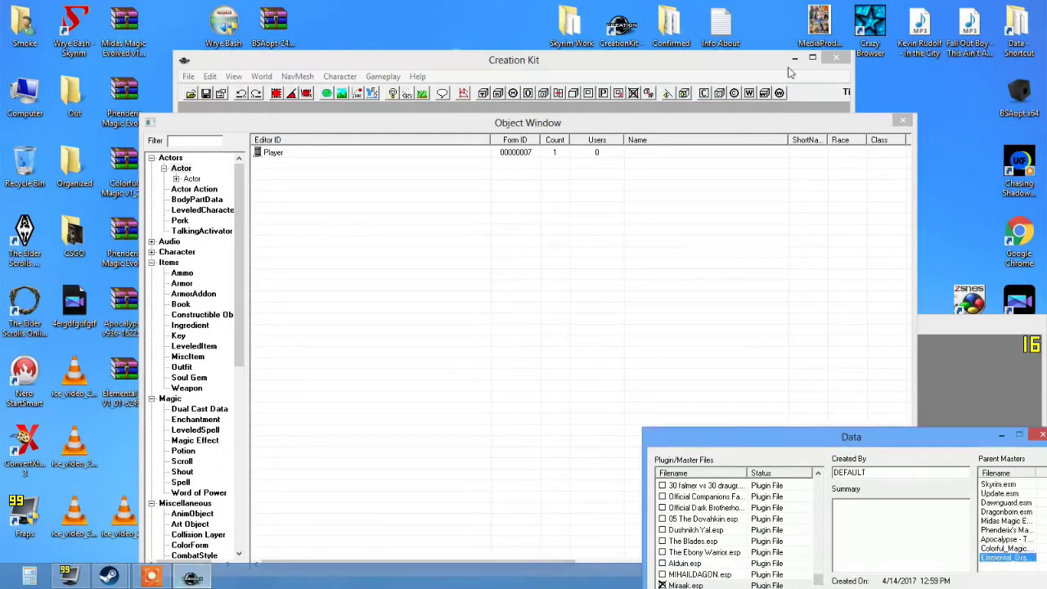
Move the Data window to the middle of the screen, show the desktop and close the Data window.
drag(987, 443, 732, 249)
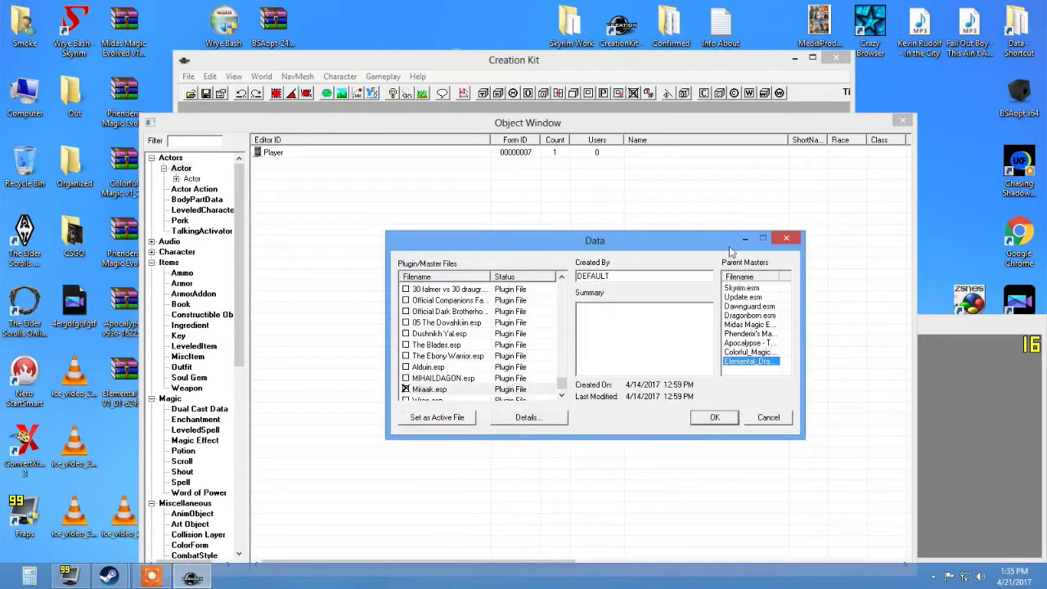
click(1042, 581)
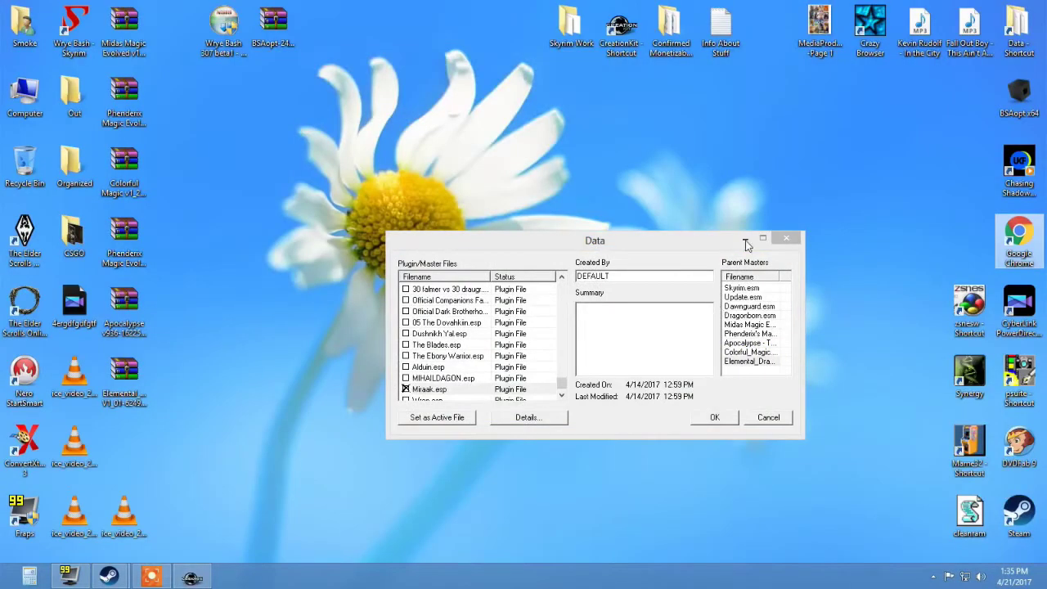
click(745, 239)
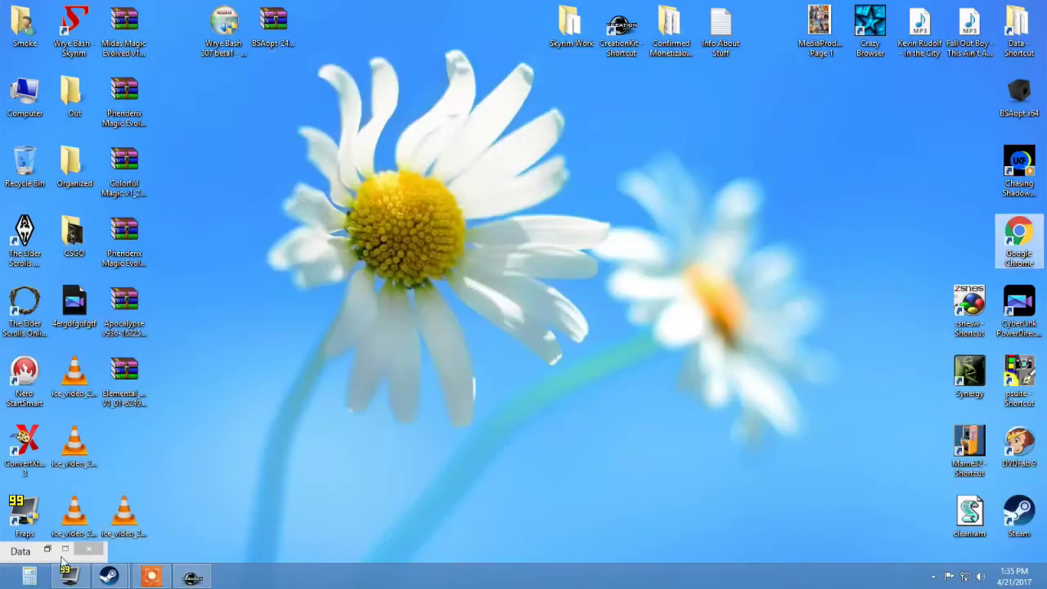
click(61, 557)
click(788, 239)
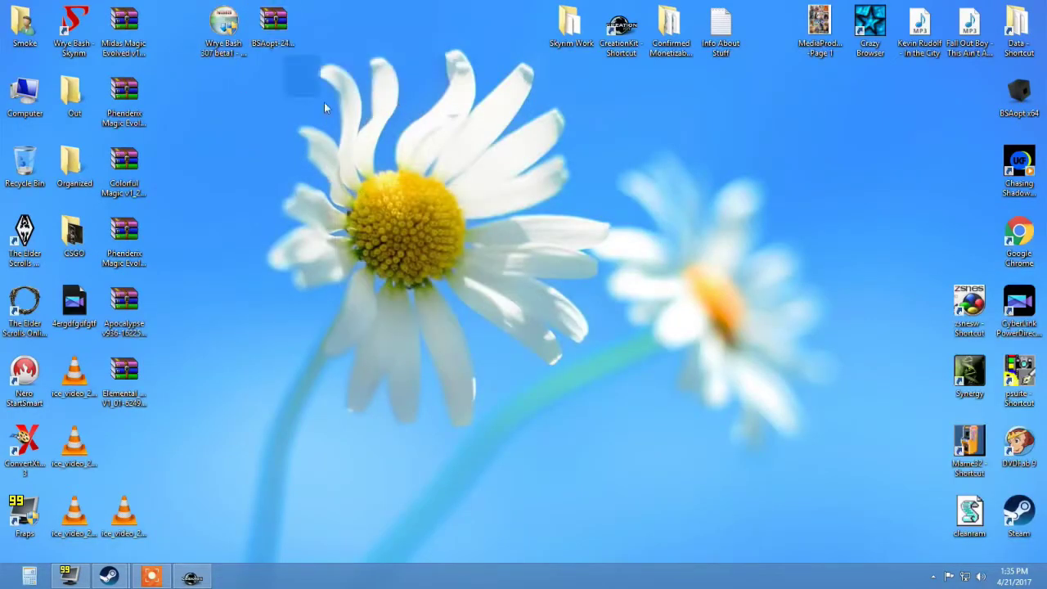
Move the BSAopt archive to a clear area of the desktop and bring up its 7-Zip extraction options.
drag(265, 30, 365, 174)
right_click(363, 178)
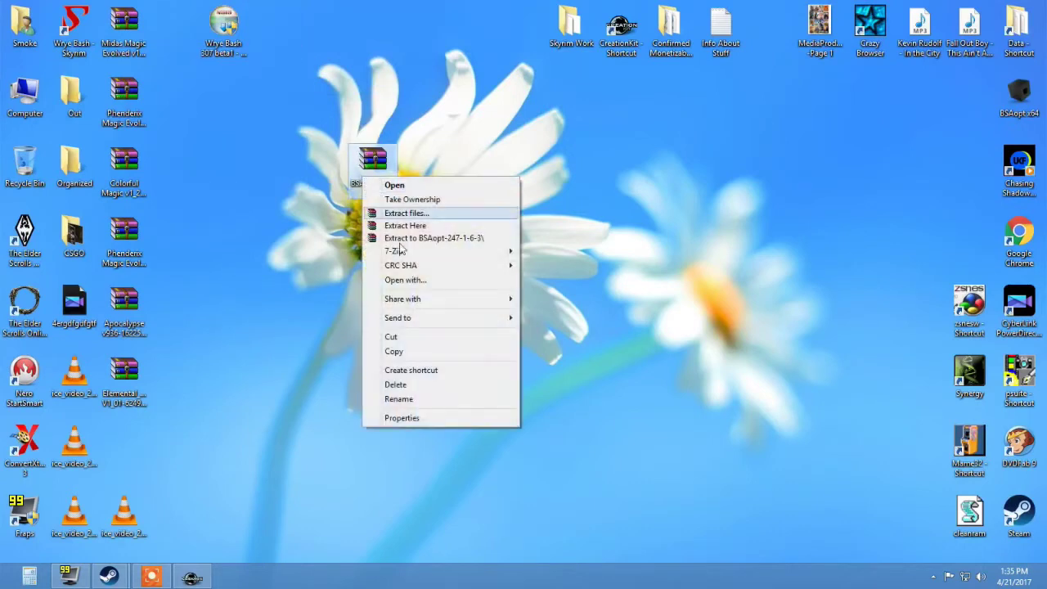
mouse_move(475, 253)
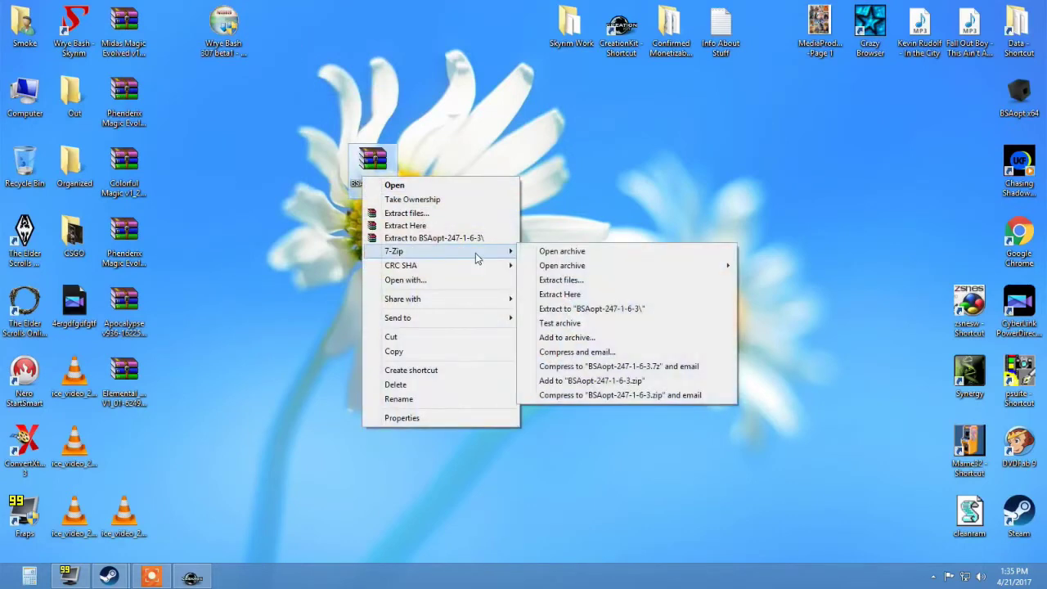
Examine the file type and opening program in the BSAopt archive's properties, and look at its 7-Zip entry again.
click(381, 166)
right_click(384, 174)
click(451, 415)
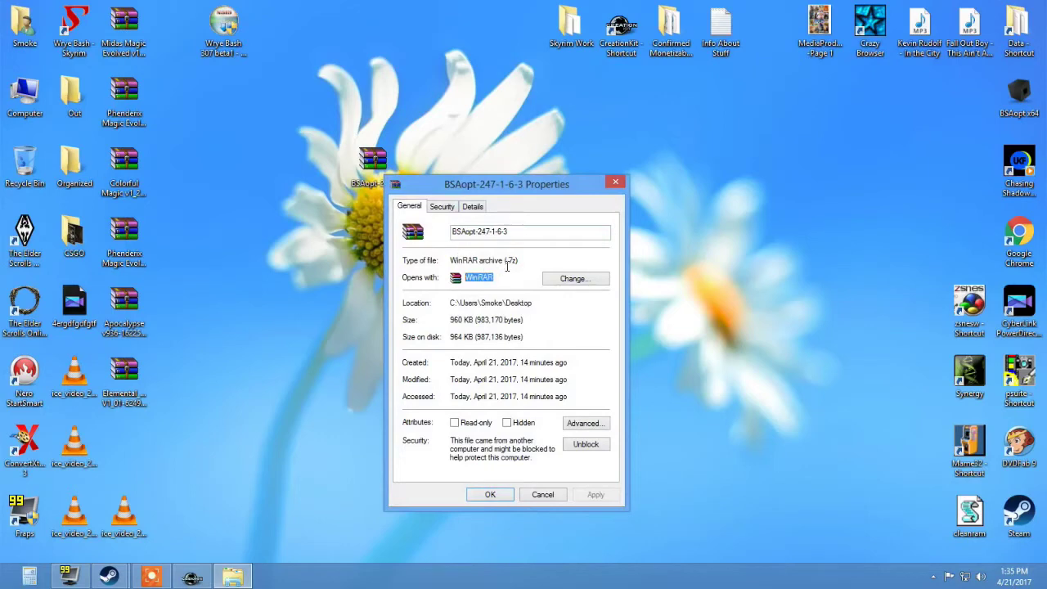
click(537, 499)
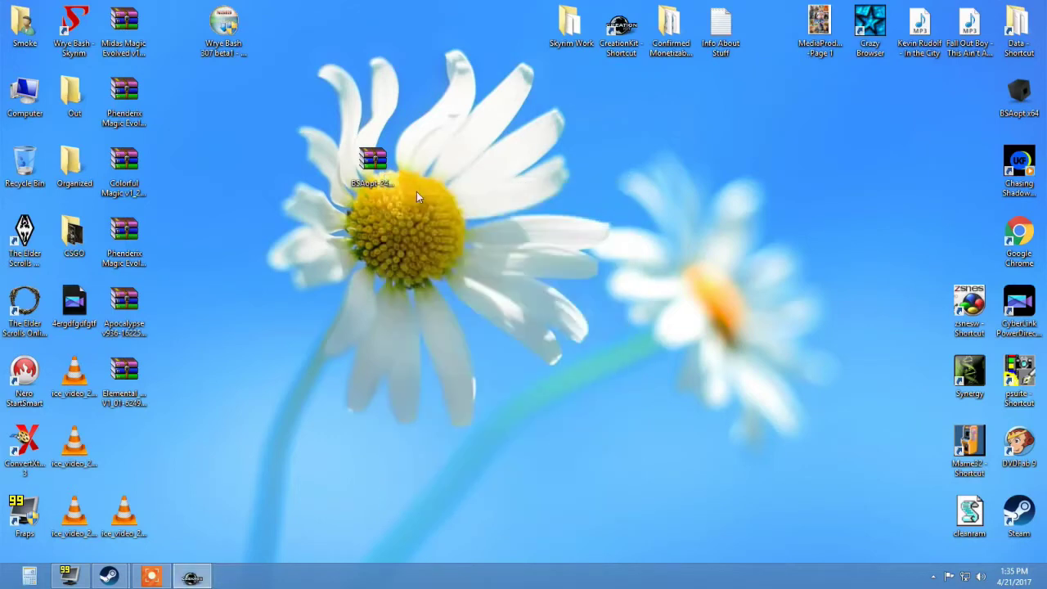
right_click(395, 178)
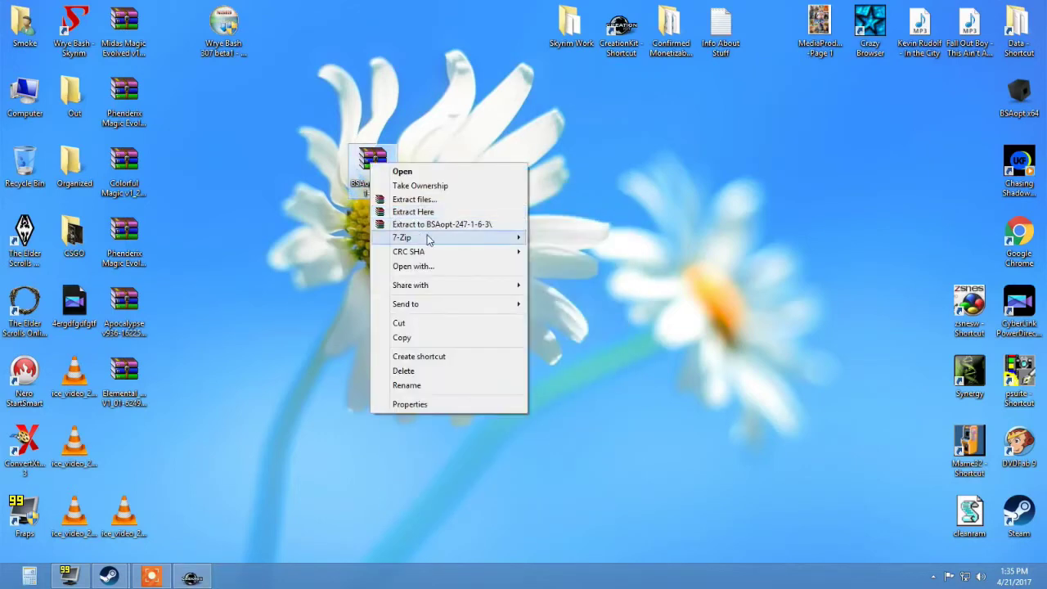
mouse_move(427, 238)
Search Google for "7-zip" in a new browser window and open the official 7-Zip website.
click(1014, 246)
double_click(1015, 246)
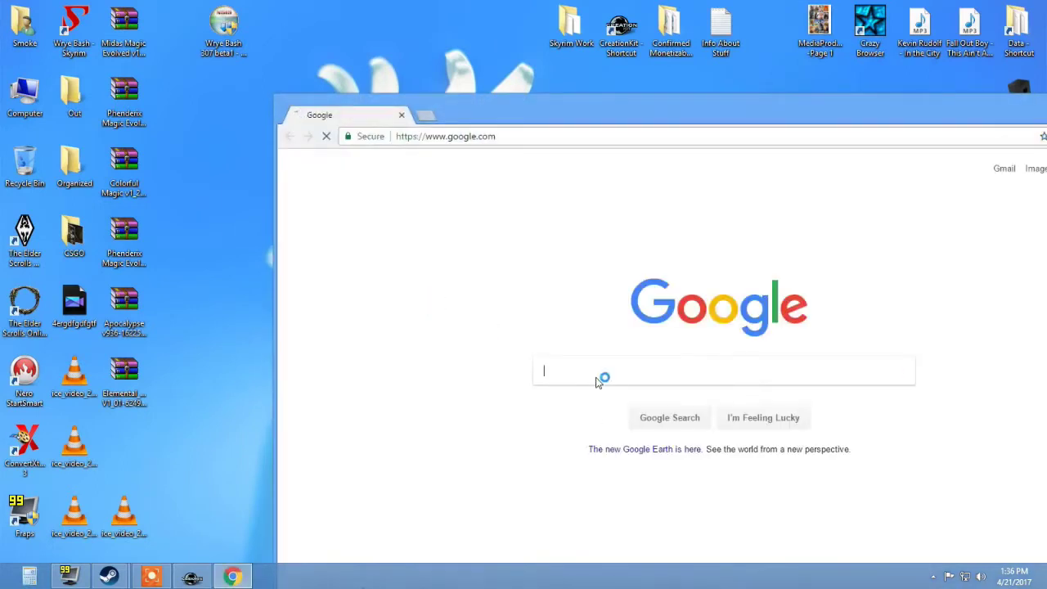
key(BackSpace)
key(BackSpace)
text(-zop)
key(BackSpace)
key(BackSpace)
text(ip)
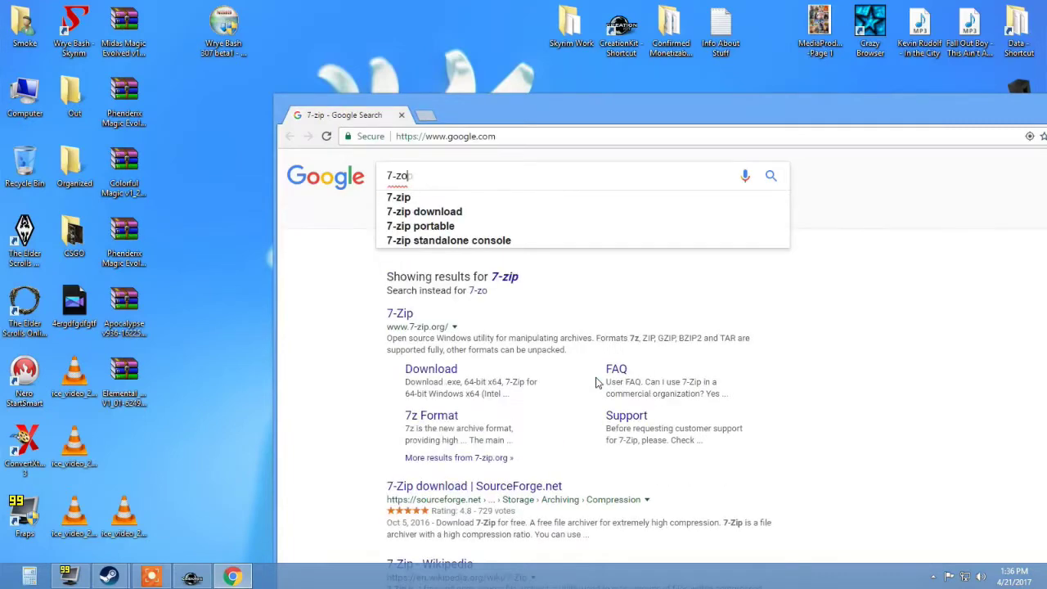
click(403, 271)
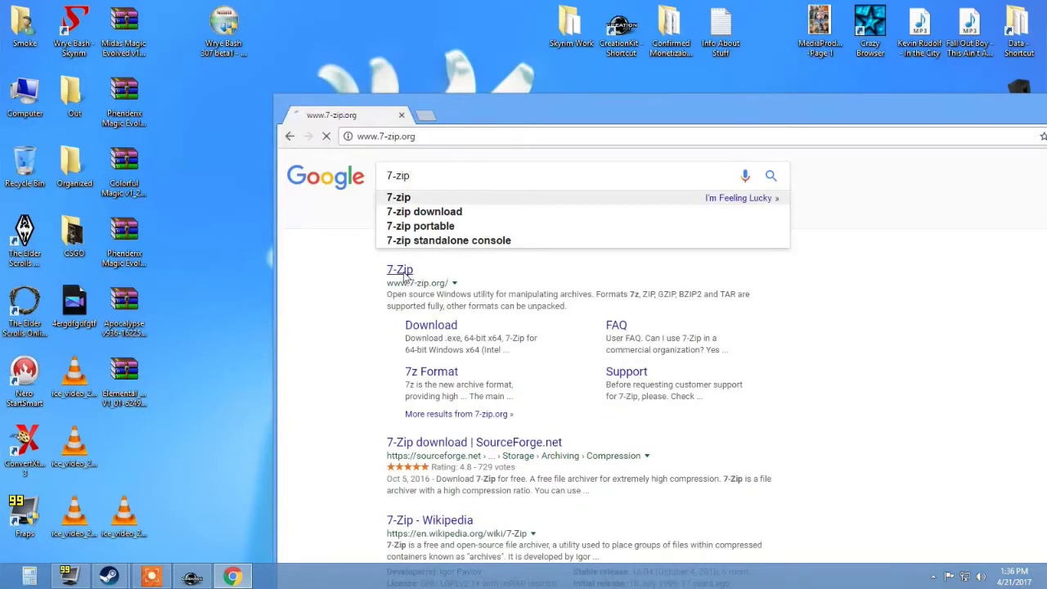
double_click(408, 102)
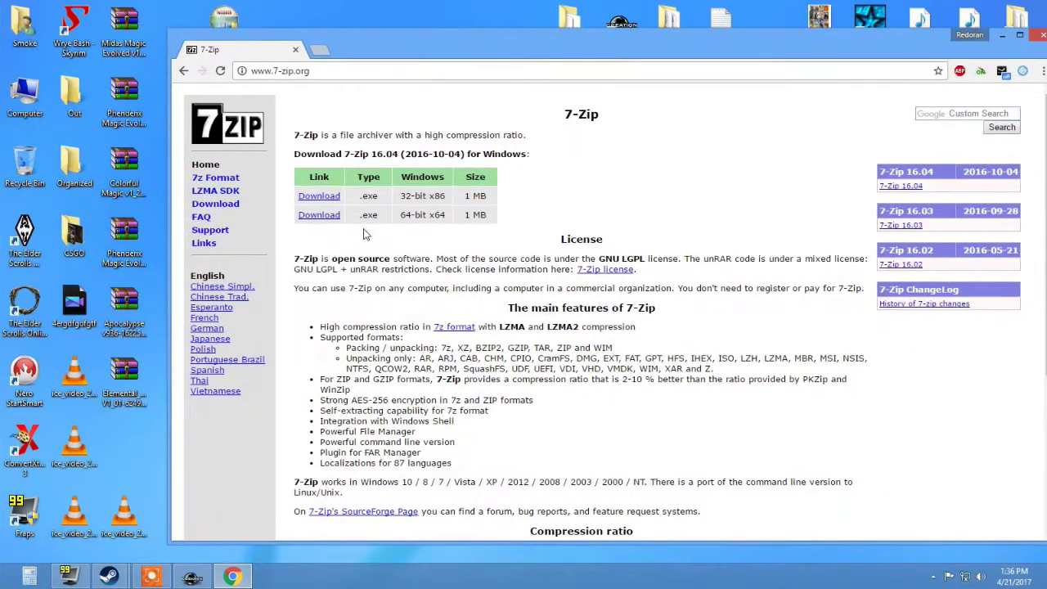
Download and keep the 32-bit x86 installer 7z1604.exe, and open its setup without installing.
drag(404, 214, 446, 197)
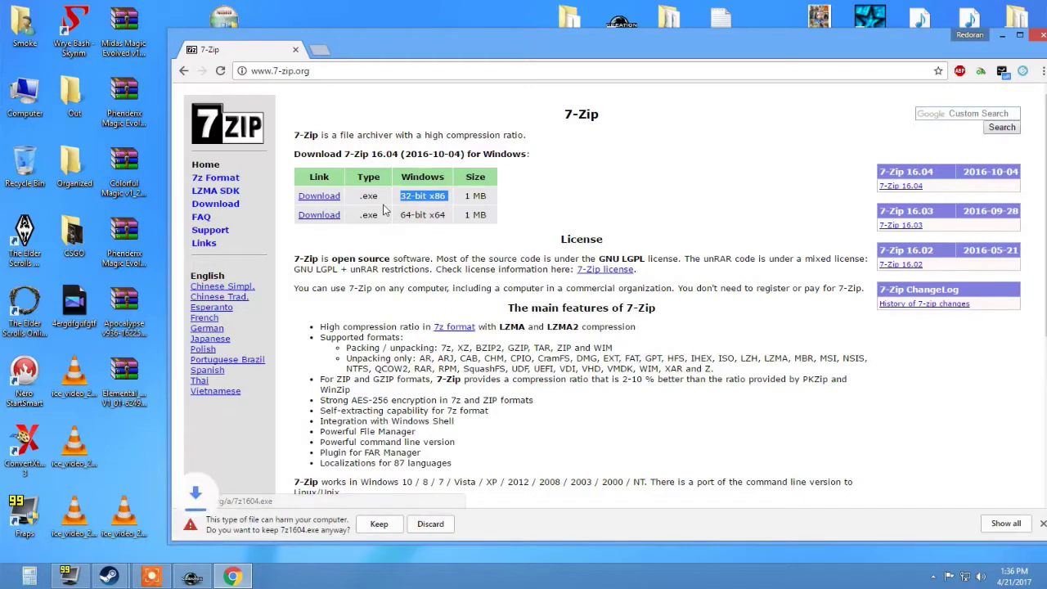
click(388, 524)
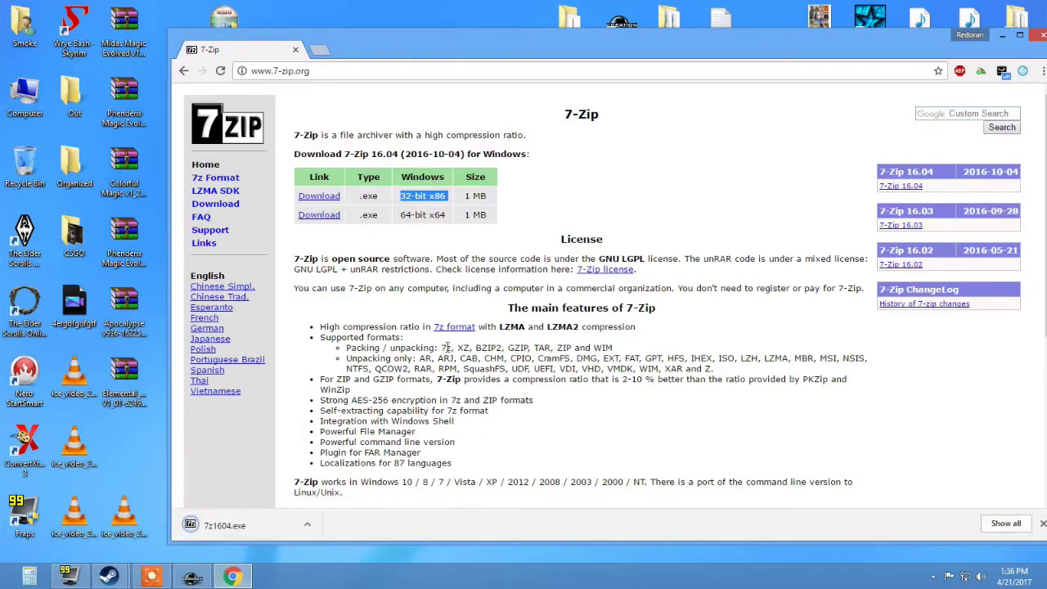
click(282, 526)
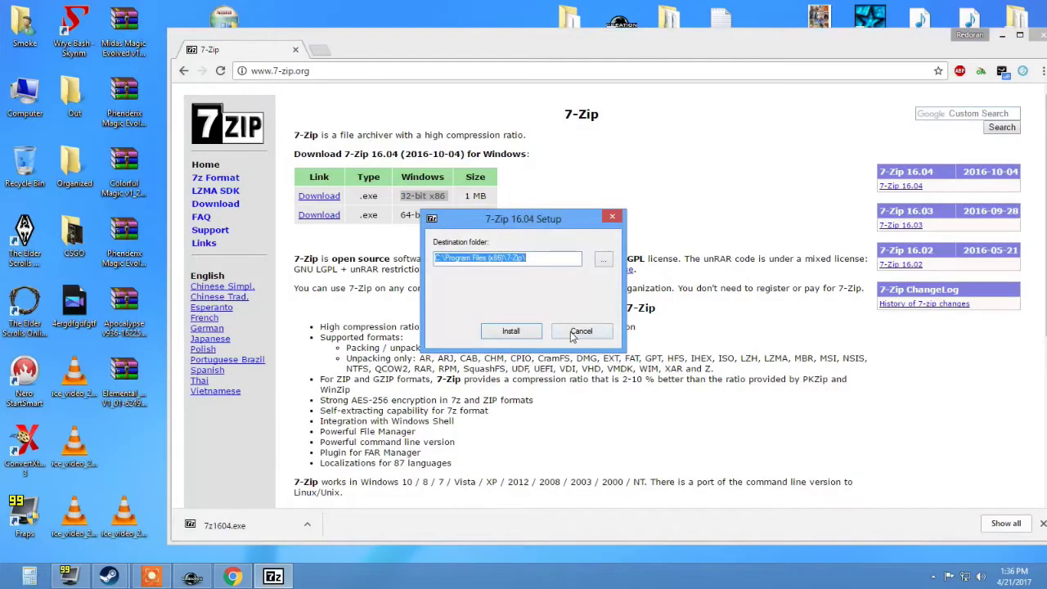
click(580, 331)
Download and keep the 64-bit x64 installer 7z1604-x64.exe, and launch its setup.
click(319, 214)
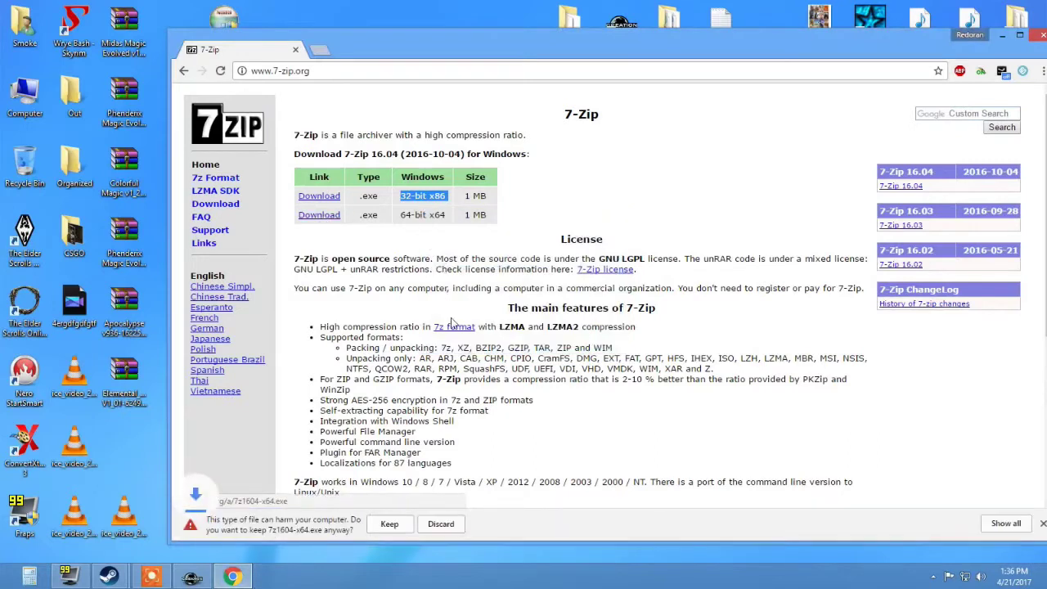
click(387, 525)
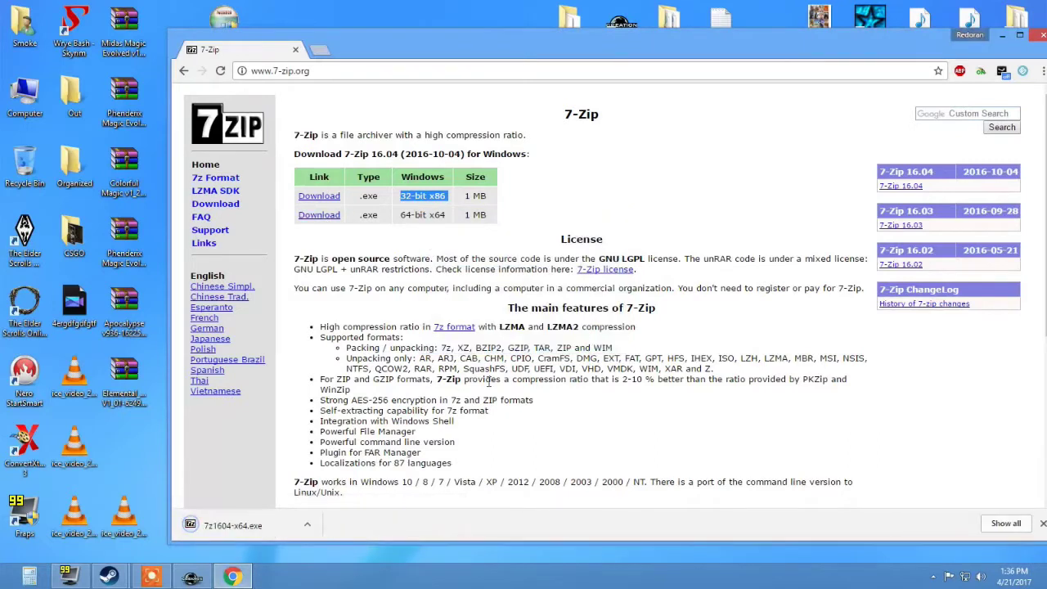
click(234, 525)
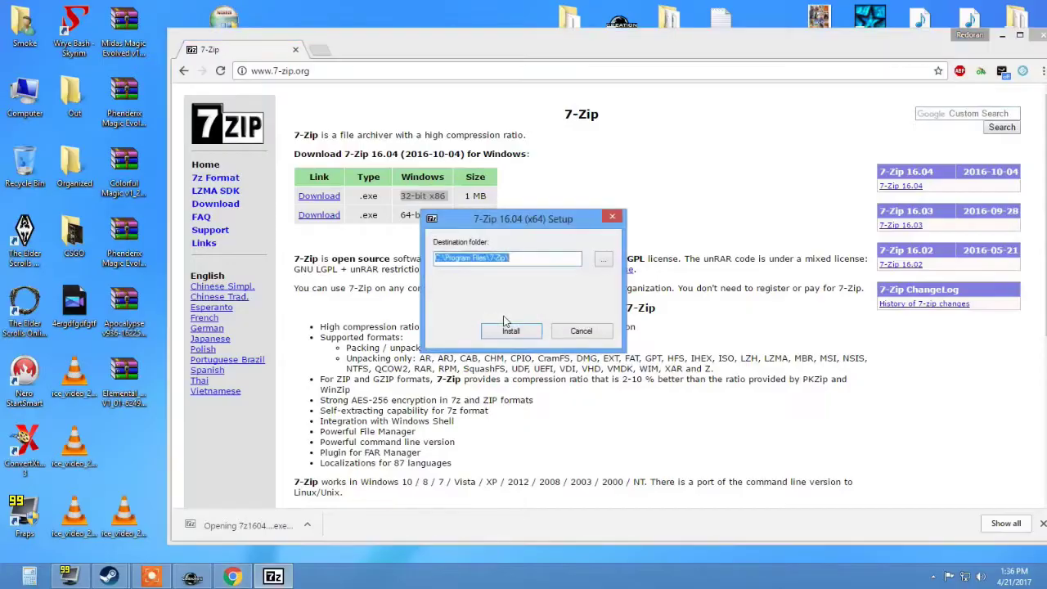
Install 7-Zip 16.04 (x64) in the default destination folder, decline the system restart, and close the setup and the 7-Zip website.
click(525, 330)
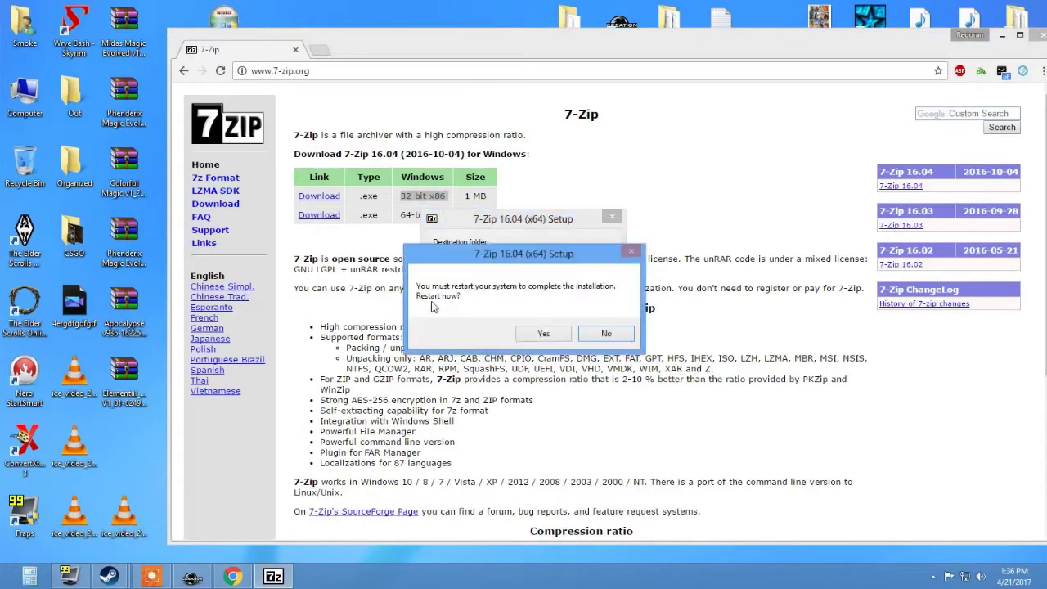
click(606, 334)
click(611, 218)
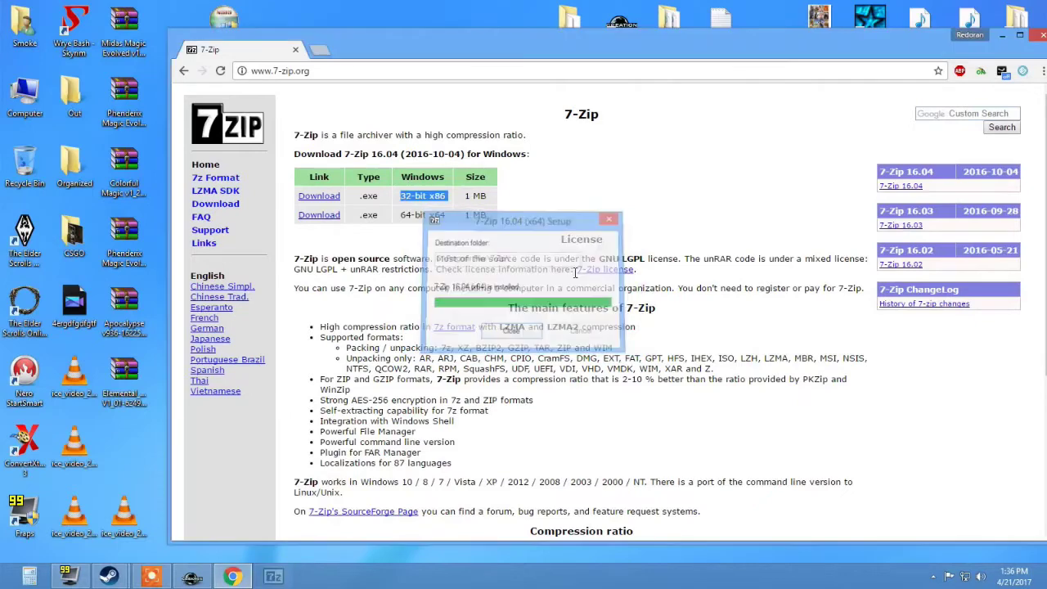
click(295, 51)
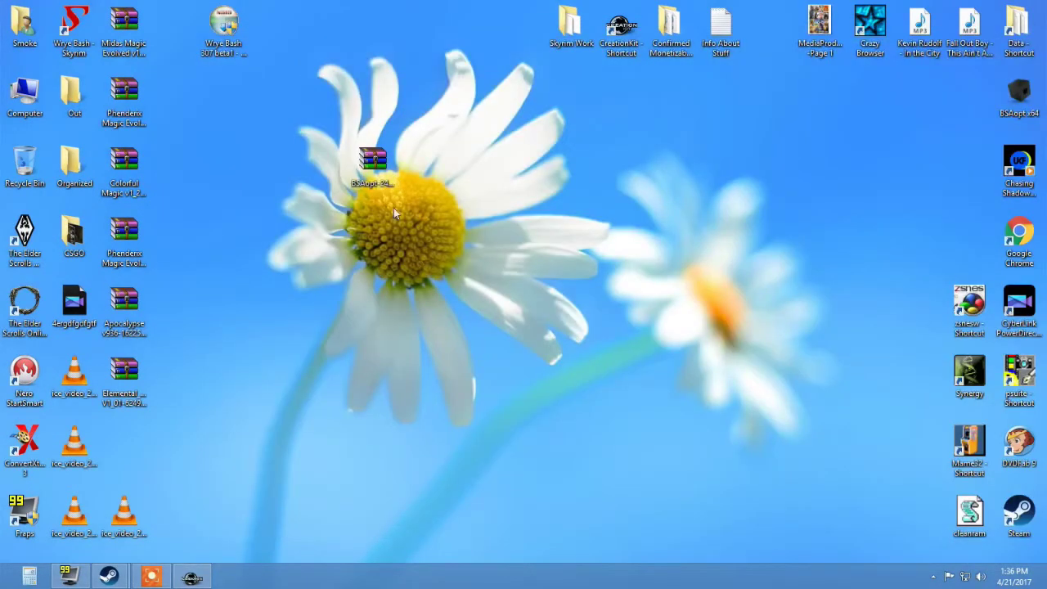
Open the BSAopt archive on the desktop in the 7-Zip file manager.
right_click(374, 162)
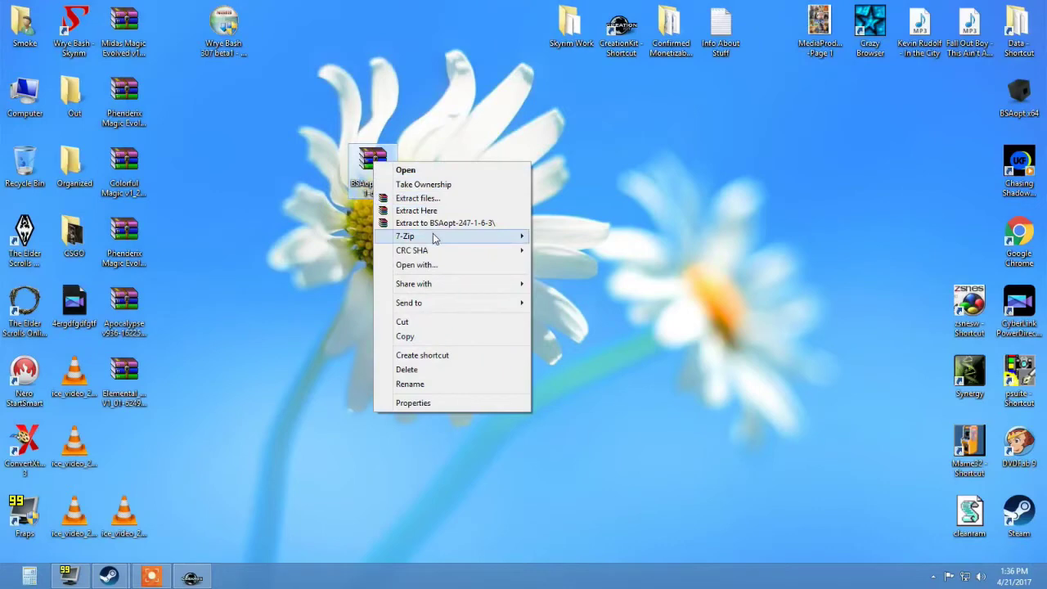
right_click(445, 120)
right_click(380, 162)
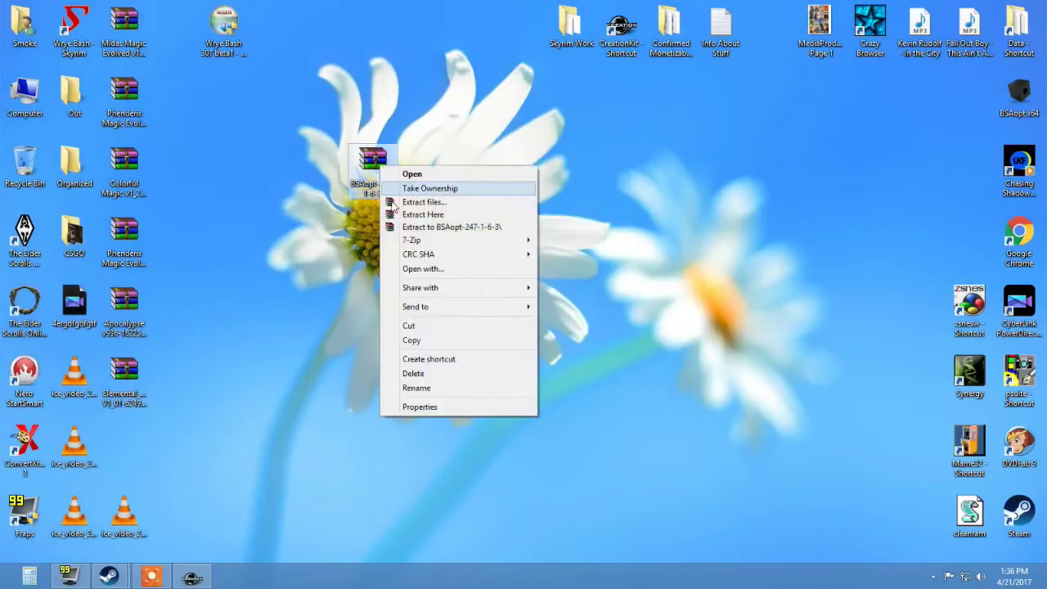
mouse_move(442, 240)
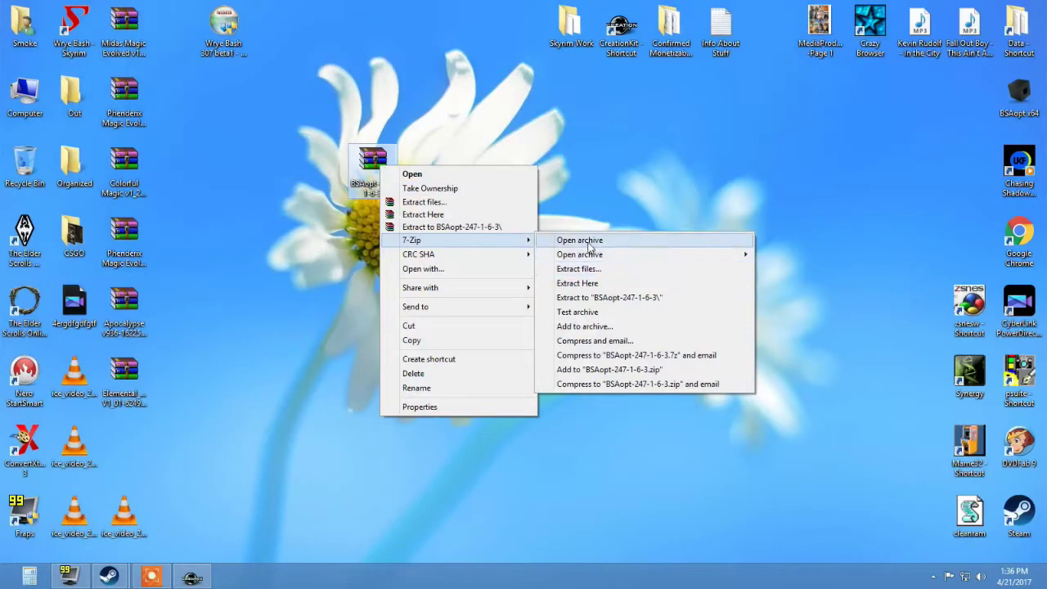
click(581, 240)
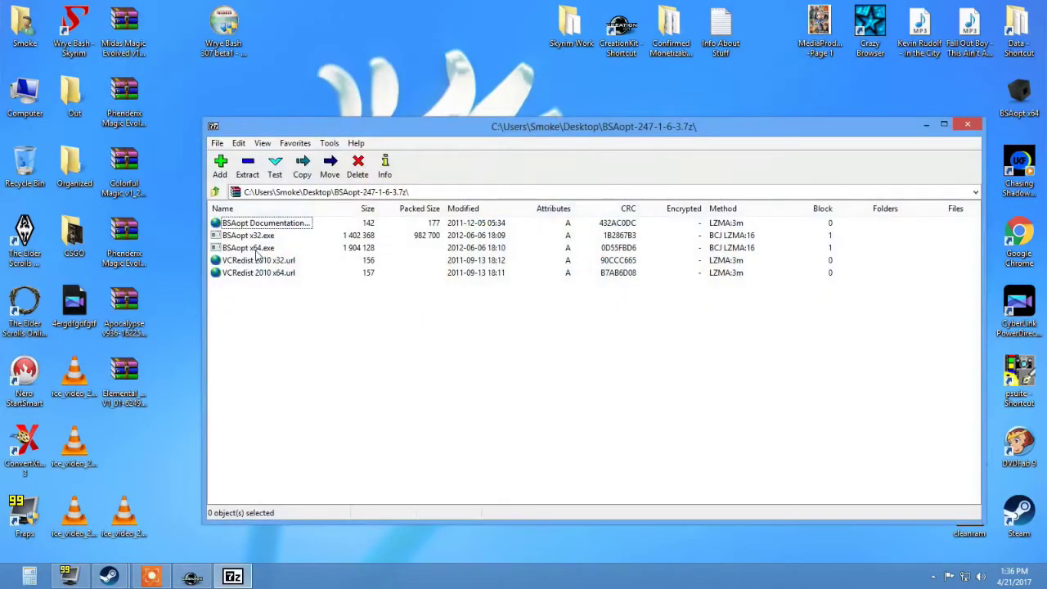
Extract BSAopt x64.exe to the desktop, replacing the existing copy, and send the BSAopt archive to the Recycle Bin.
click(249, 247)
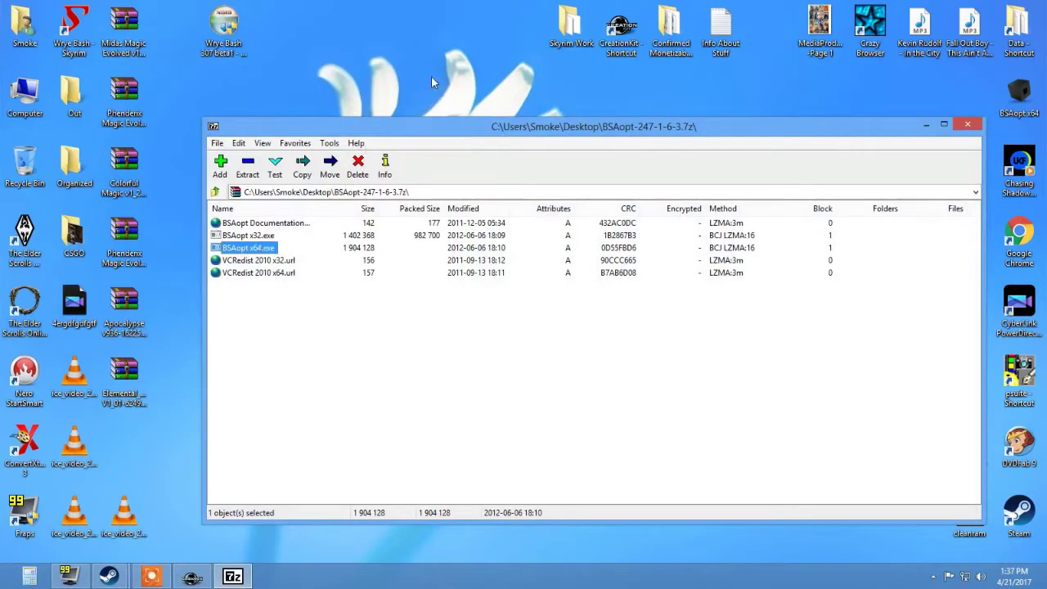
drag(431, 76, 432, 78)
drag(1019, 92, 442, 43)
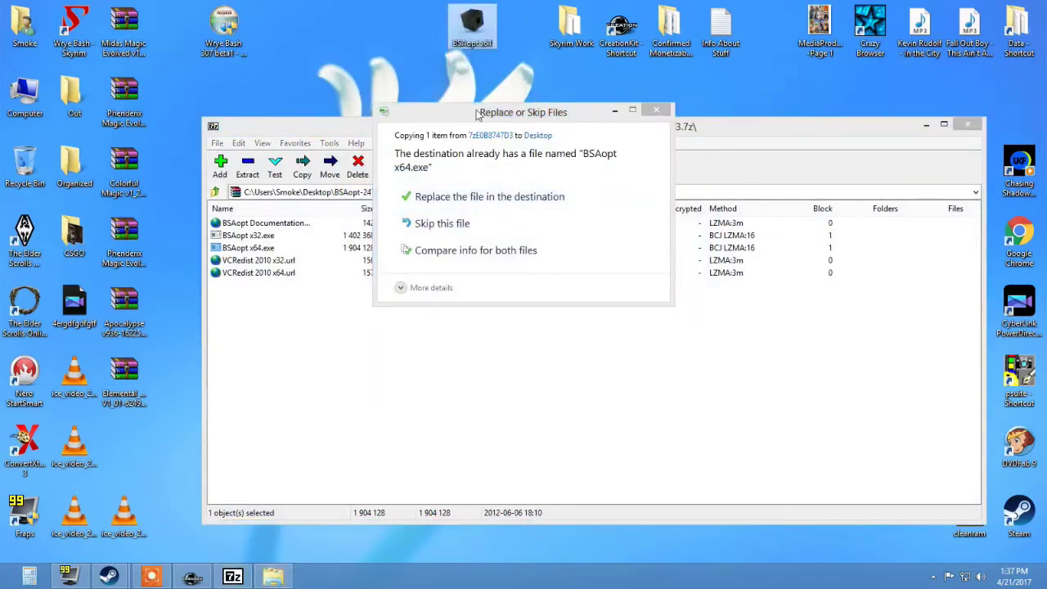
click(477, 196)
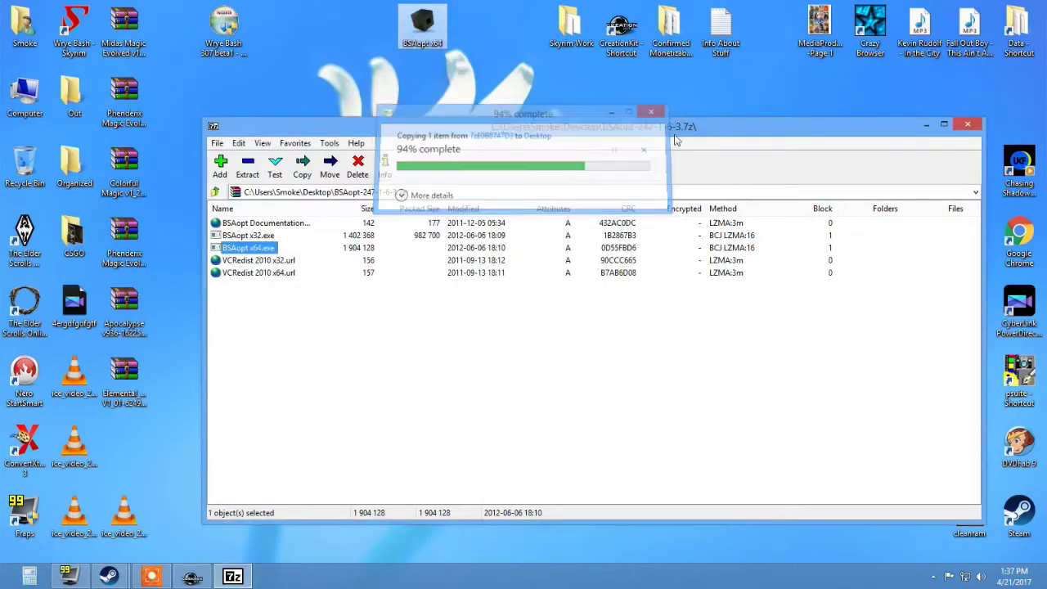
click(969, 123)
drag(422, 26, 997, 86)
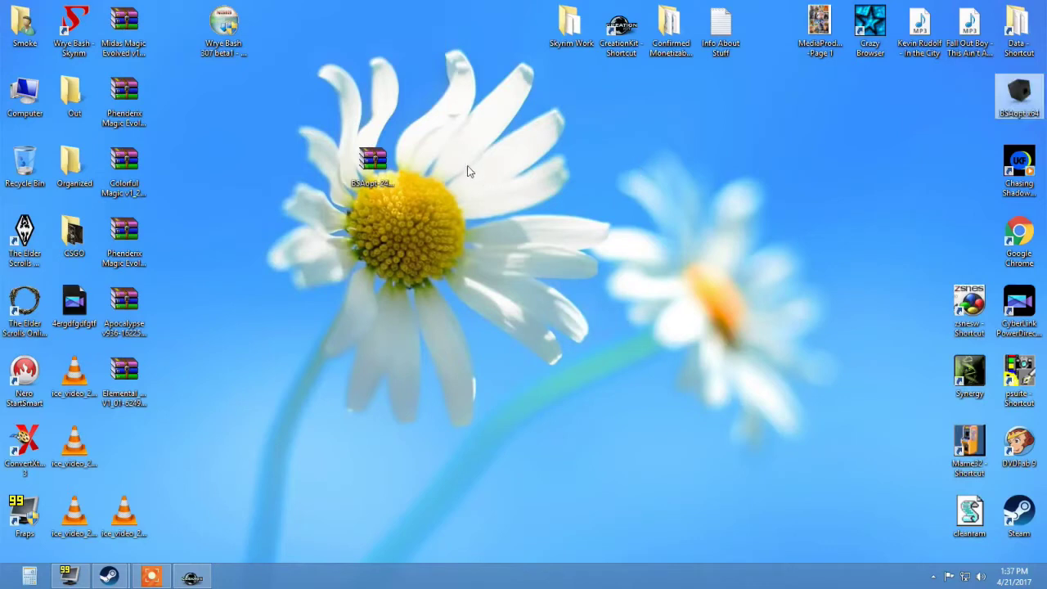
drag(378, 182, 24, 164)
Move the Wrye Bash 307 beta1 installer to a clear area of the desktop and run it as administrator.
drag(239, 54, 488, 262)
right_click(462, 239)
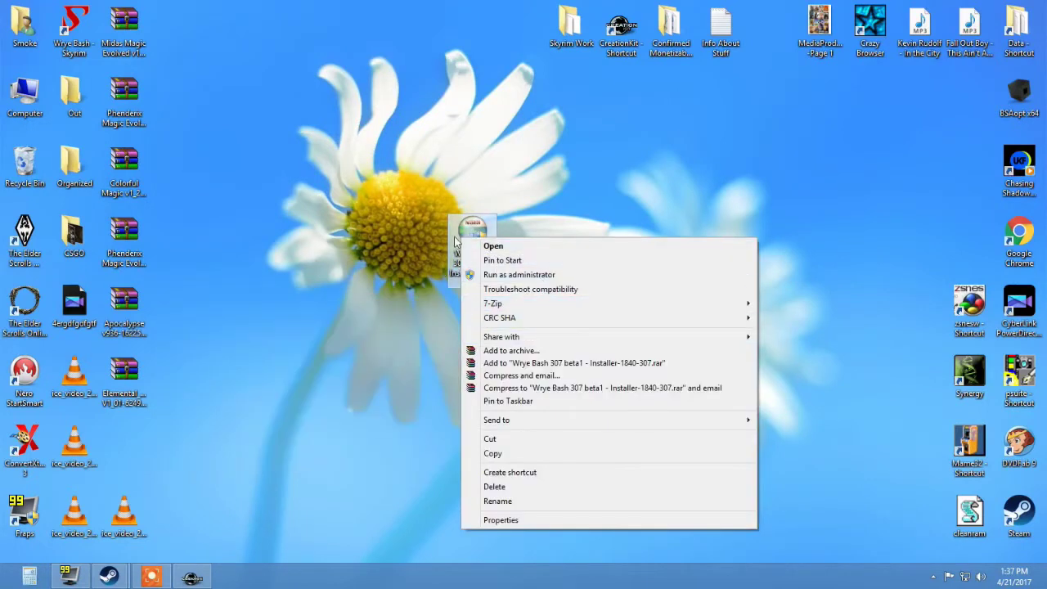
click(424, 358)
right_click(466, 241)
click(515, 273)
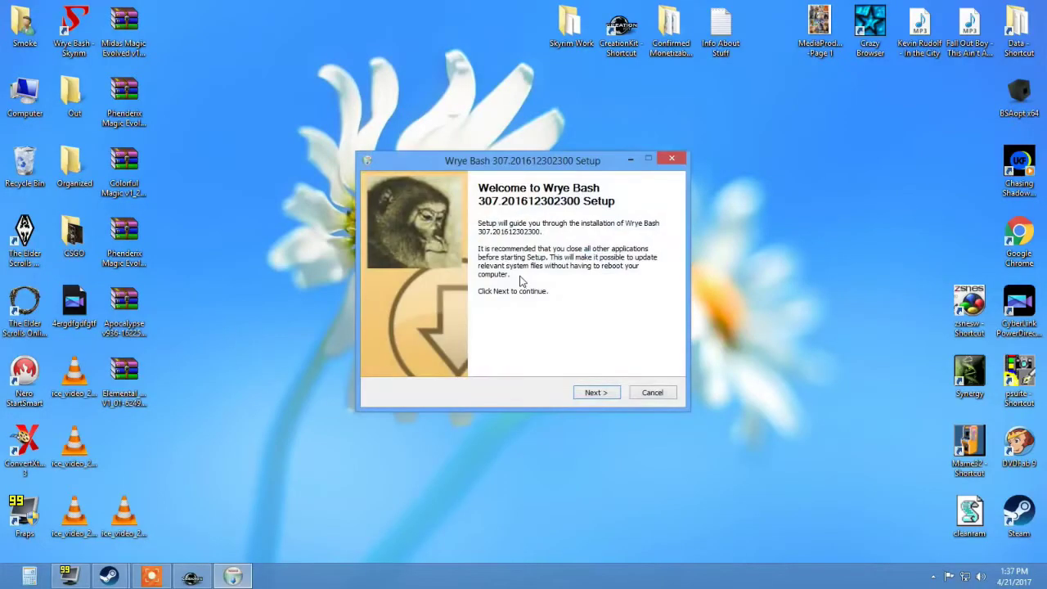
Set Wrye Bash to install only for Skyrim, excluding Fallout4 and SkyrimSE, and start the installation with the default components.
click(595, 391)
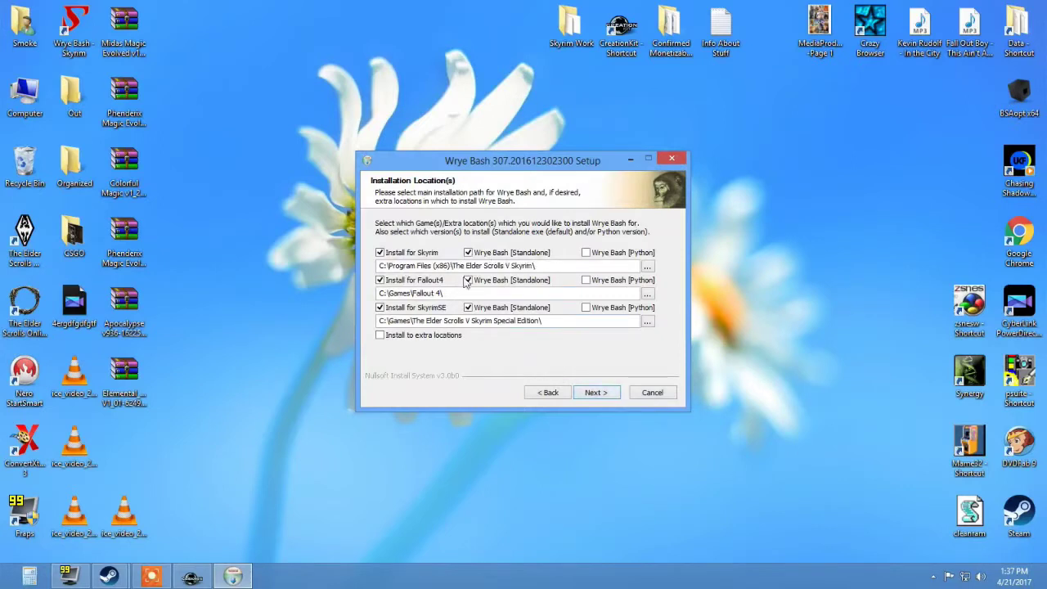
click(379, 280)
drag(443, 292, 398, 293)
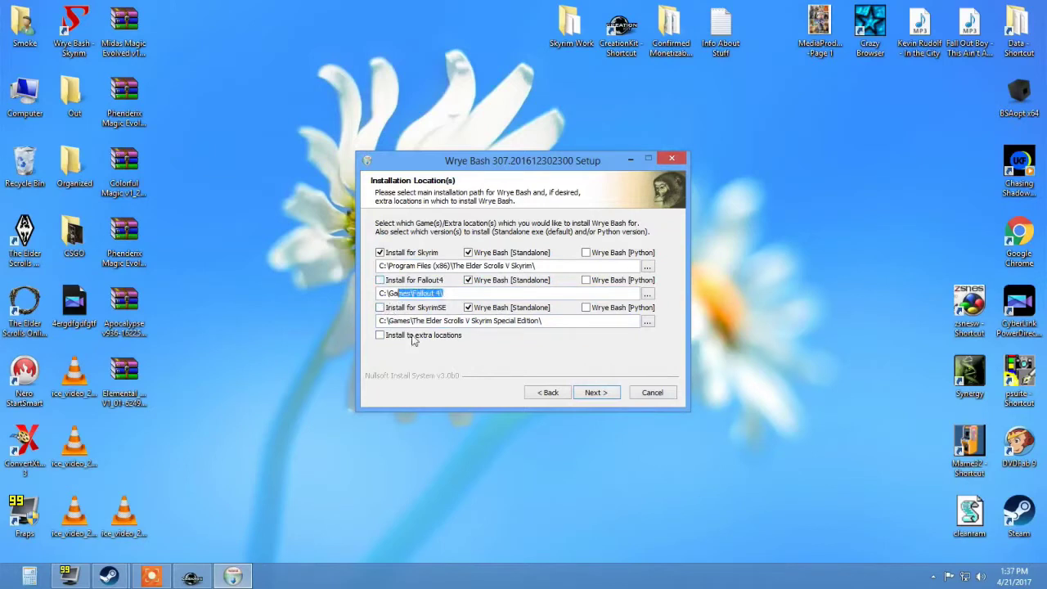
drag(448, 321, 548, 321)
drag(549, 266, 401, 266)
click(594, 392)
click(597, 392)
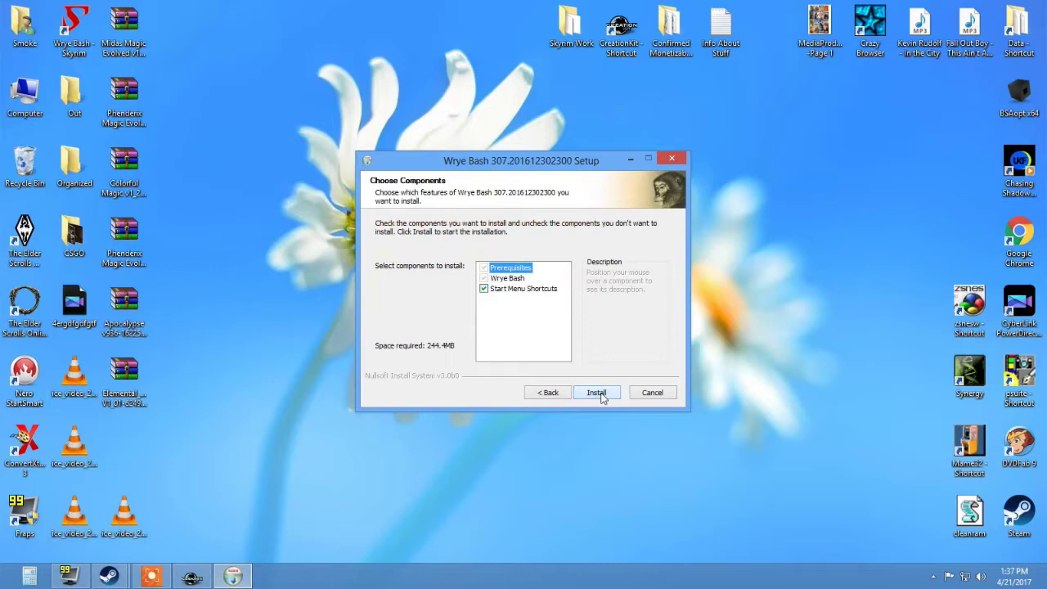
click(597, 393)
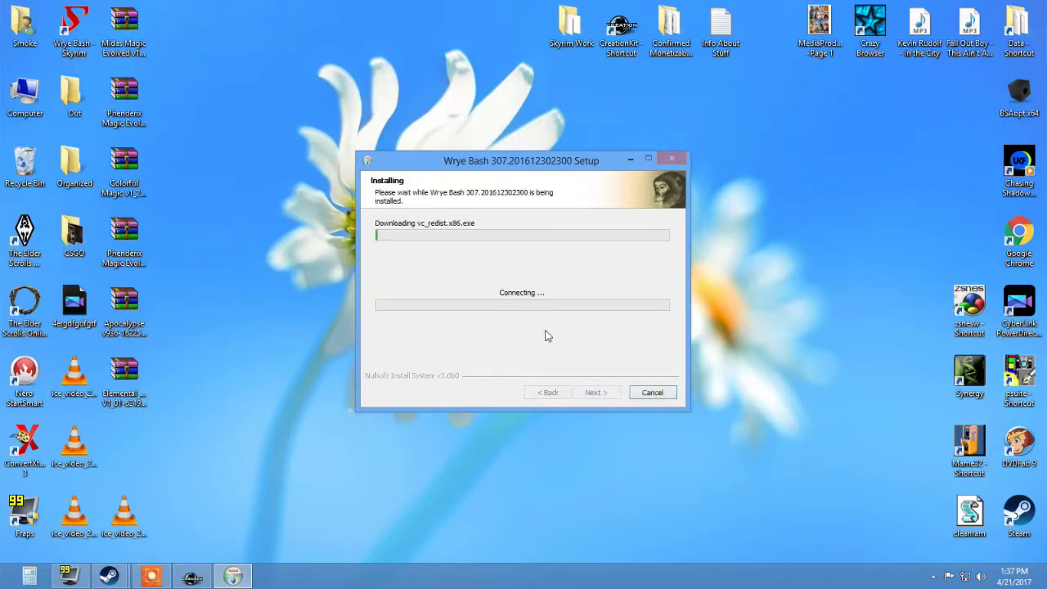
Try to send the Wrye Bash installer from the desktop to the Recycle Bin.
click(74, 29)
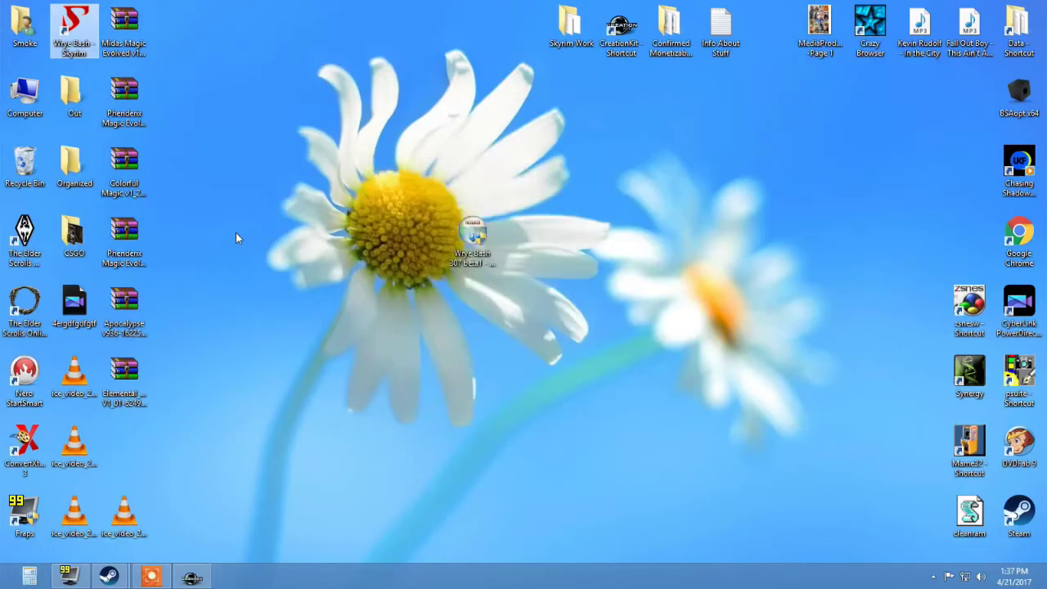
click(1018, 31)
drag(483, 237, 22, 168)
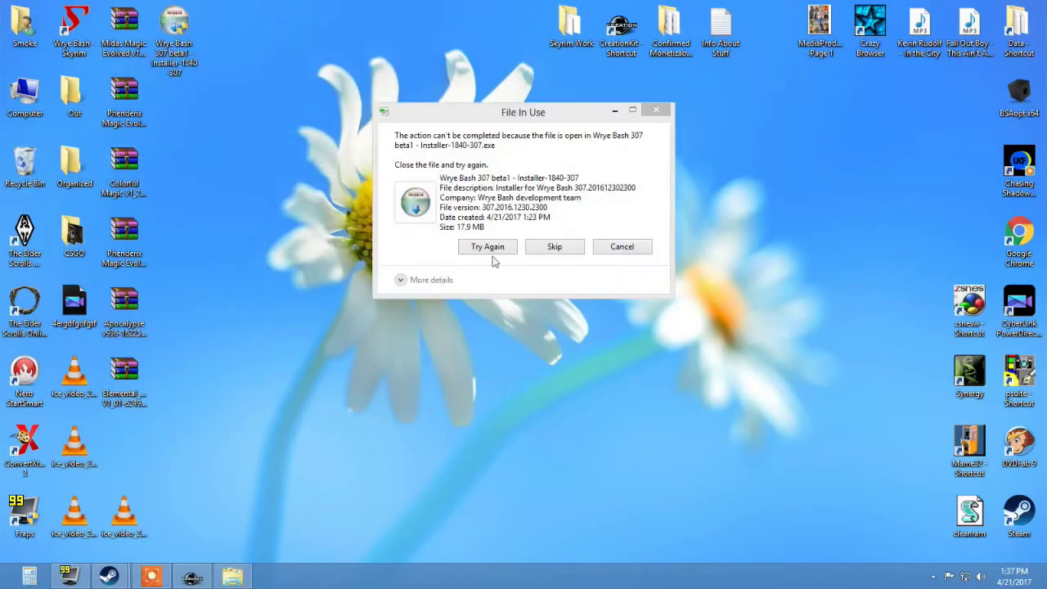
click(556, 248)
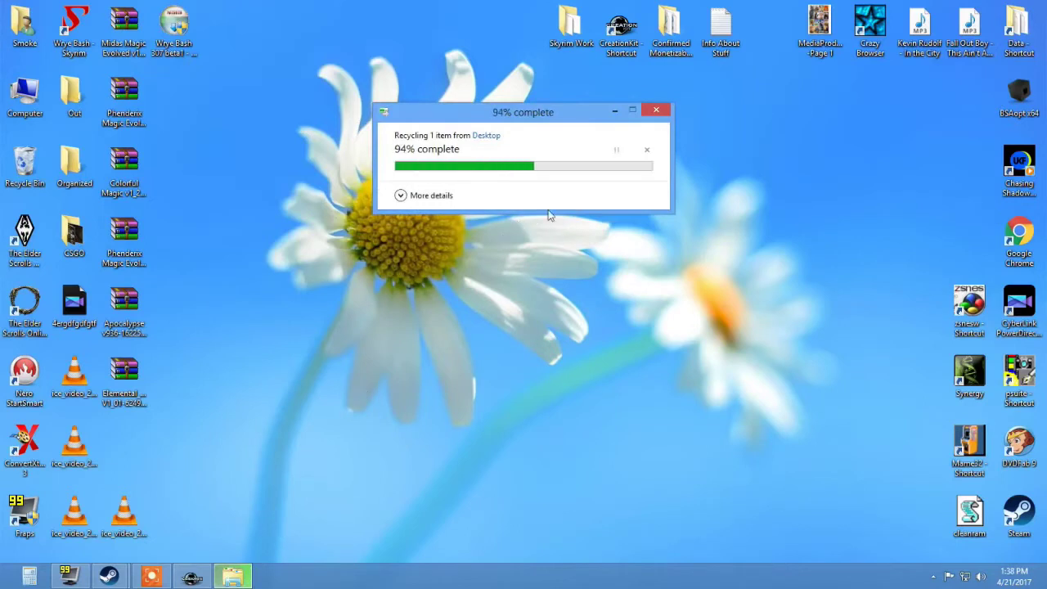
drag(173, 28, 23, 168)
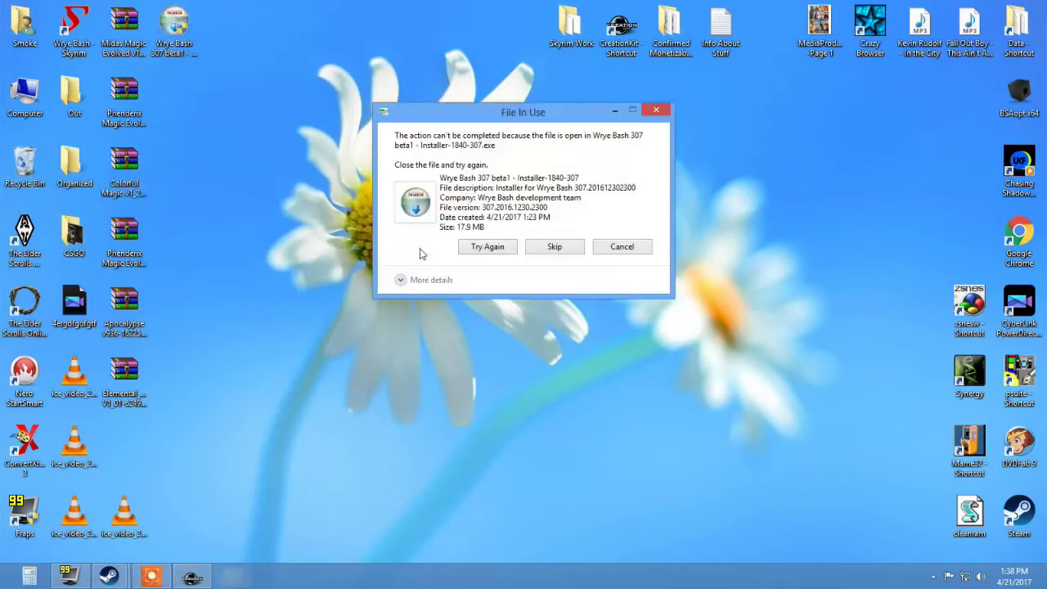
key(Escape)
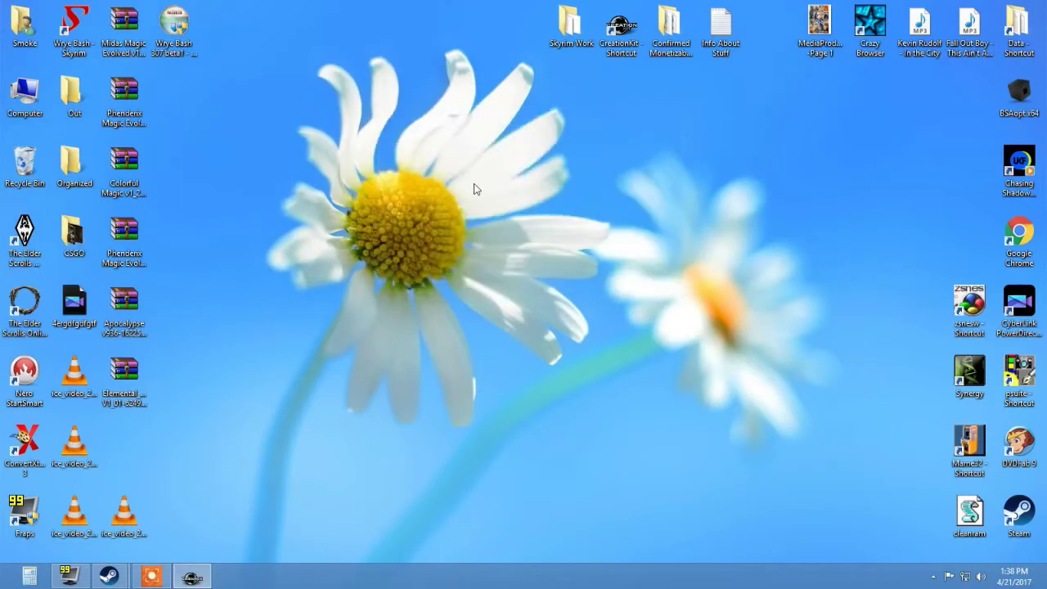
Move the Wrye Bash installer on the desktop to the gap beside the Info About Stuff file.
drag(376, 103, 174, 41)
drag(174, 41, 771, 39)
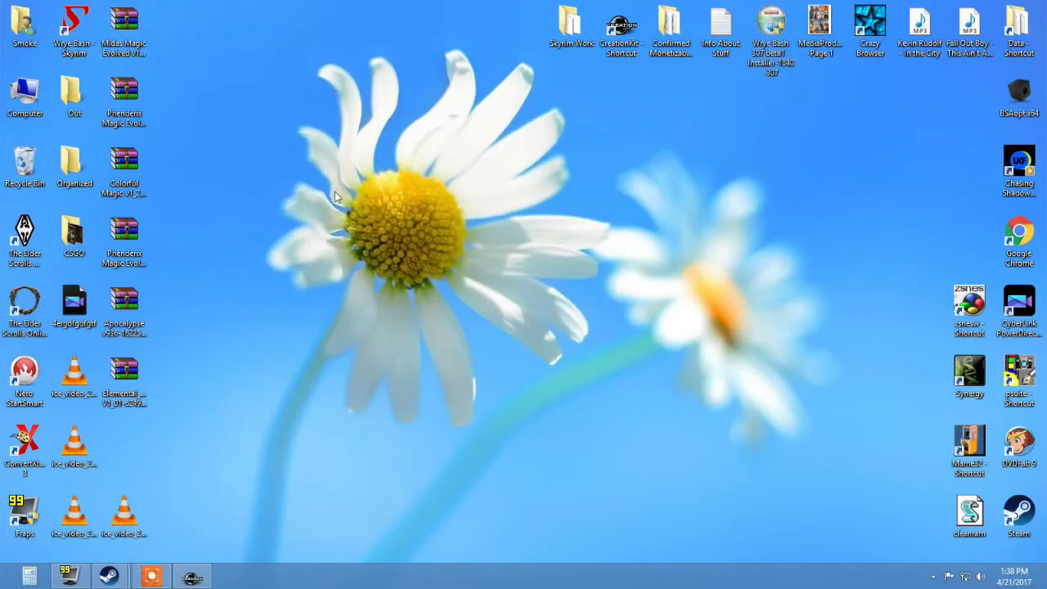
Open the Midas Magic Evolved archive in 7-Zip and select both Midas Magic Expanded.bsa and Midas Magic Expanded.esp.
drag(137, 35, 384, 169)
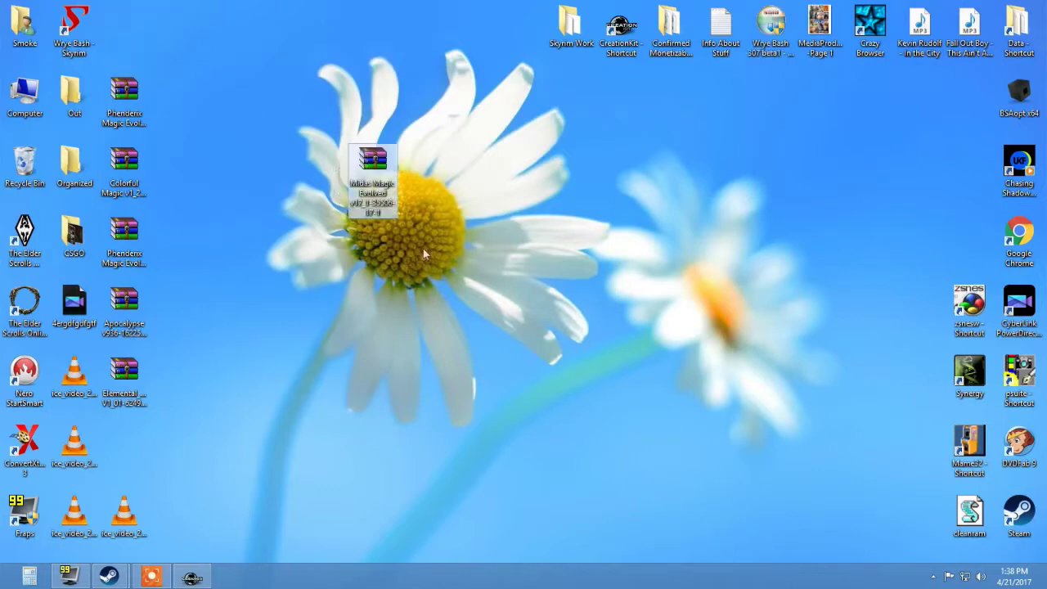
right_click(402, 197)
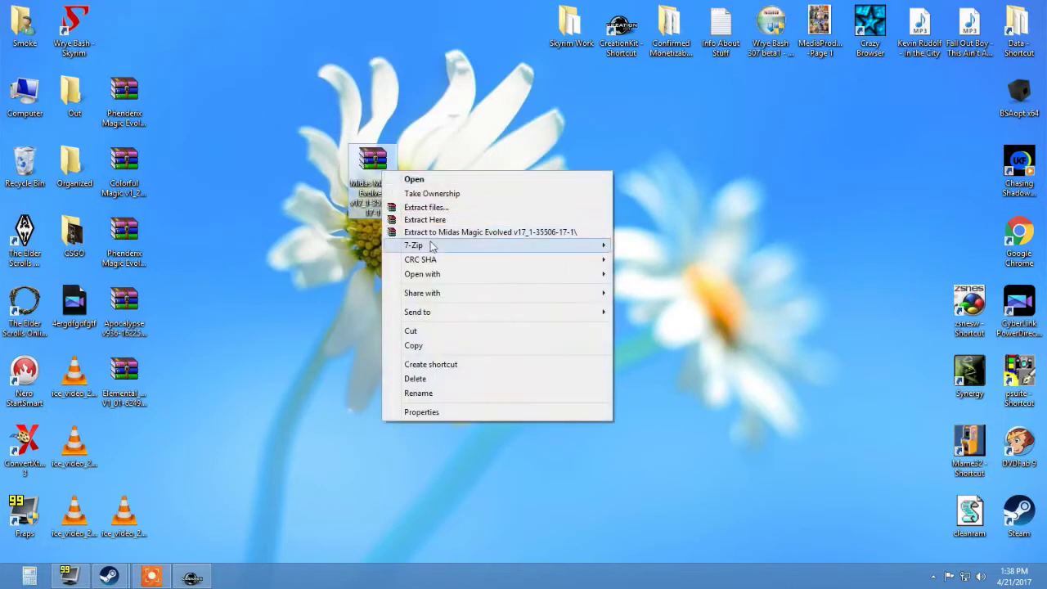
mouse_move(435, 247)
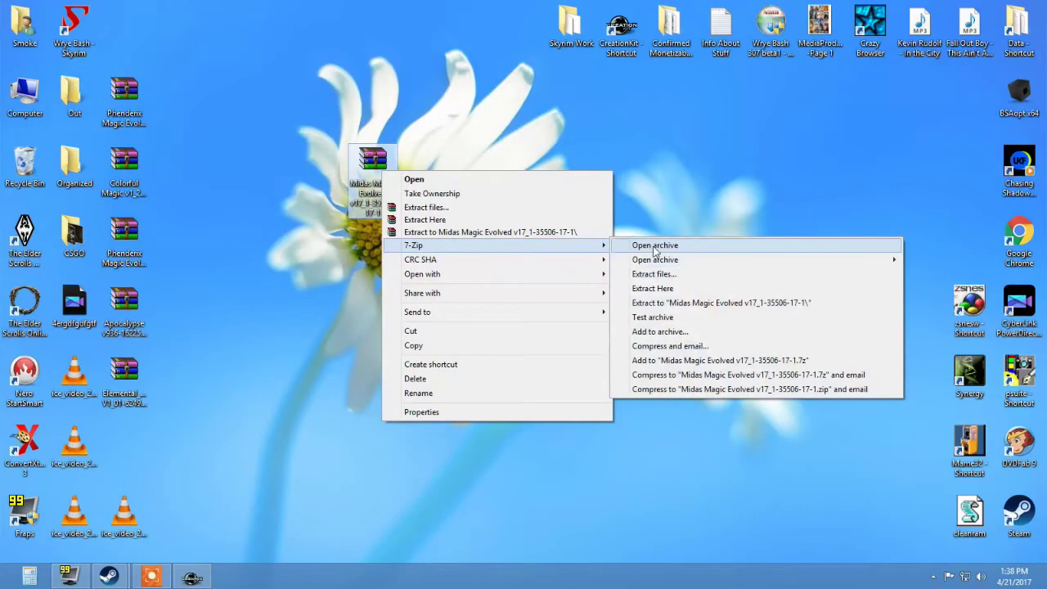
click(654, 245)
drag(355, 134, 456, 148)
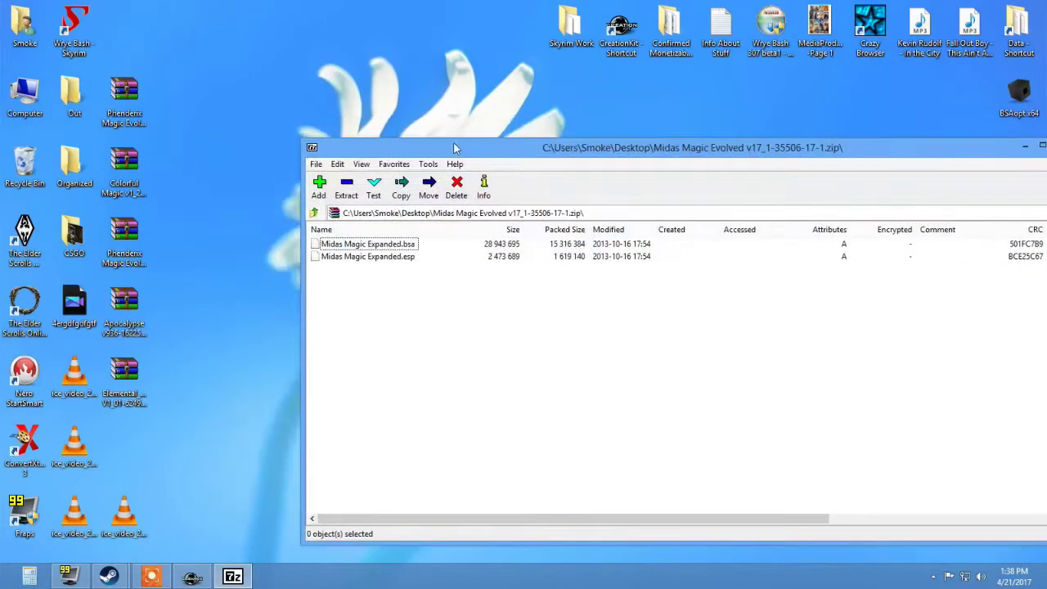
drag(401, 271, 384, 241)
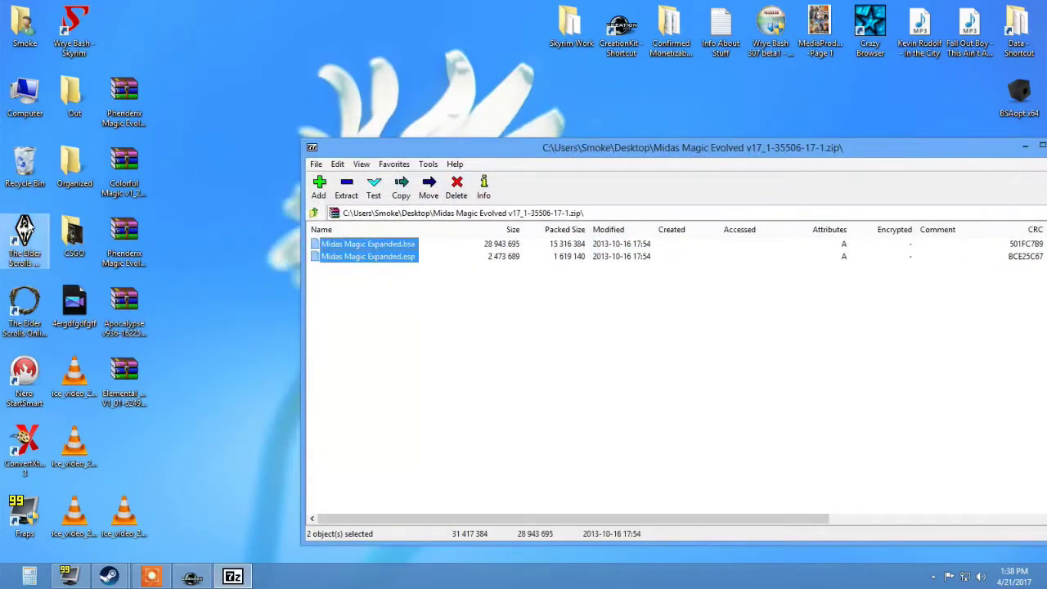
Open the game's installation folder from the Skyrim shortcut's properties, select its Data folder, and place the archive window alongside.
click(26, 233)
right_click(28, 223)
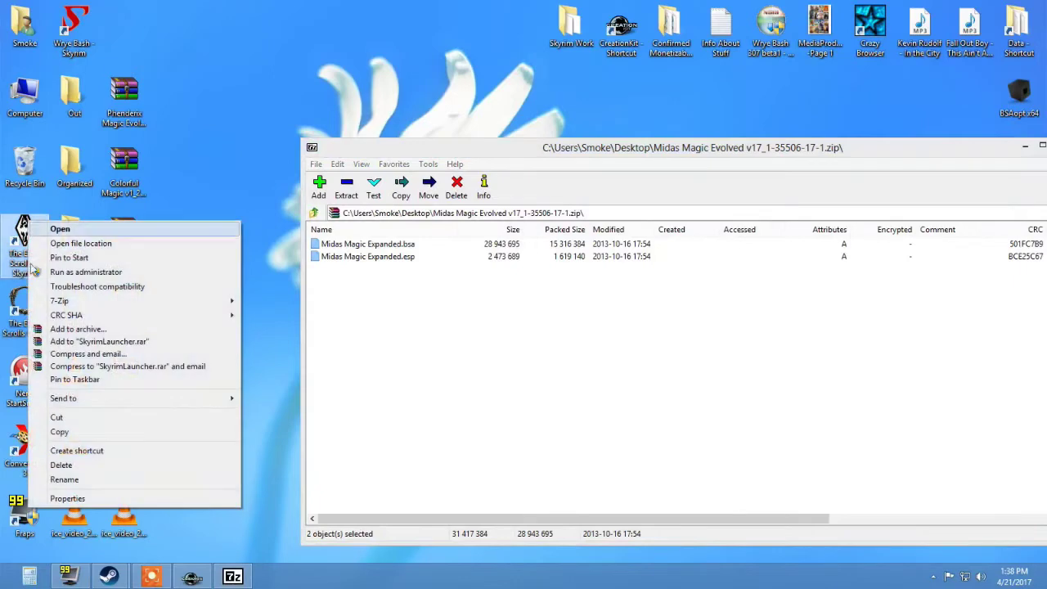
click(78, 498)
click(86, 447)
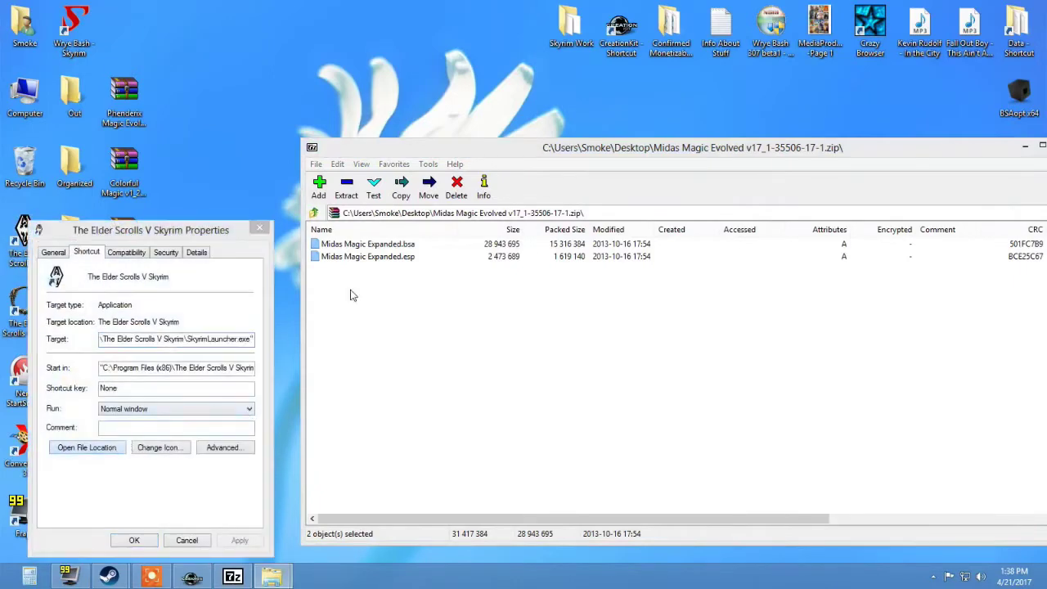
scroll(380, 317, up, 10)
scroll(380, 317, up, 5)
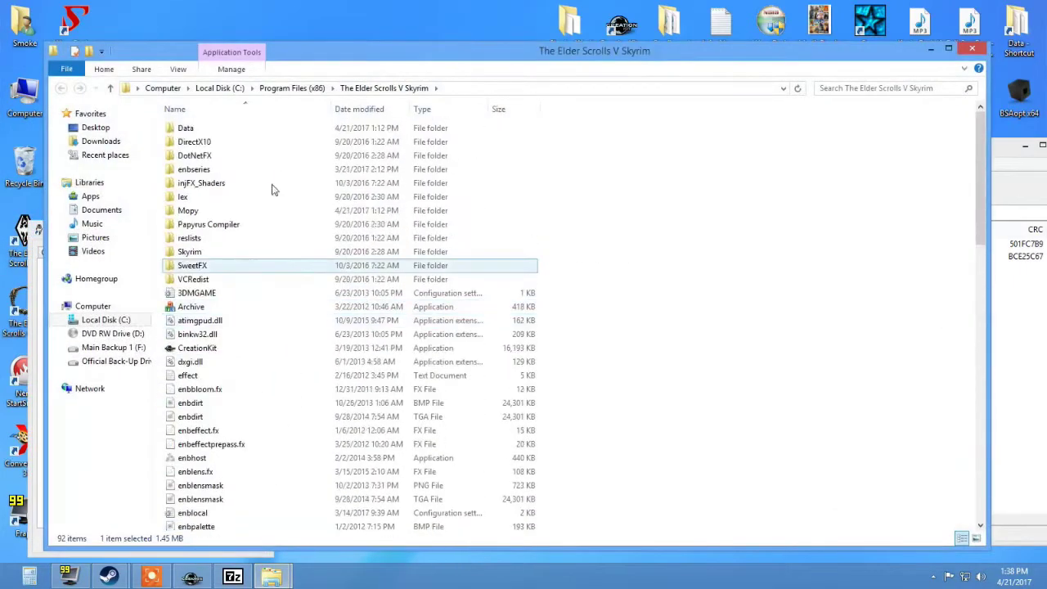
click(186, 128)
drag(1004, 167, 334, 191)
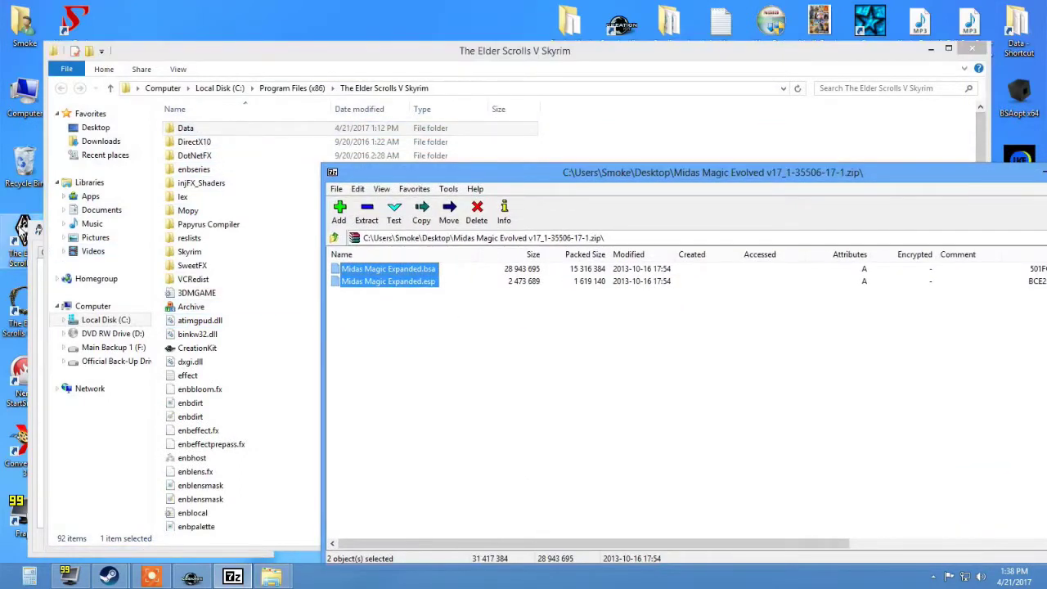
Extract only Midas Magic Expanded.bsa into the game's Data folder, replacing the existing file and granting administrator permission.
click(404, 282)
click(399, 270)
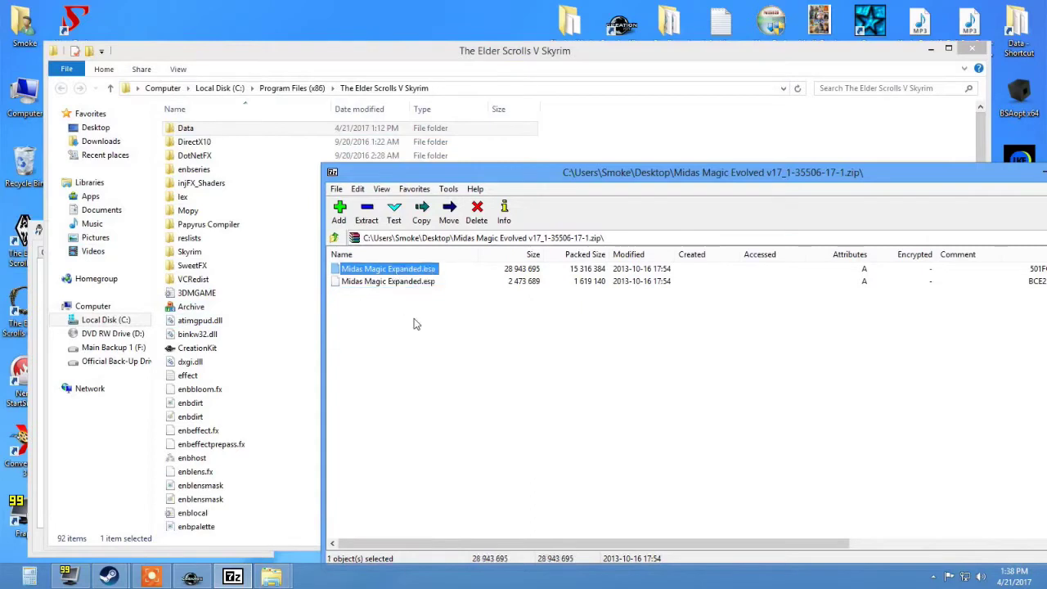
drag(381, 270, 201, 133)
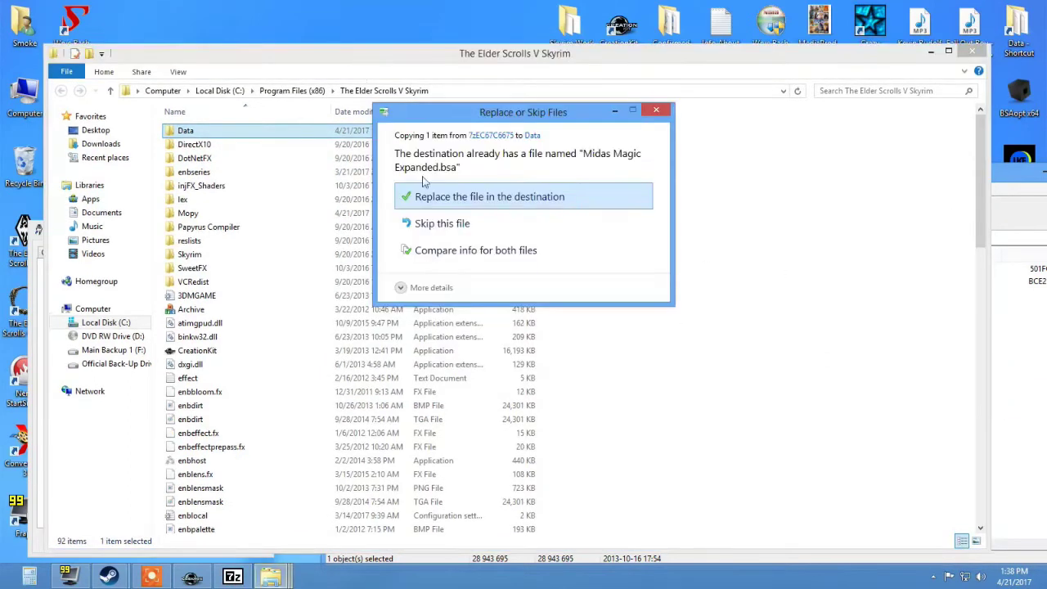
click(458, 205)
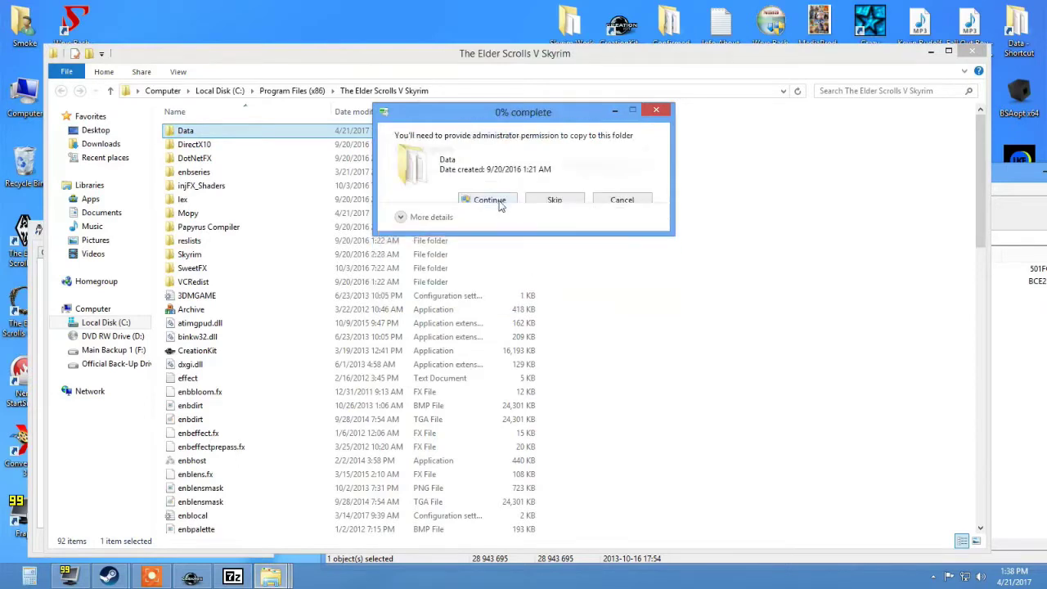
click(489, 200)
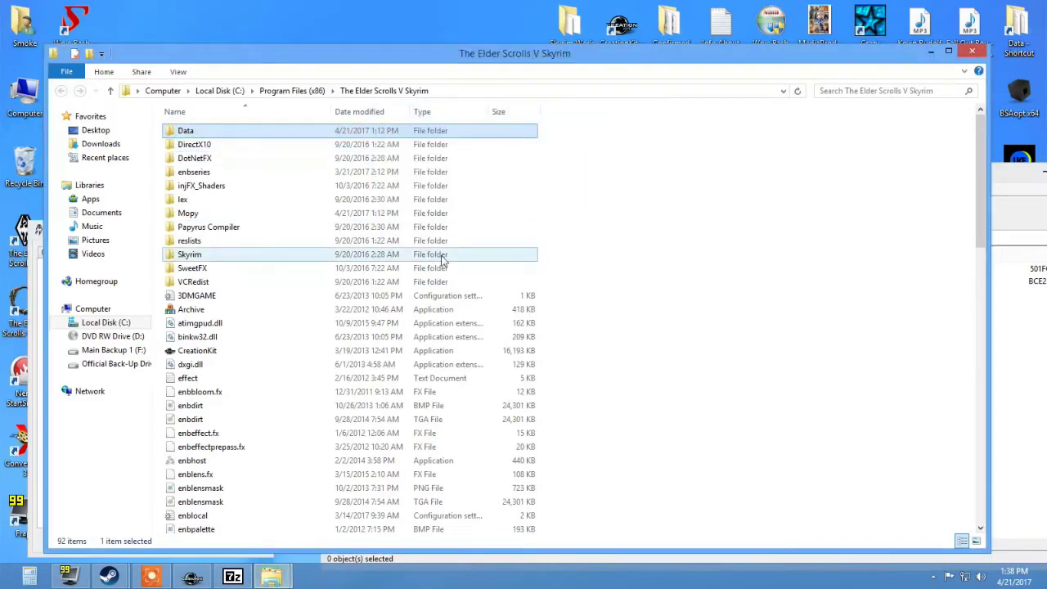
Extract Midas Magic Expanded.esp from the archive into the game's Data folder, replacing the existing copy.
click(1031, 418)
click(389, 281)
drag(360, 284, 188, 132)
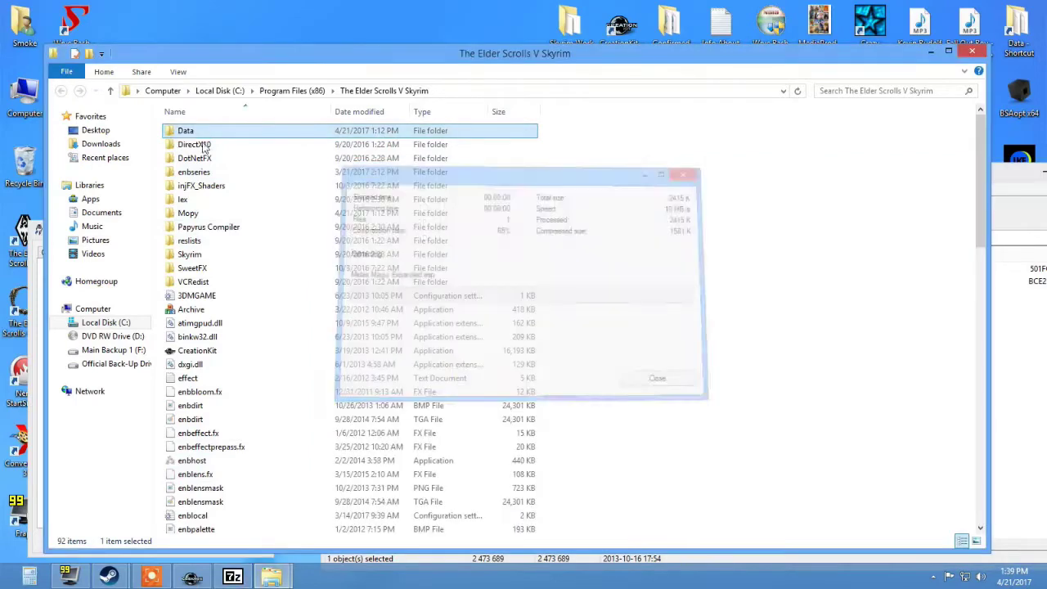
click(421, 199)
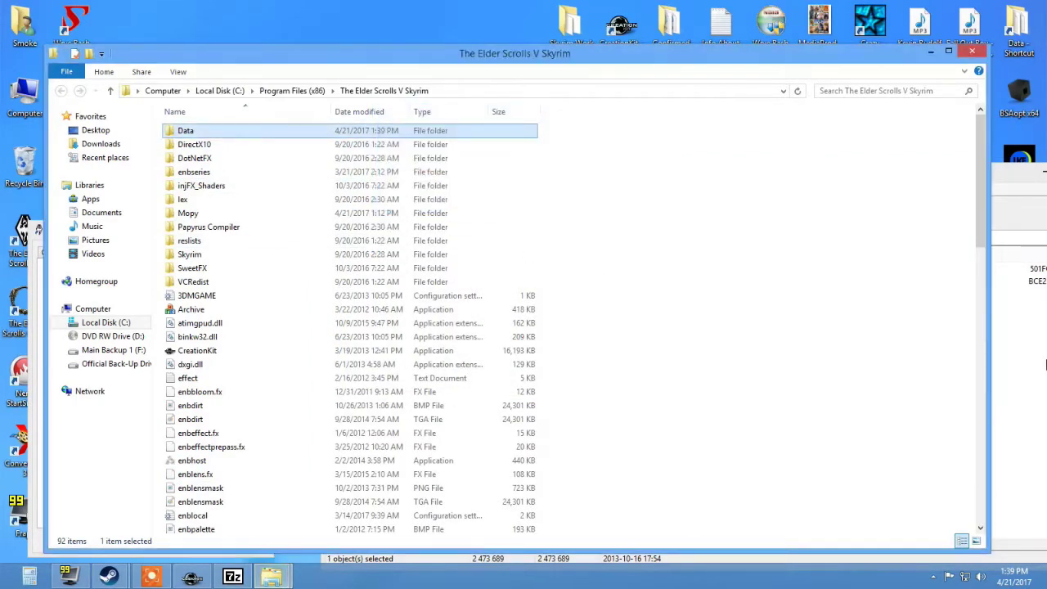
Close the Midas archive and the shortcut's properties, and put the game folder window away to clear the desktop.
click(1045, 364)
drag(702, 188, 522, 122)
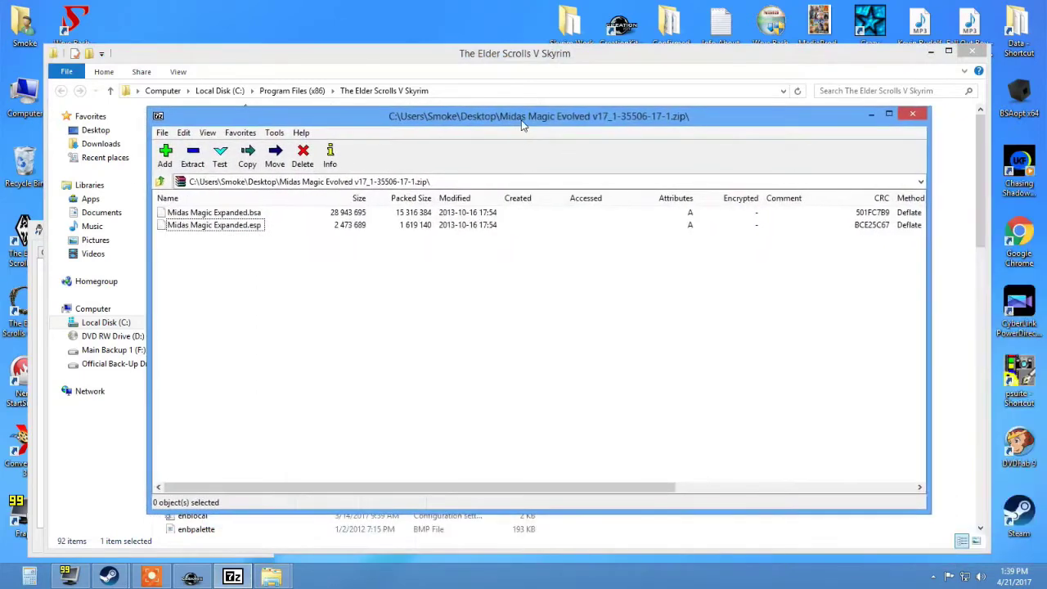
click(910, 115)
click(930, 53)
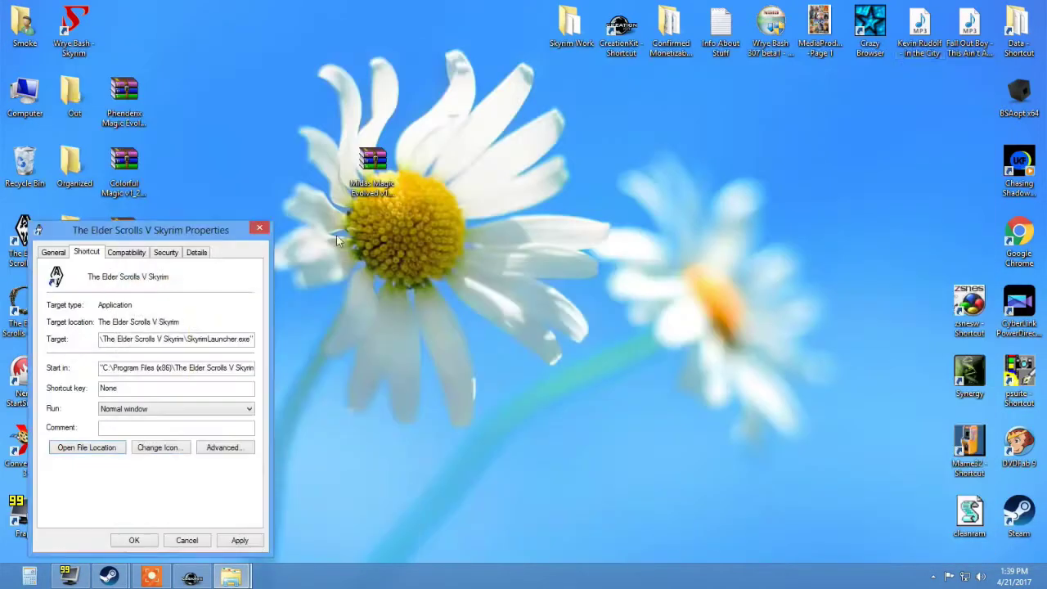
click(259, 230)
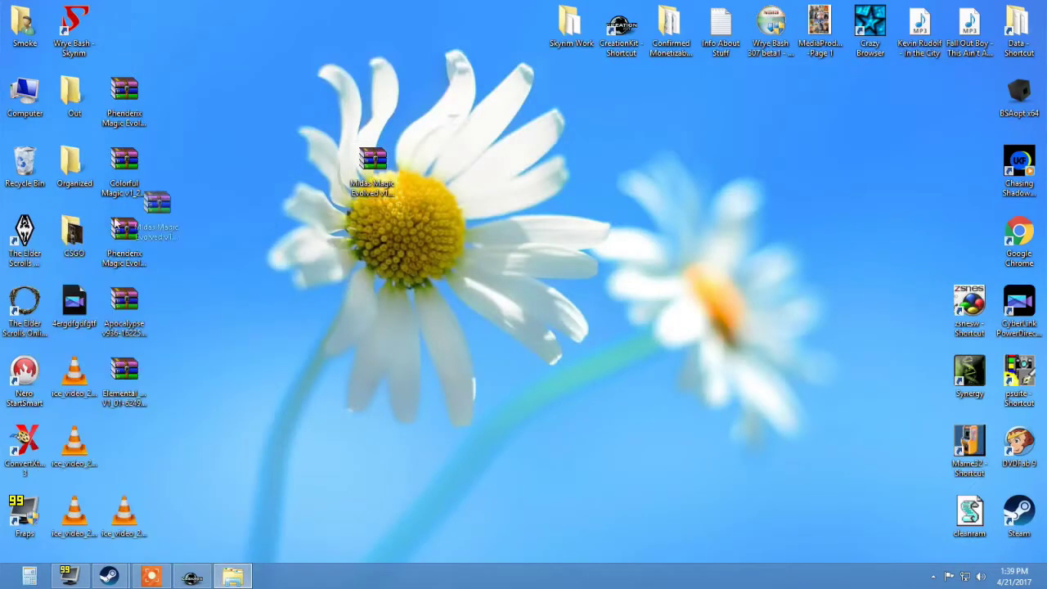
Clear the Midas Magic Evolved archive off the desktop and line up the other five mod archives in a row across the middle.
drag(124, 94, 621, 163)
drag(124, 168, 571, 170)
drag(124, 235, 521, 167)
drag(346, 217, 423, 181)
drag(124, 377, 378, 187)
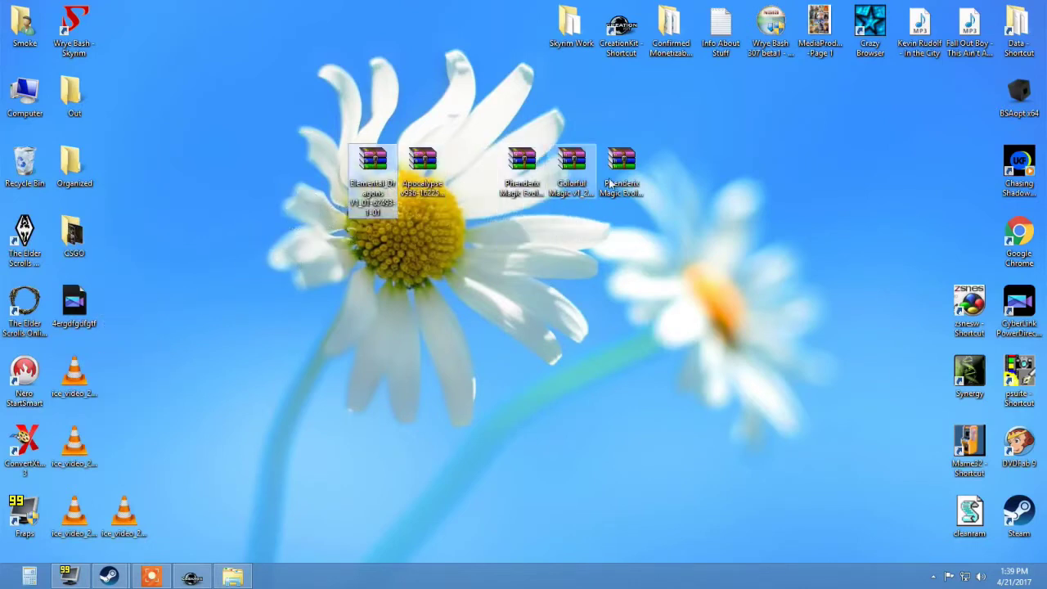
Move the Phenderix Featured Mod Update archive below the row and place the Phenderix Complete Cleaned Version archive beside the Apocalypse archive.
click(637, 175)
click(540, 172)
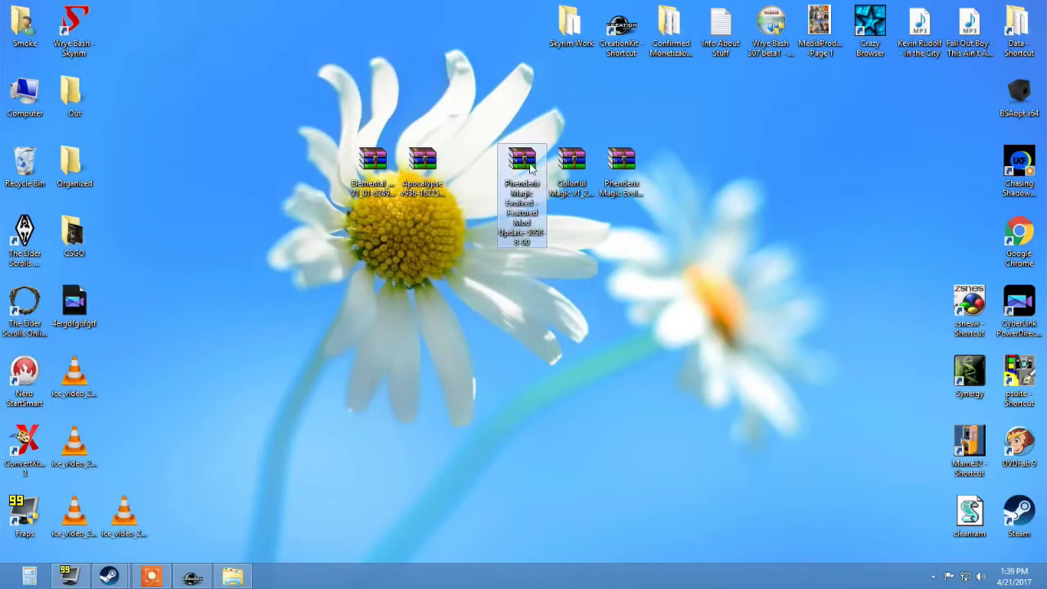
drag(529, 166, 531, 330)
drag(612, 196, 475, 176)
right_click(474, 165)
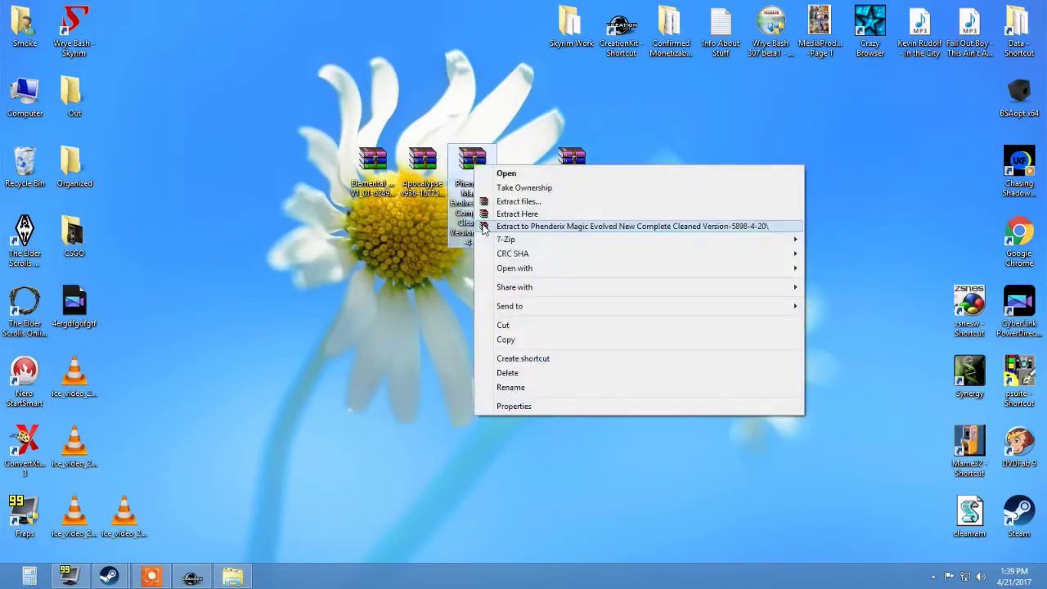
mouse_move(560, 240)
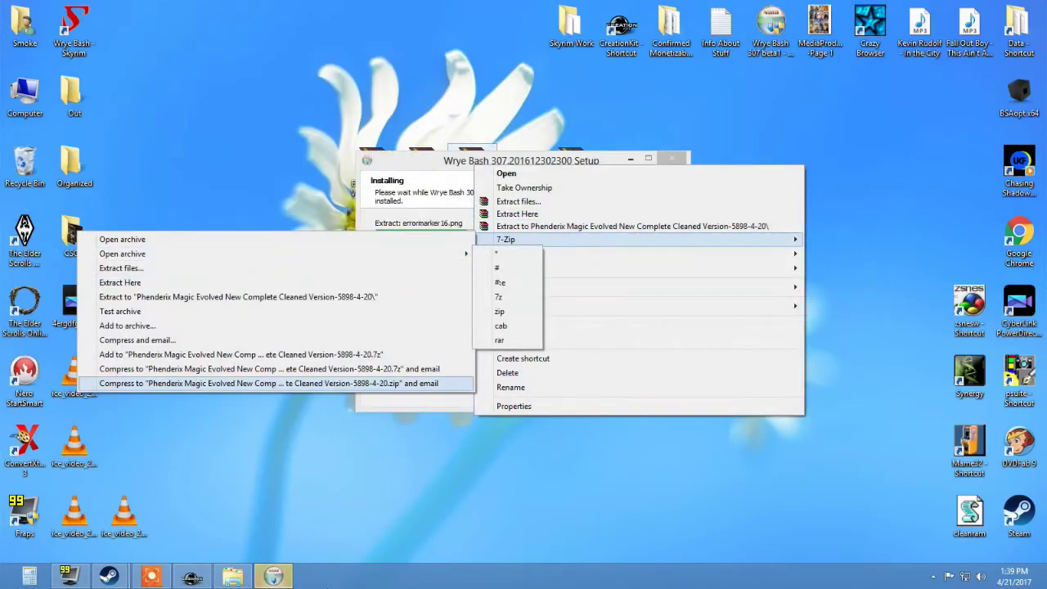
click(504, 340)
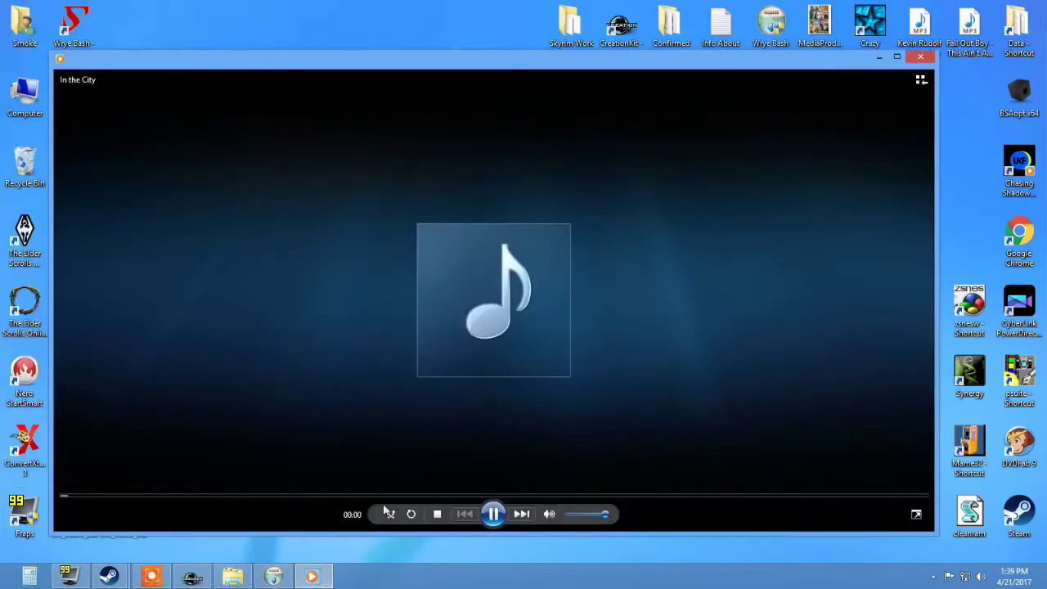
Arrange the media player and Wrye Bash setup windows side by side, pause the song, and close the player.
drag(52, 48, 614, 179)
drag(558, 161, 367, 151)
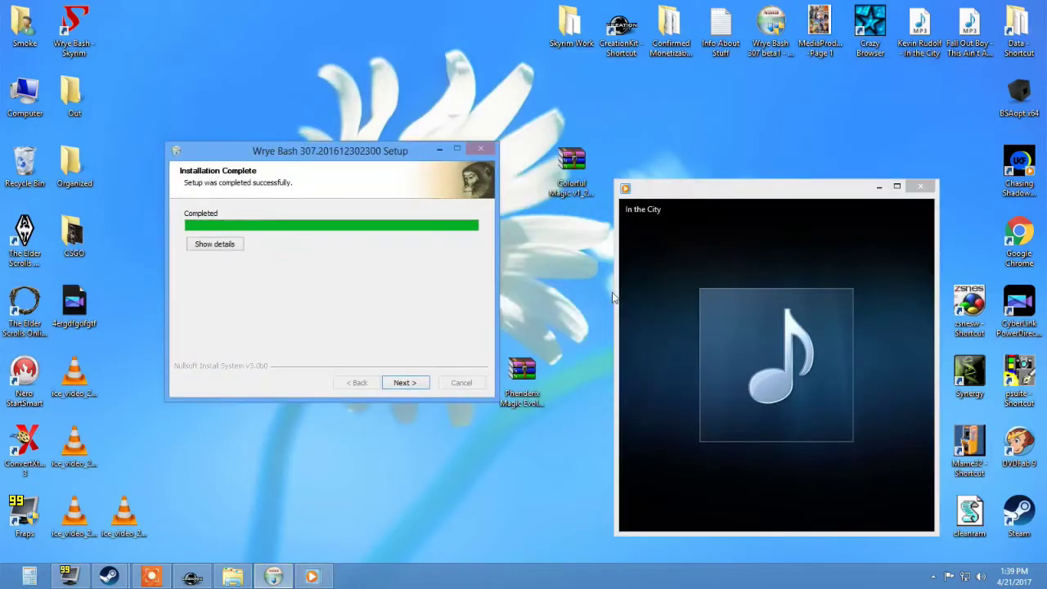
drag(671, 193, 562, 137)
click(666, 457)
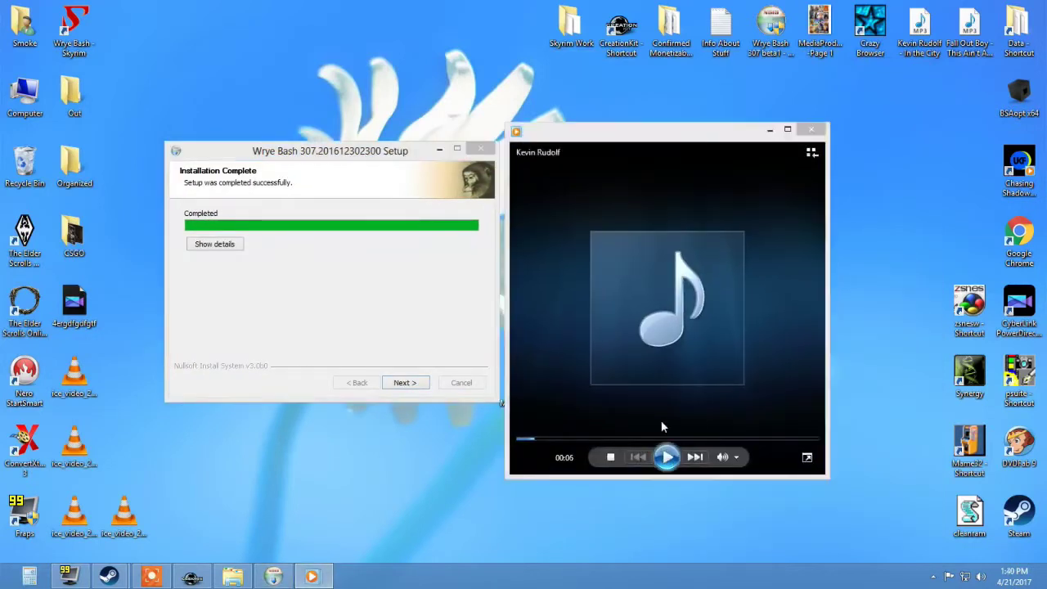
click(810, 131)
Finish the Wrye Bash setup without launching Skyrim or the readme, and send the installer to the Recycle Bin.
click(401, 383)
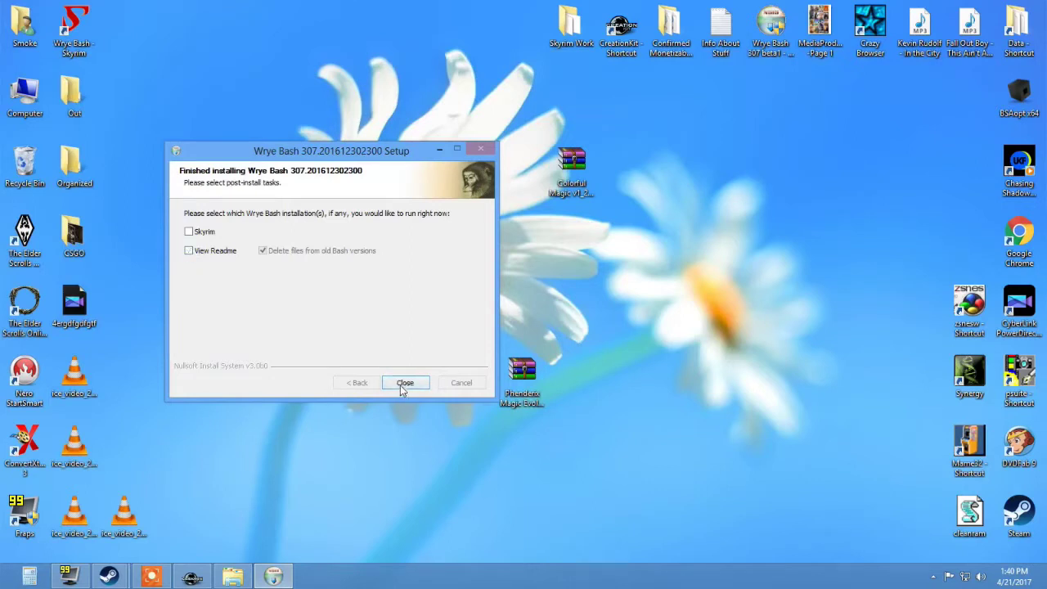
click(412, 383)
drag(770, 25, 24, 161)
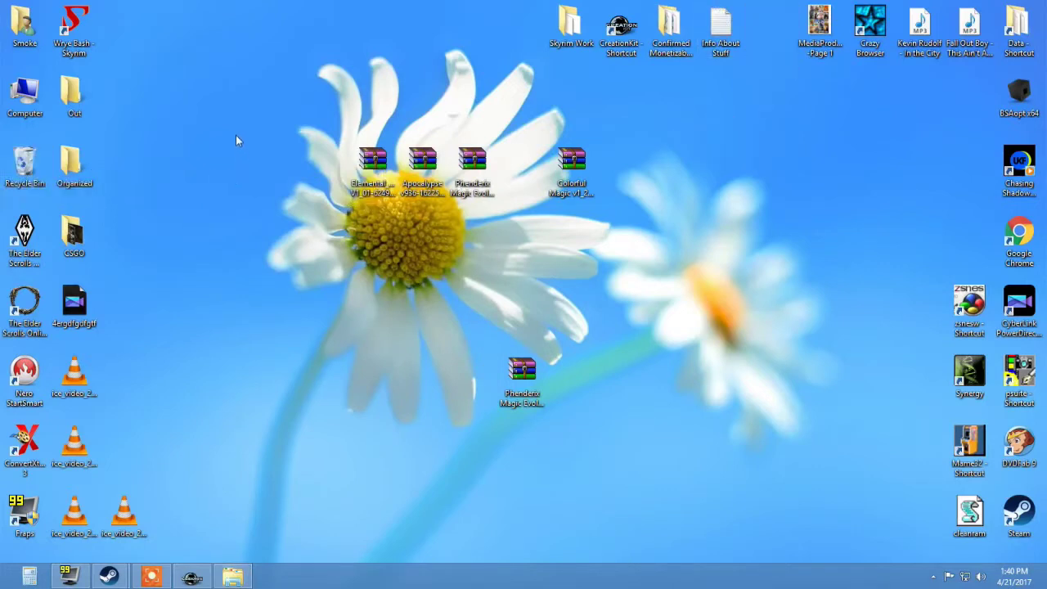
Separate the Elemental Dragons, Apocalypse and Colorful Magic archives from the Phenderix pair, placing the Phenderix update directly below the complete version.
click(486, 182)
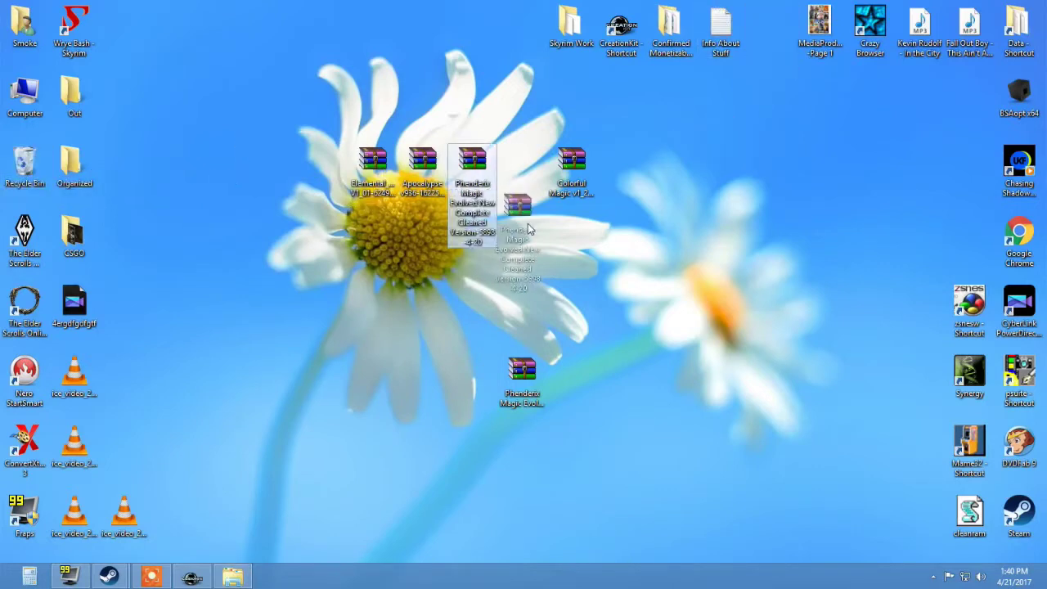
drag(437, 225, 350, 147)
drag(373, 184, 223, 184)
click(561, 202)
drag(560, 202, 661, 202)
drag(516, 401, 466, 192)
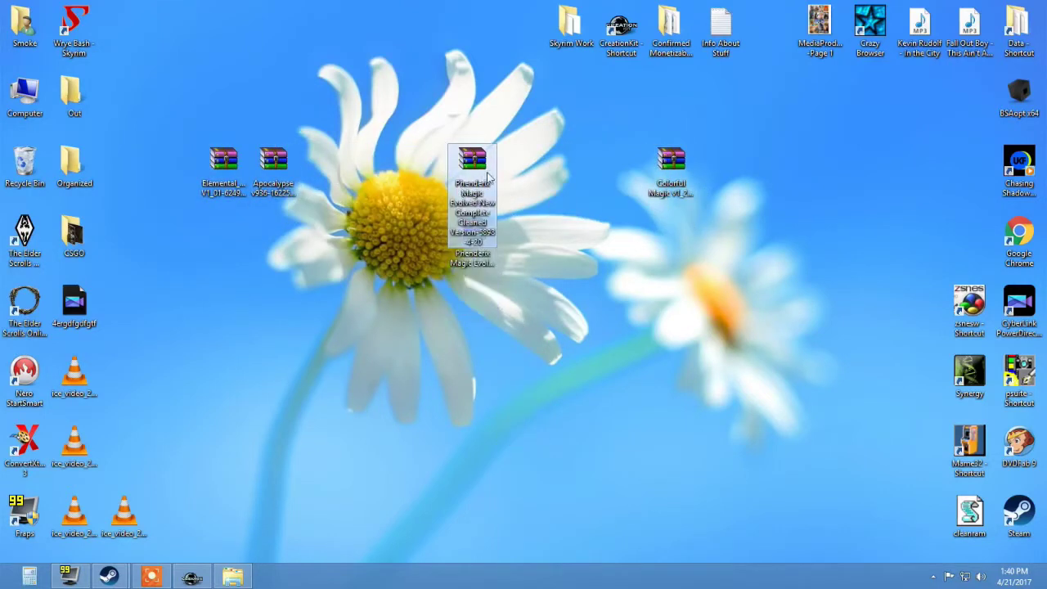
Open the Phenderix Magic Evolved Complete Cleaned Version archive in 7-Zip, shift its window aside, and widen the Name column.
right_click(472, 155)
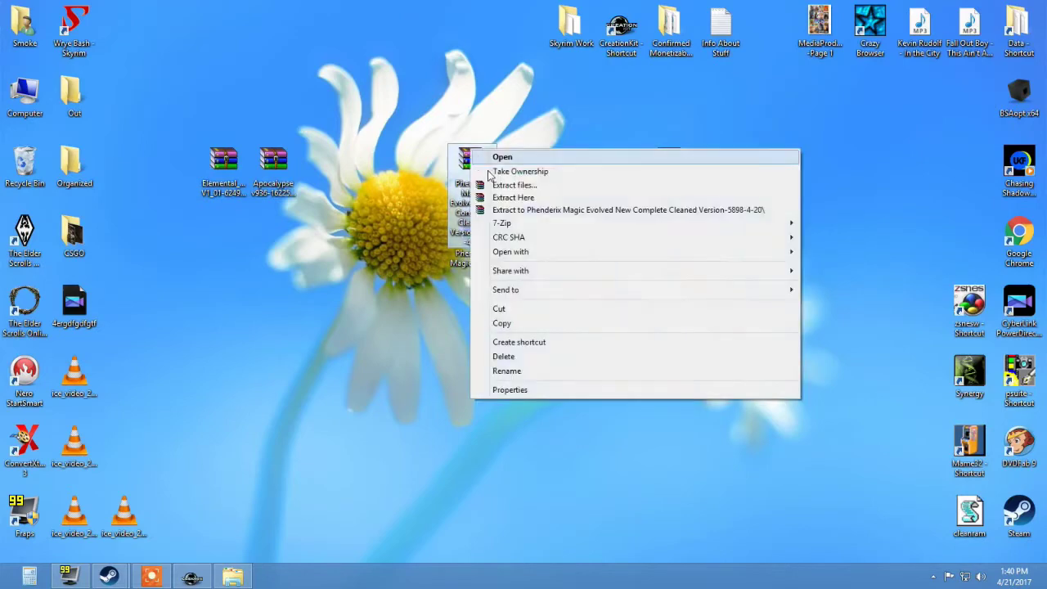
mouse_move(530, 224)
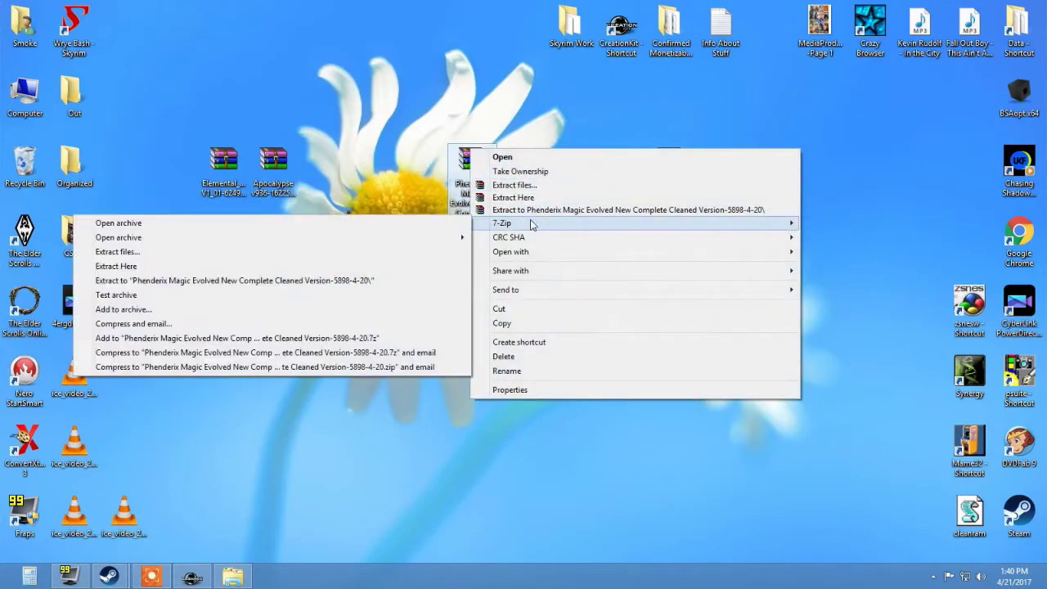
click(241, 228)
drag(277, 119, 463, 128)
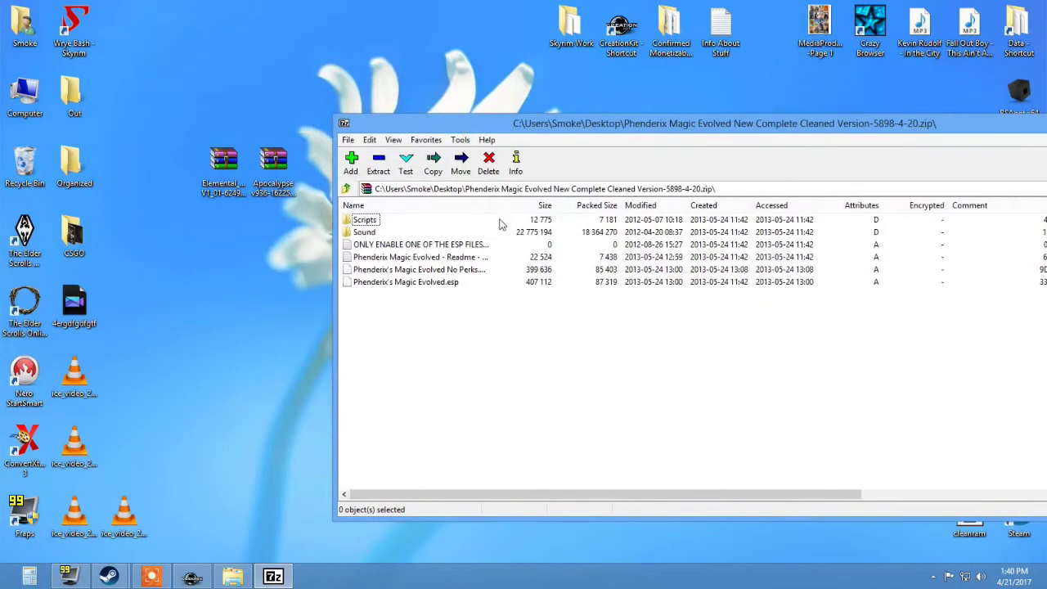
drag(487, 207, 576, 207)
Examine the Scripts and Sound folders and compare the standard and No Perks versions of the Phenderix esp file.
click(470, 273)
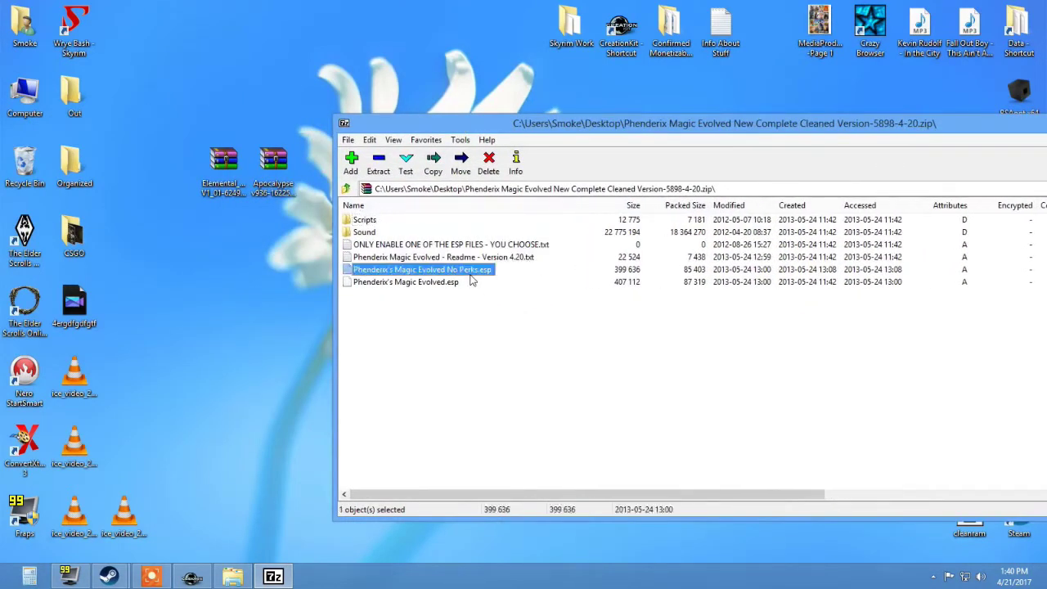
click(366, 220)
click(366, 232)
click(366, 221)
click(366, 232)
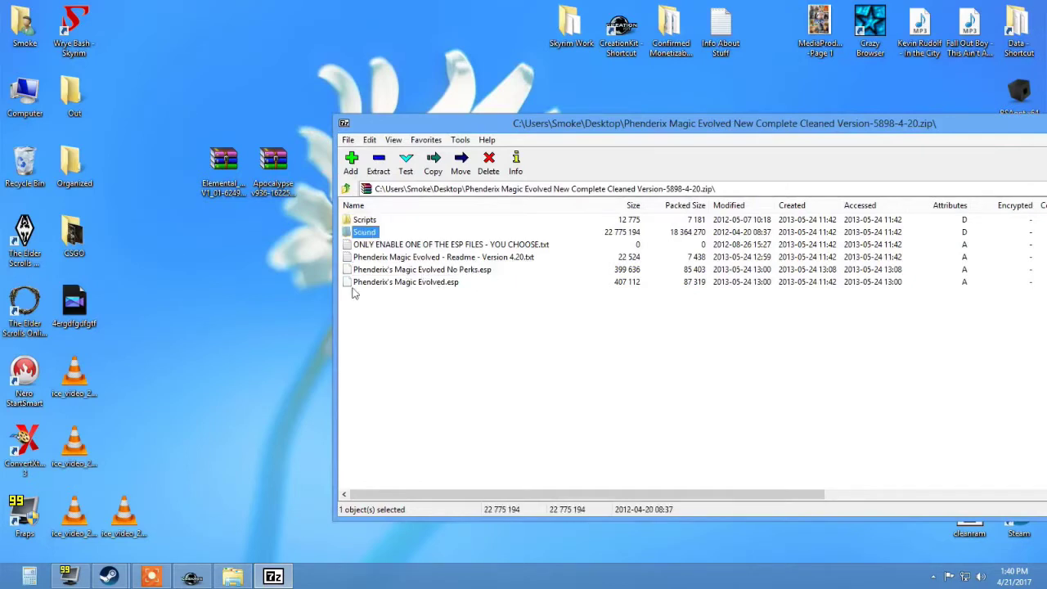
click(441, 282)
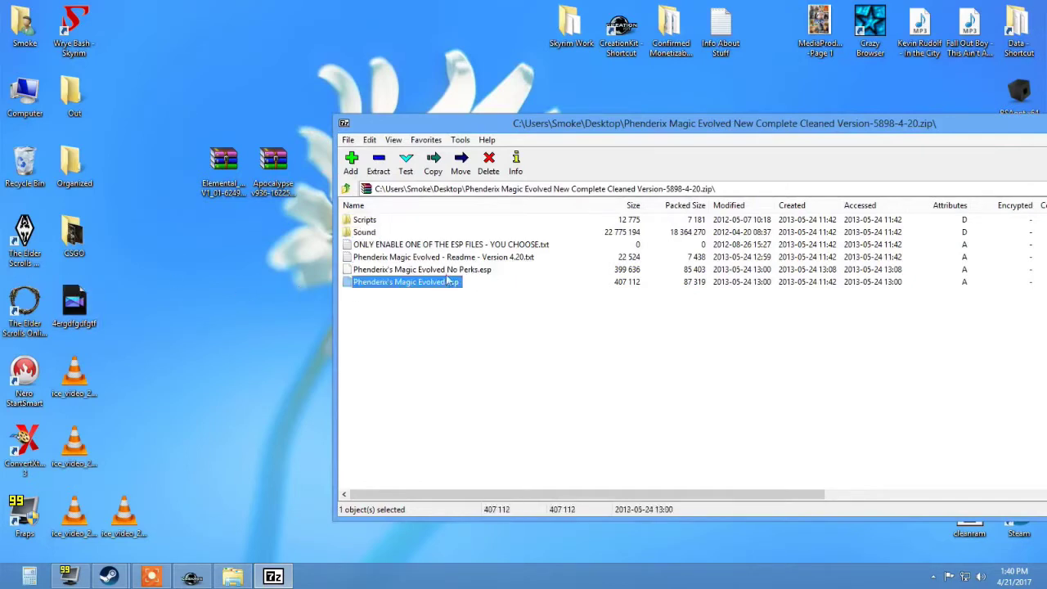
click(448, 272)
click(430, 284)
click(441, 274)
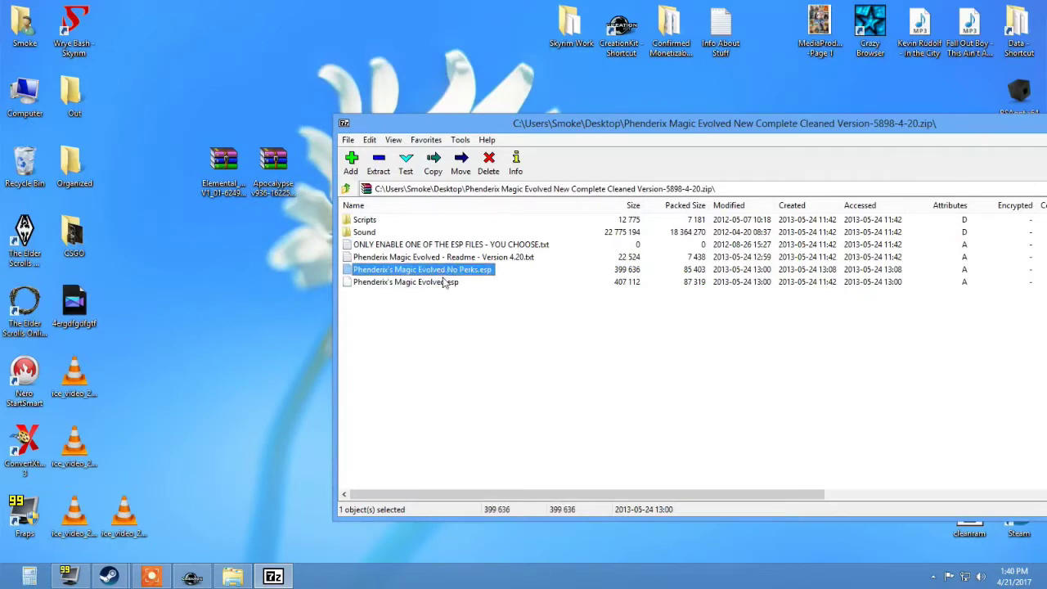
click(449, 284)
Open the game's installation folder from the Skyrim shortcut's properties, locate the Data folder, and place the Phenderix archive window alongside.
right_drag(407, 292, 35, 245)
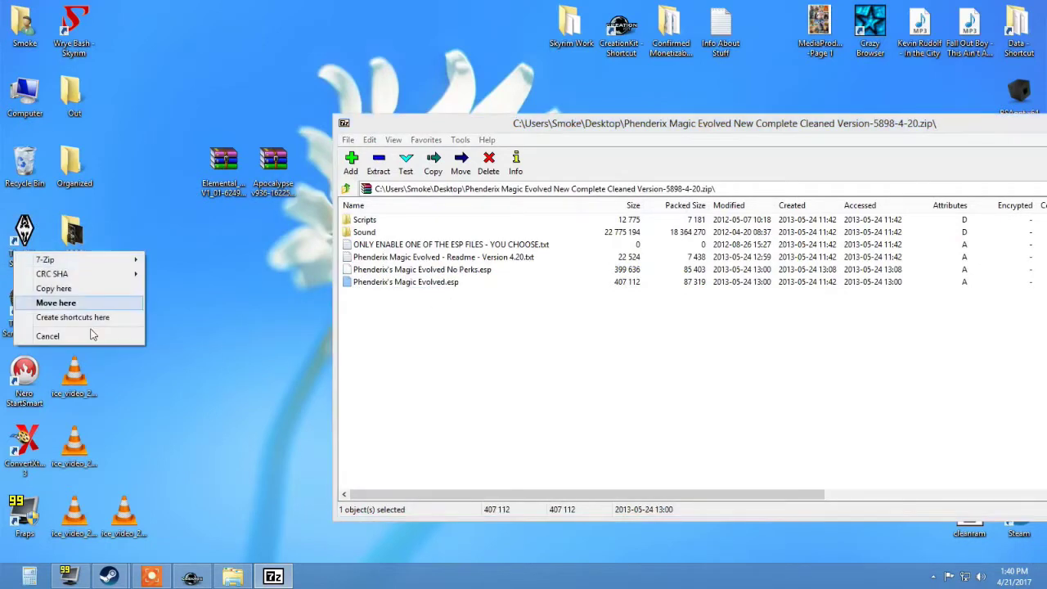
right_click(25, 224)
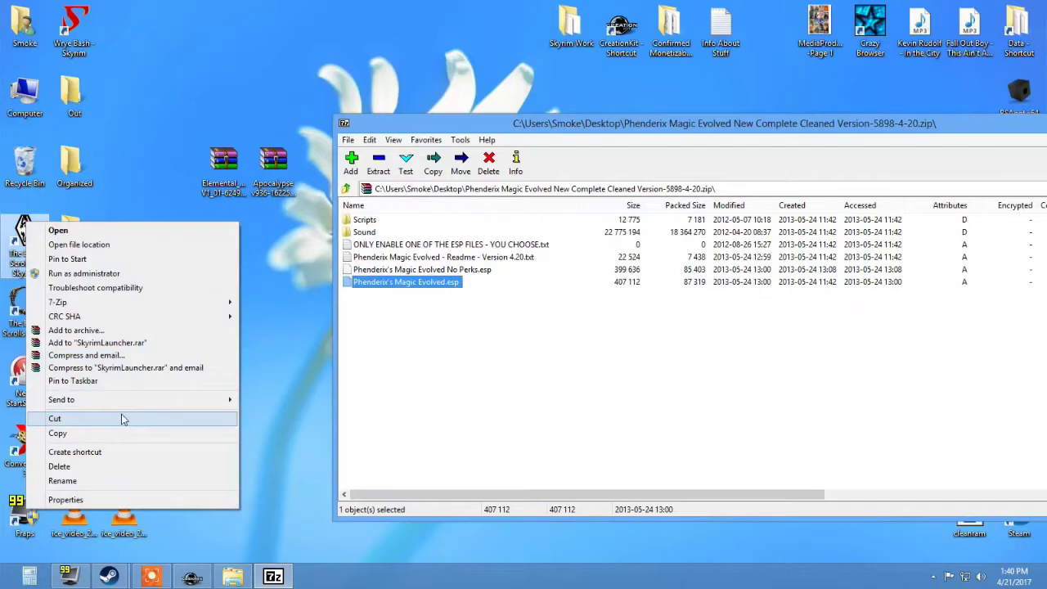
click(65, 499)
click(106, 452)
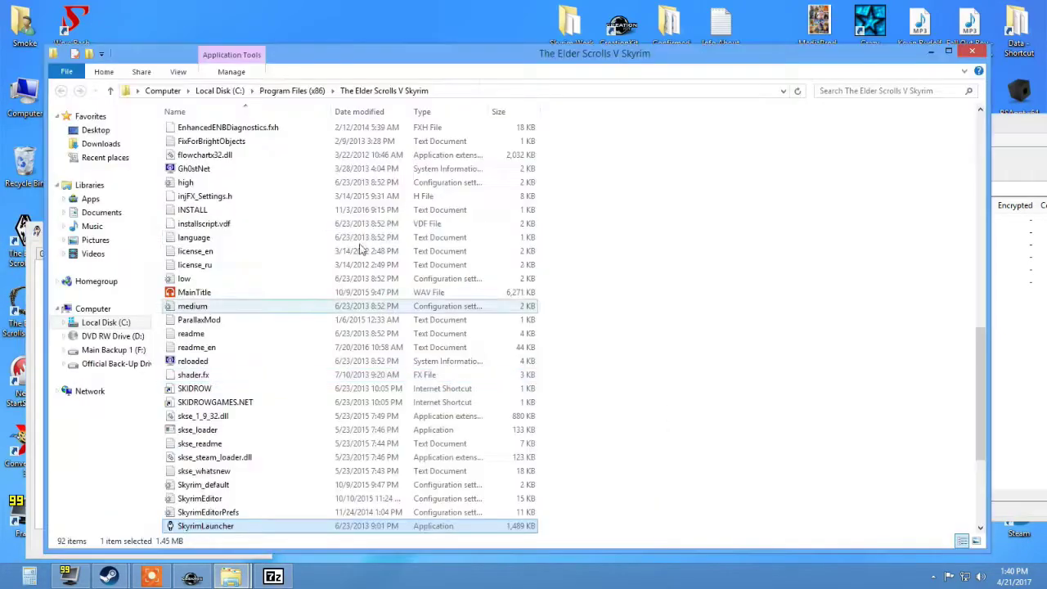
scroll(355, 323, up, 5)
scroll(354, 323, up, 4)
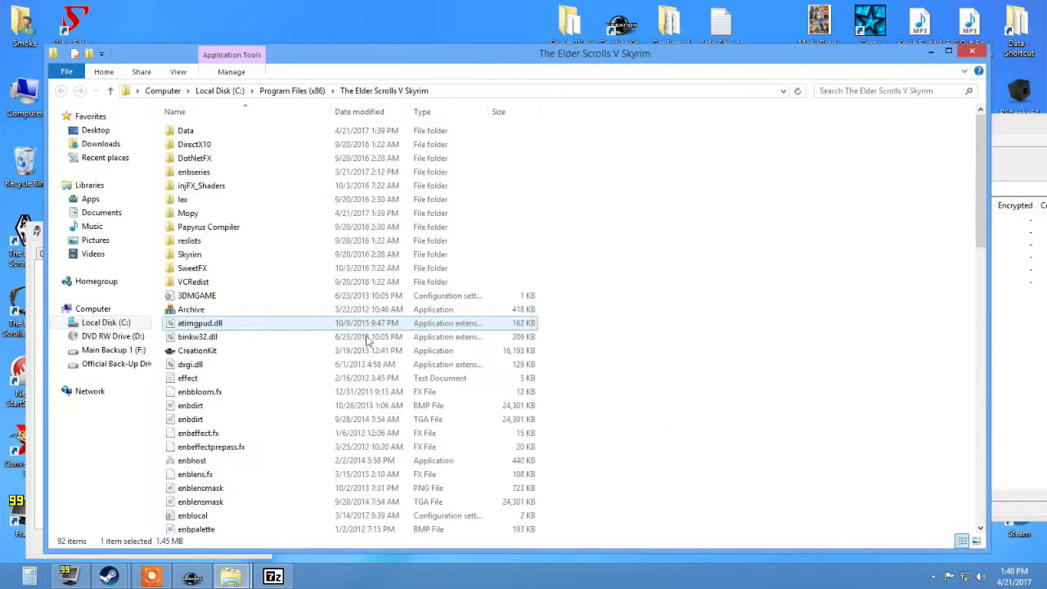
click(1016, 399)
drag(566, 136, 670, 148)
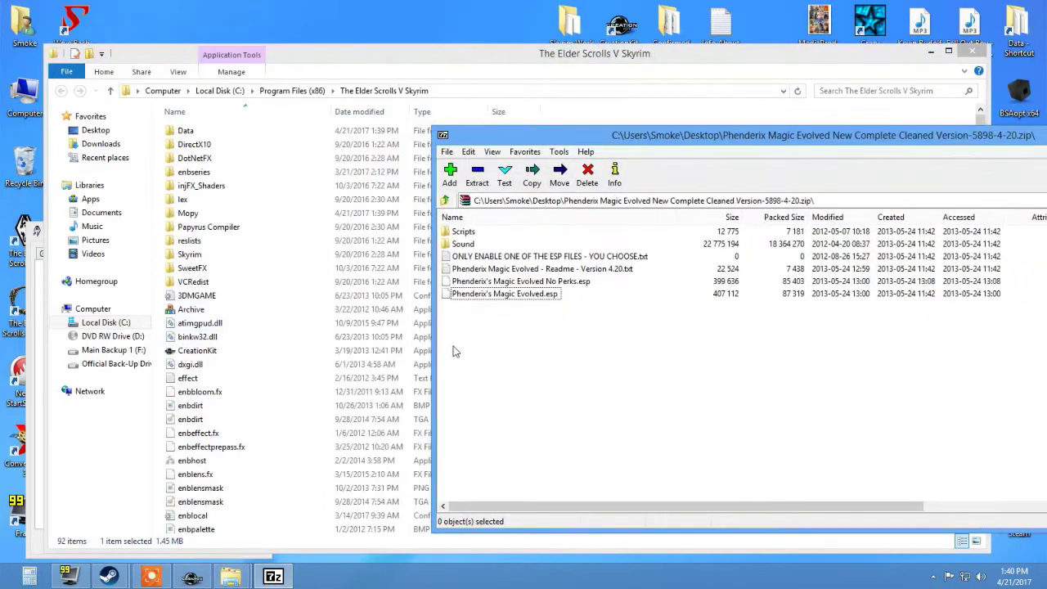
Copy the Scripts and Sound folders from the Phenderix archive into Data, replacing same-named files and granting administrator permission for all items.
click(479, 243)
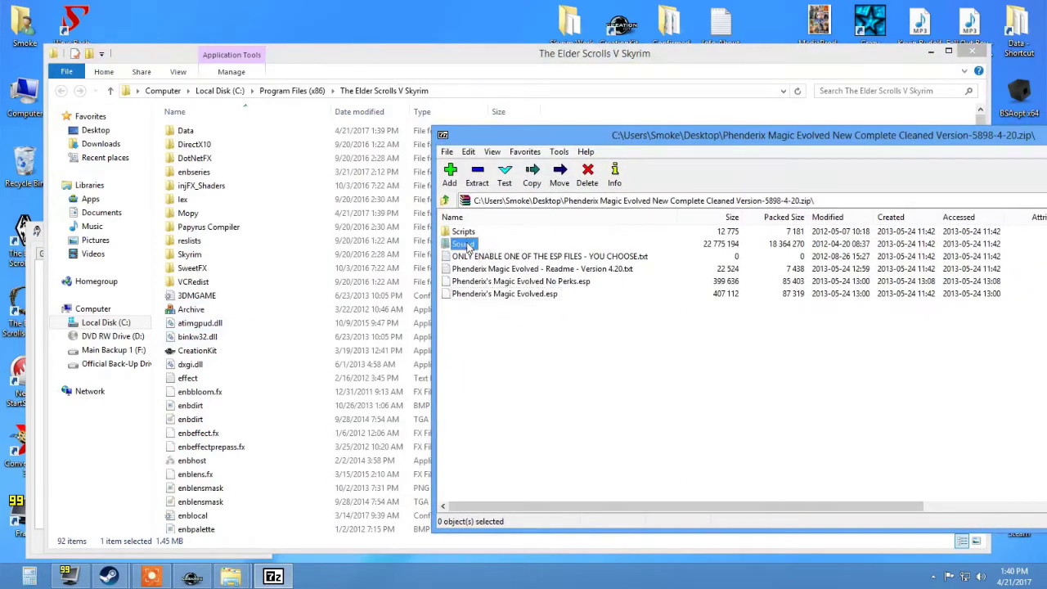
ctrl+click(471, 234)
drag(463, 236, 214, 131)
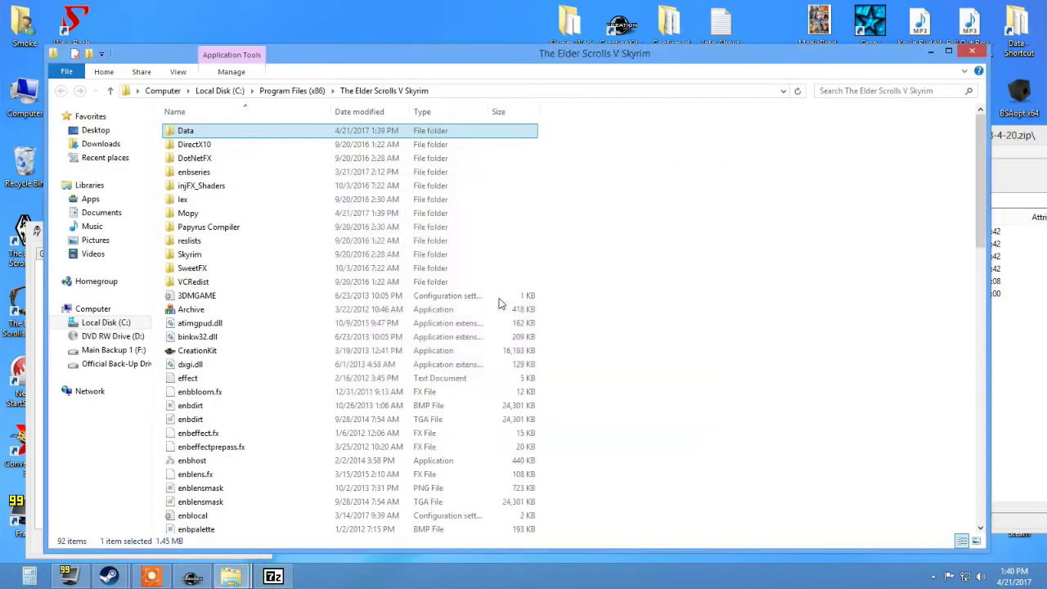
click(507, 186)
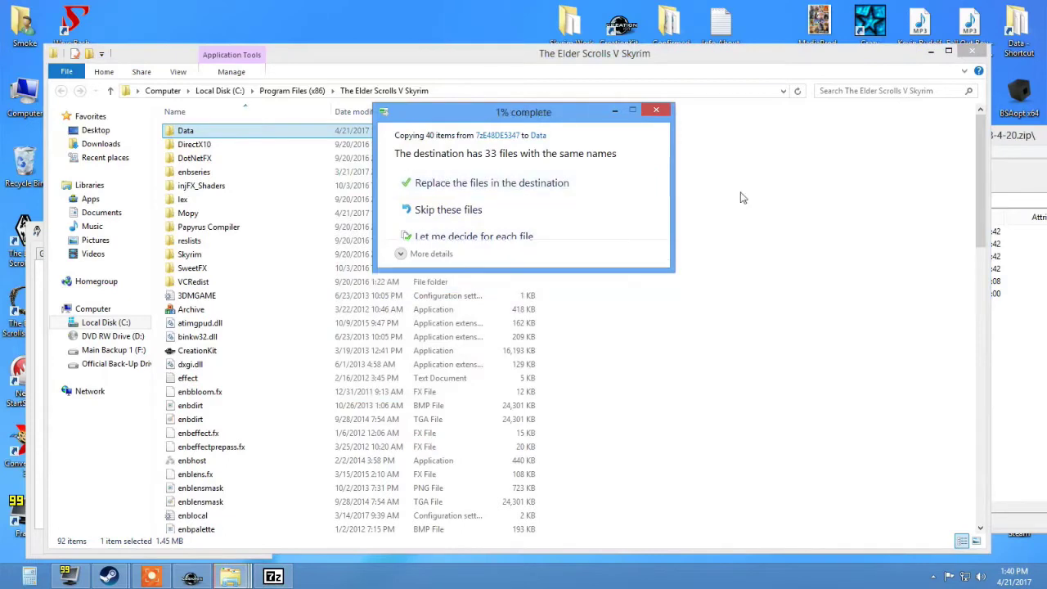
click(440, 206)
click(483, 223)
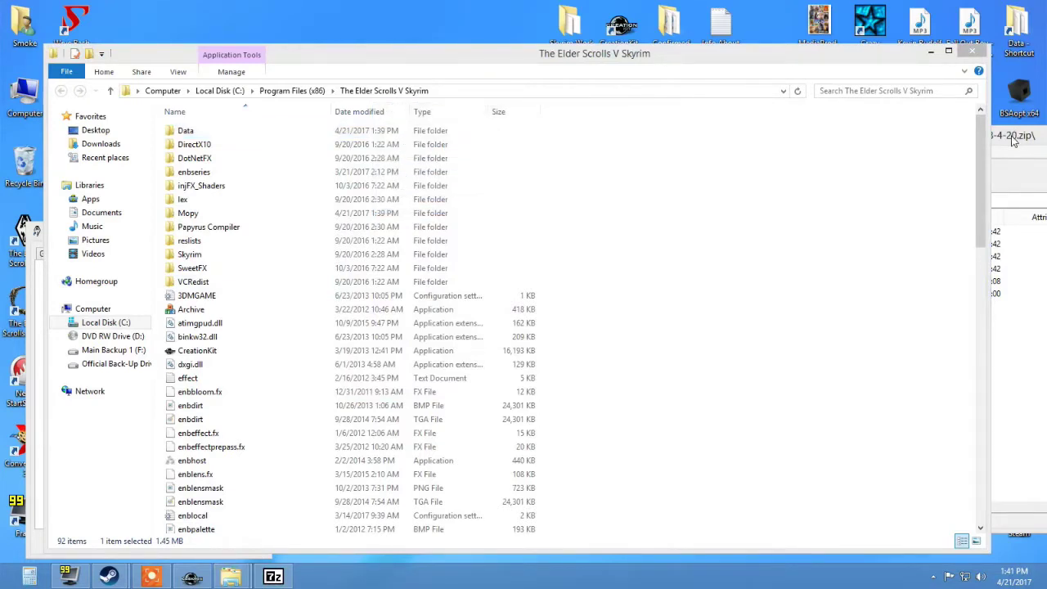
Copy Phenderix's Magic Evolved.esp from the archive into the Data folder with administrator permission, and close the archive.
key(alt+Tab)
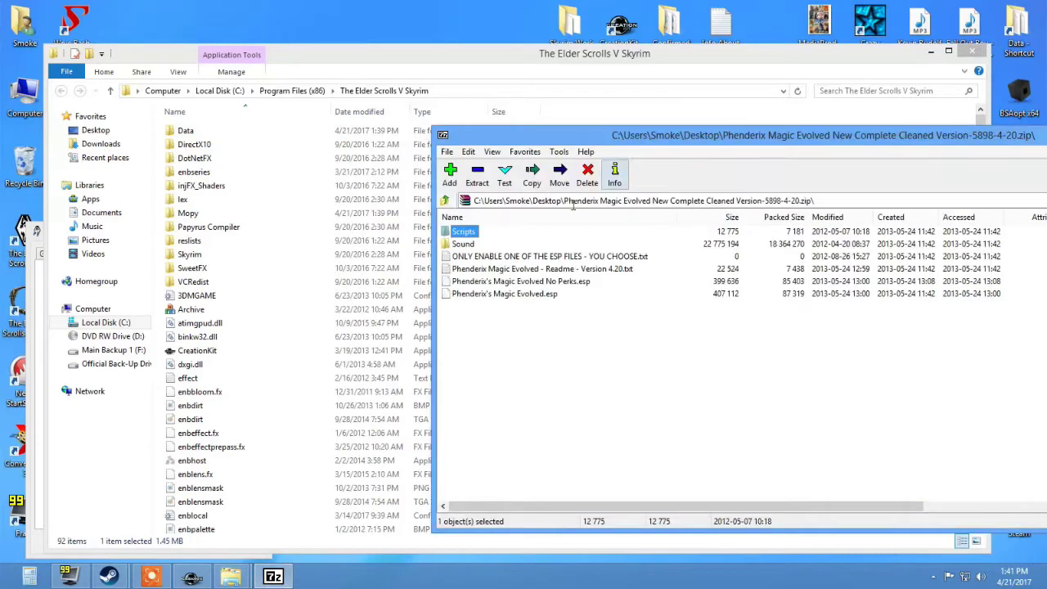
click(489, 245)
click(505, 270)
click(540, 281)
click(519, 294)
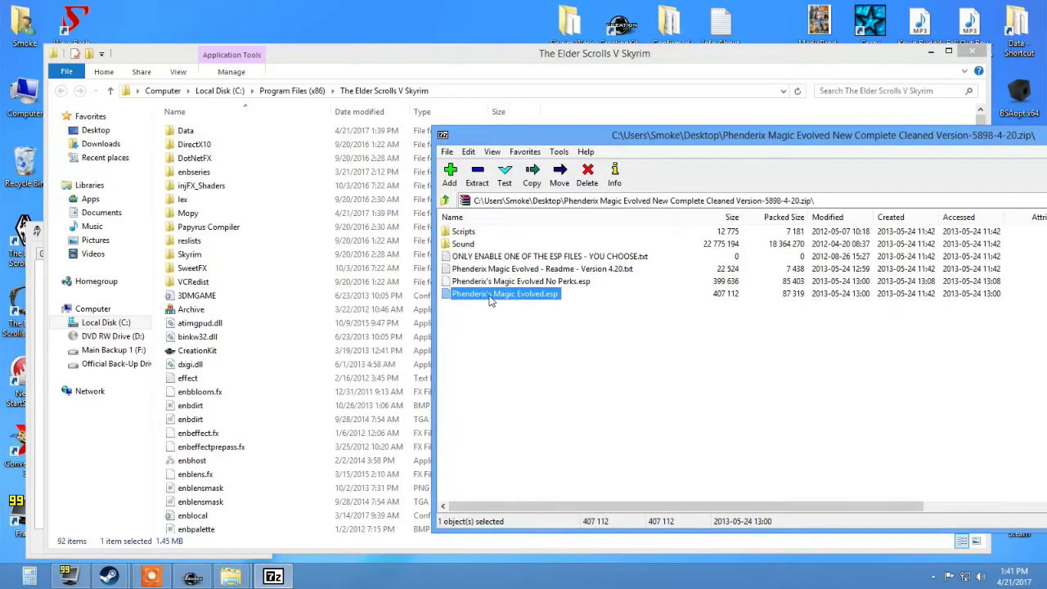
drag(489, 301, 201, 133)
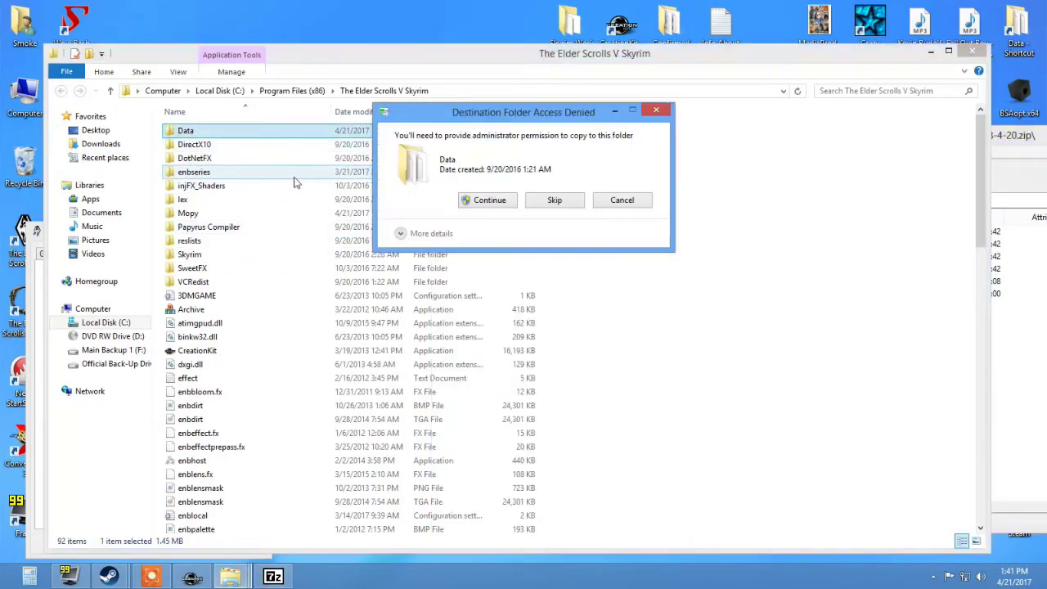
click(489, 200)
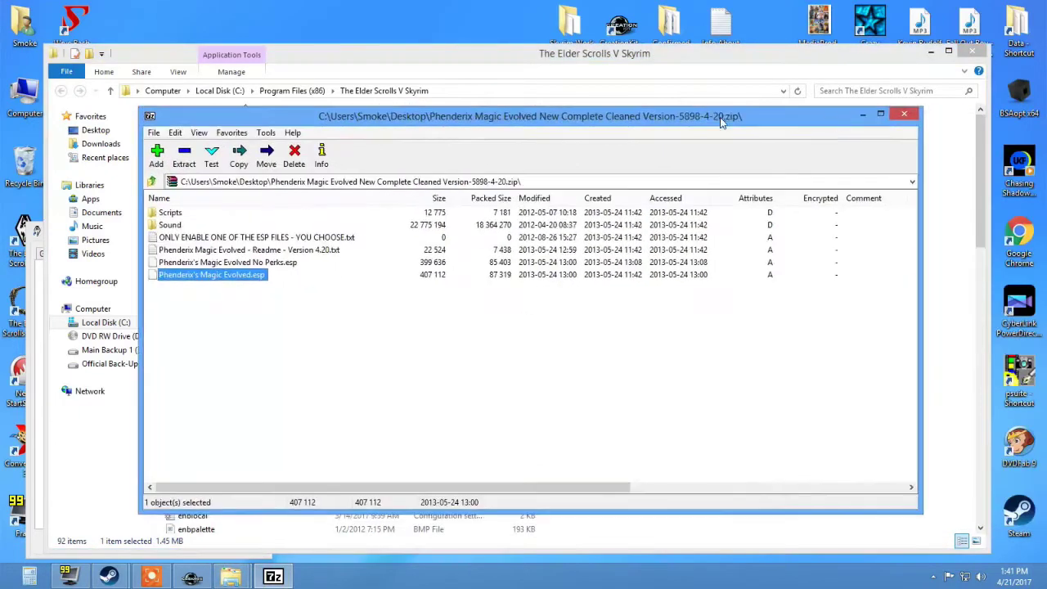
click(905, 116)
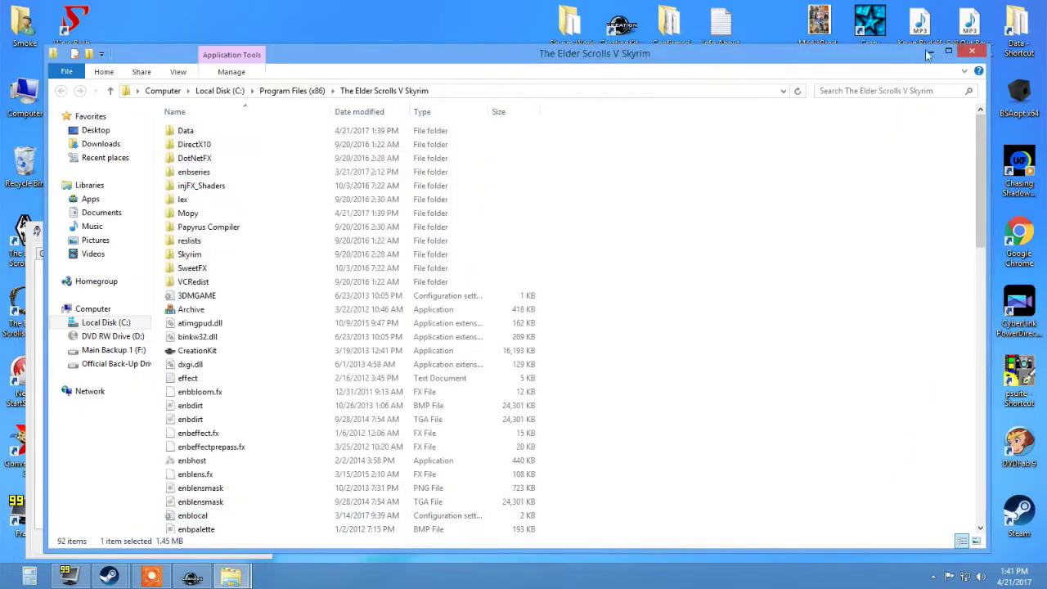
Clear the Skyrim folder and shortcut properties off the desktop, and open the Phenderix Featured Mod Update archive in 7-Zip.
click(932, 54)
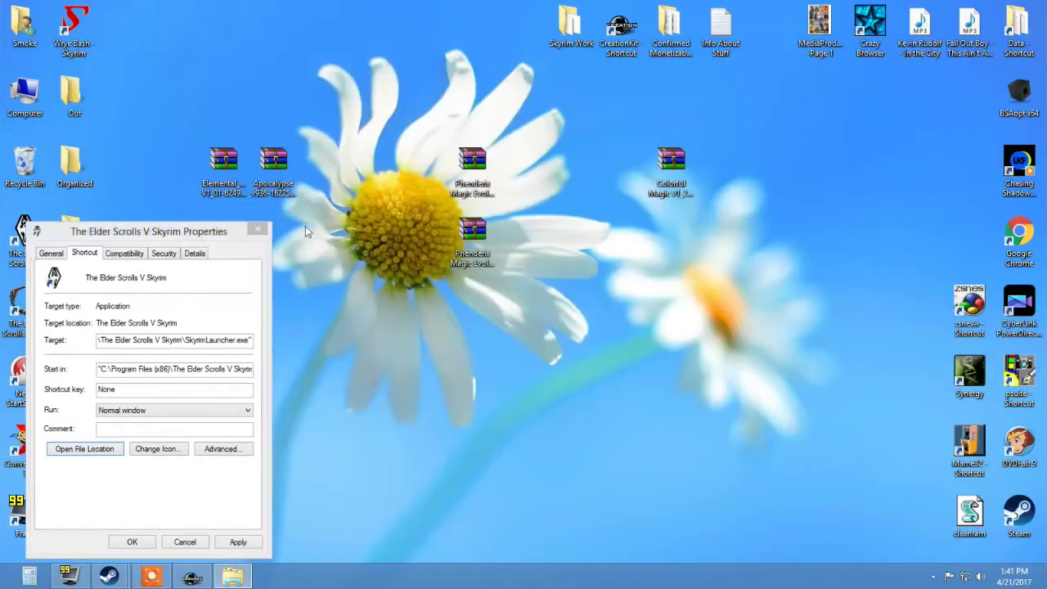
click(258, 230)
right_click(471, 240)
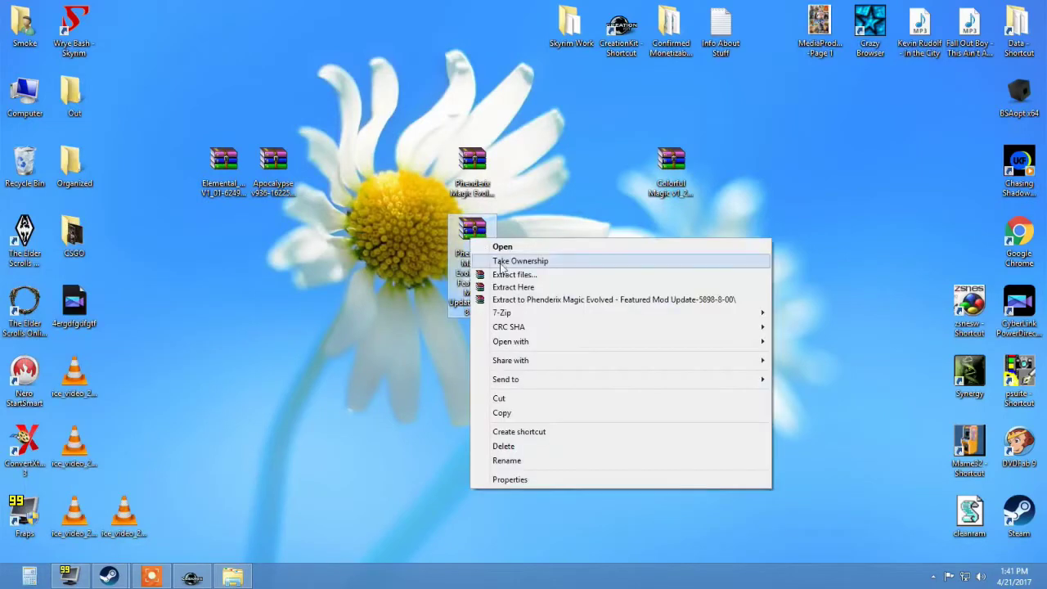
mouse_move(528, 317)
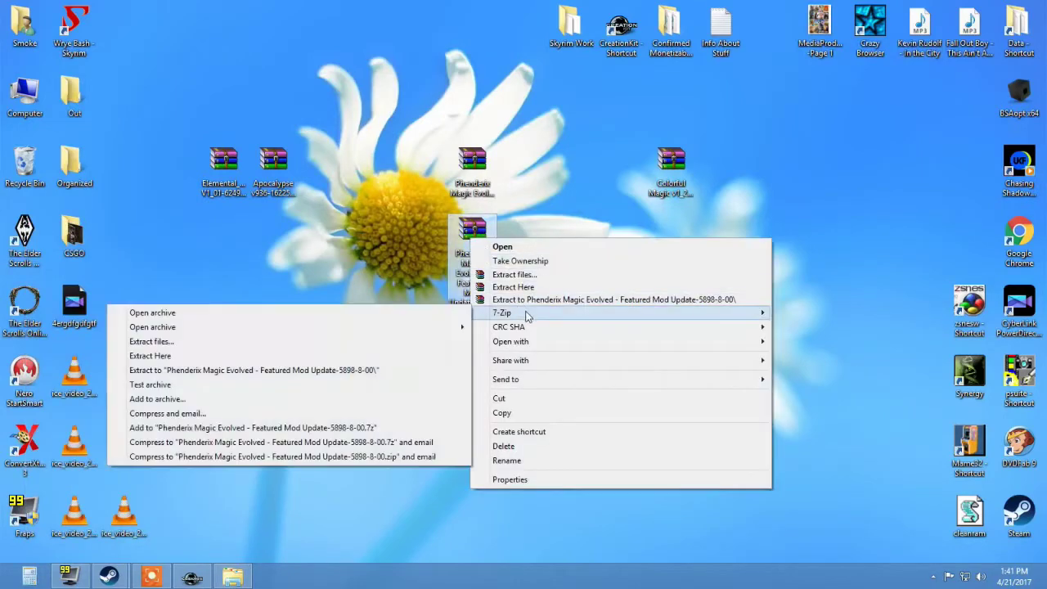
click(369, 317)
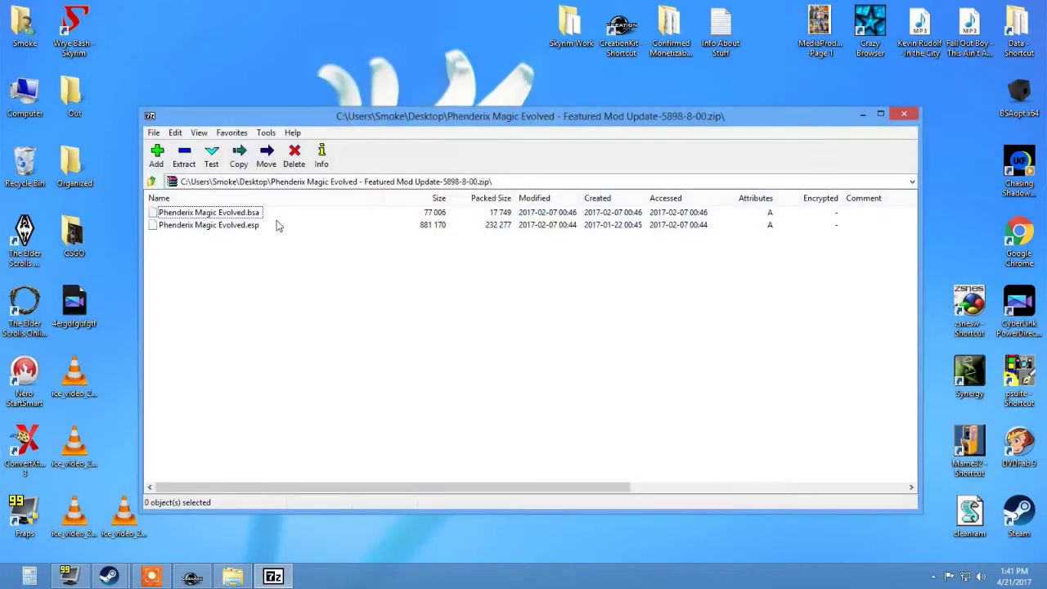
drag(328, 119, 644, 162)
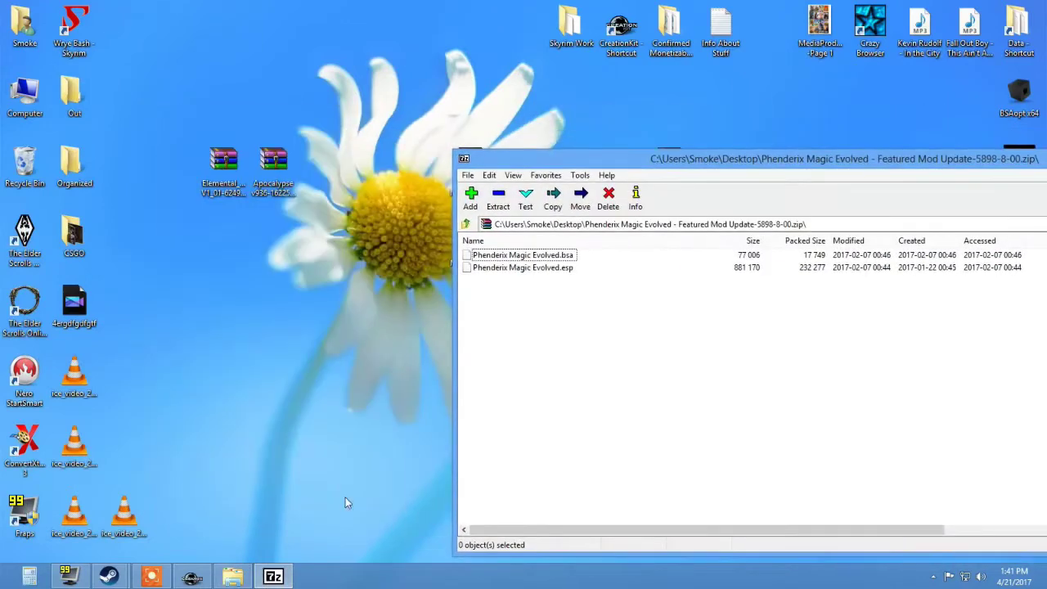
Copy Phenderix Magic Evolved.bsa and Phenderix Magic Evolved.esp from the update archive into Data with administrator permission, and close the archive.
key(alt+Tab)
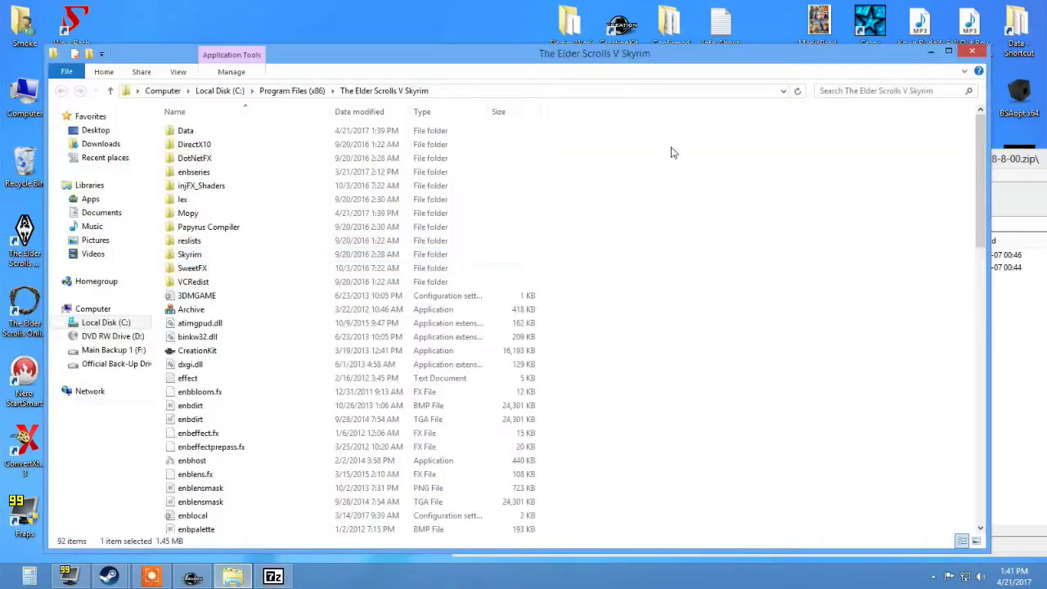
click(1010, 162)
drag(589, 314, 178, 132)
click(489, 223)
click(1022, 177)
drag(559, 169, 370, 155)
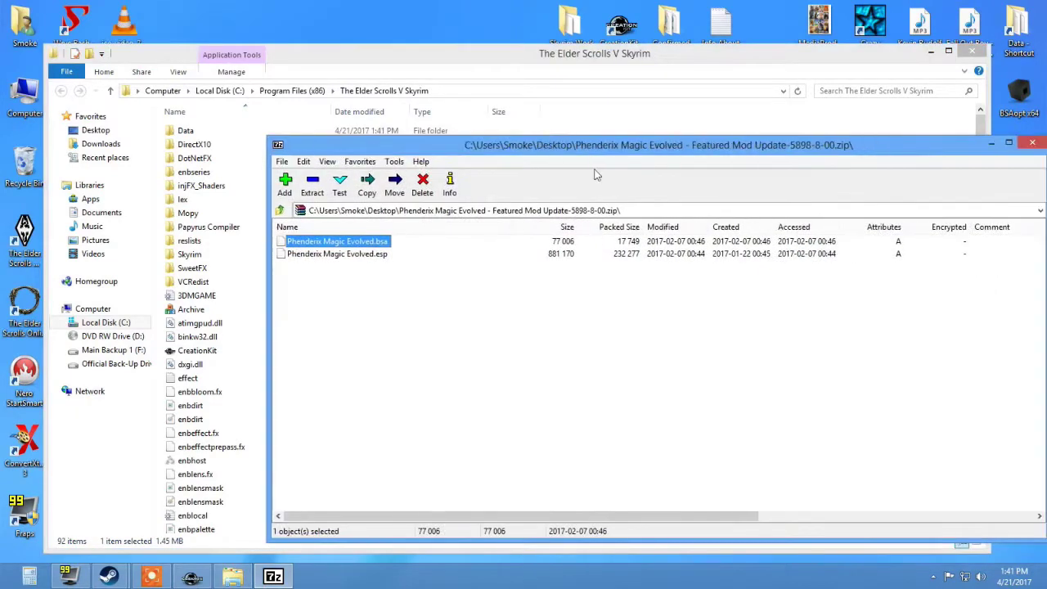
click(1032, 146)
Empty the Recycle Bin and discard the used Phenderix archives from the desktop.
right_click(24, 162)
click(82, 201)
click(574, 298)
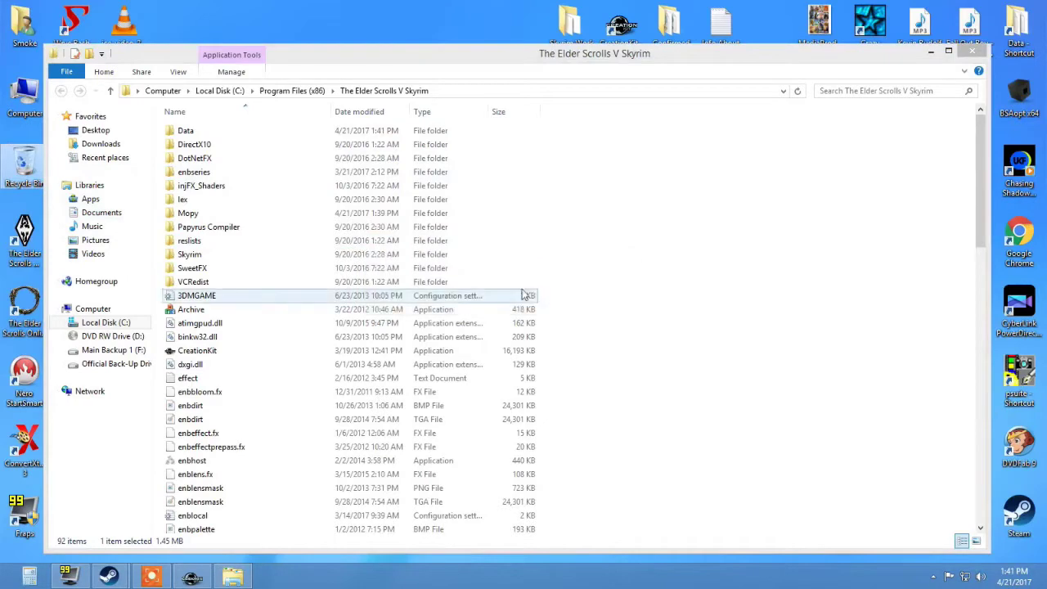
click(930, 51)
drag(472, 164, 24, 168)
Move the Elemental Dragons archive to the middle of the desktop, open it in 7-Zip, and place its window alongside the Skyrim folder.
drag(225, 172, 439, 215)
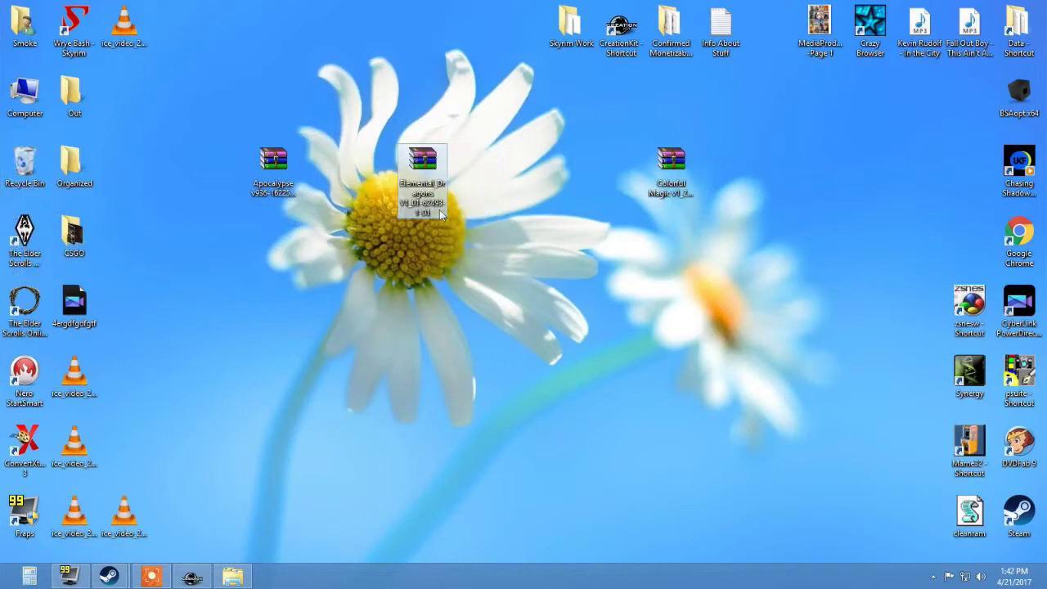
right_click(433, 167)
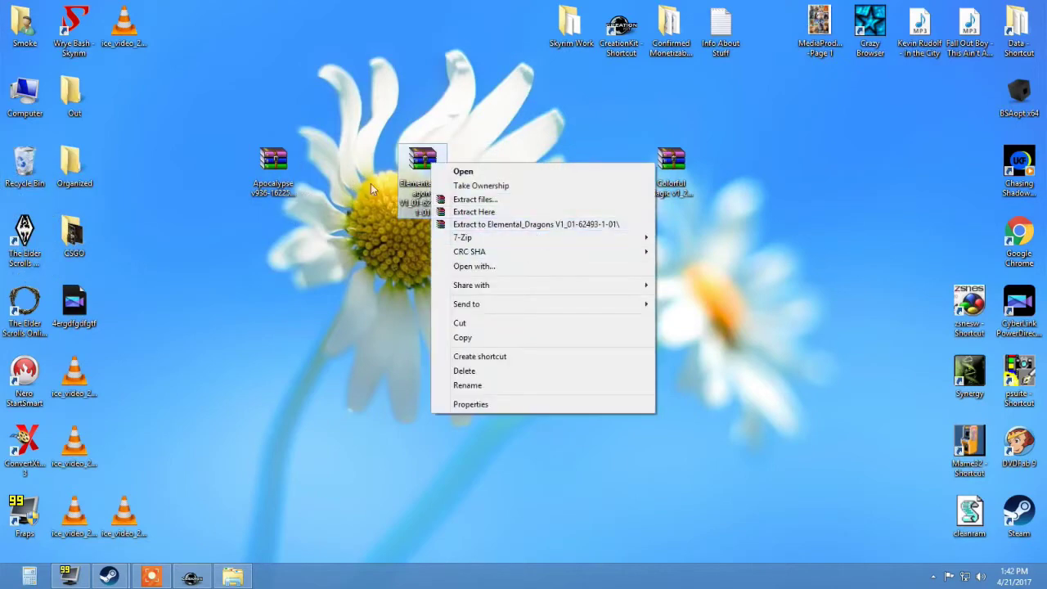
mouse_move(566, 239)
click(672, 238)
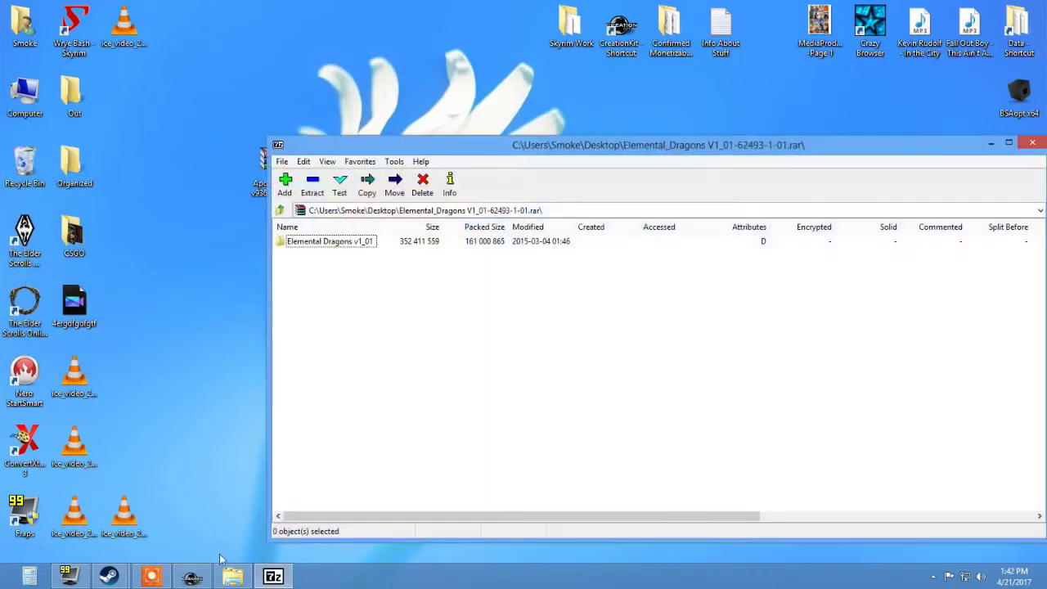
click(232, 577)
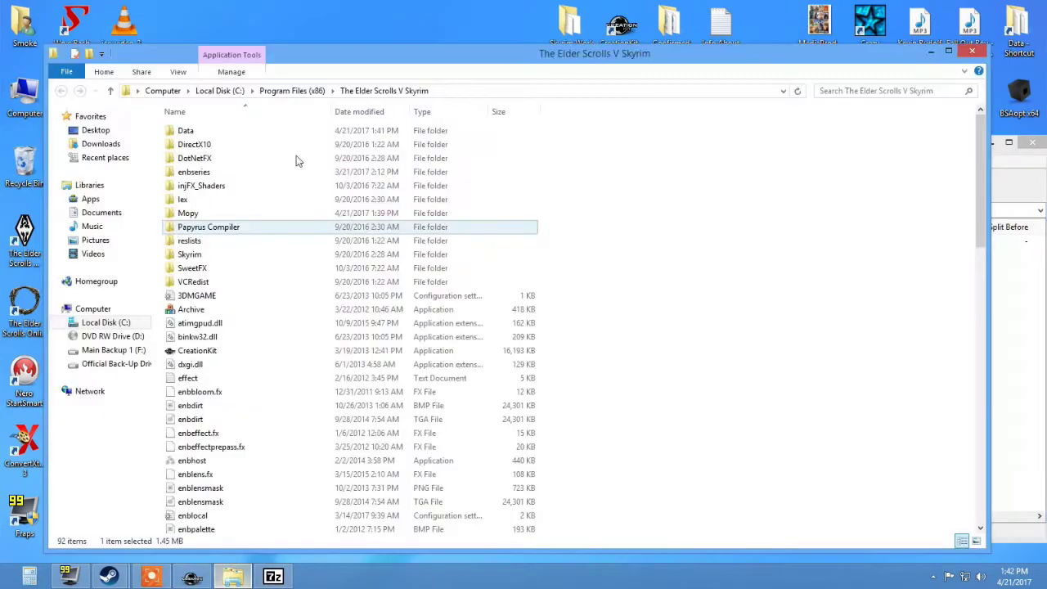
click(215, 132)
click(1012, 169)
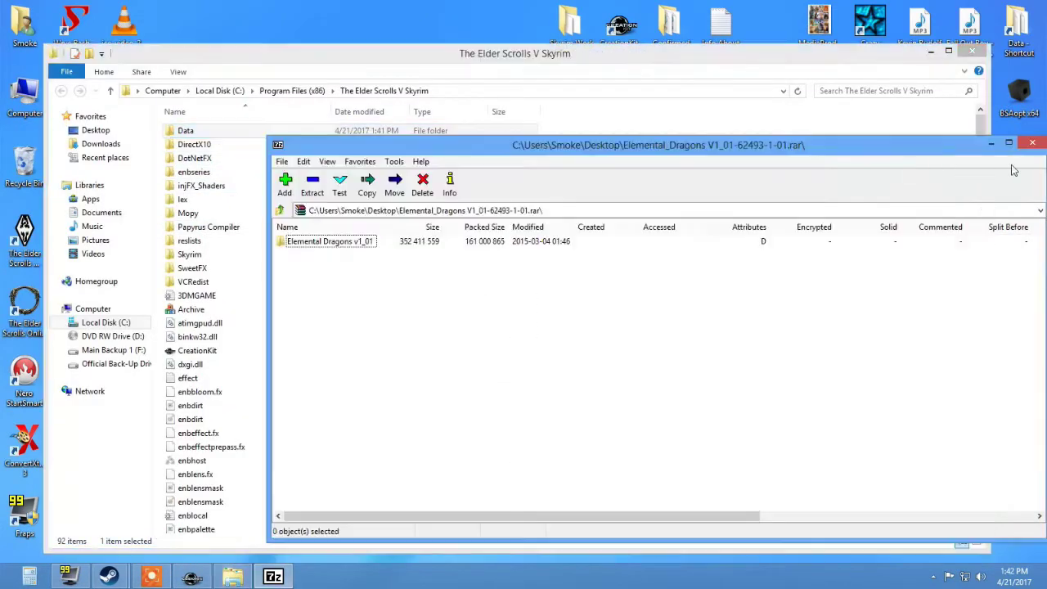
drag(723, 148, 921, 180)
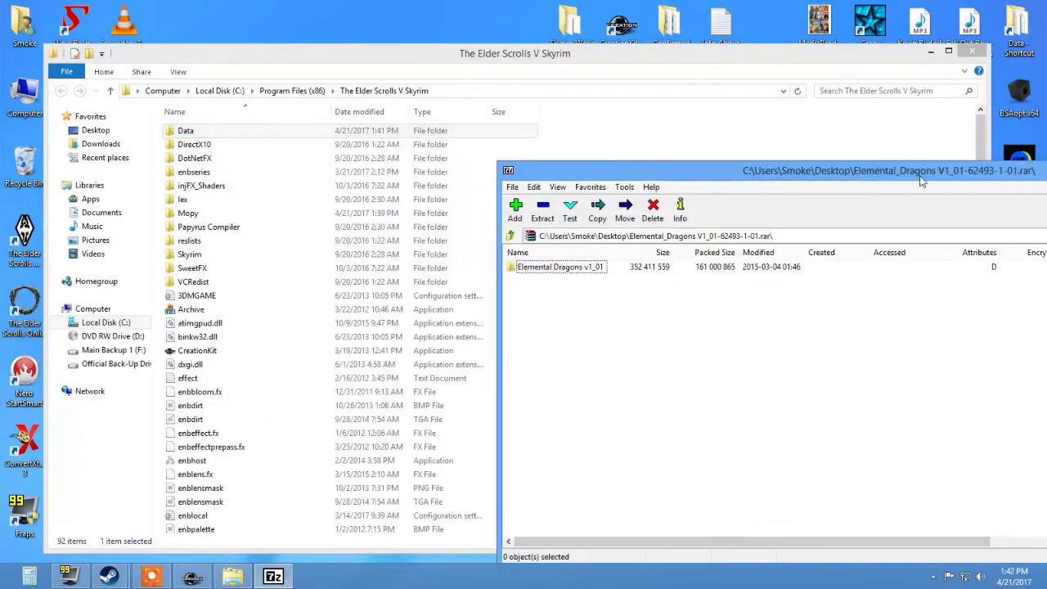
Copy the Meshes, Scripts, Sound and Textures folders from Elemental Dragons v1_01 into Data, replacing same-named files with administrator permission.
double_click(568, 267)
shift+click(535, 279)
shift+click(536, 292)
shift+click(538, 303)
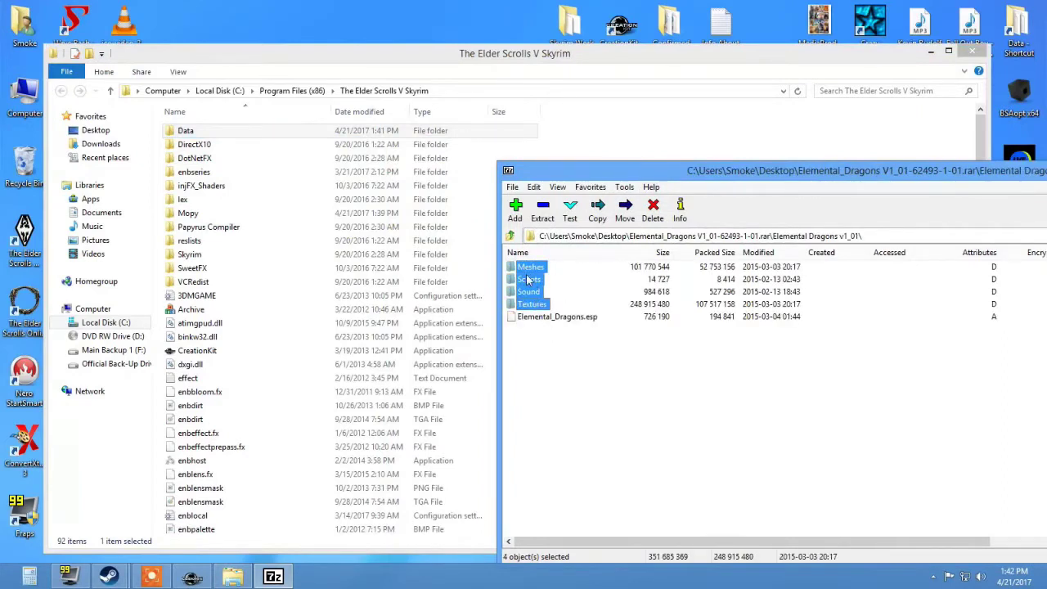
drag(502, 286, 205, 133)
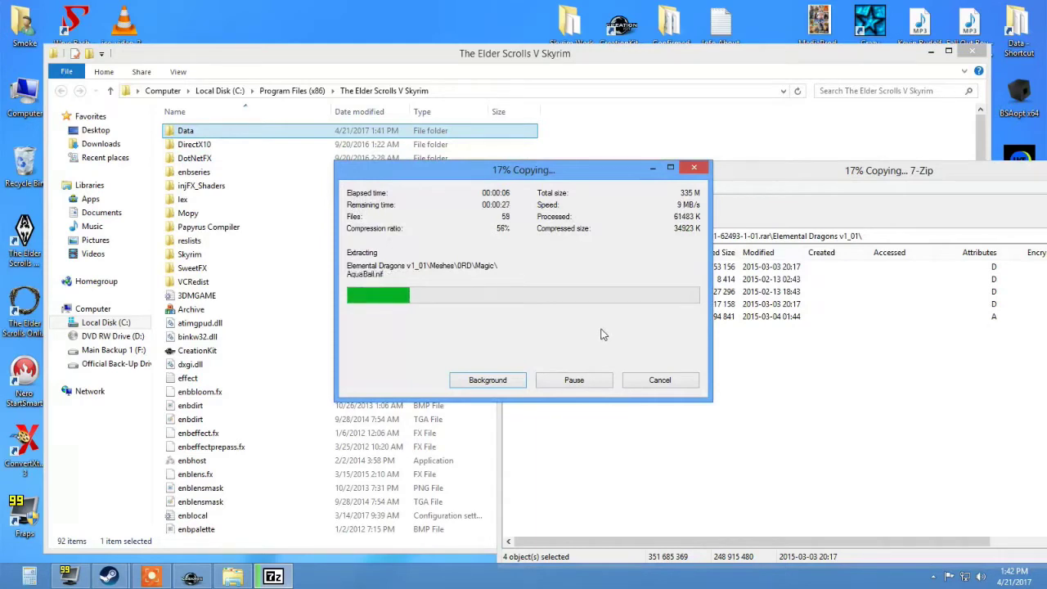
click(720, 327)
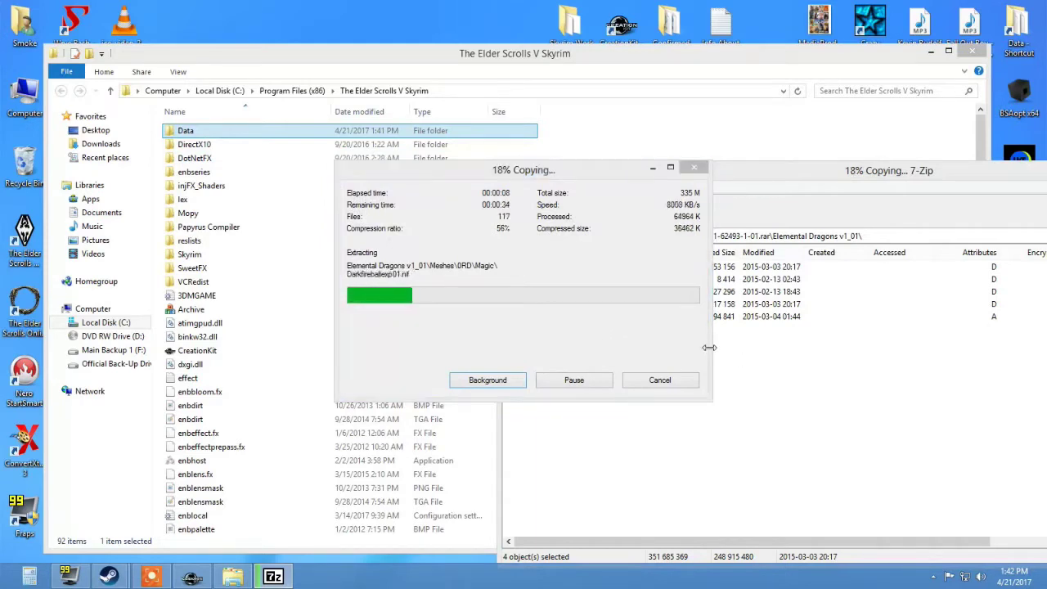
drag(617, 174, 391, 174)
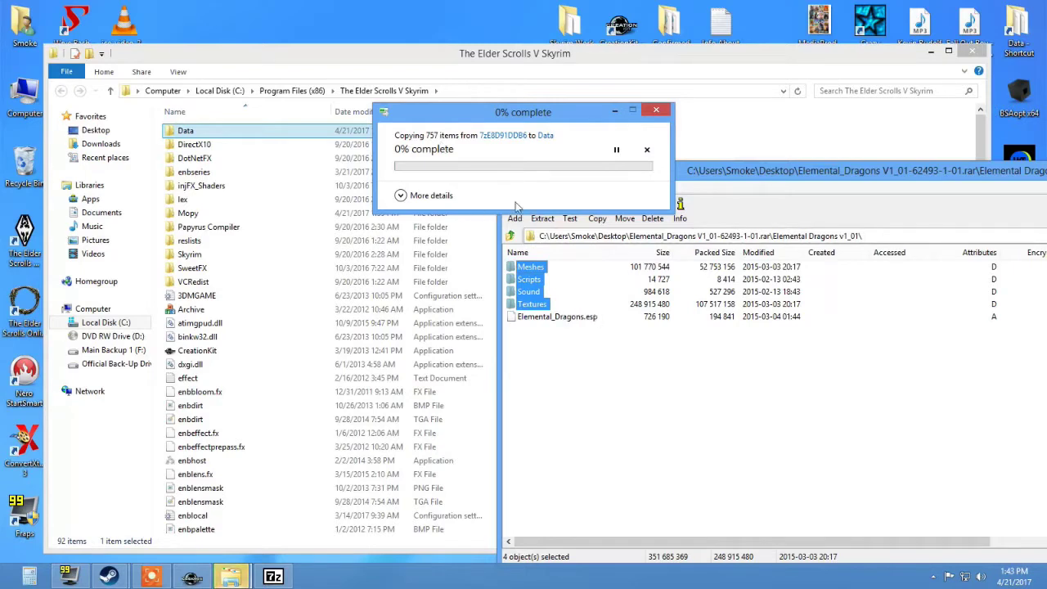
click(454, 187)
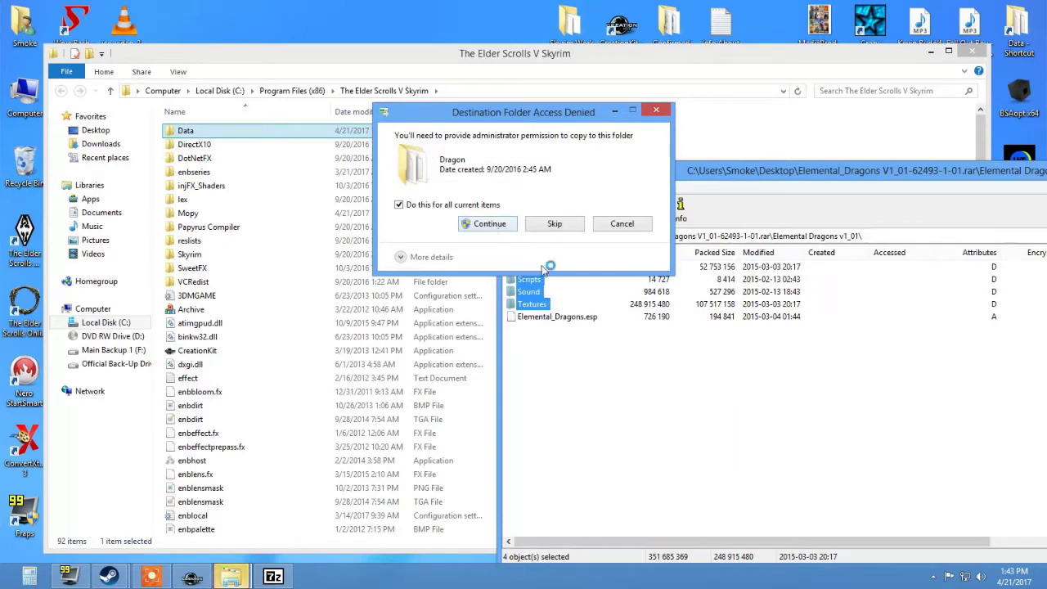
click(484, 223)
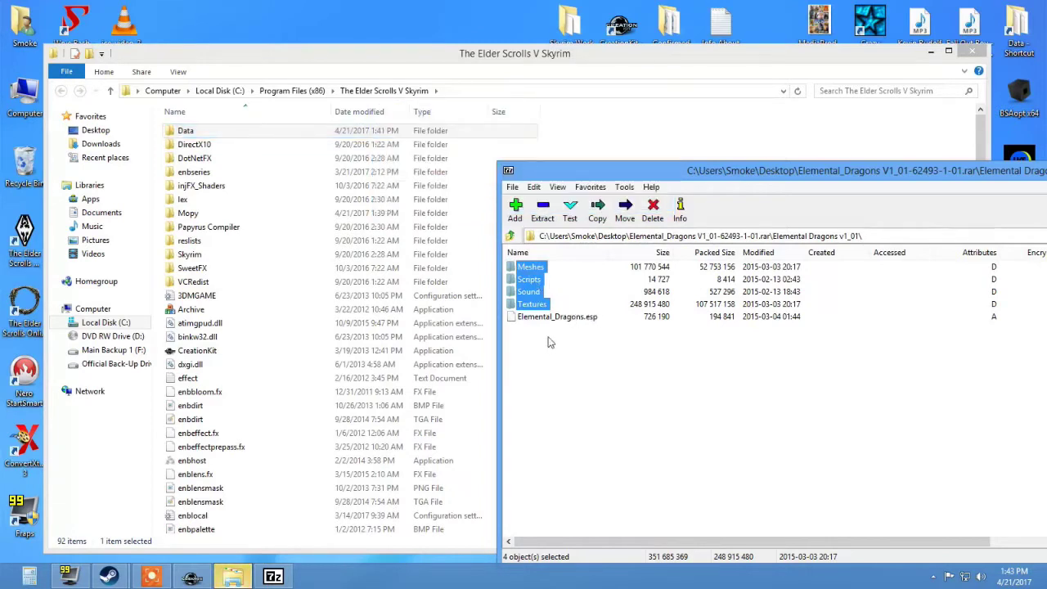
Copy Elemental_Dragons.esp from the archive into the Data folder with administrator permission, and close the archive.
click(233, 576)
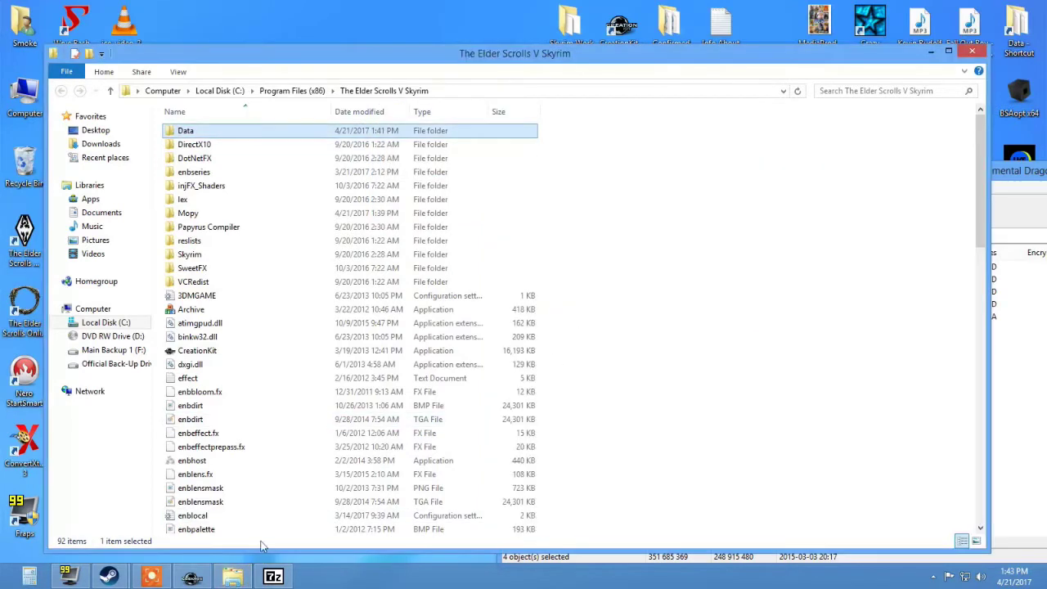
click(1045, 400)
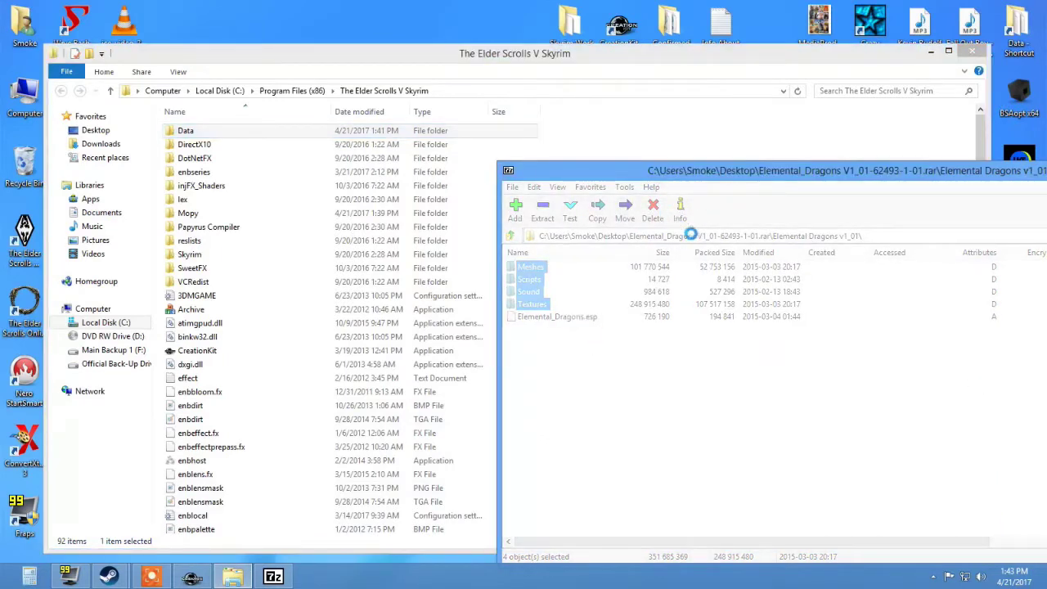
click(560, 318)
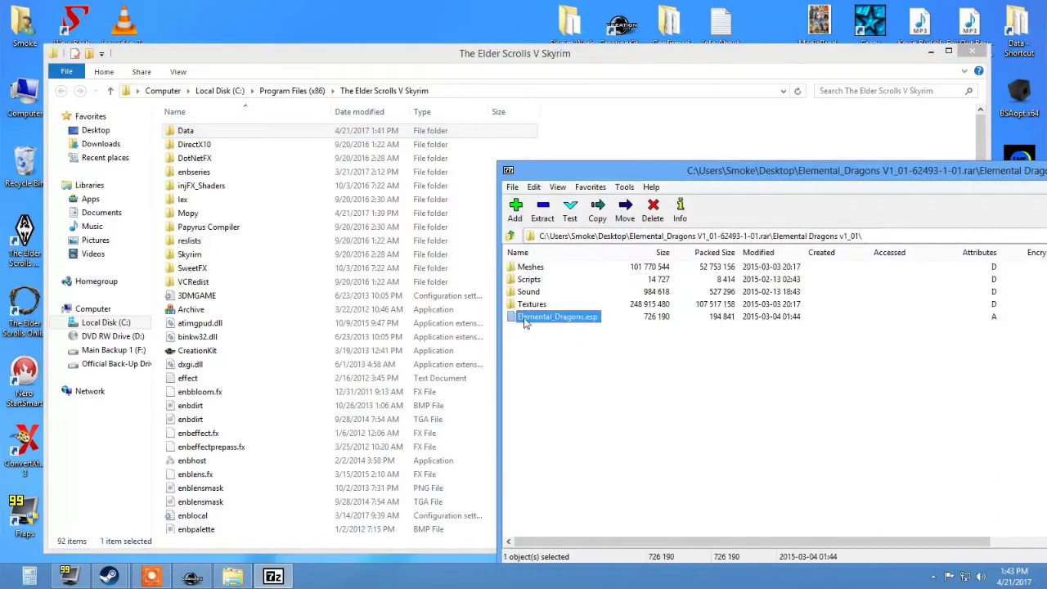
drag(515, 334, 193, 135)
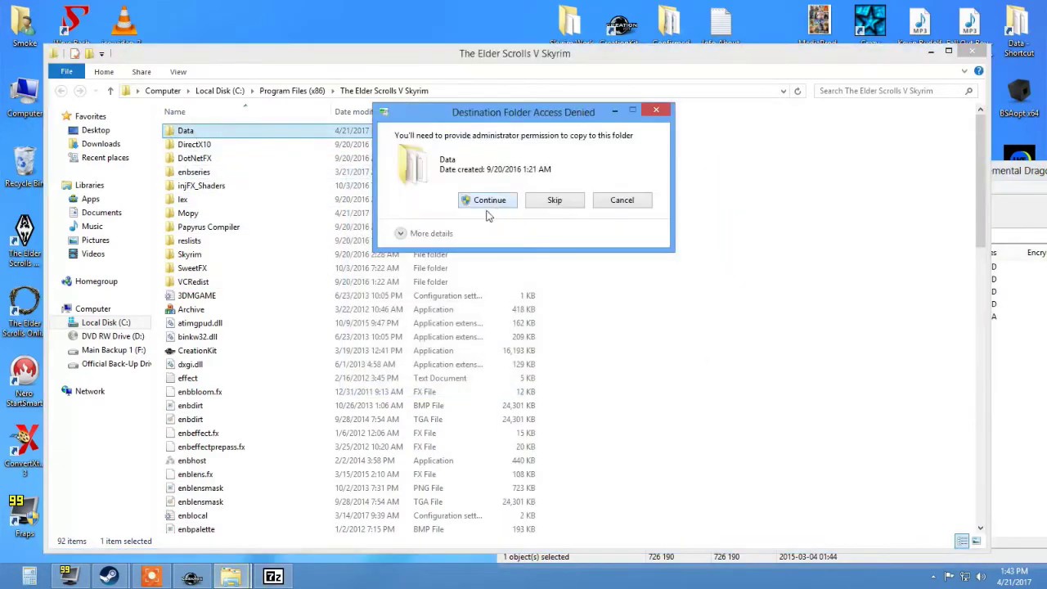
click(488, 202)
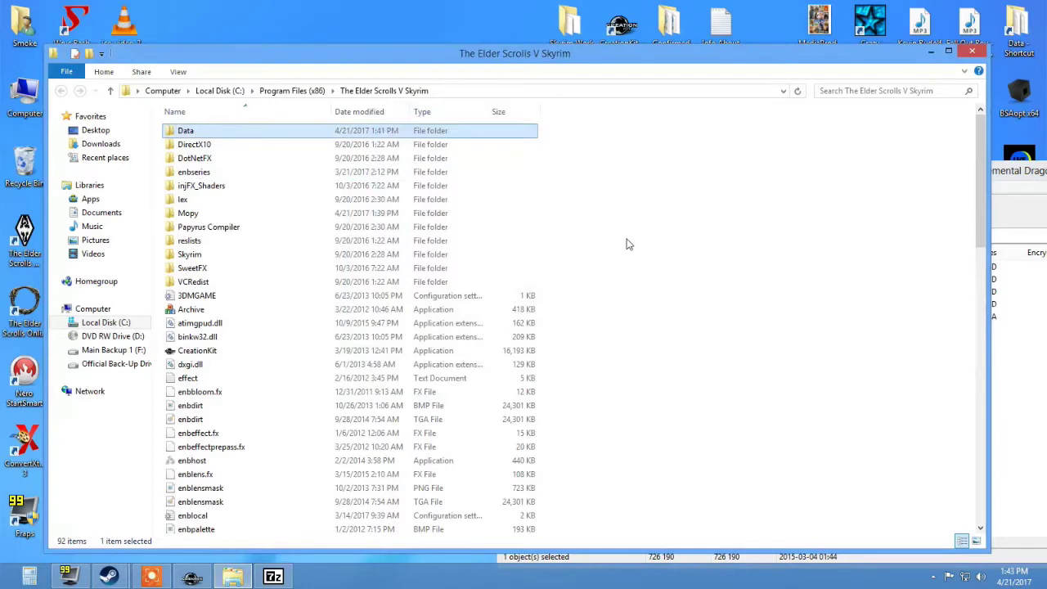
drag(1019, 179, 191, 122)
click(929, 114)
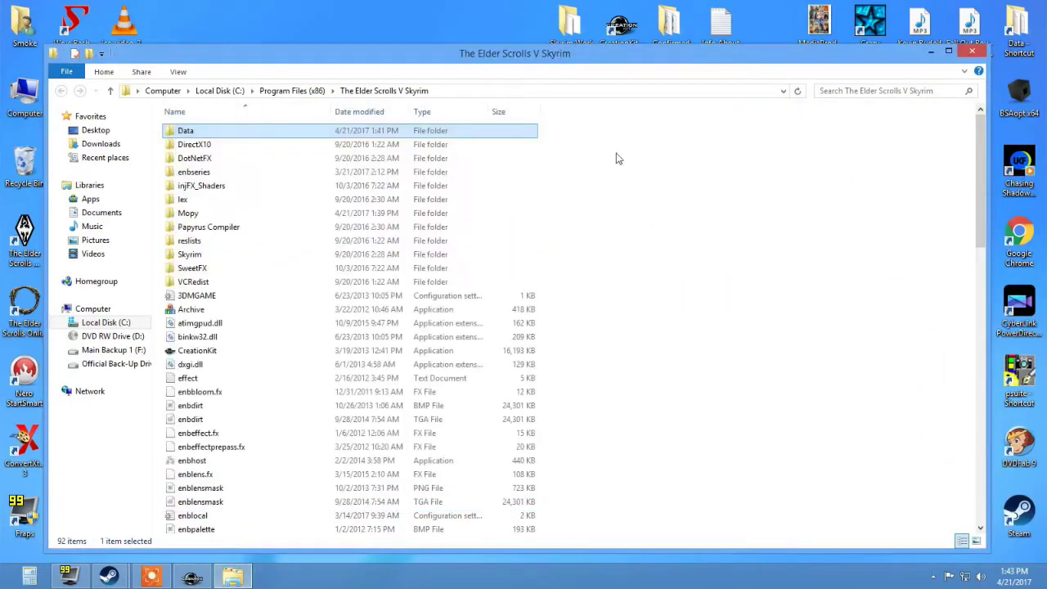
Minimize the Skyrim folder window and move the Elemental Dragons archive from the desktop to the Recycle Bin.
mouse_move(650, 61)
mouse_down()
mouse_move(724, 461)
mouse_move(664, 90)
mouse_move(648, 60)
mouse_up()
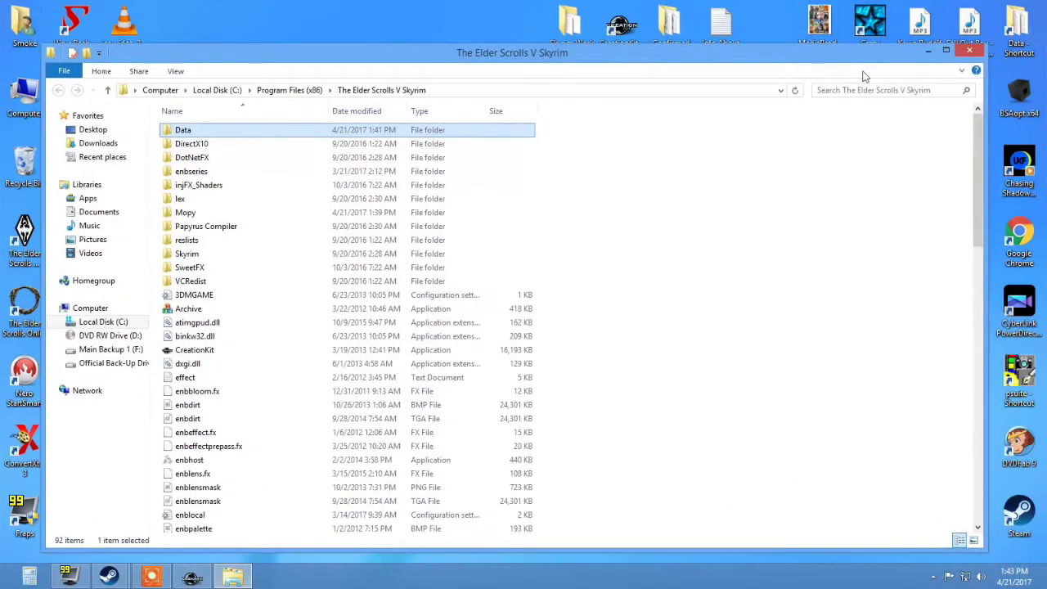
click(926, 52)
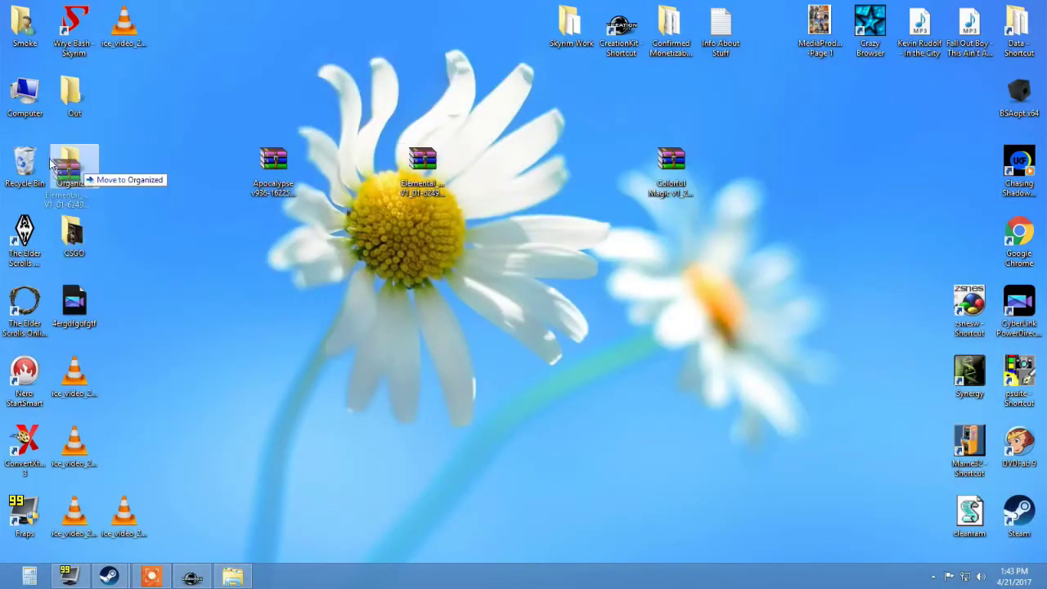
drag(51, 175, 32, 168)
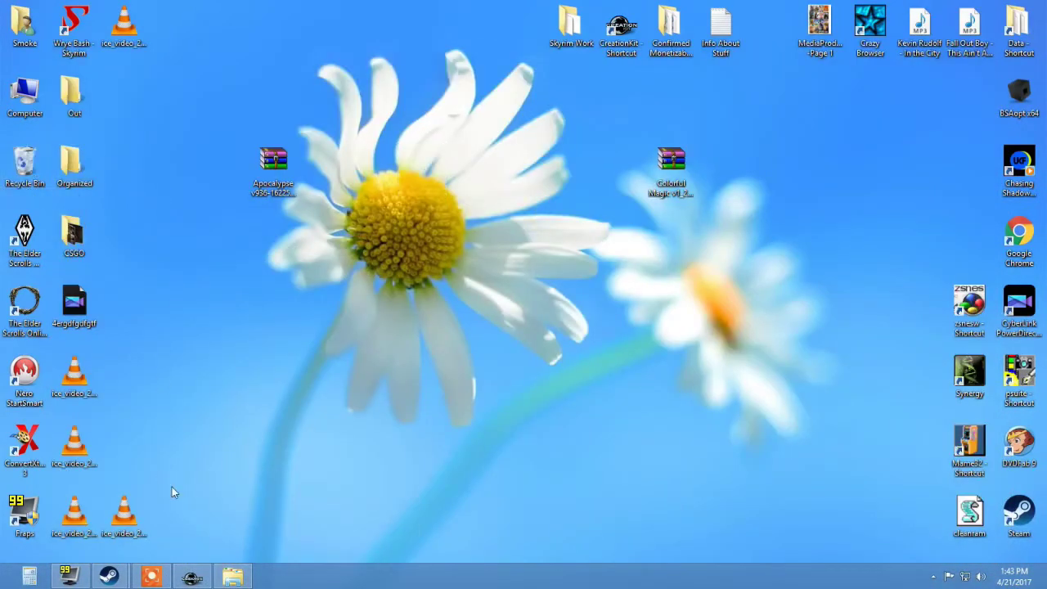
Open the Apocalypse v936 archive from the desktop in 7-Zip and place its window alongside the Skyrim folder.
right_click(272, 153)
mouse_move(427, 224)
click(495, 229)
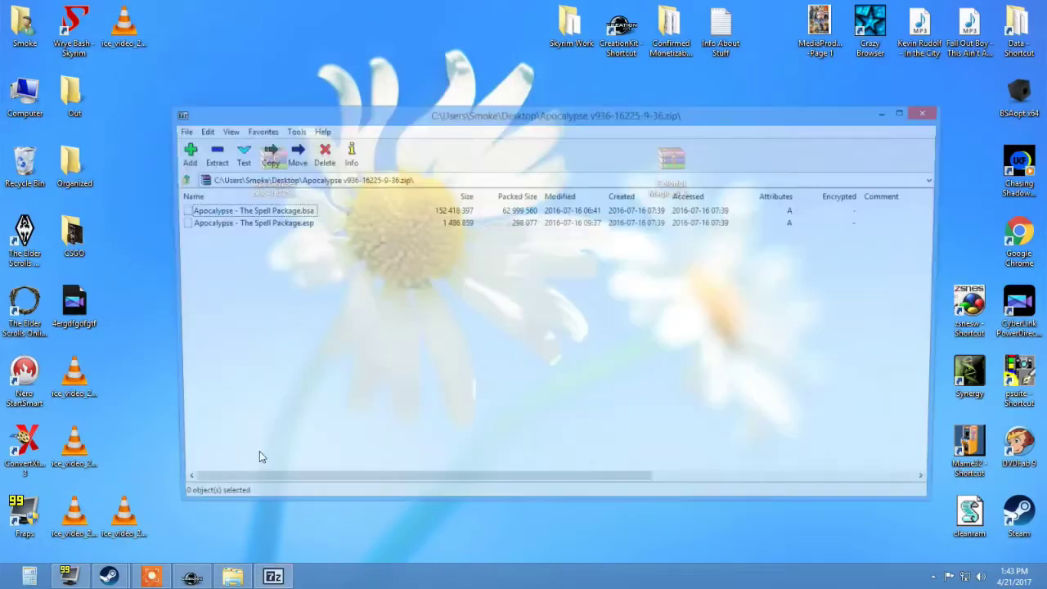
click(162, 578)
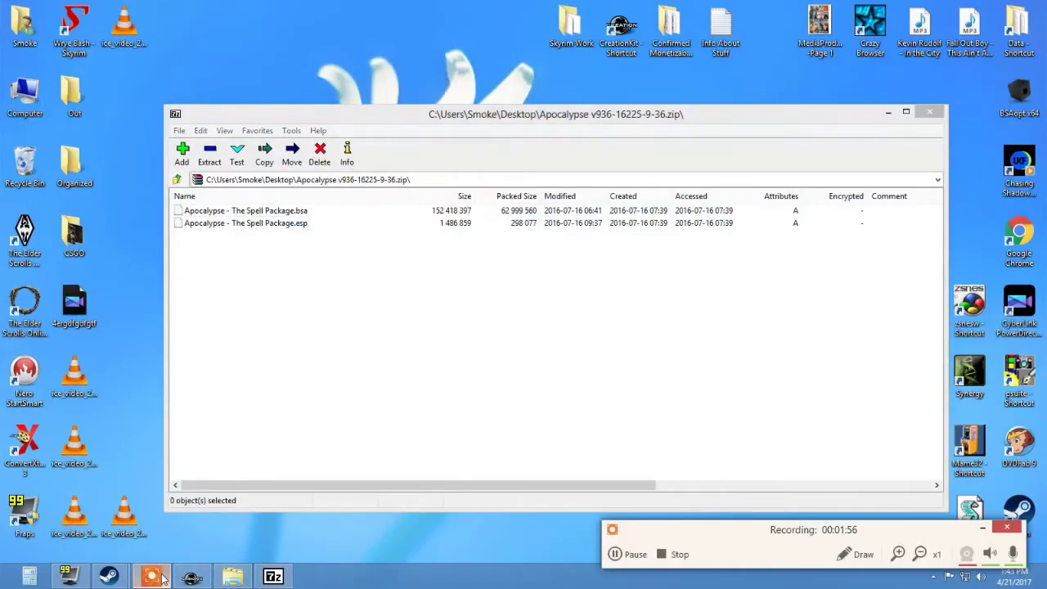
click(230, 578)
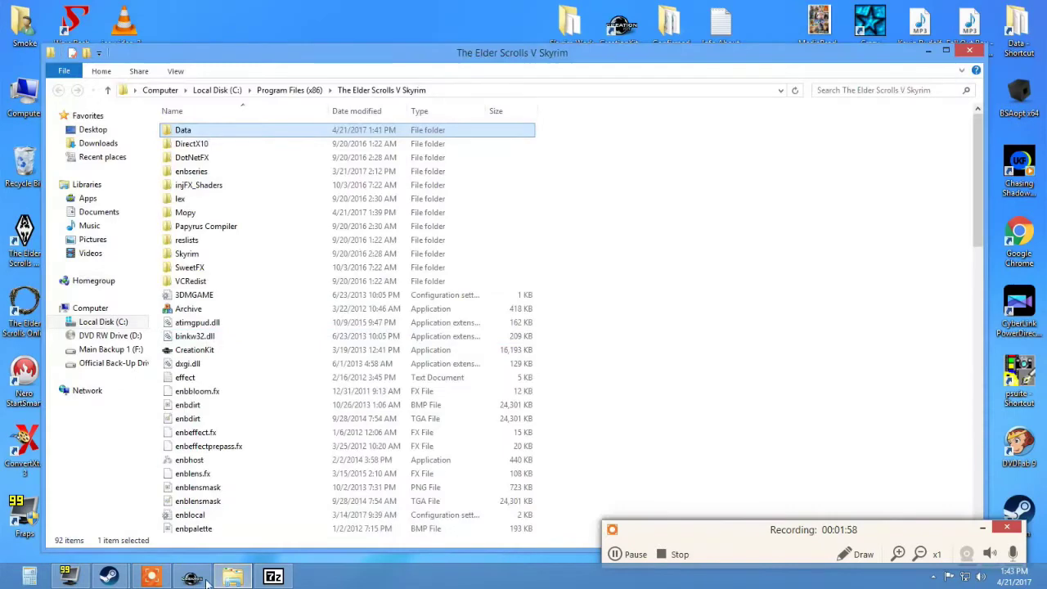
click(274, 576)
drag(380, 104, 688, 163)
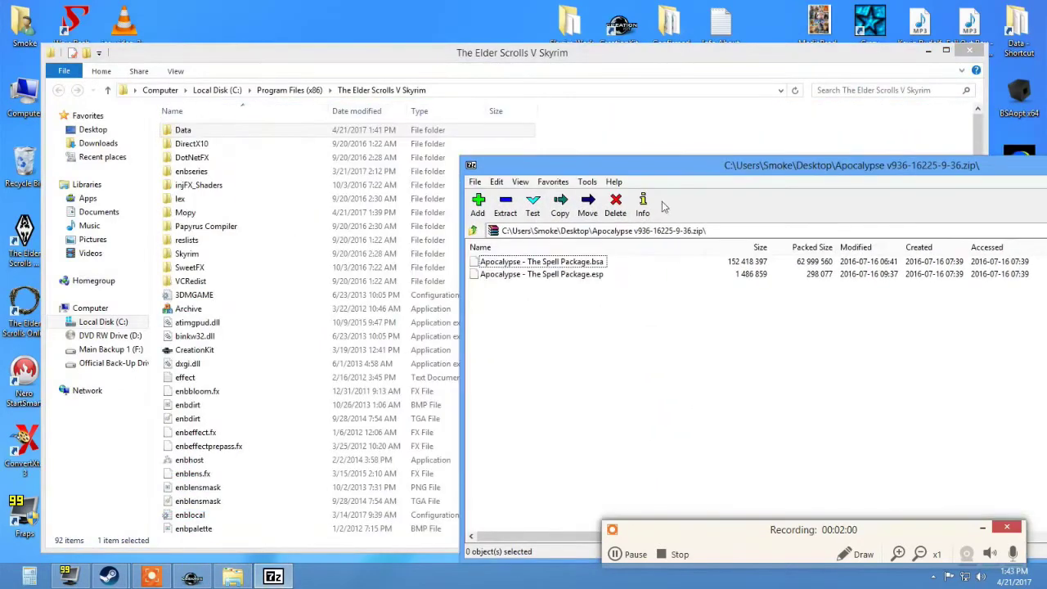
Copy Apocalypse - The Spell Package.bsa and .esp into the Data folder, replacing the same-named files, and close the archive.
drag(578, 286, 178, 135)
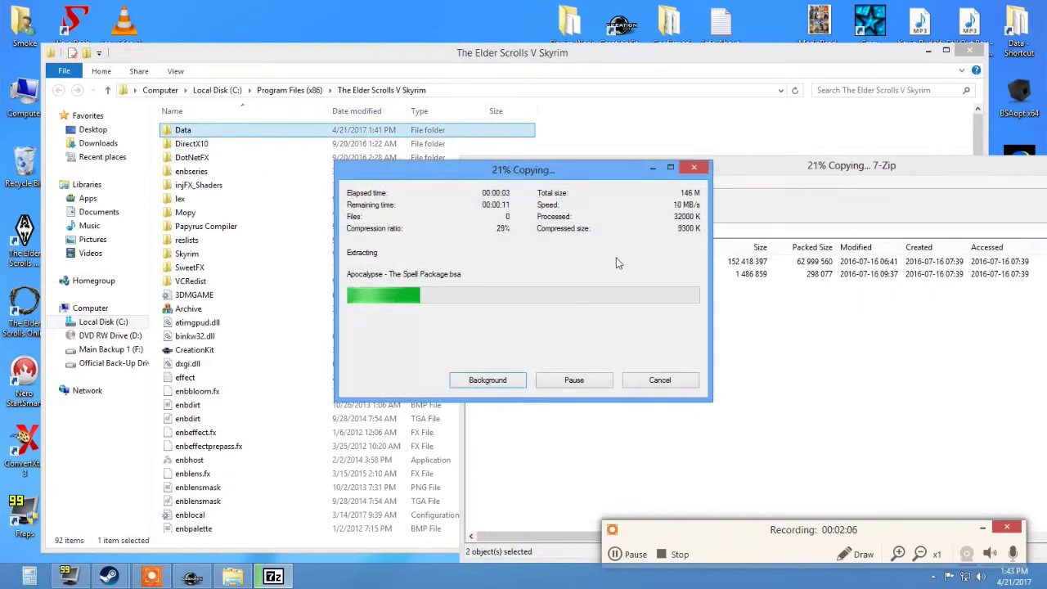
mouse_move(638, 173)
mouse_down()
mouse_move(617, 217)
mouse_move(619, 312)
mouse_move(658, 176)
mouse_up()
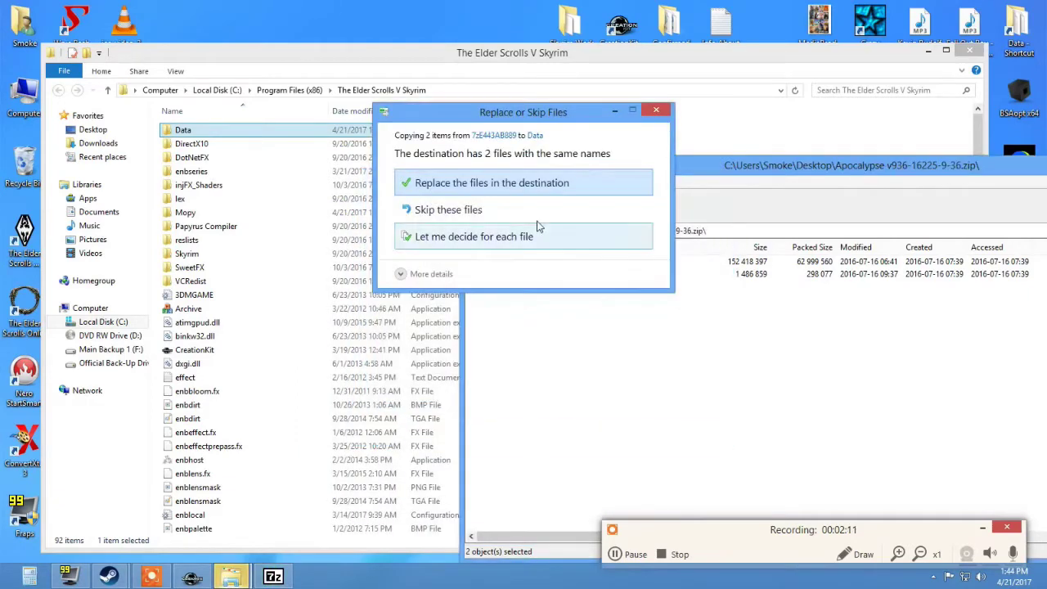
click(462, 183)
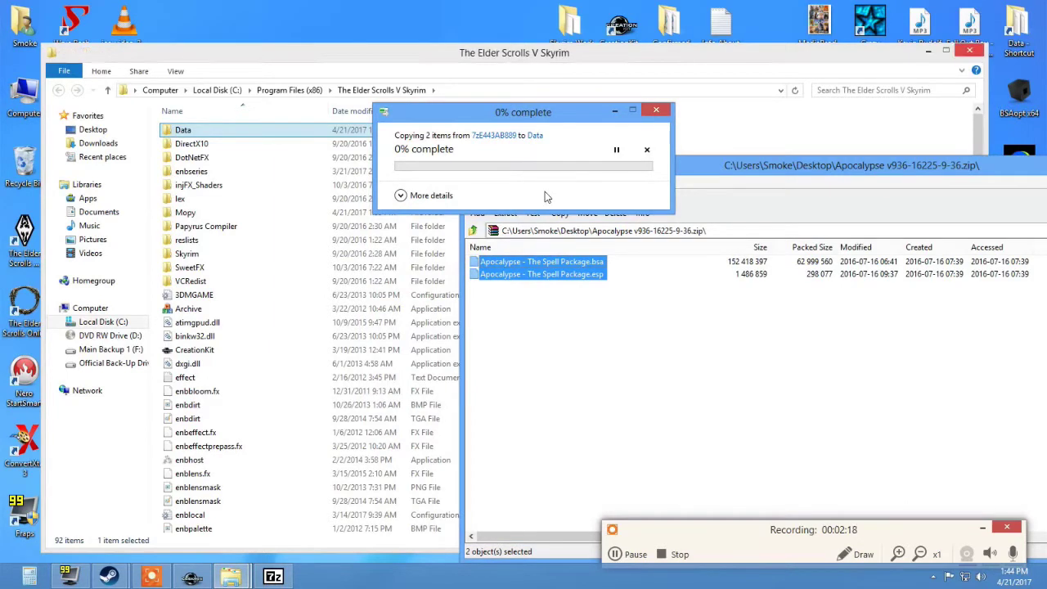
click(540, 261)
drag(695, 170, 418, 145)
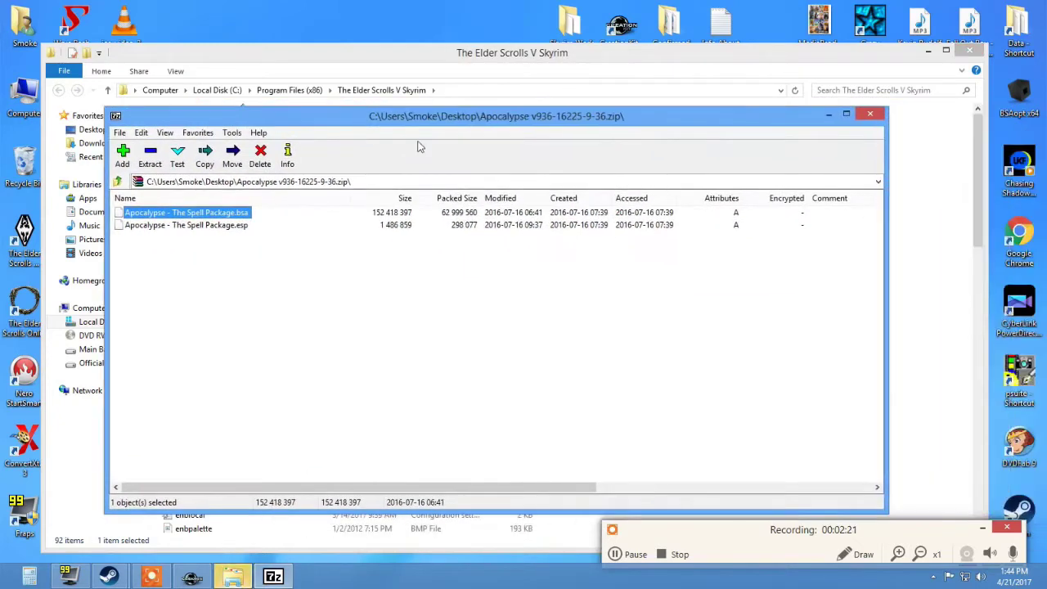
click(867, 113)
Discard the Apocalypse archive from the desktop, and open the Colorful Magic v1_26 Darkside Edition archive in 7-Zip with the Skyrim folder restored.
click(927, 52)
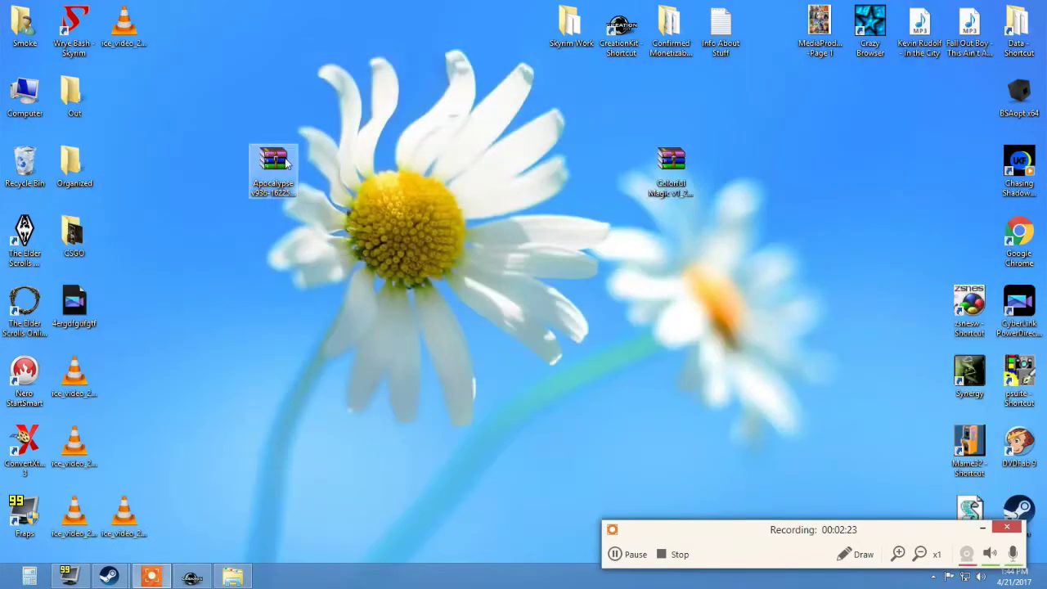
right_click(674, 162)
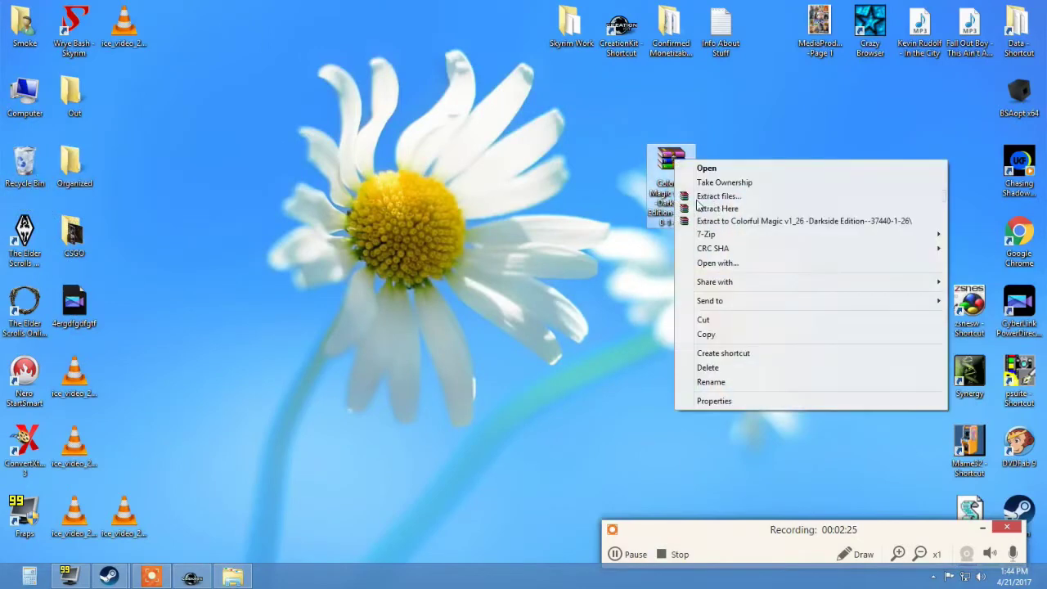
mouse_move(766, 236)
click(473, 235)
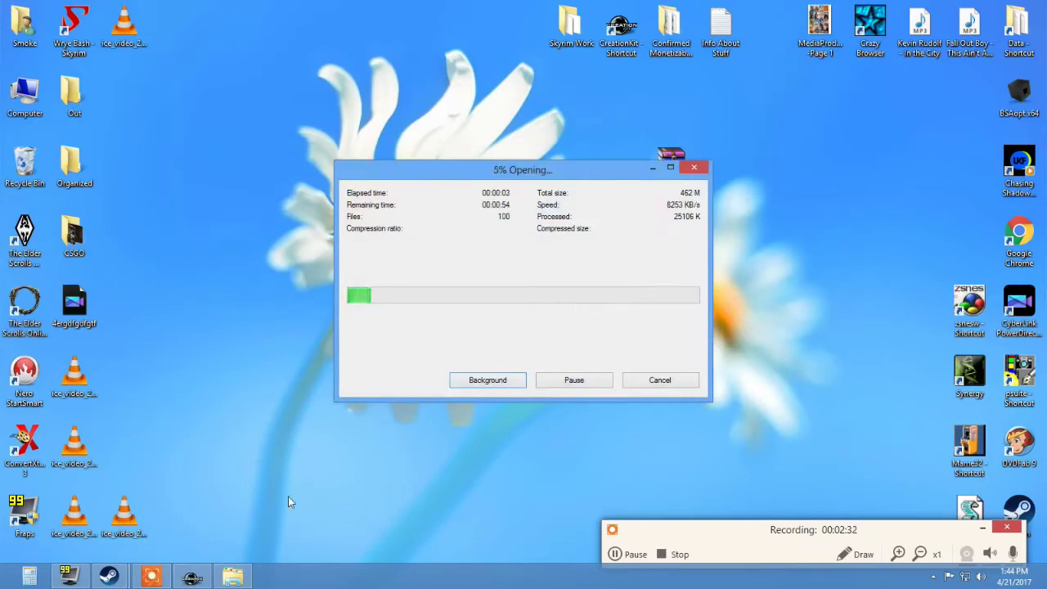
click(308, 454)
click(232, 577)
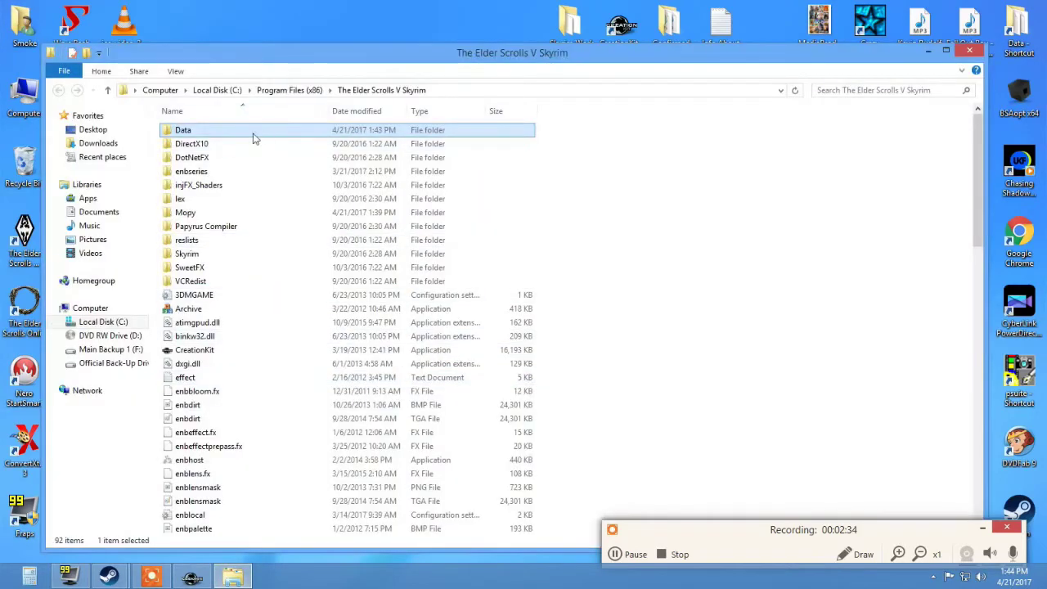
drag(413, 65, 396, 64)
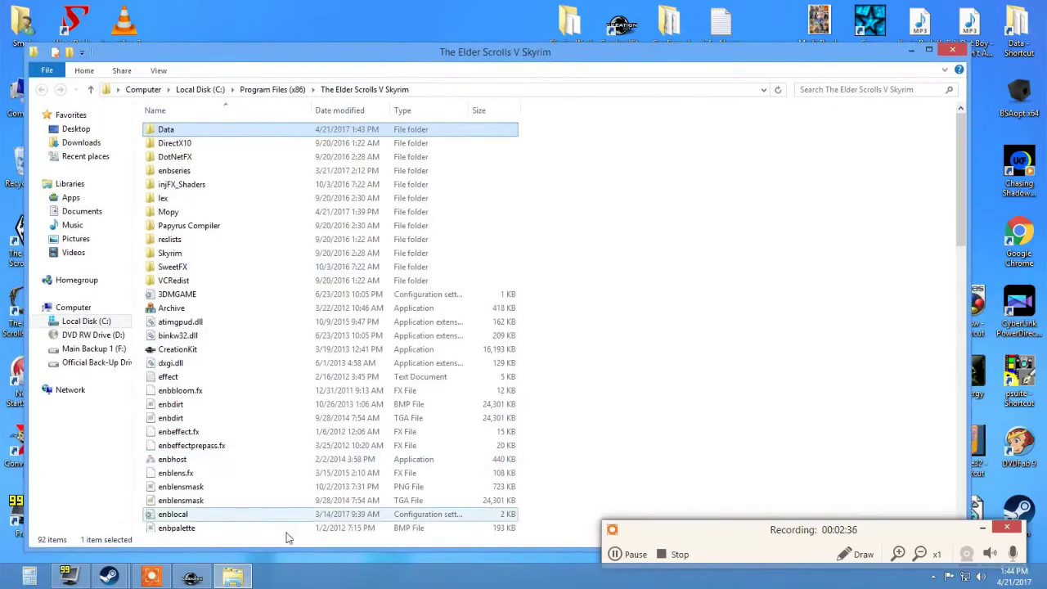
Switch to the Creation Kit, examine Miraak.esp's parent masters in the Data dialog, and move the dialog out of the way.
click(196, 577)
drag(540, 77, 461, 111)
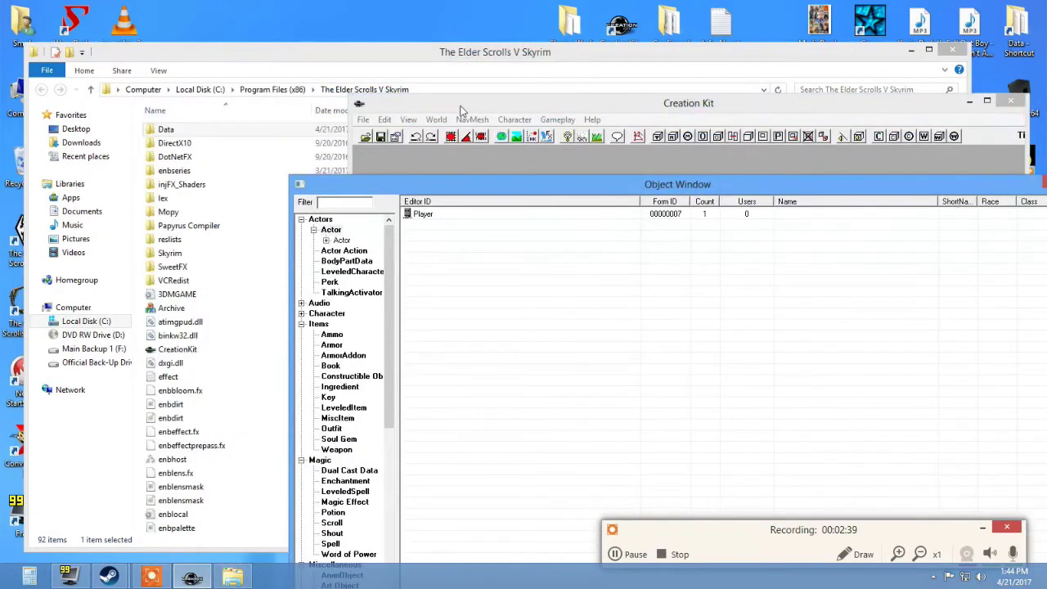
click(370, 120)
click(381, 134)
click(390, 305)
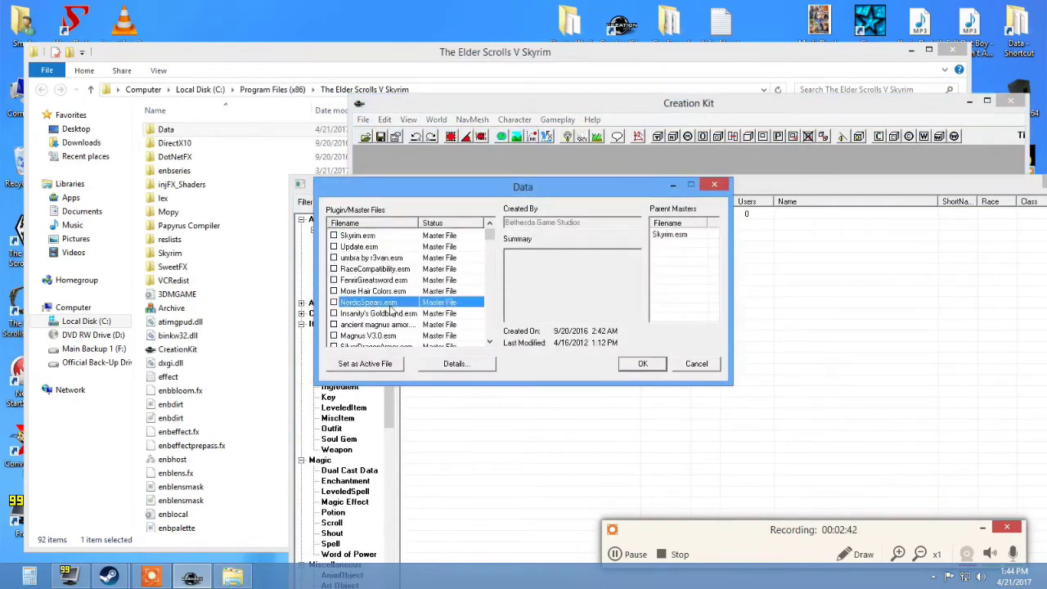
key(End)
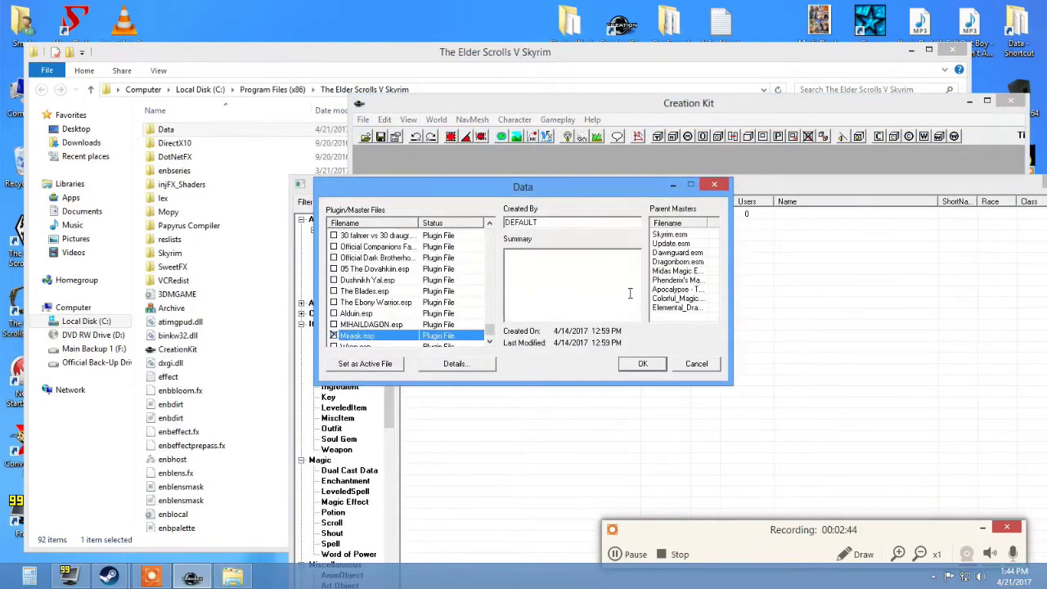
click(671, 272)
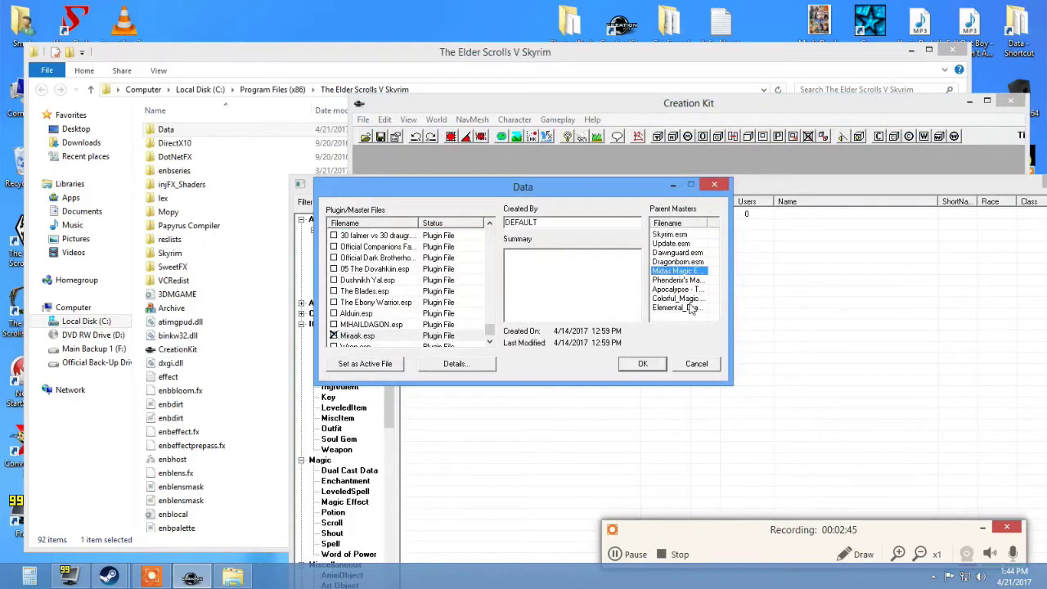
drag(262, 122, 537, 170)
click(552, 215)
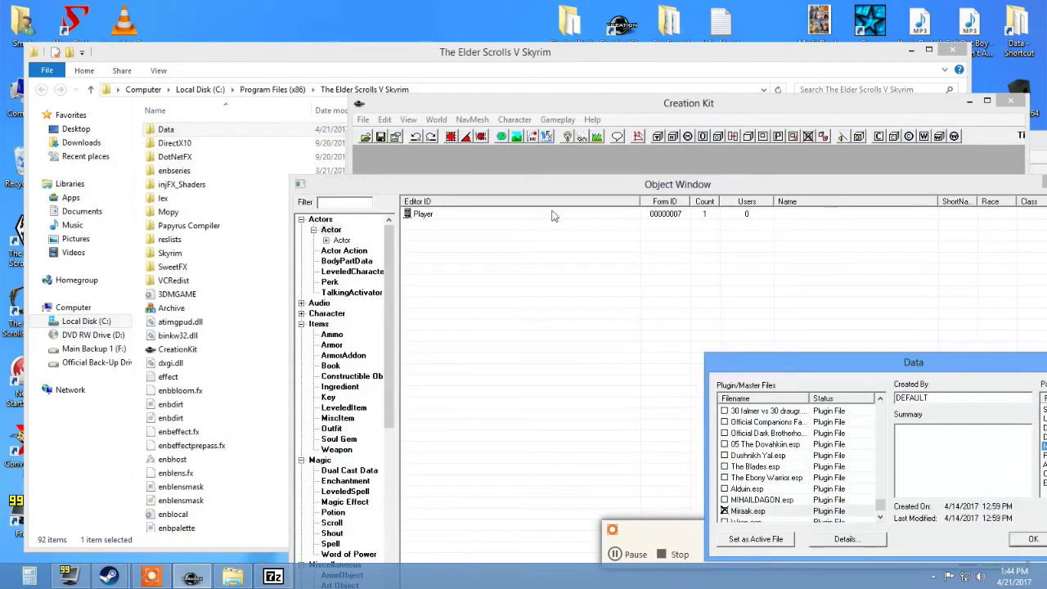
Copy Meshes, Scripts, Sound, Textures and Colorful_Magic.esp from the Colorful Magic archive into Data, replacing same-named files with administrator permission for all items.
click(279, 553)
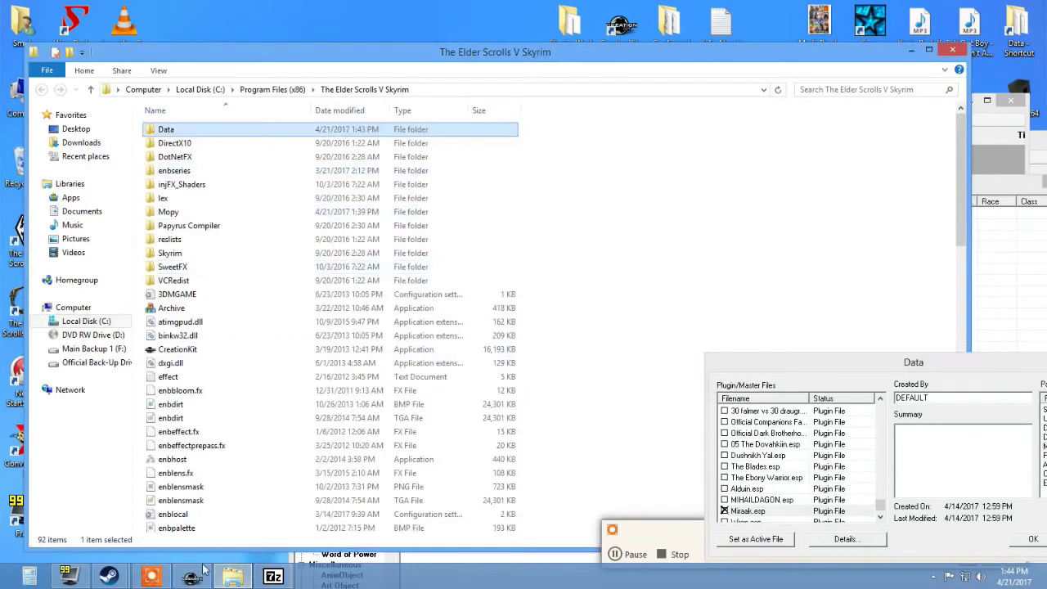
click(273, 577)
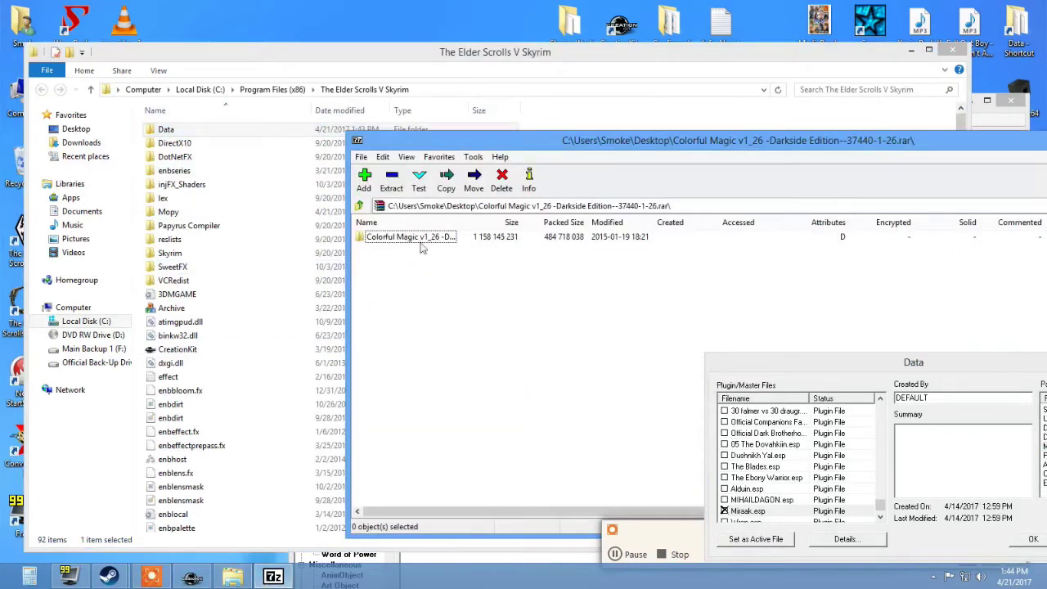
double_click(409, 237)
drag(429, 331, 360, 231)
drag(368, 296, 164, 131)
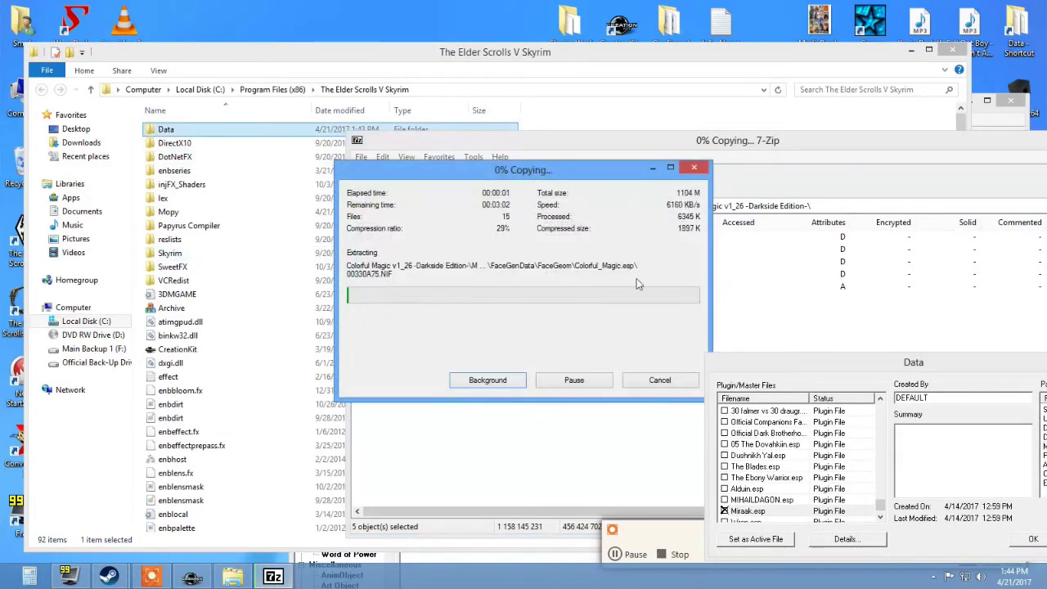
drag(564, 169, 485, 306)
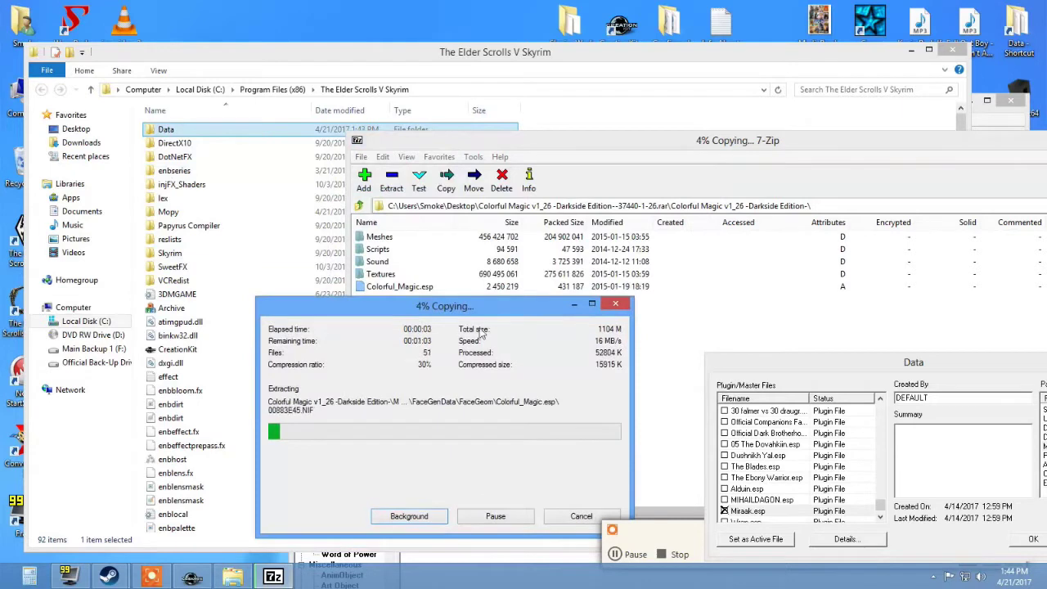
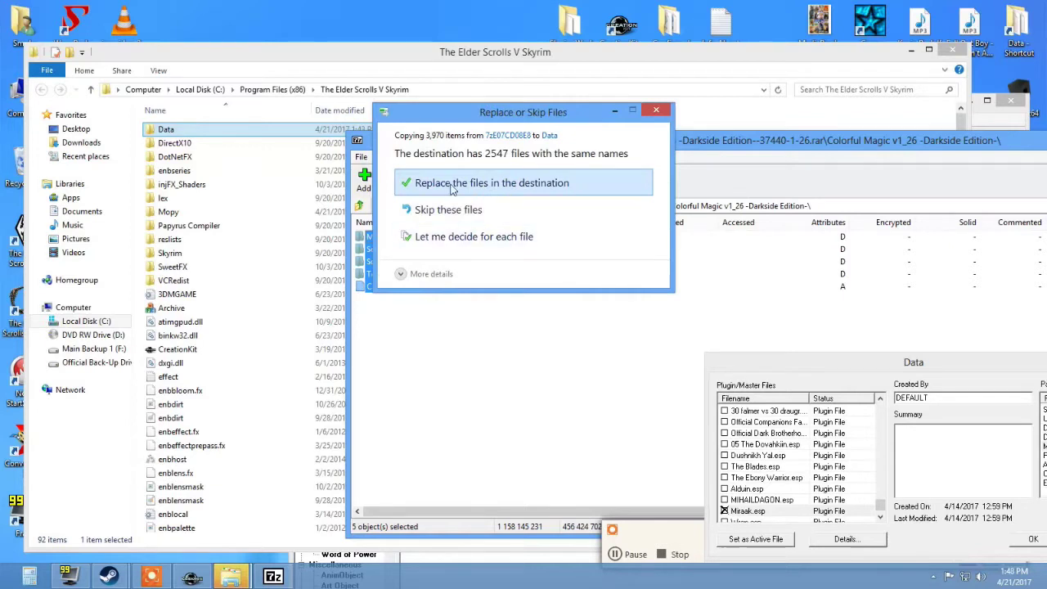
click(453, 184)
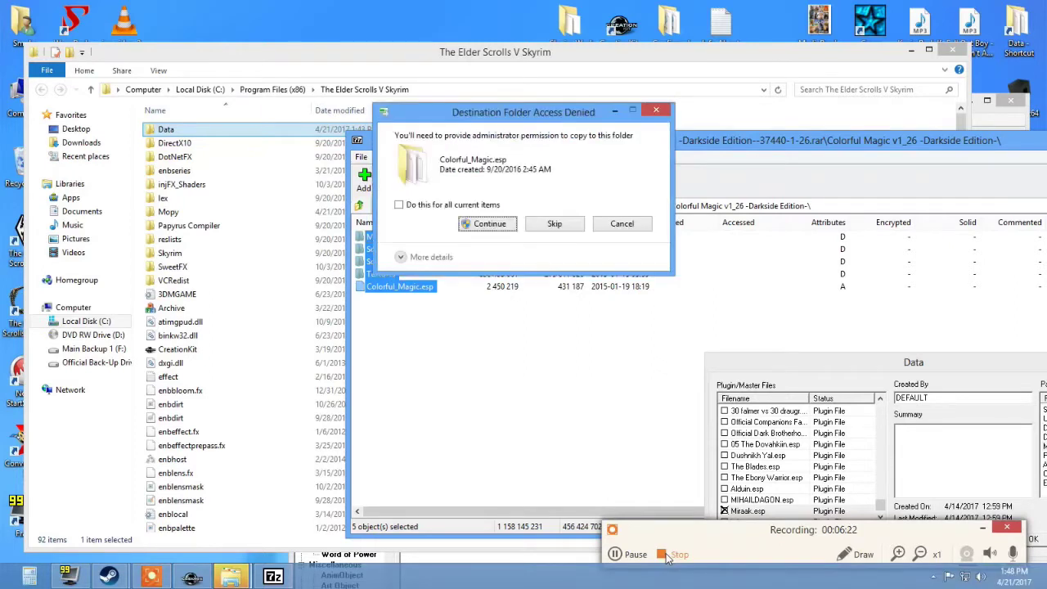
click(436, 205)
click(494, 229)
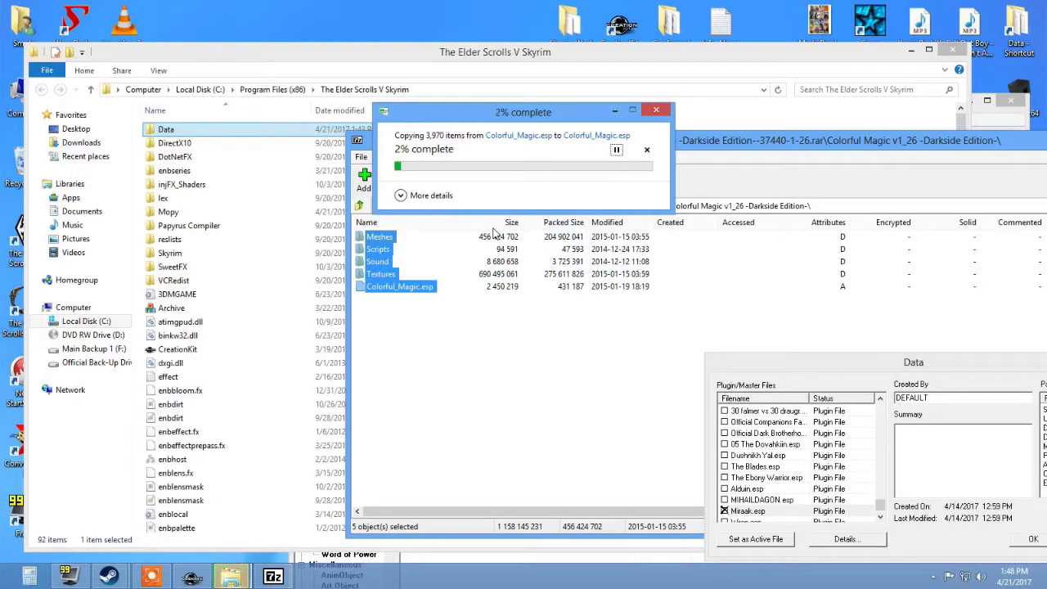
drag(493, 121, 477, 217)
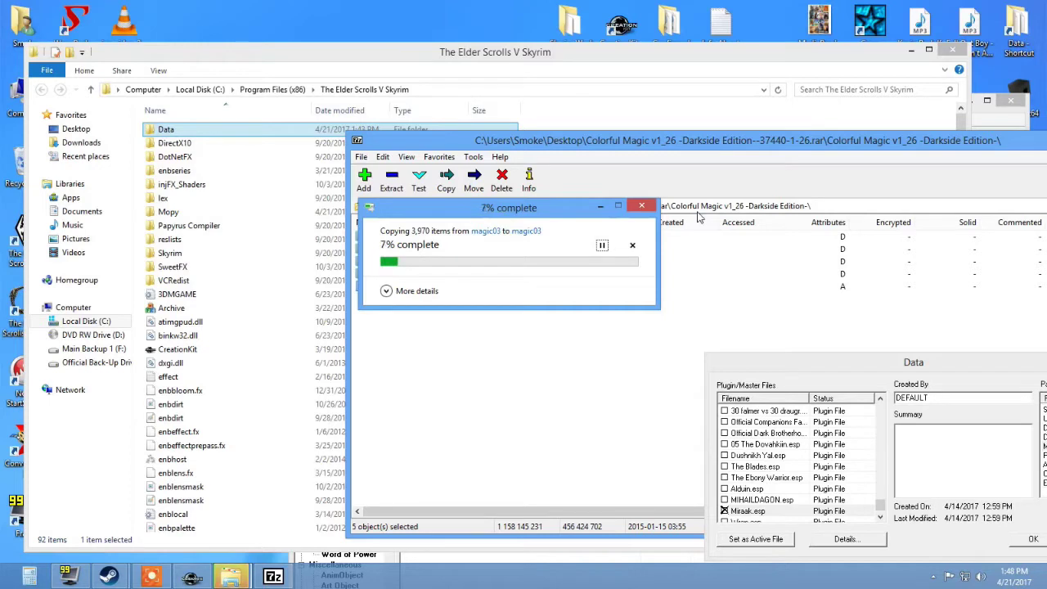
Search the Creation Kit's plugin list for 05 The Dovahkiin.esp, moving the Data dialog fully into view.
click(772, 469)
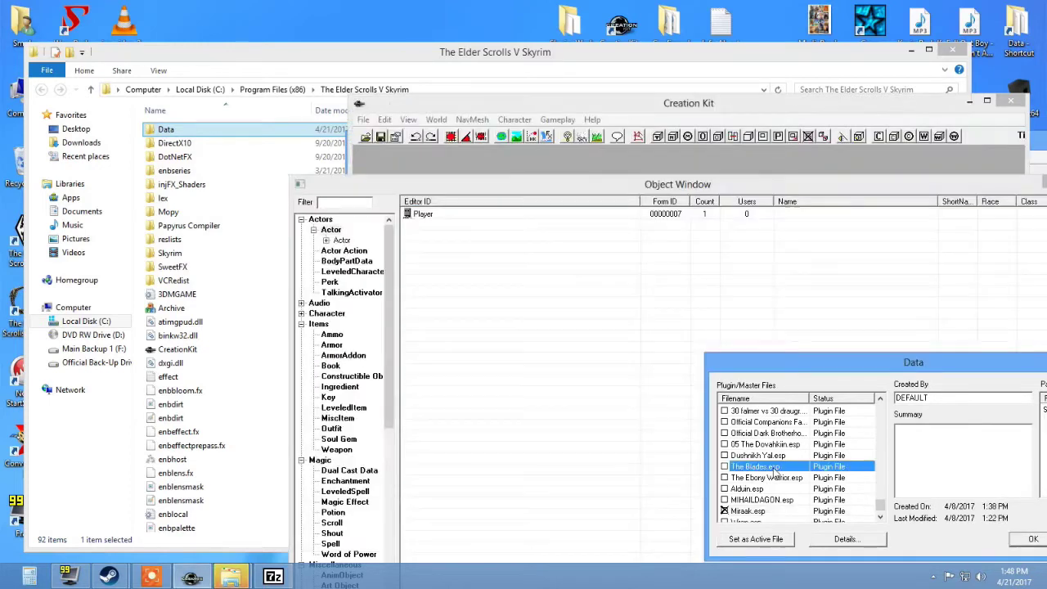
text(so)
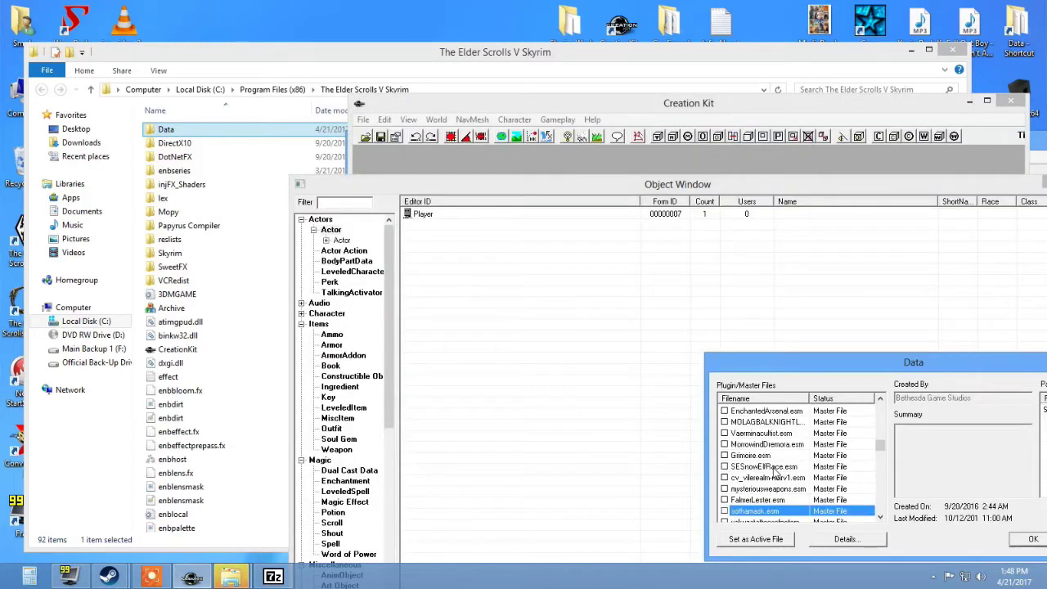
text(sksh)
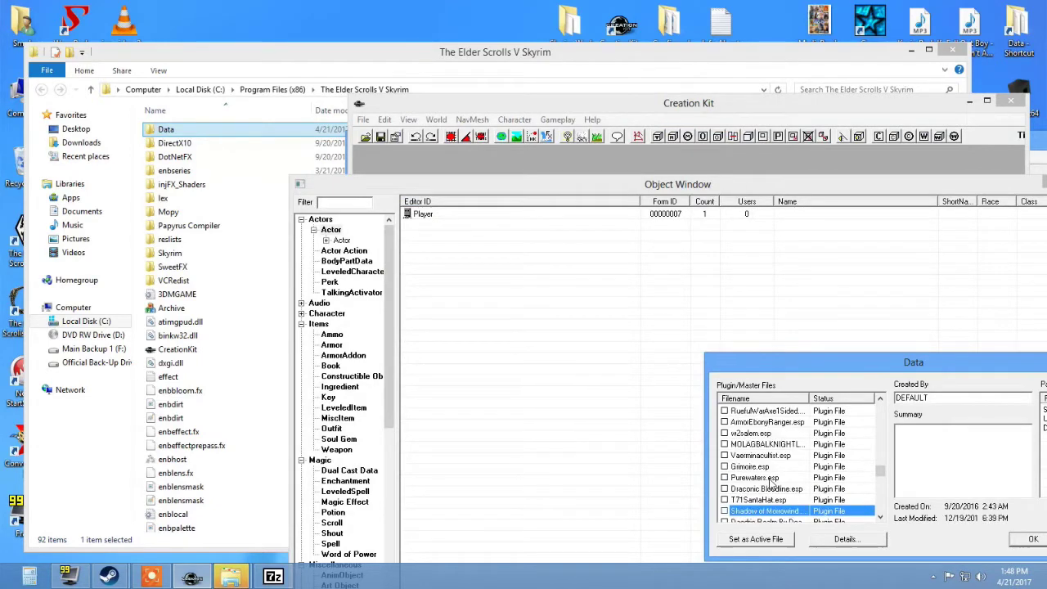
drag(878, 472, 878, 401)
drag(900, 361, 724, 355)
click(629, 452)
text(0)
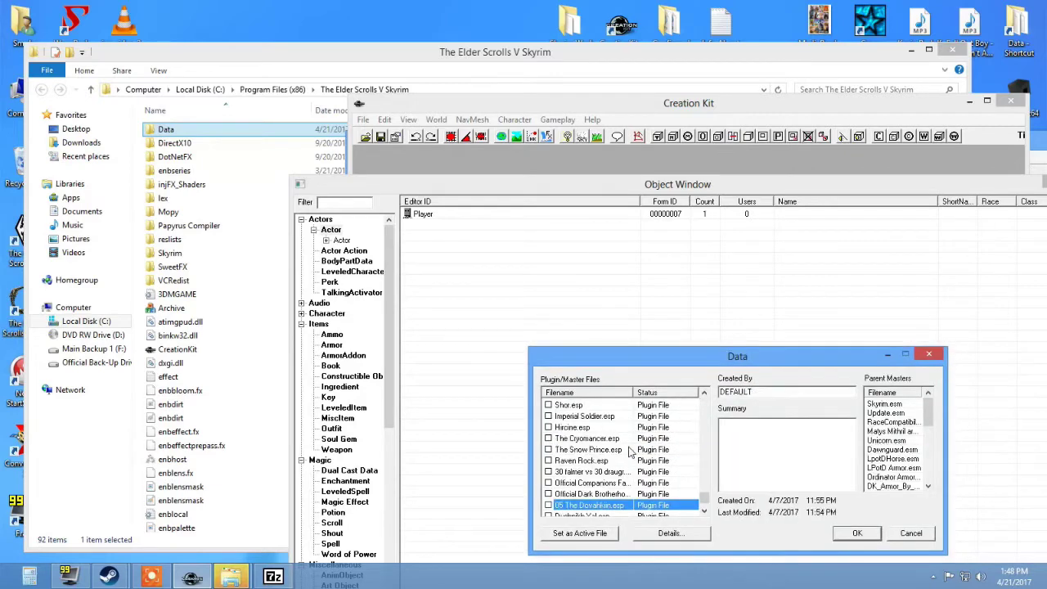
Examine the list of parent masters for 05 The Dovahkiin.esp.
click(887, 454)
scroll(888, 458, down, 5)
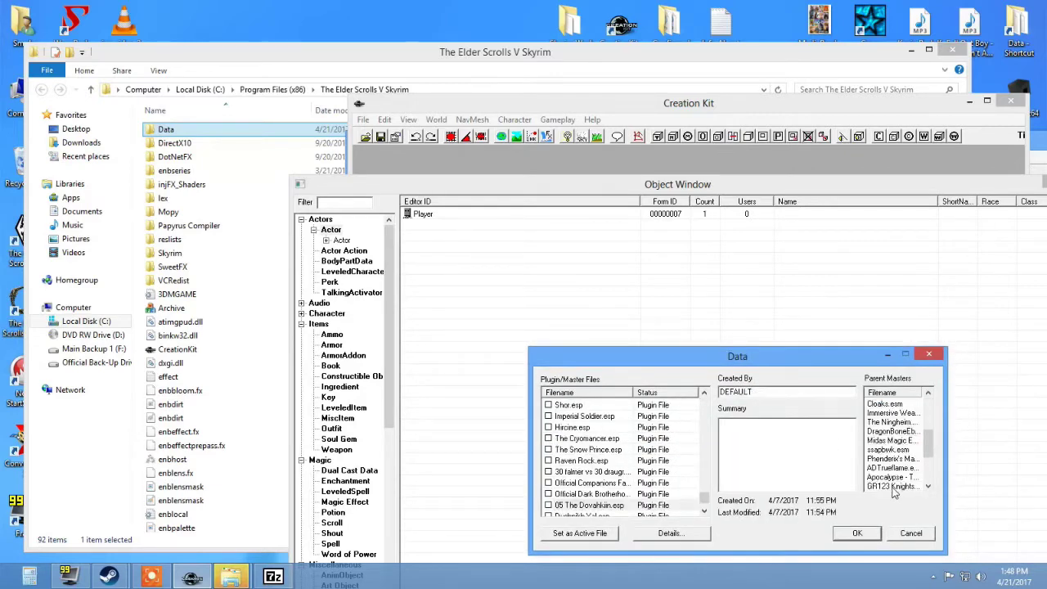
click(887, 424)
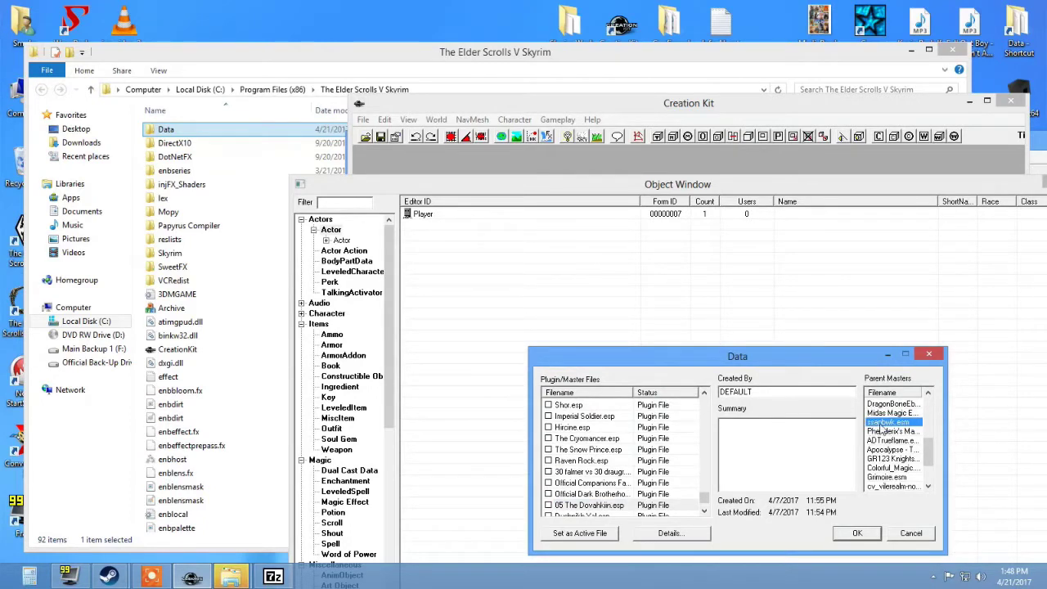
Close the Data dialog without loading any plugins and bring the Creation Kit's main window to the front.
click(615, 472)
click(913, 533)
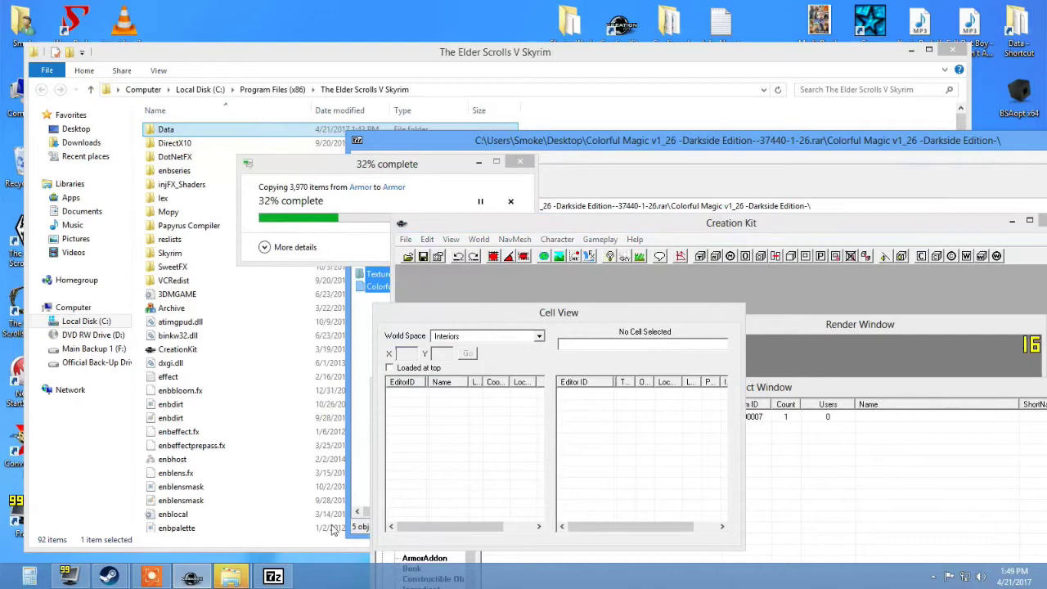
mouse_move(231, 577)
click(300, 502)
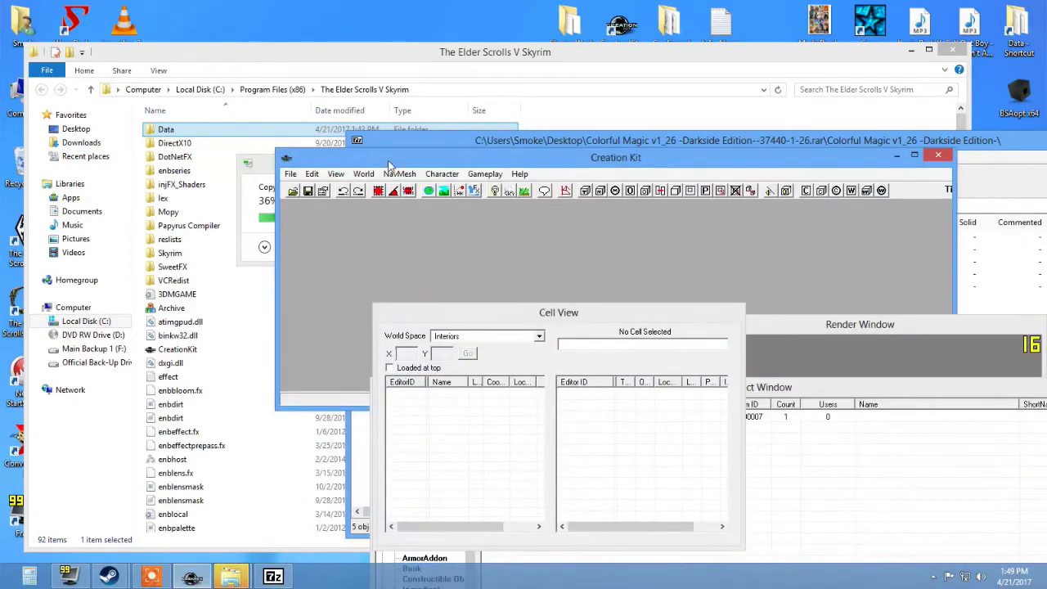
Show the Object Window in the Creation Kit and bring the Render Window in front of the Cell View.
click(335, 173)
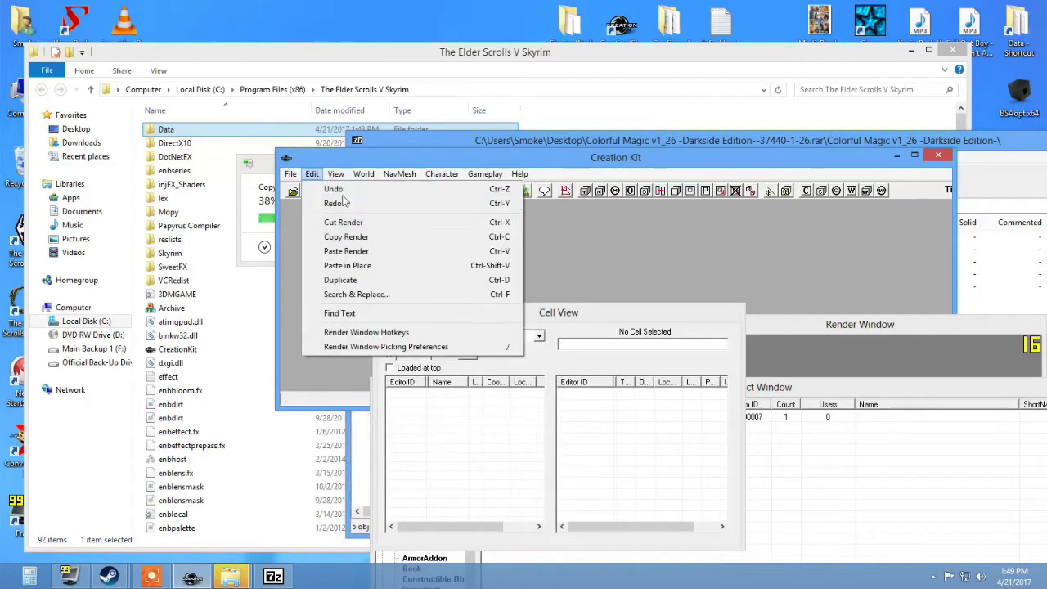
mouse_move(336, 173)
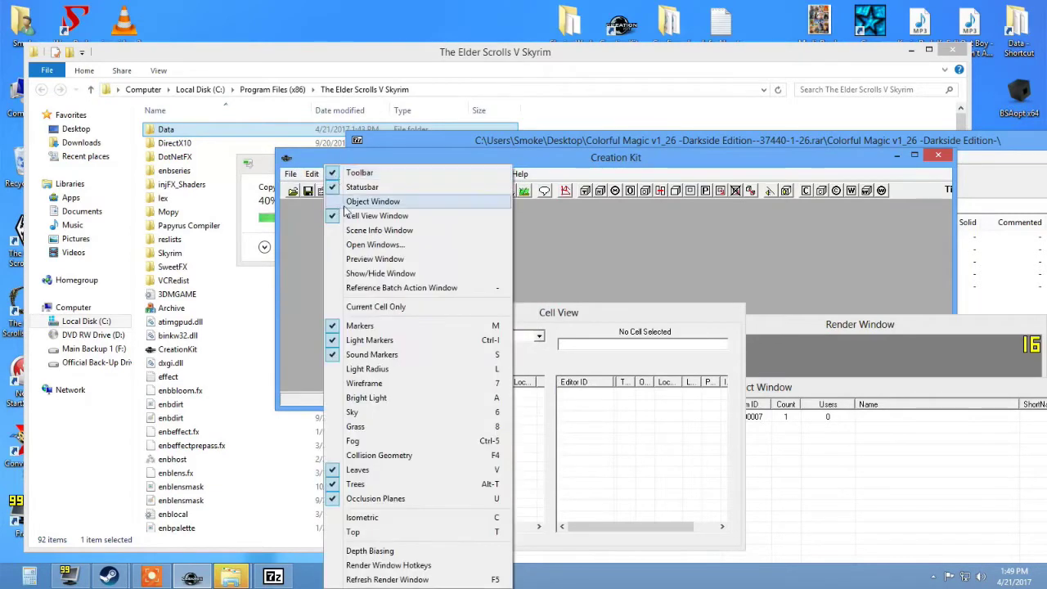
click(350, 202)
drag(538, 382, 501, 370)
click(563, 318)
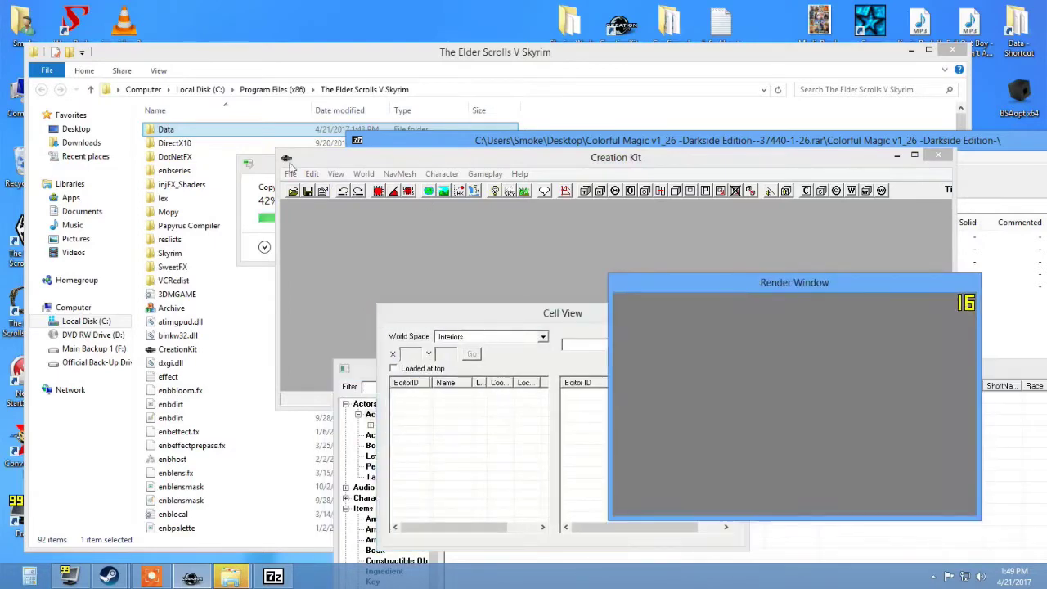
Reopen the Data dialog, go to 05 The Dovahkiin.esp and locate ssapbwk.esm among its parent masters.
click(290, 173)
click(311, 189)
click(401, 314)
key(End)
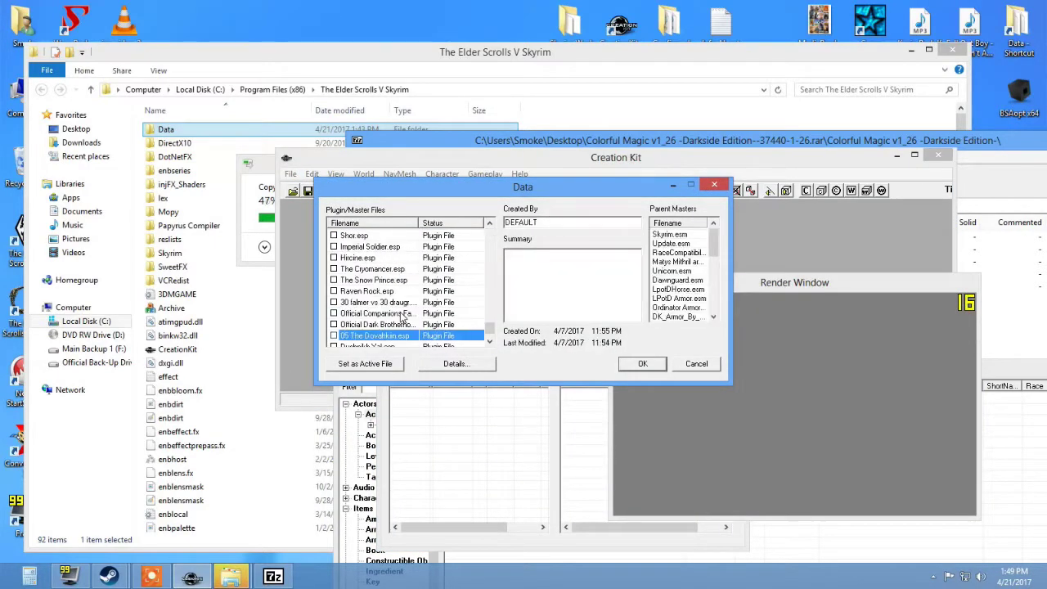
scroll(687, 262, down, 7)
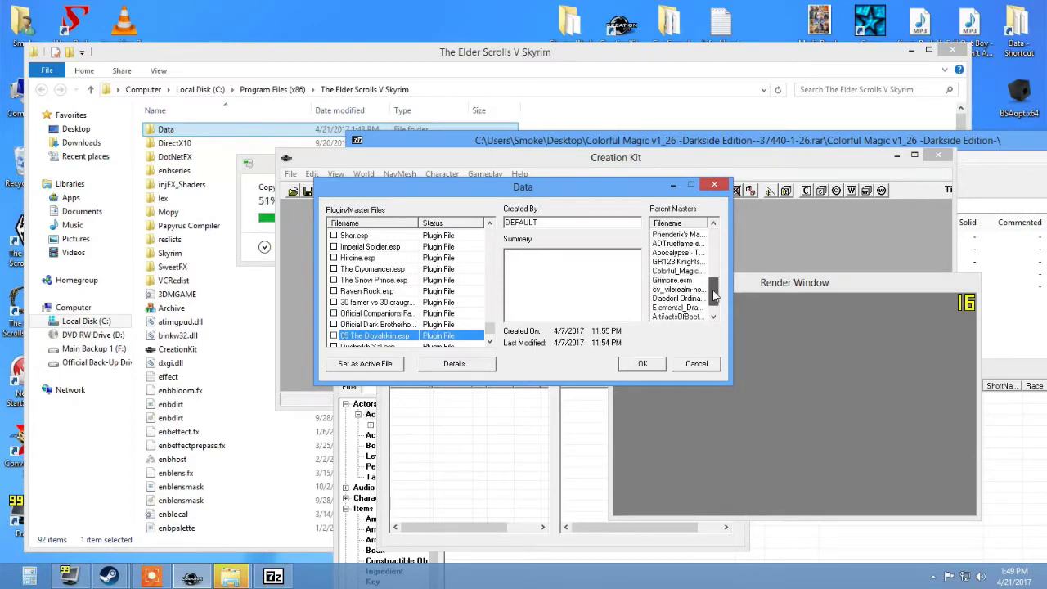
click(674, 242)
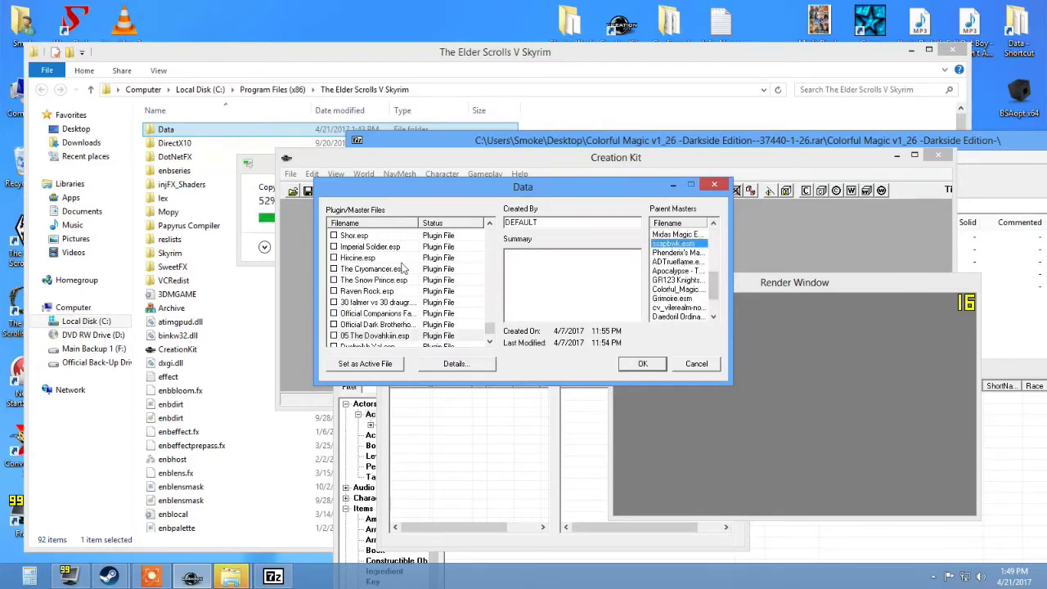
View the parent masters of The Snow Prince.esp, and return to the start of 05 The Dovahkiin.esp's master list.
click(376, 280)
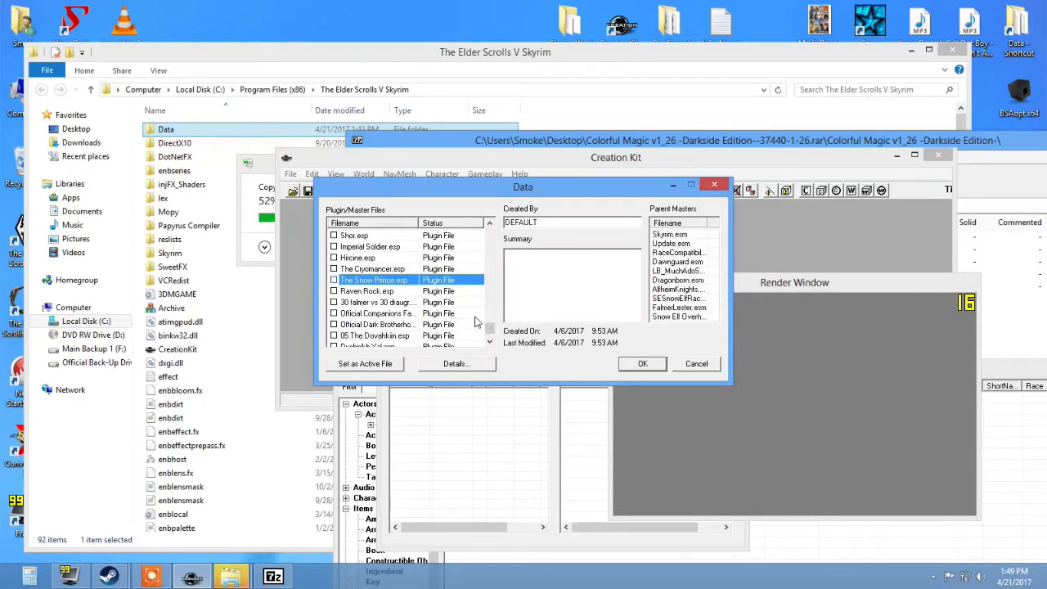
key(Down)
key(Down)
key(Down)
key(Down)
key(Down)
click(672, 299)
key(Home)
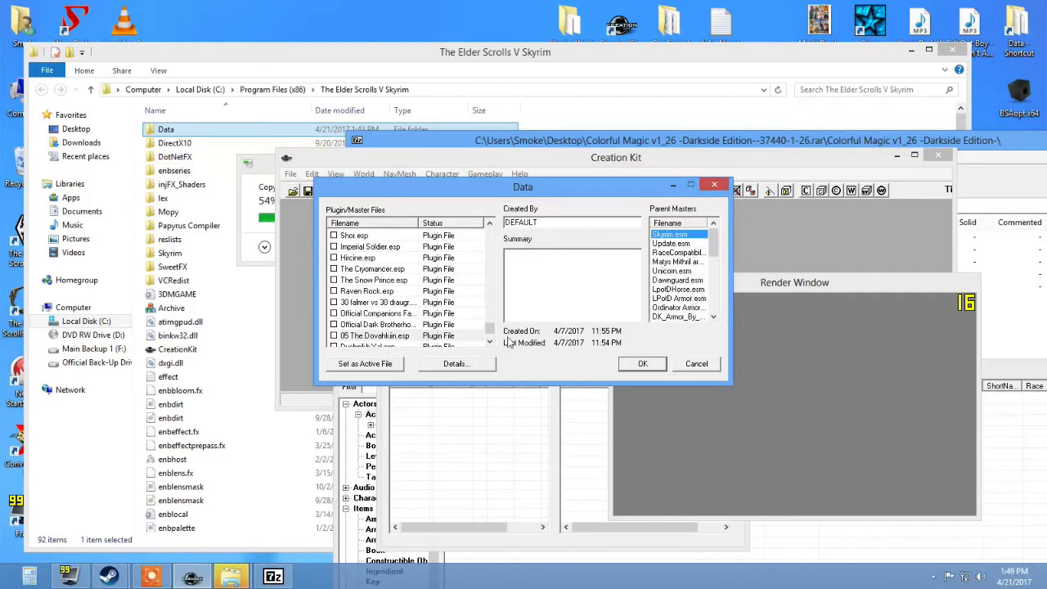
Look through the master files starting with S, and recheck the parent masters of 05 The Dovahkiin.esp.
click(431, 281)
key(s)
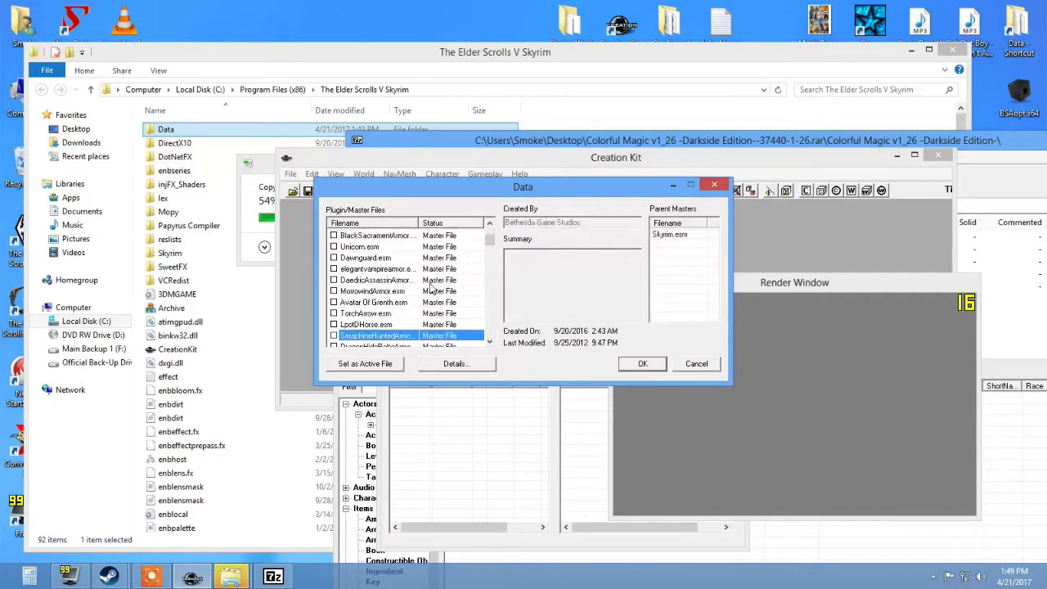
key(s)
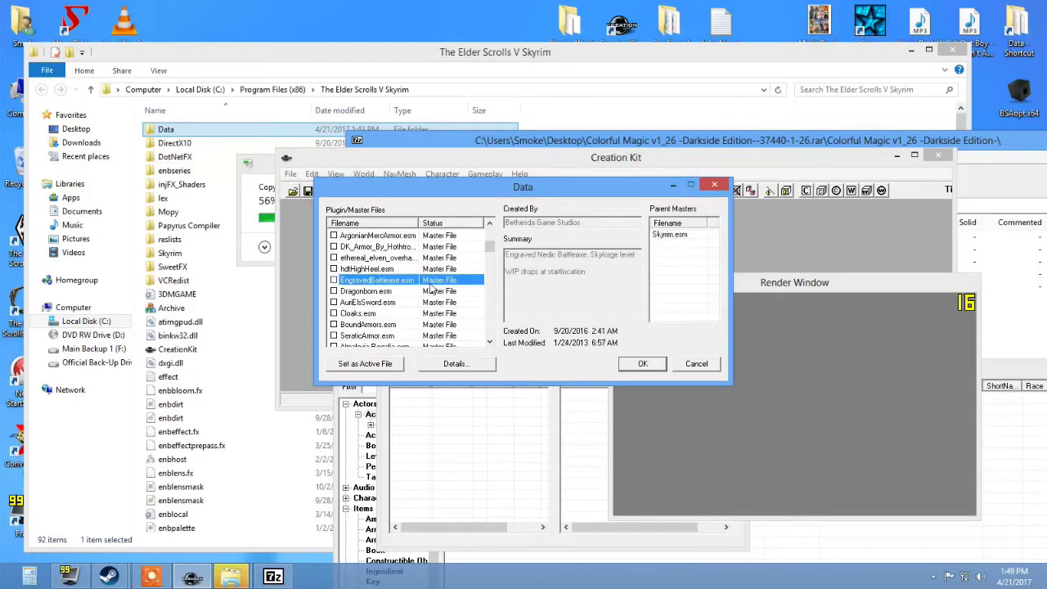
key(0)
drag(712, 255, 714, 283)
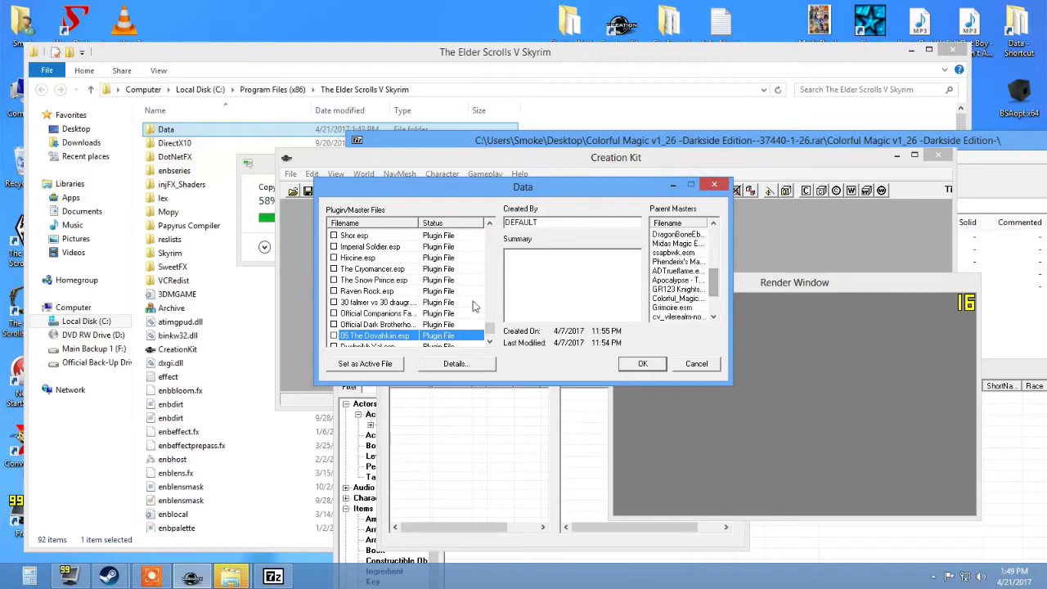
Find ssapbwk.esm in the plugin list and read its summary.
click(391, 305)
key(a)
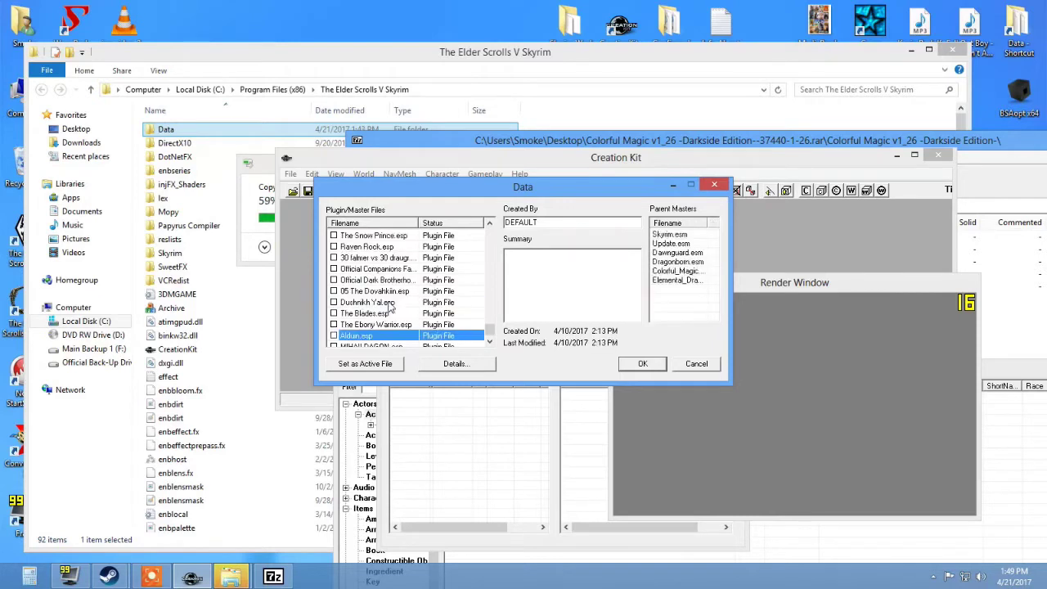
click(391, 303)
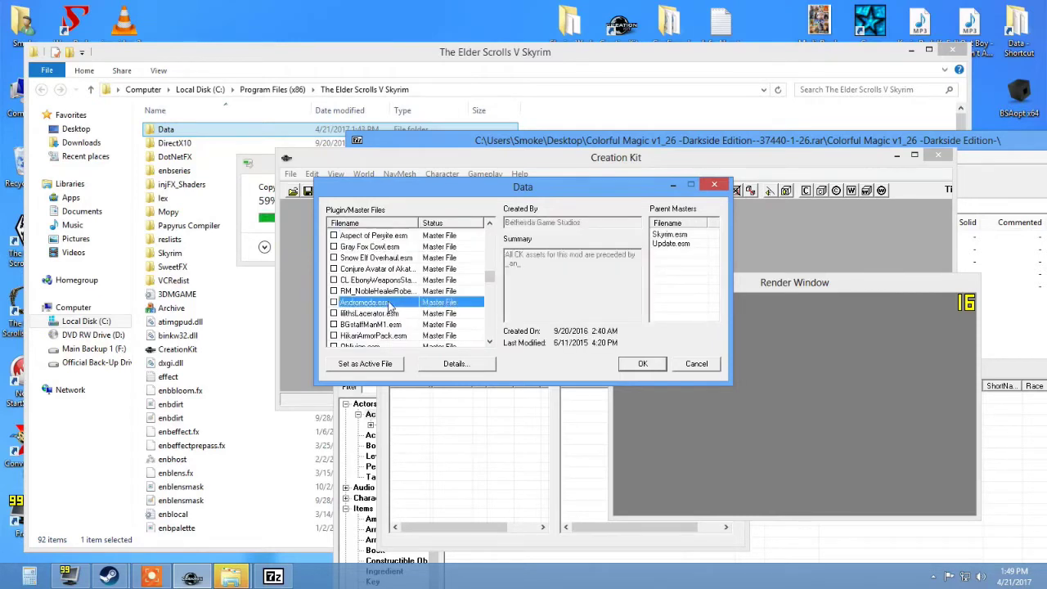
key(s)
key(s)
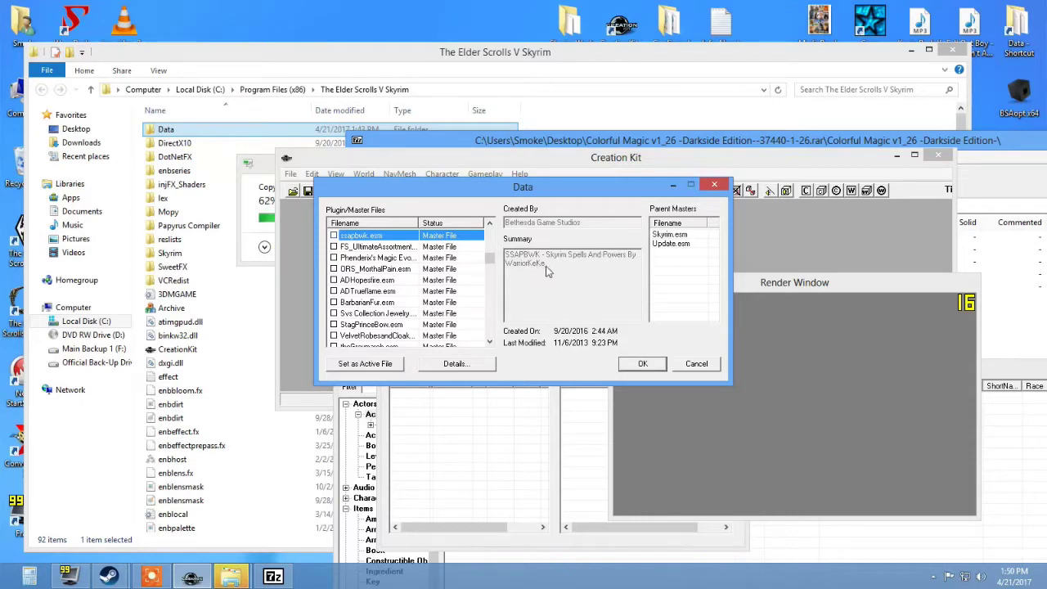
Select the Jagar Tharn FACEFIX plugin and examine ssapbwk.esm and Colorful_Magic among its parent masters.
click(375, 302)
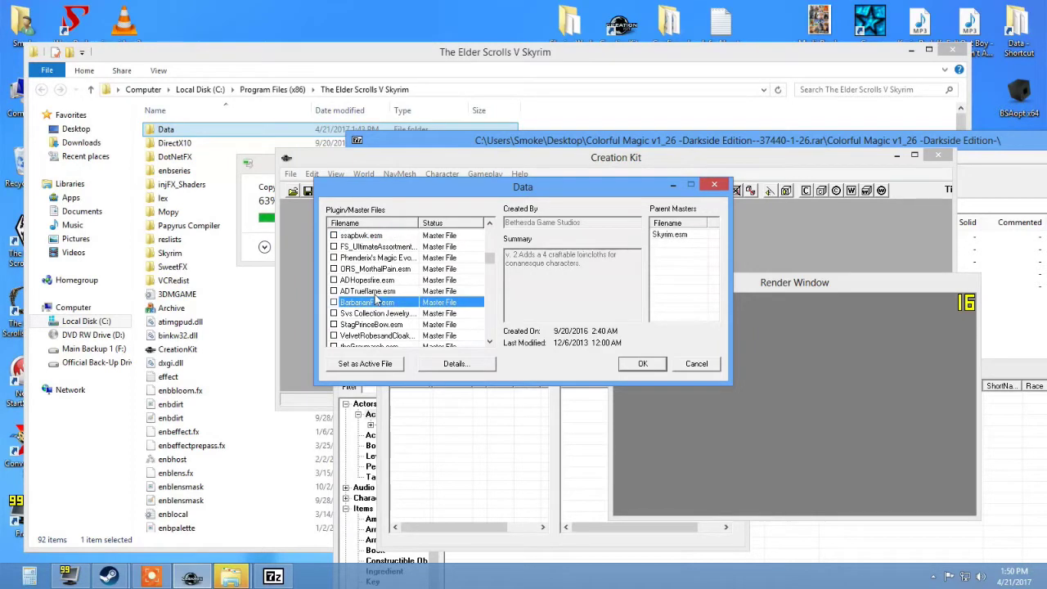
key(Page_Down)
key(Page_Down)
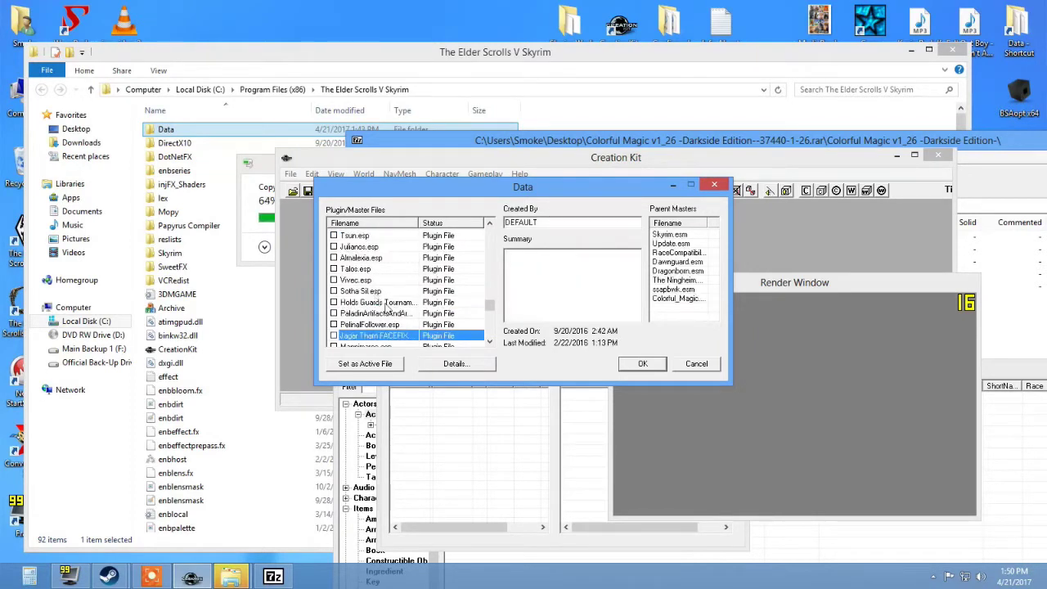
click(673, 290)
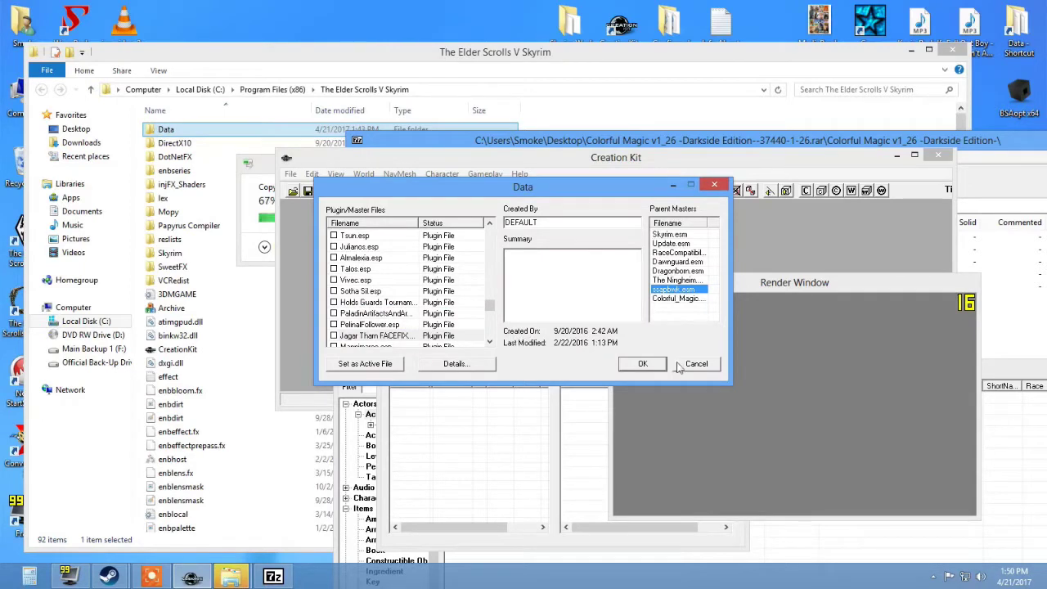
click(679, 300)
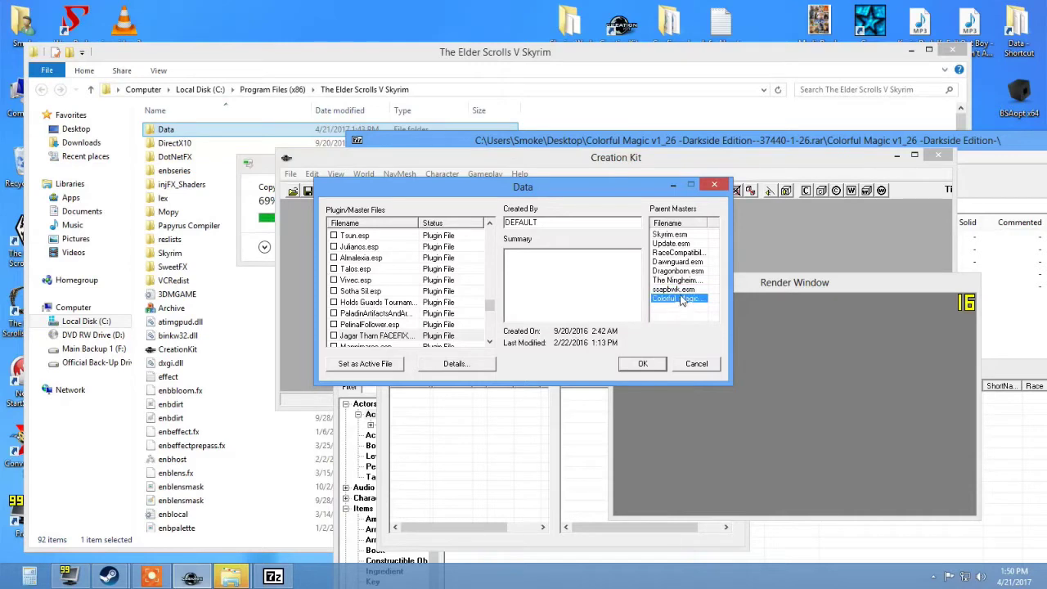
click(678, 291)
click(679, 299)
click(676, 292)
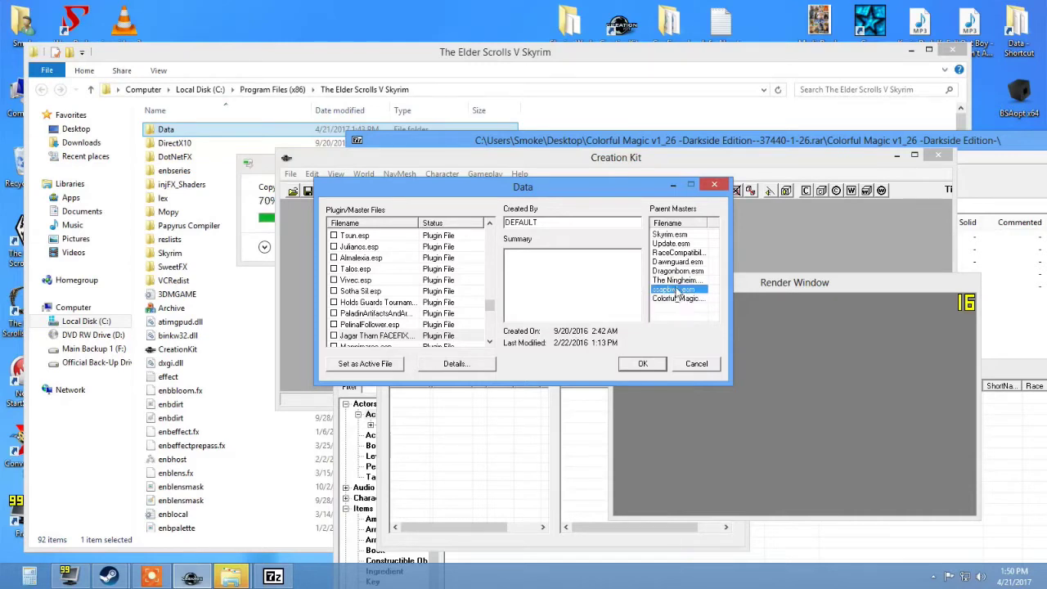
Examine the parent masters required by the Jagar Tharn FACEFIX plugin, including ssapbwk.esm and Colorful_Magic, and dismiss the Data dialog.
click(678, 281)
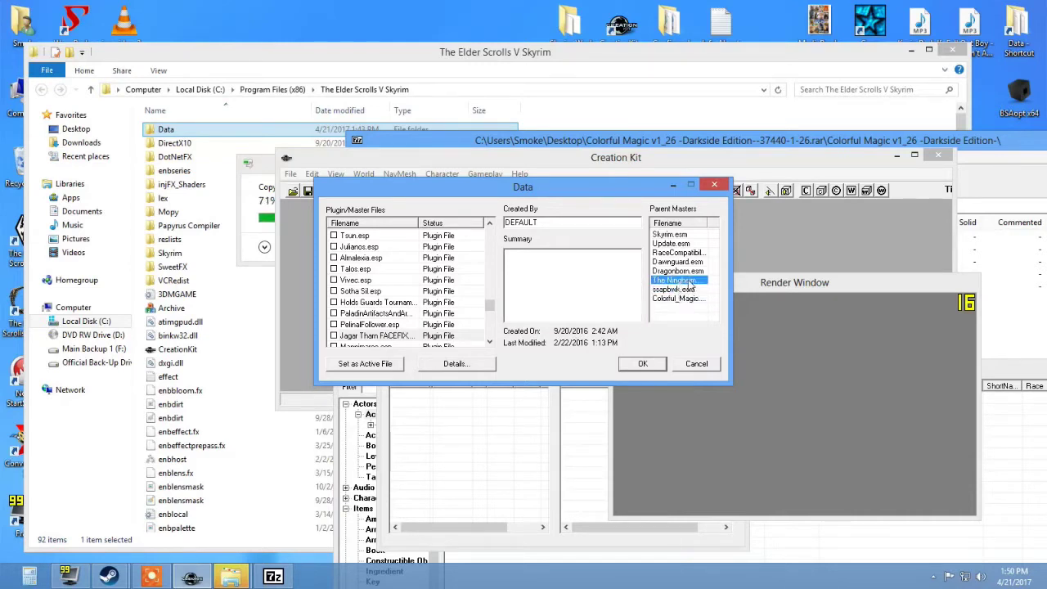
click(684, 291)
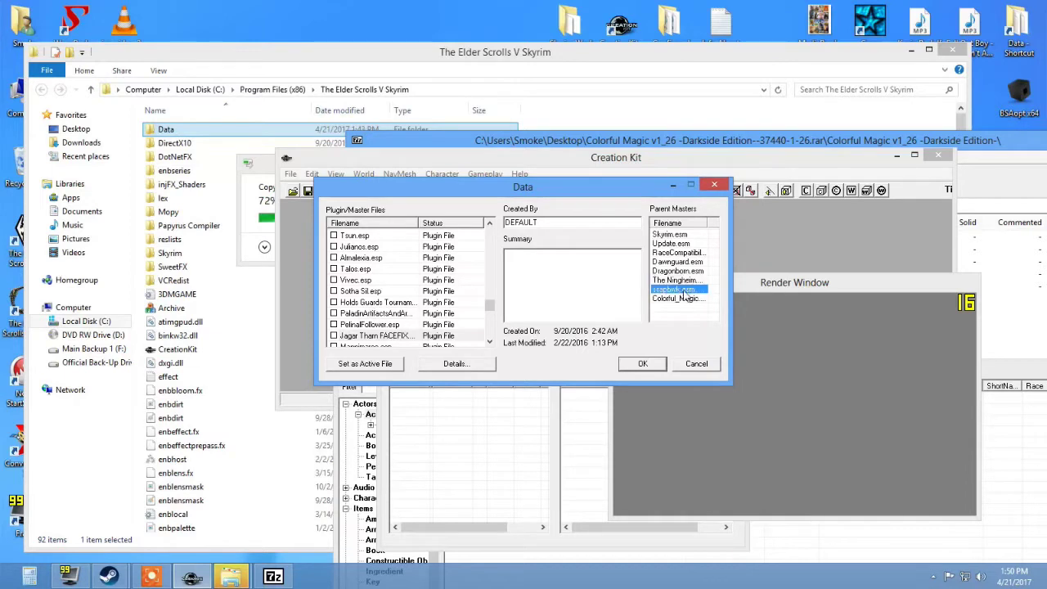
click(686, 299)
click(685, 290)
click(684, 281)
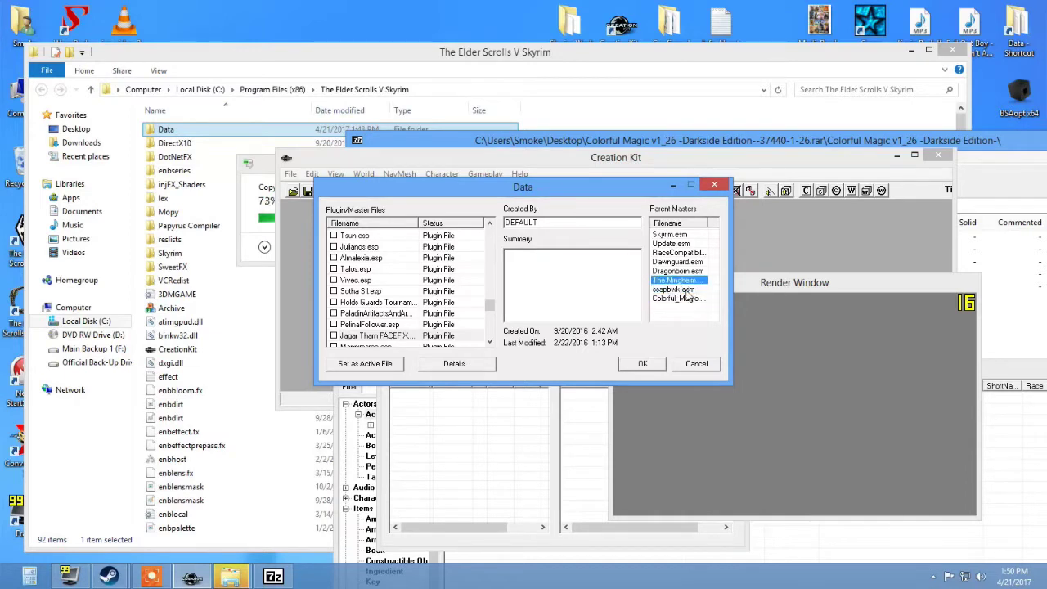
click(678, 300)
click(681, 291)
click(678, 282)
click(696, 362)
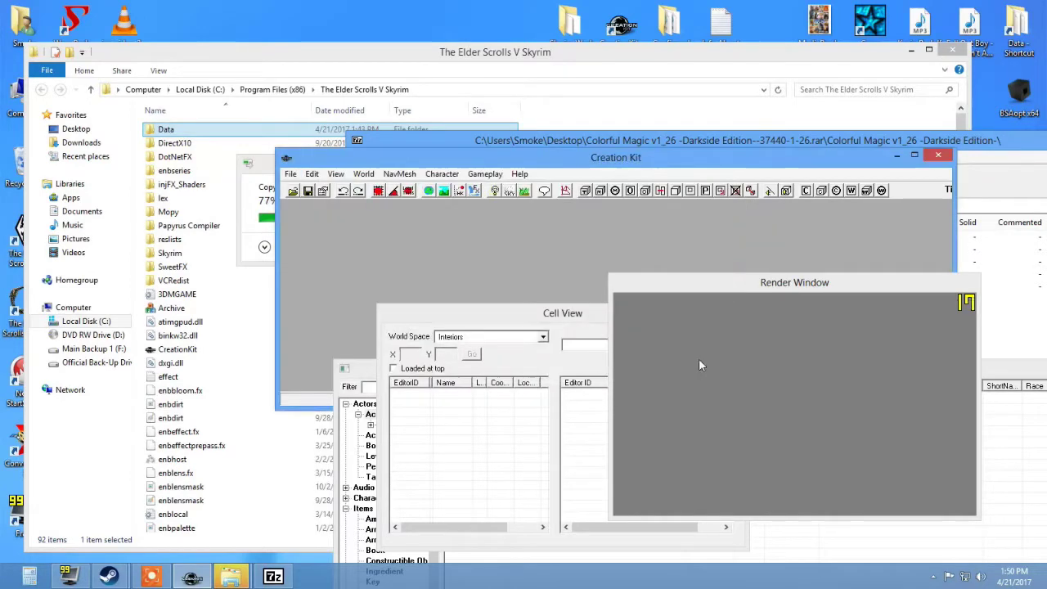
Reopen the plugin data list and select Miraak.esp to view its parent masters.
click(312, 173)
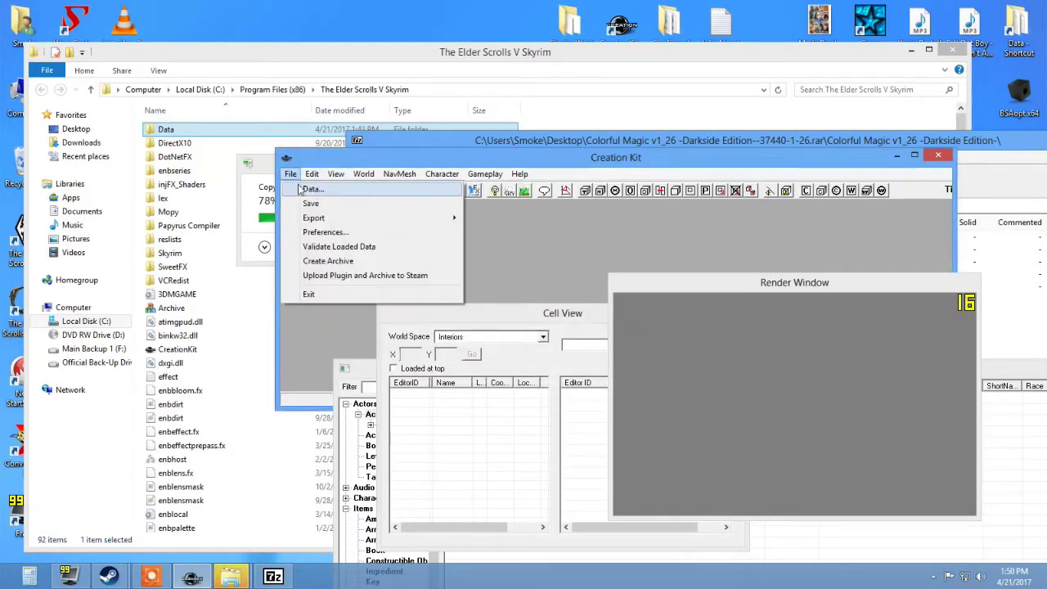
click(620, 397)
scroll(409, 295, down, 5)
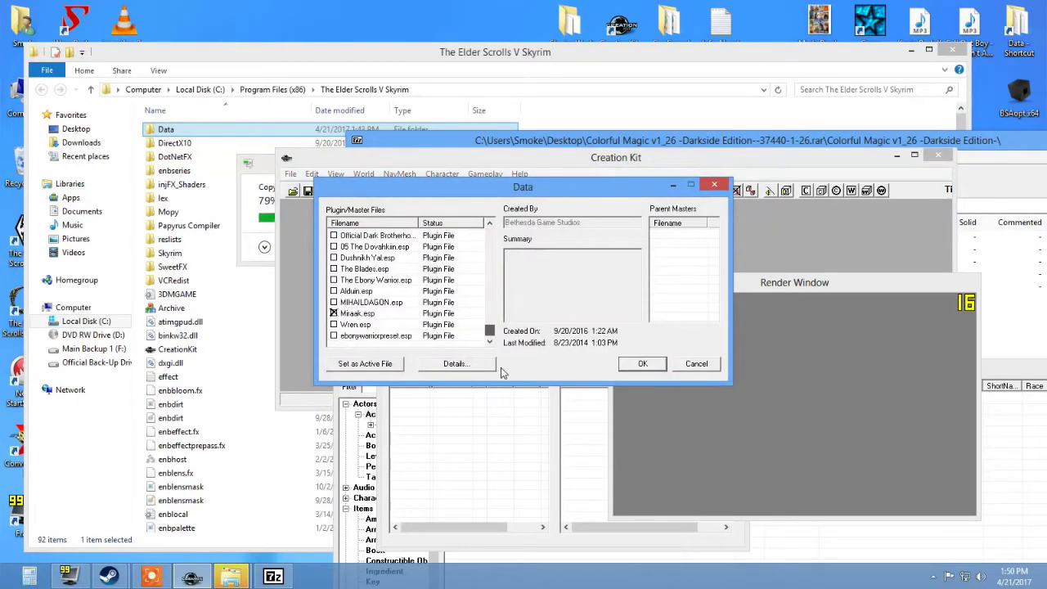
click(400, 335)
click(400, 325)
click(394, 314)
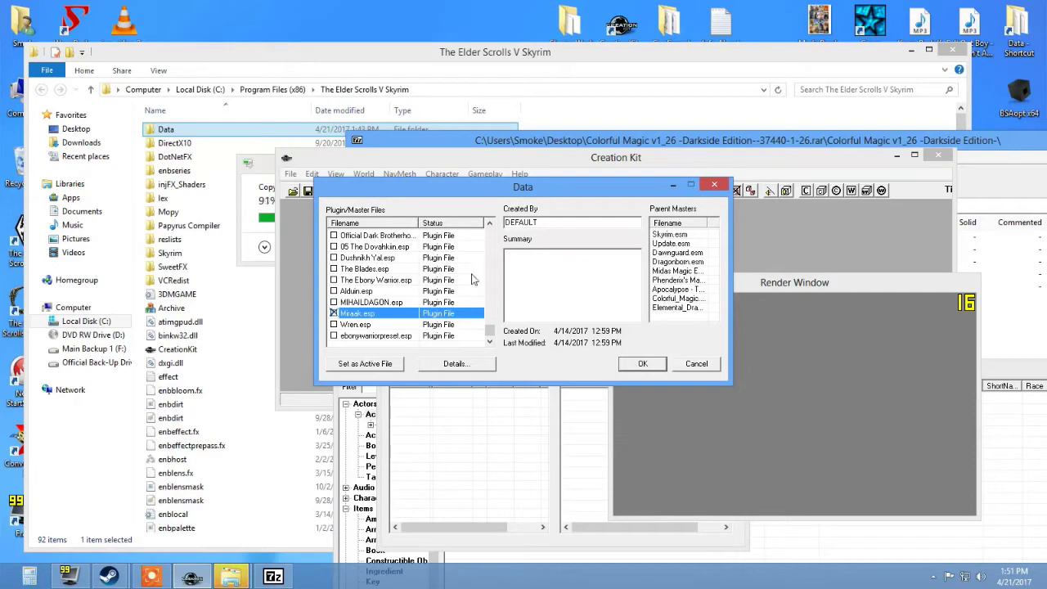
Move the copy progress and Data windows aside, cancel the Data dialog and clear all windows from the desktop.
click(272, 165)
drag(272, 165, 220, 167)
drag(433, 204, 517, 323)
key(super+Home)
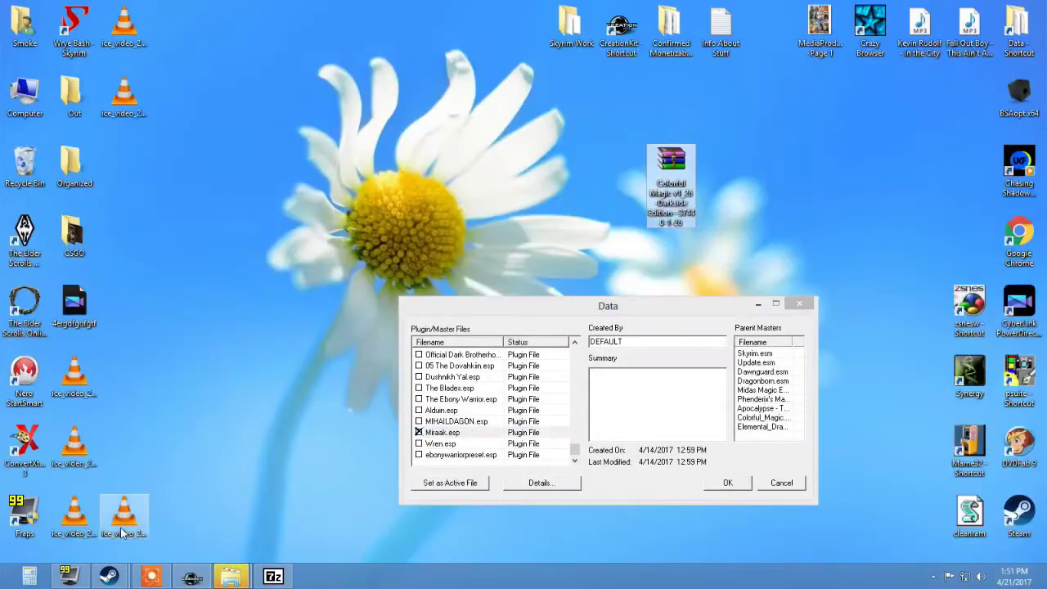
key(super+Home)
click(781, 483)
key(super+d)
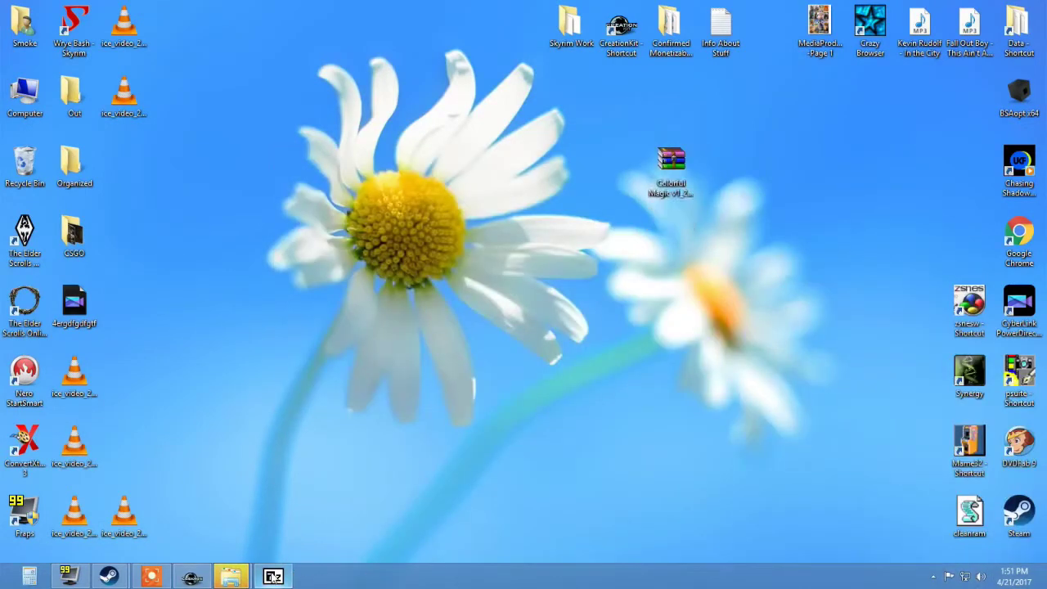
Bring up the file copy window to check the progress of the mod file transfer.
click(233, 577)
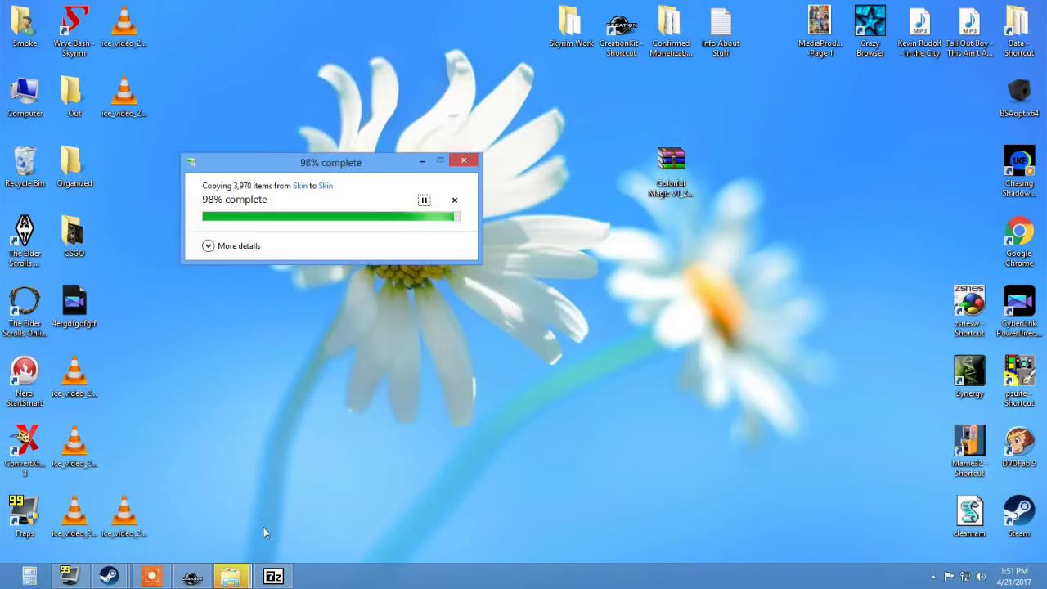
click(232, 576)
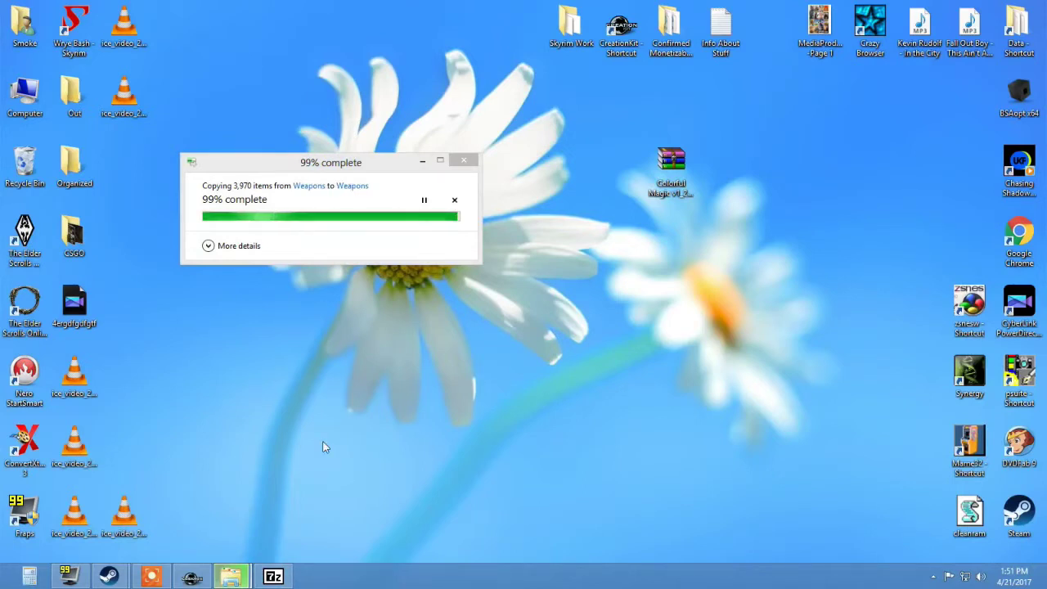
drag(323, 168, 735, 328)
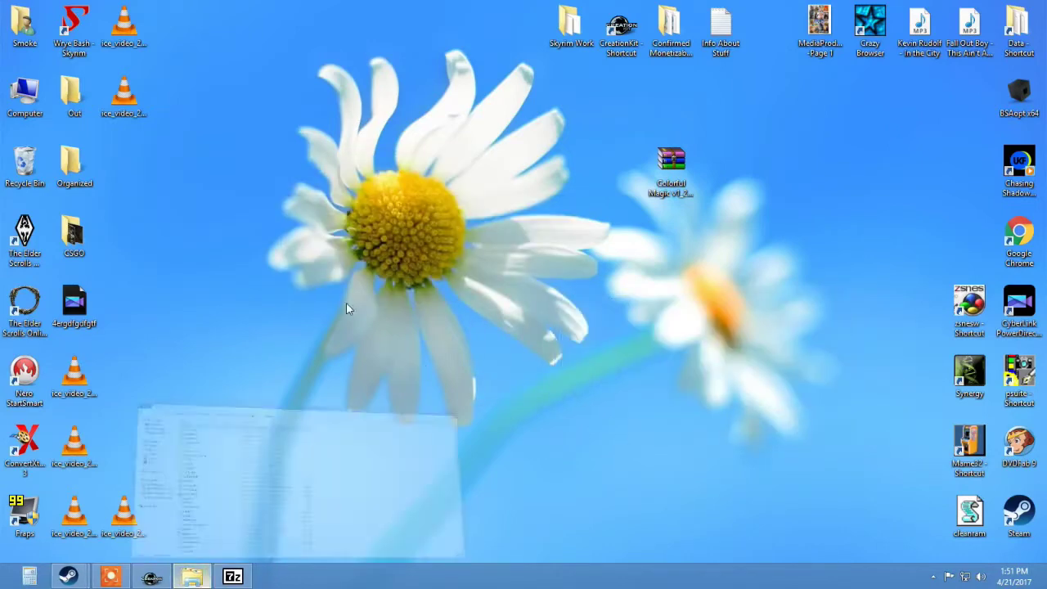
Restore the Skyrim folder window and close the Colorful Magic archive.
click(192, 577)
click(267, 577)
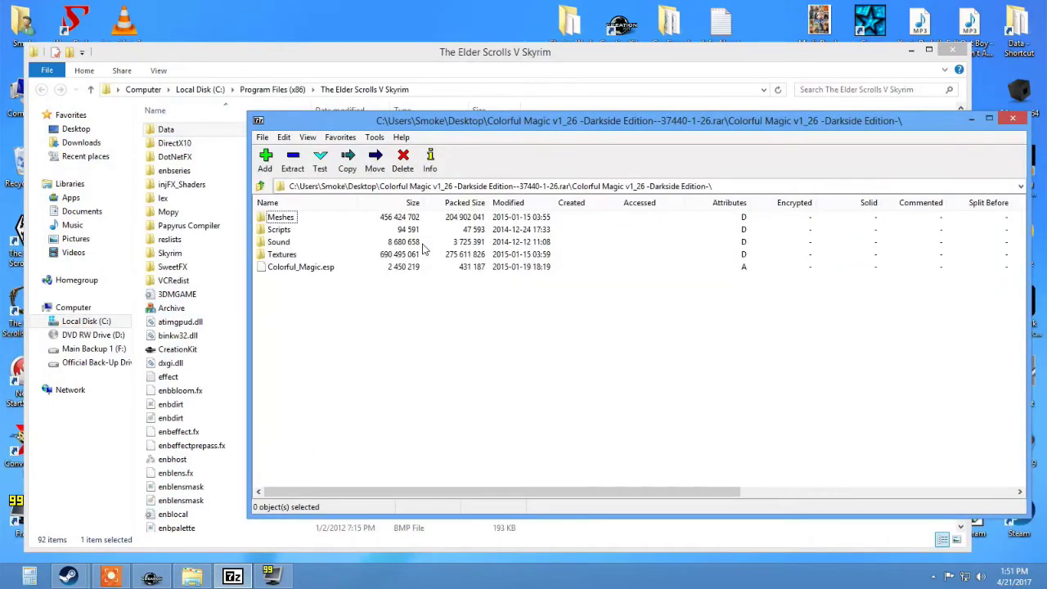
click(1013, 120)
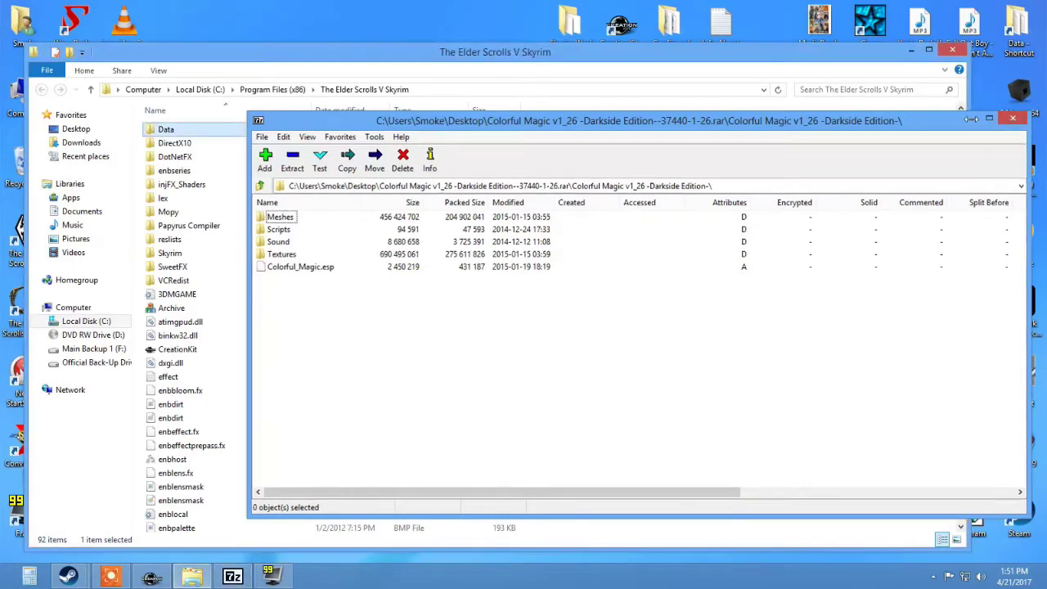
Locate and compare Colorful_Magic.esm and Colorful_Magic.esp in Skyrim's Data folder, and close the folder.
drag(387, 50, 409, 53)
double_click(257, 133)
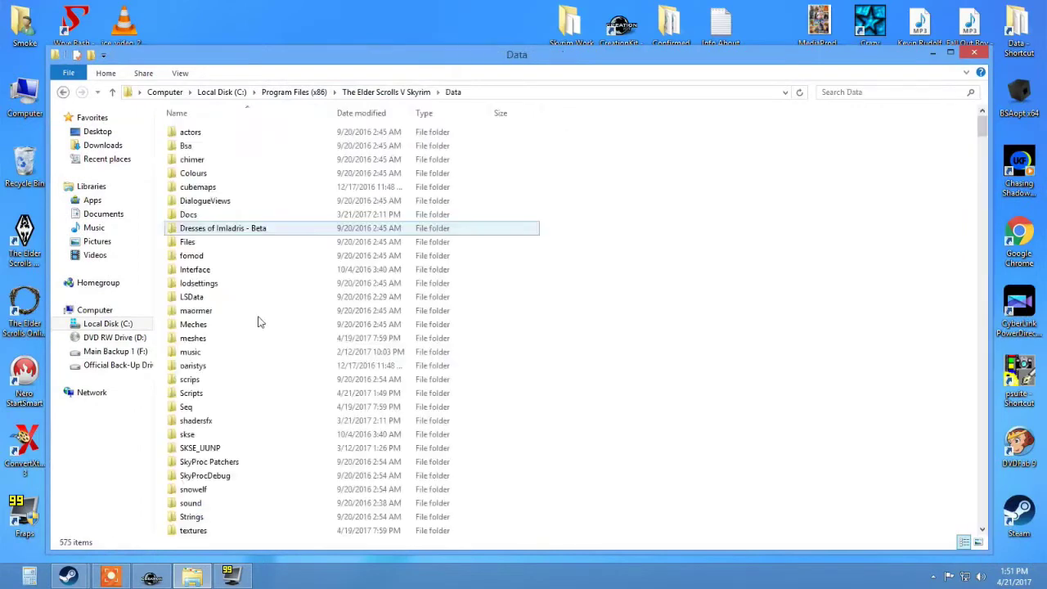
click(298, 369)
text(cold)
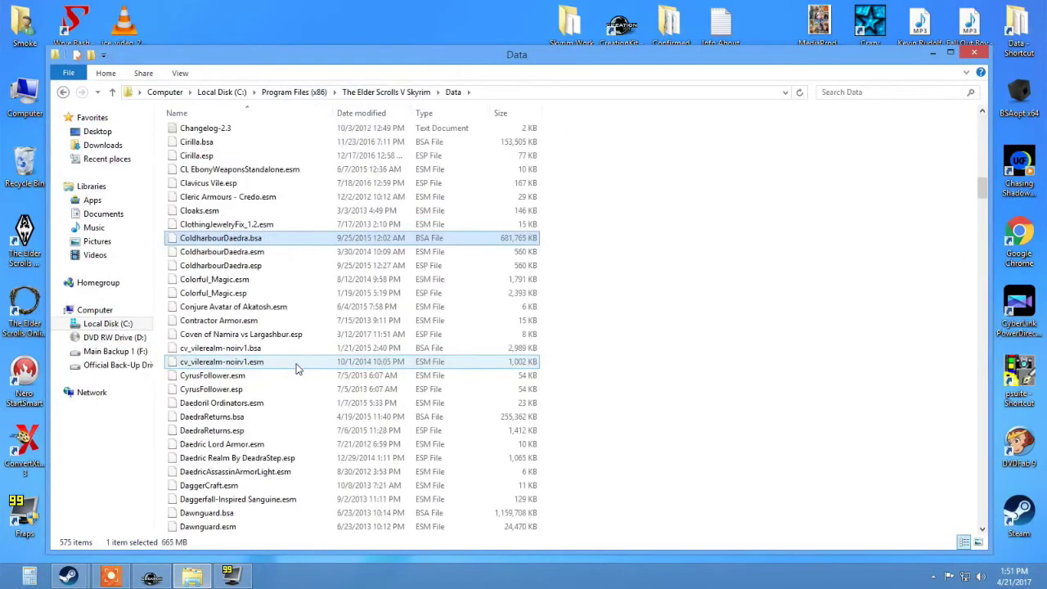
click(238, 293)
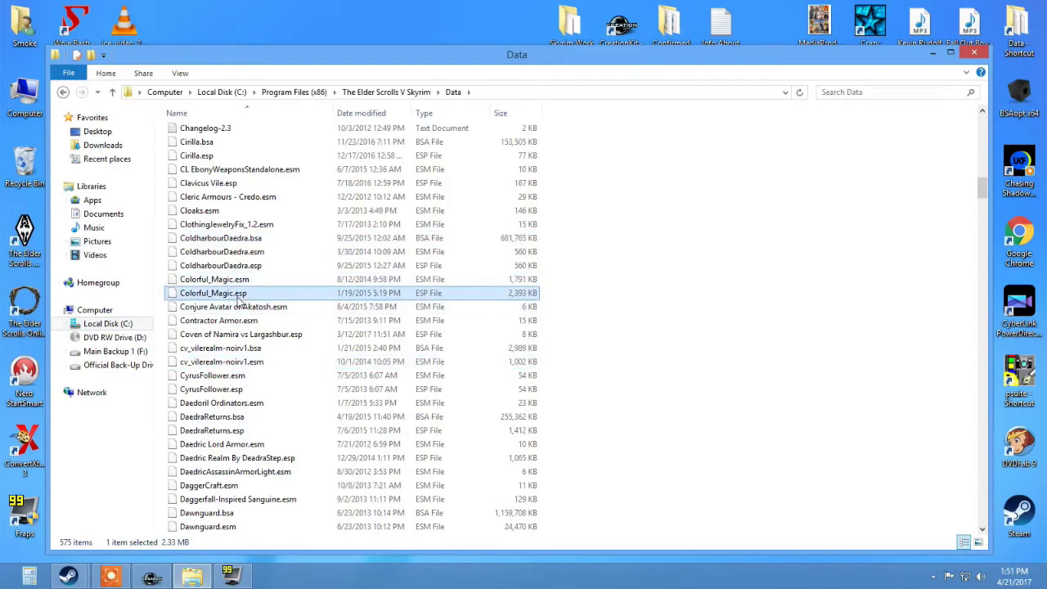
click(241, 282)
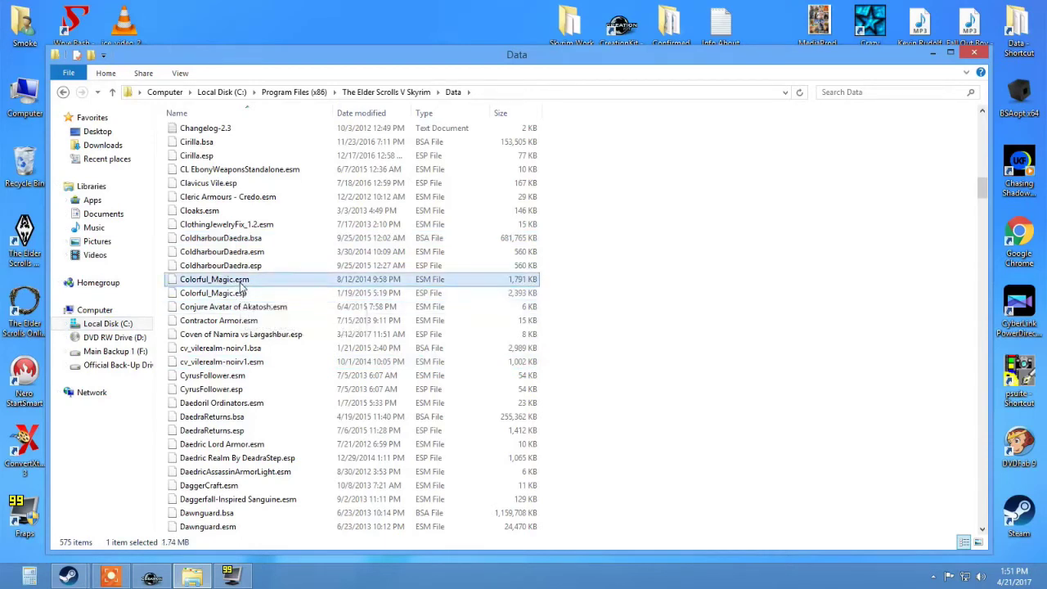
click(245, 297)
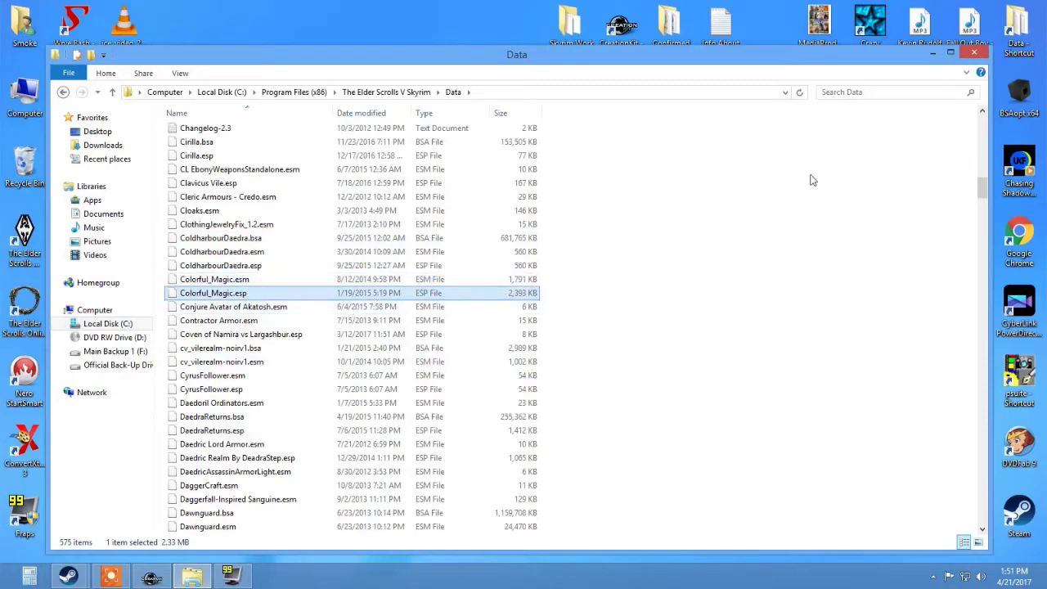
click(974, 52)
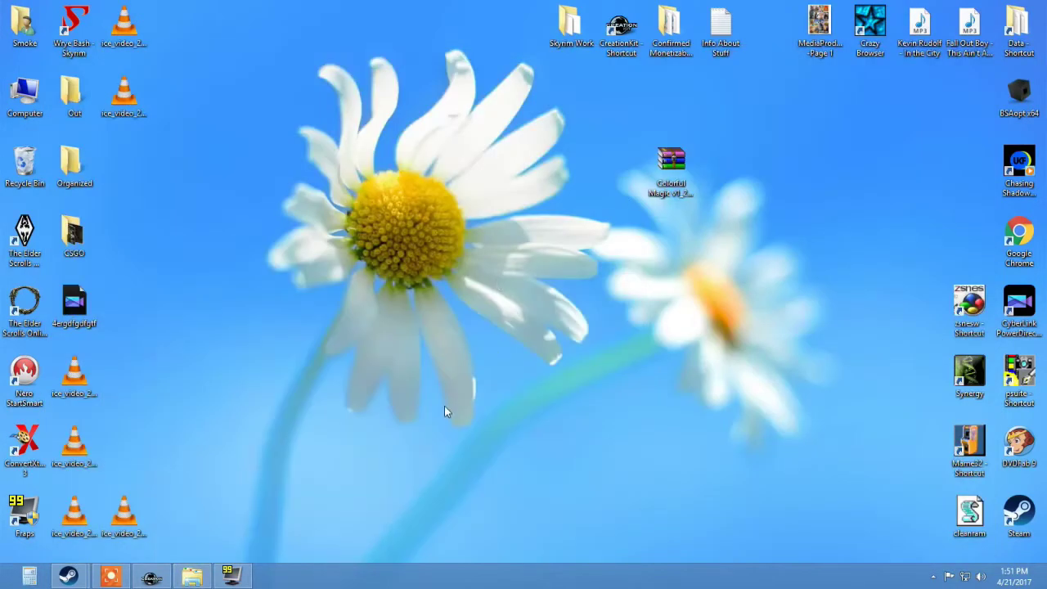
Move the Colorful Magic archive from the desktop to the Recycle Bin.
click(162, 577)
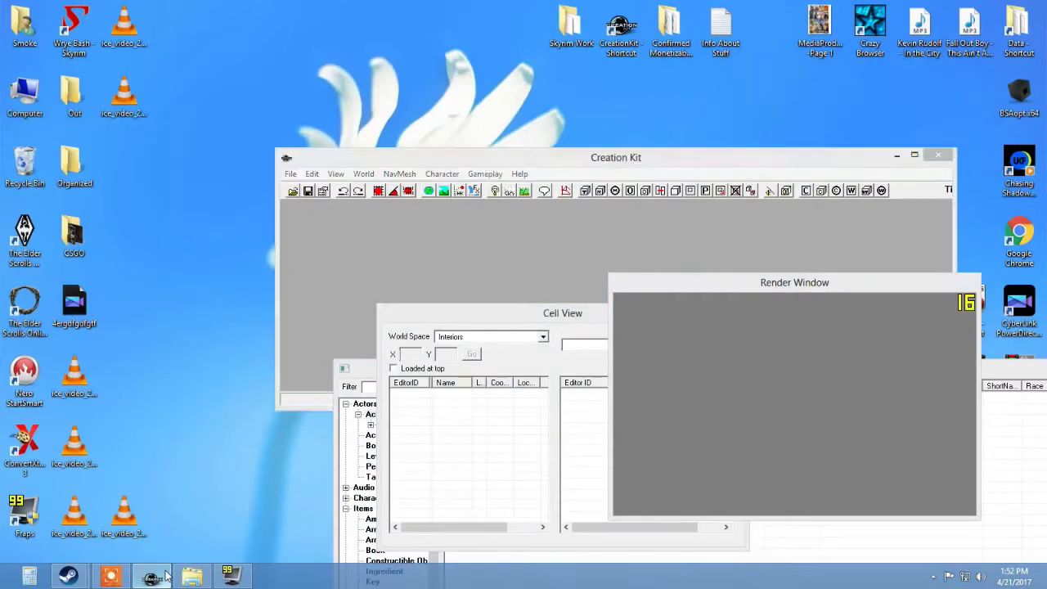
click(164, 577)
click(111, 576)
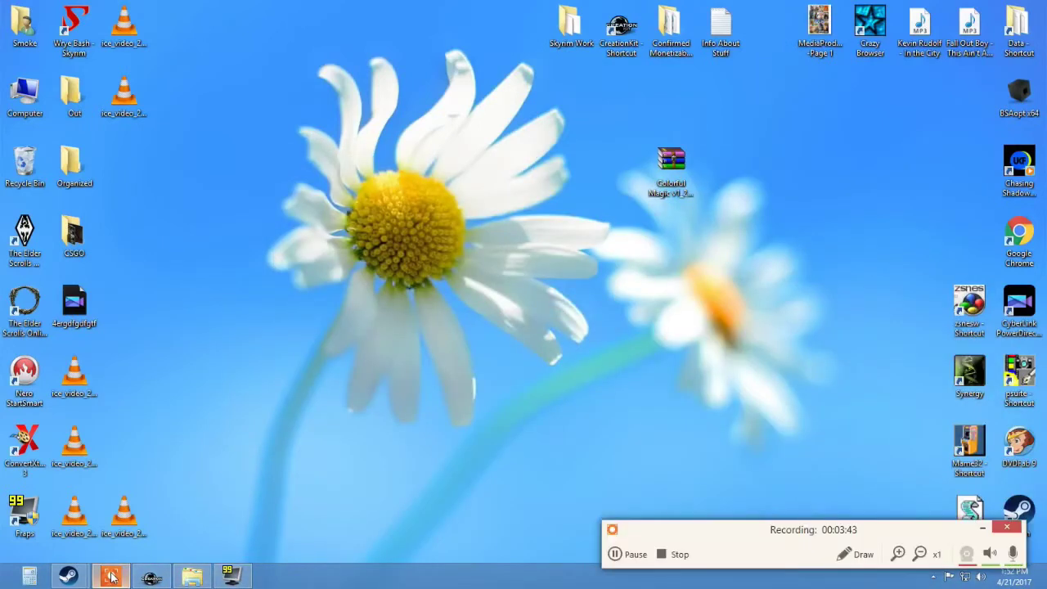
drag(669, 164, 26, 166)
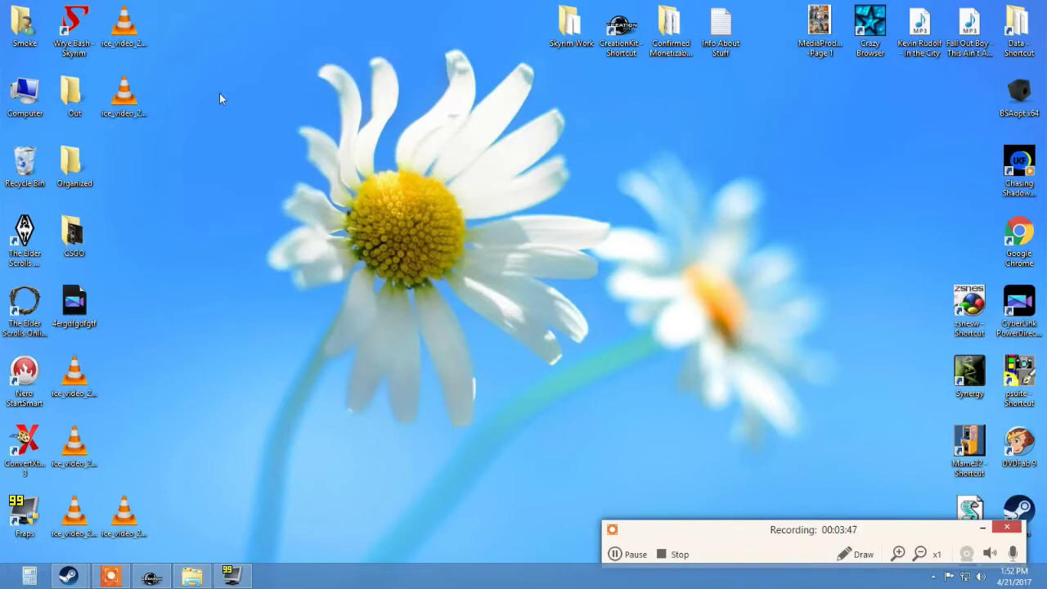
Launch Wrye Bash for Skyrim from the desktop with administrator rights and allow it to run.
right_click(65, 27)
click(133, 77)
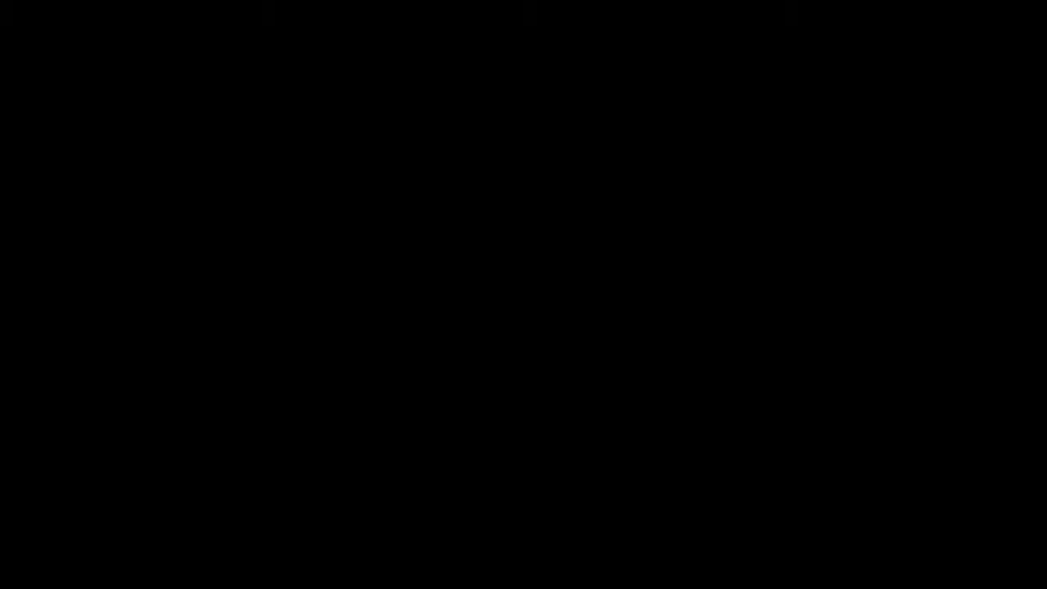
click(580, 304)
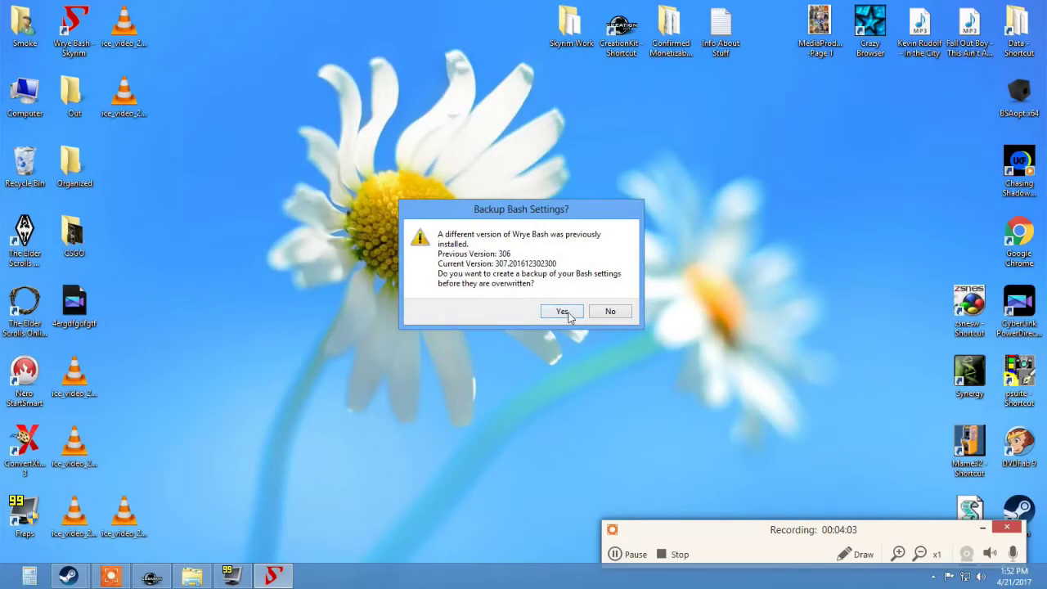
Create a backup of the existing Bash settings before they are overwritten.
click(566, 313)
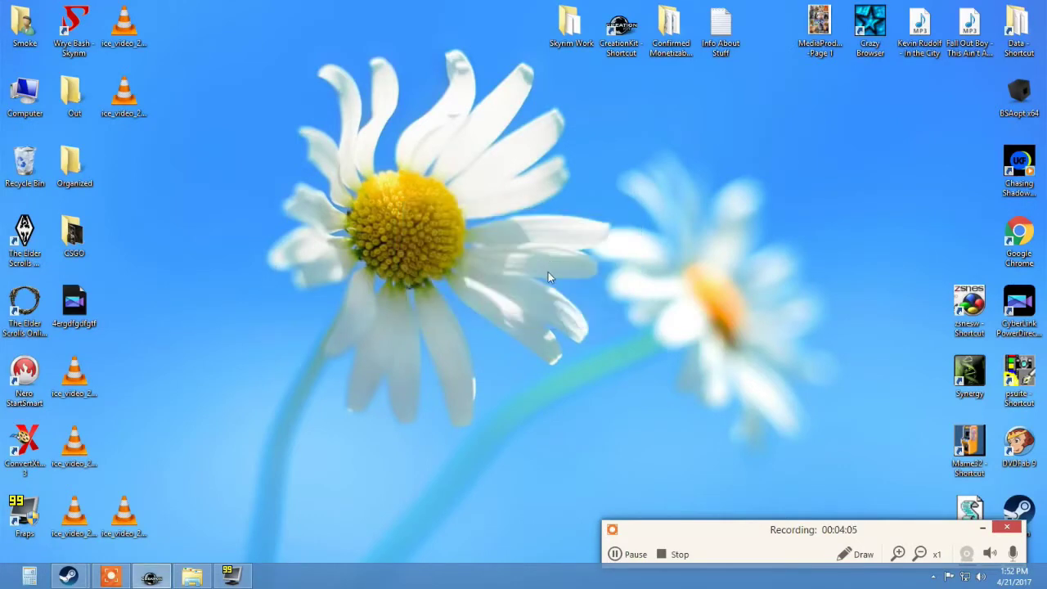
drag(345, 9, 565, 102)
click(628, 386)
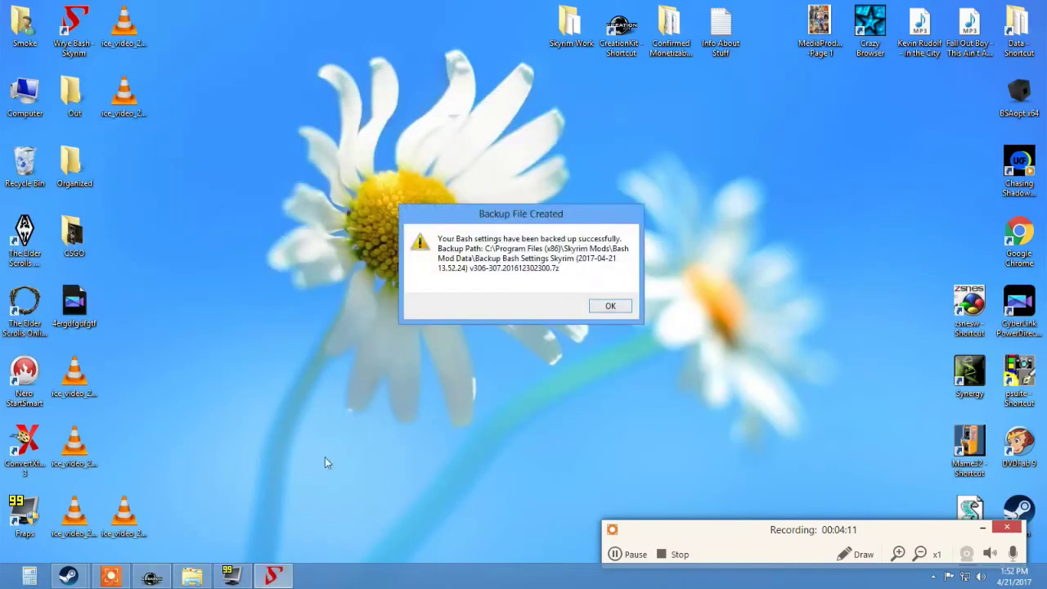
click(598, 307)
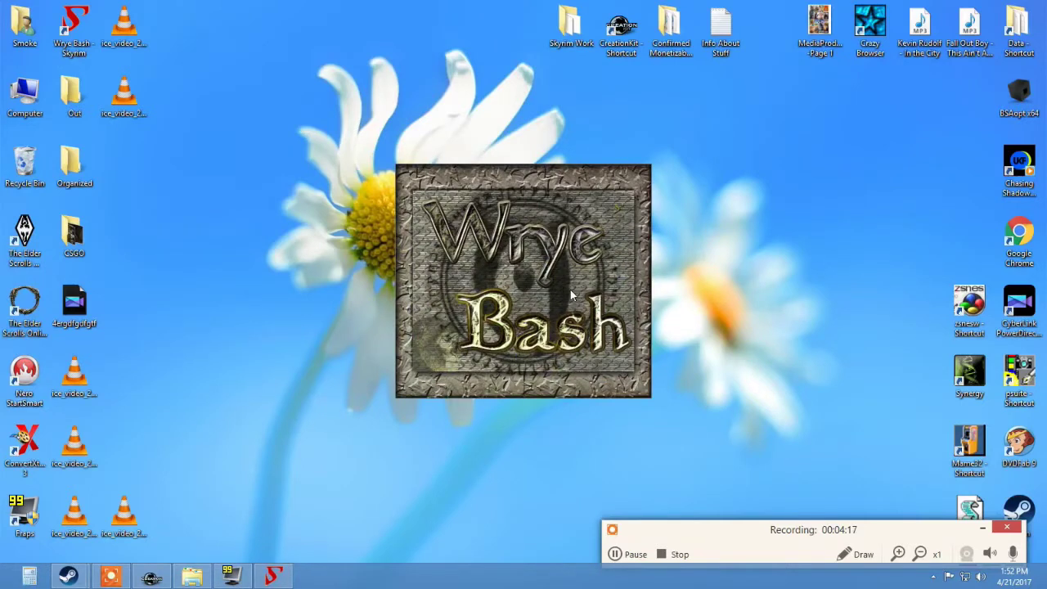
Empty the Recycle Bin, permanently deleting its contents.
right_click(23, 169)
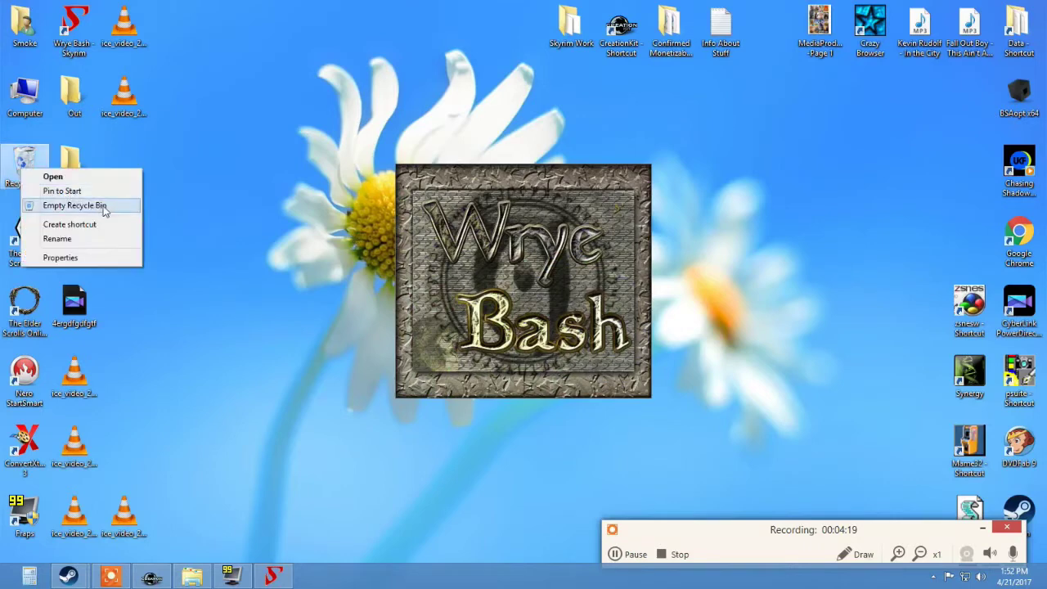
click(74, 206)
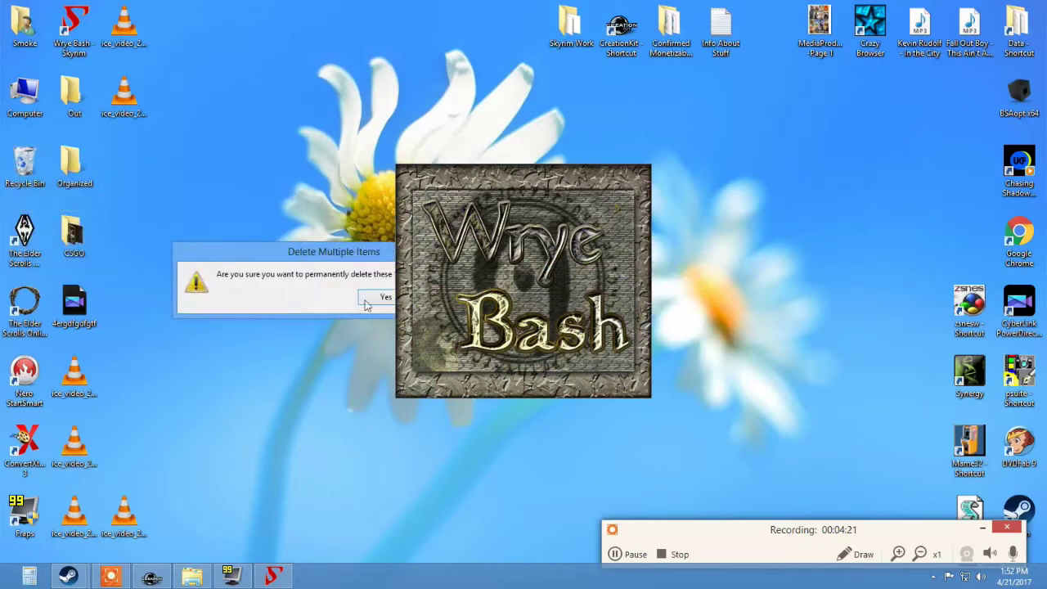
click(366, 303)
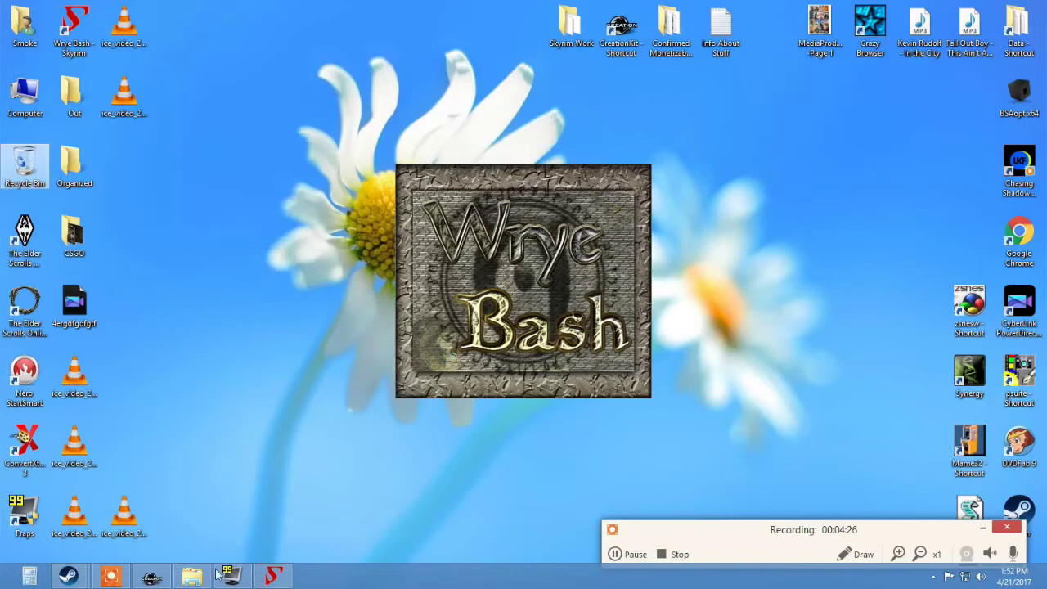
In the Creation Kit's data file list, mark Miraak.esp for loading, move the dialog aside and inspect its parent masters.
click(312, 174)
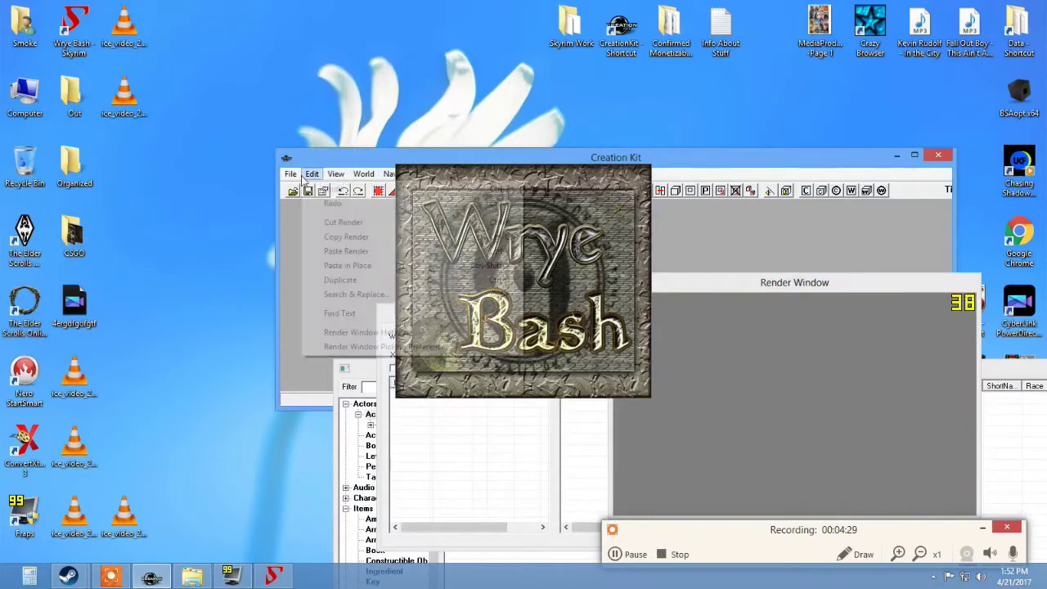
click(307, 187)
click(379, 325)
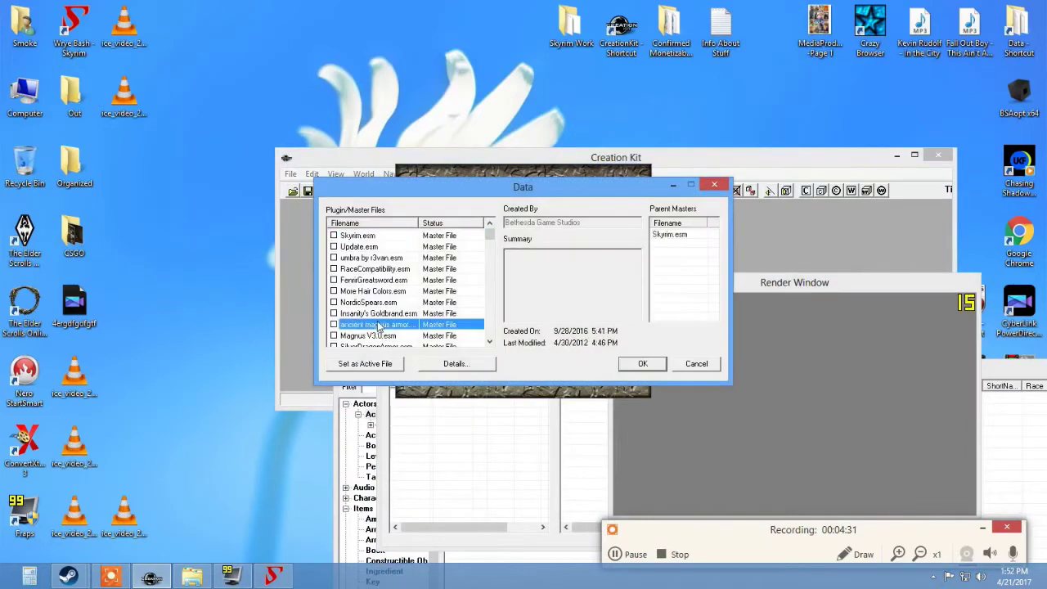
scroll(379, 325, down, 10)
double_click(380, 326)
drag(534, 195, 804, 317)
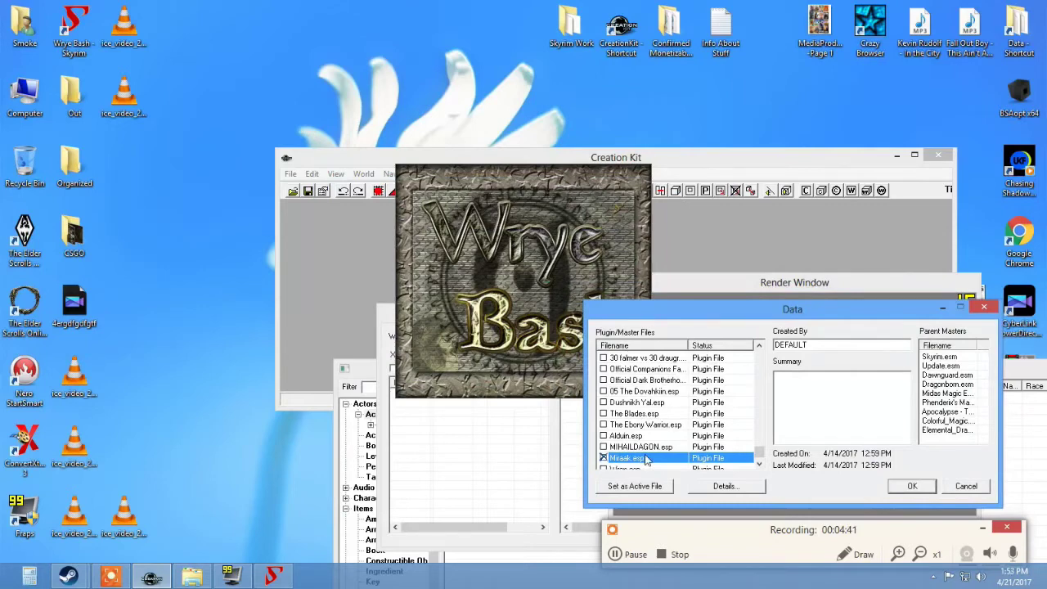
click(966, 403)
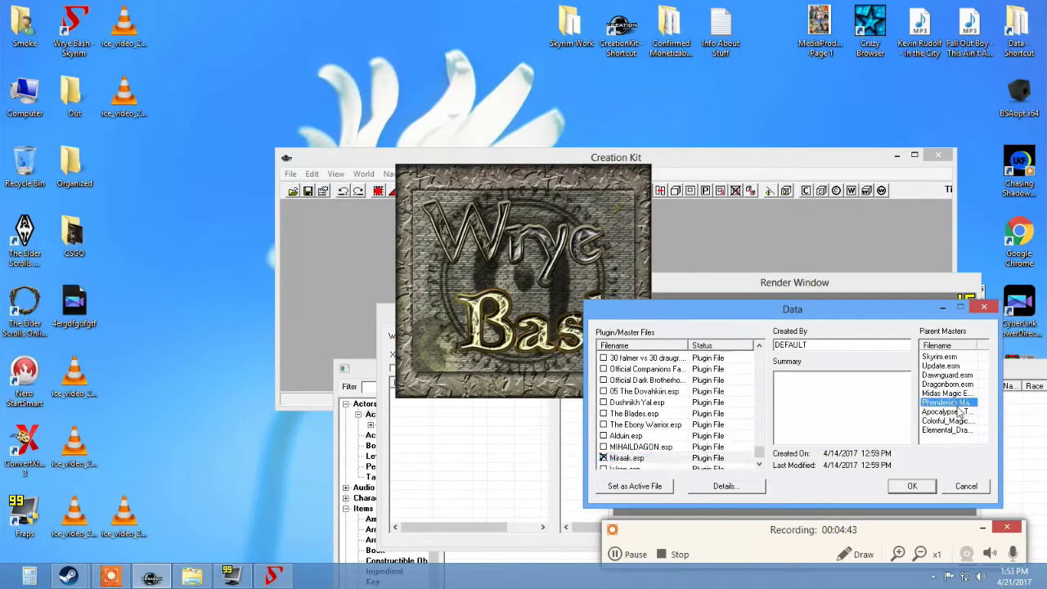
click(956, 412)
mouse_move(956, 414)
mouse_down()
mouse_move(945, 368)
mouse_move(955, 421)
mouse_up()
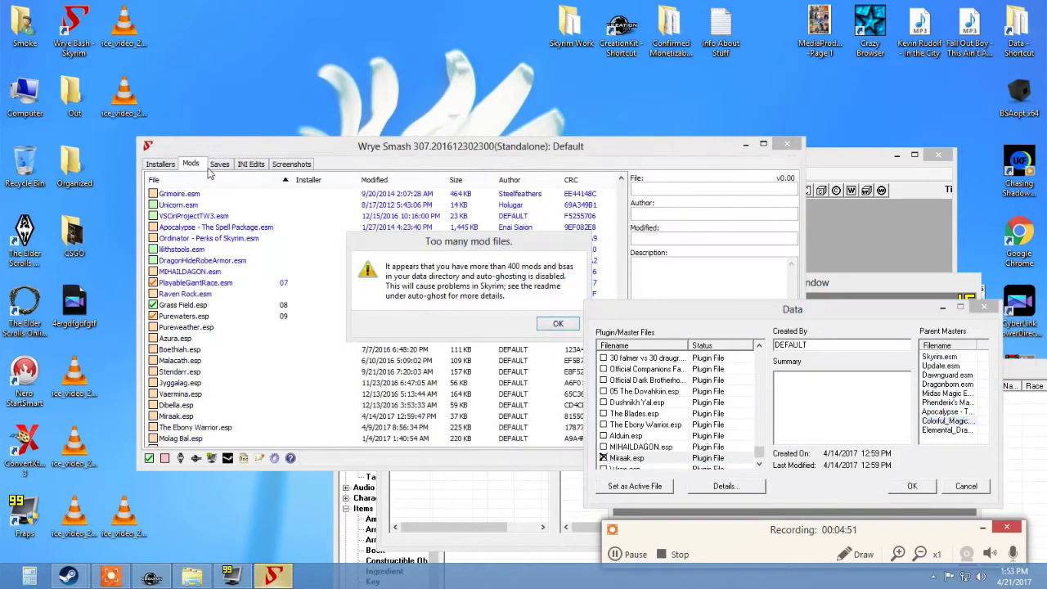
Dismiss the startup warnings in Wrye Bash and move its window clear of the Creation Kit's Data dialog.
key(Return)
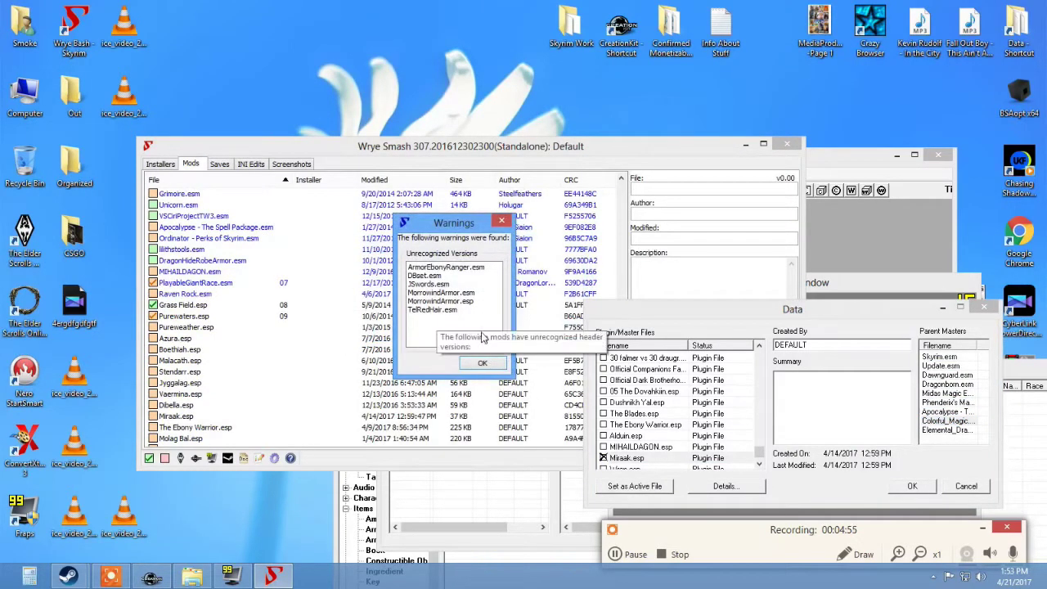
click(482, 363)
drag(467, 153, 391, 166)
Compare Miraak.esp's parent masters with the Wrye Bash mod list, locating Elemental_Dragons.esp and Midas Magic Expanded.esp.
scroll(327, 327, down, 10)
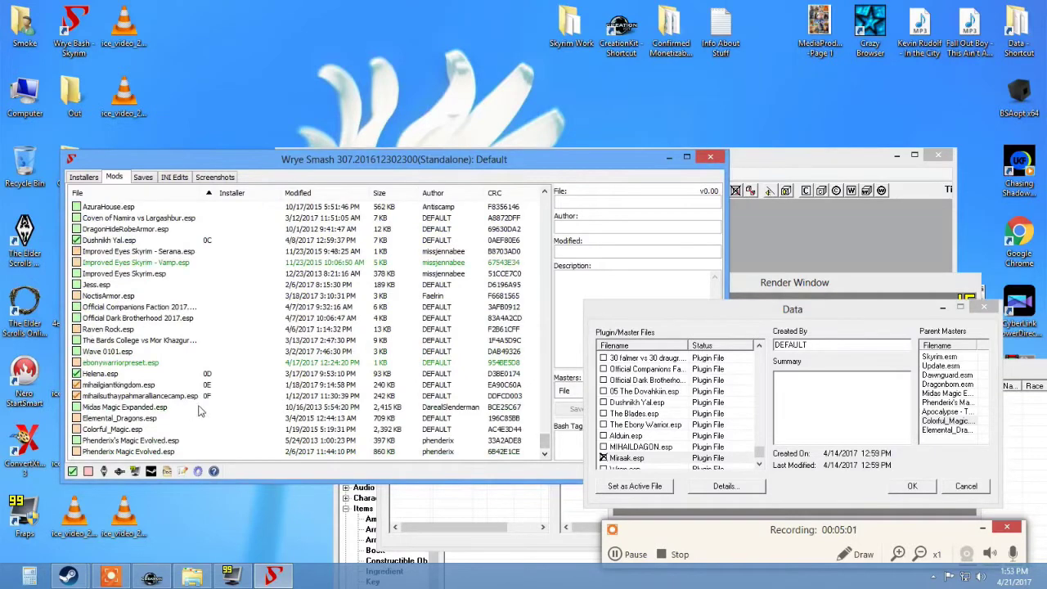
click(626, 459)
click(241, 168)
click(192, 420)
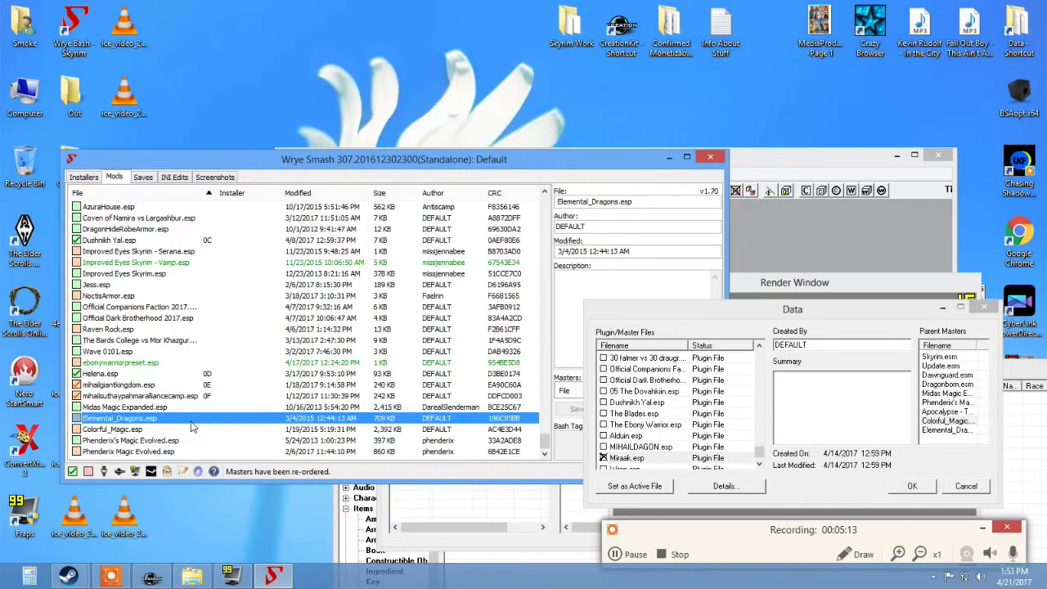
click(938, 407)
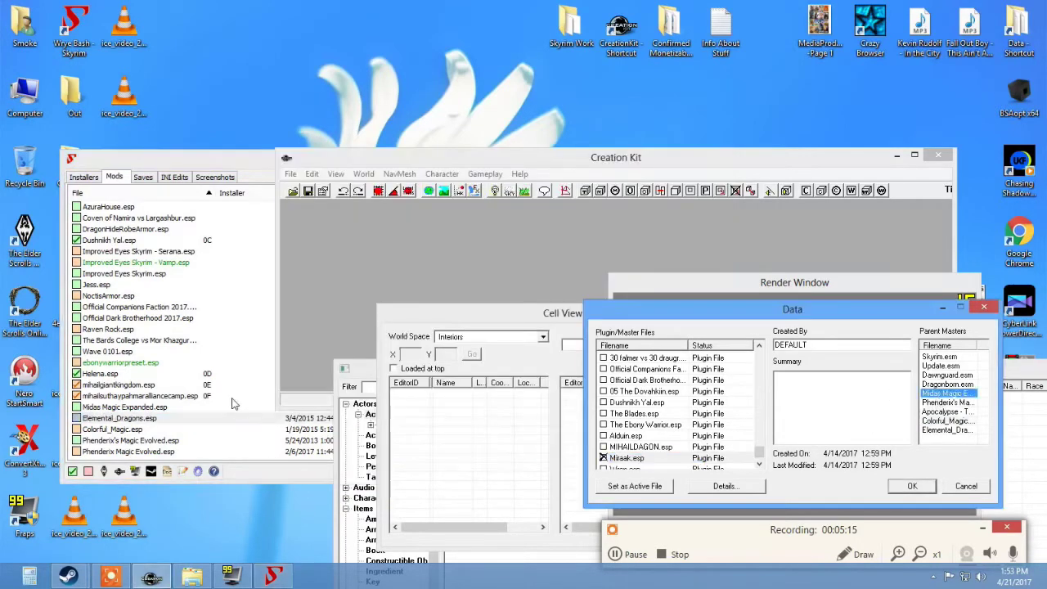
click(139, 396)
click(165, 407)
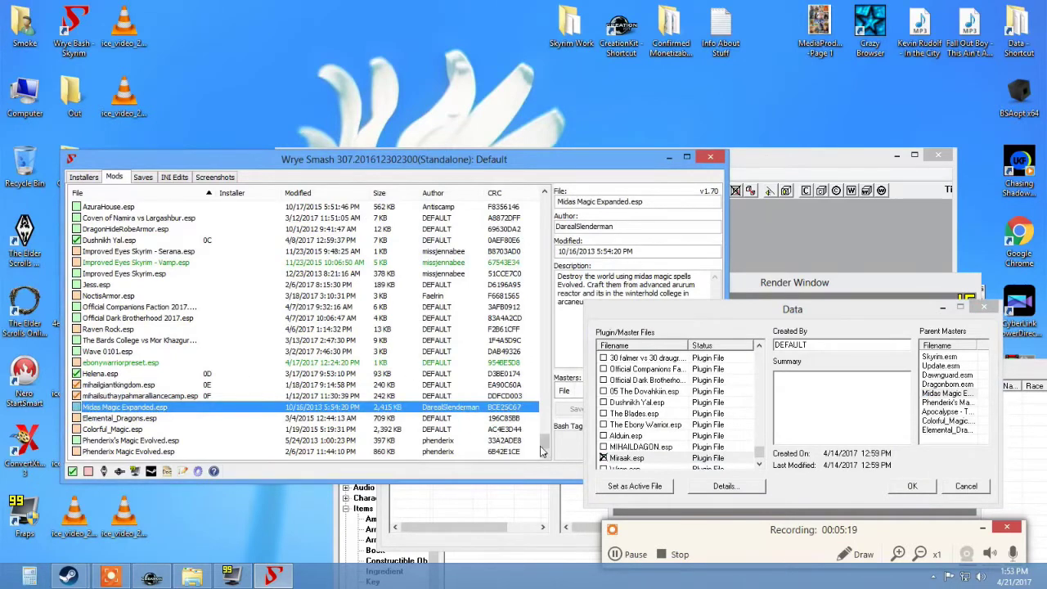
Look through the mod list from Skyrim.esm down to the plugin files, comparing master files with entries such as Miraak.esp and Midas Magic Expanded.esp.
drag(544, 446, 541, 211)
click(113, 211)
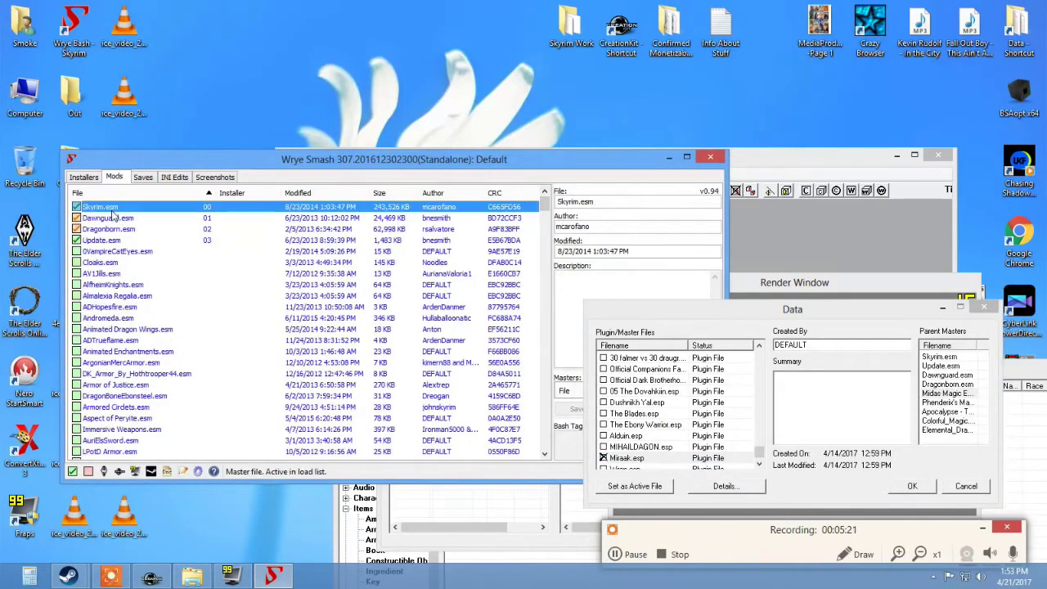
click(112, 218)
click(110, 208)
scroll(112, 212, down, 15)
click(112, 209)
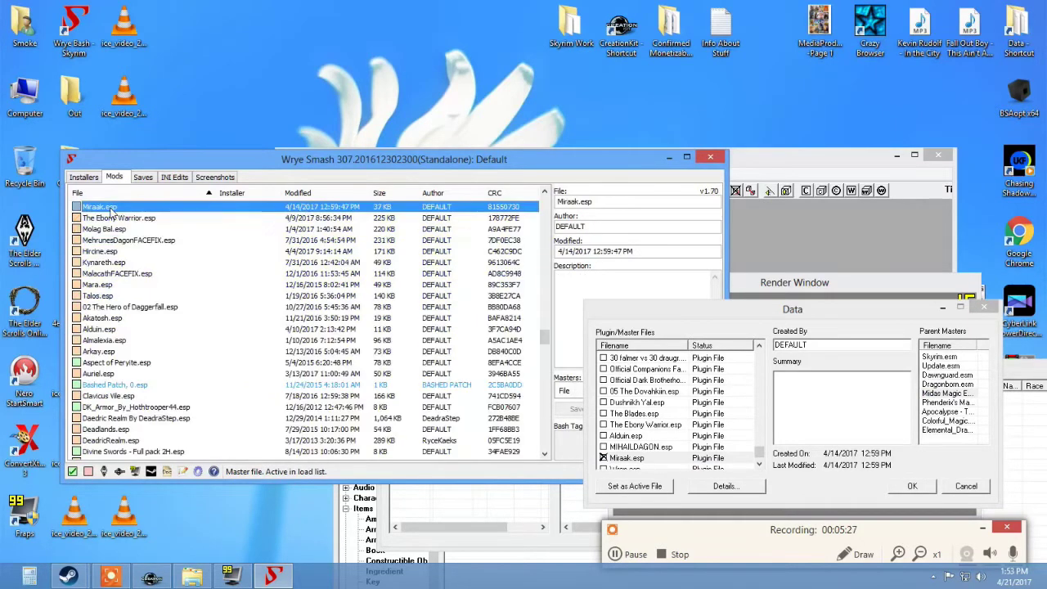
scroll(112, 210, down, 10)
click(112, 209)
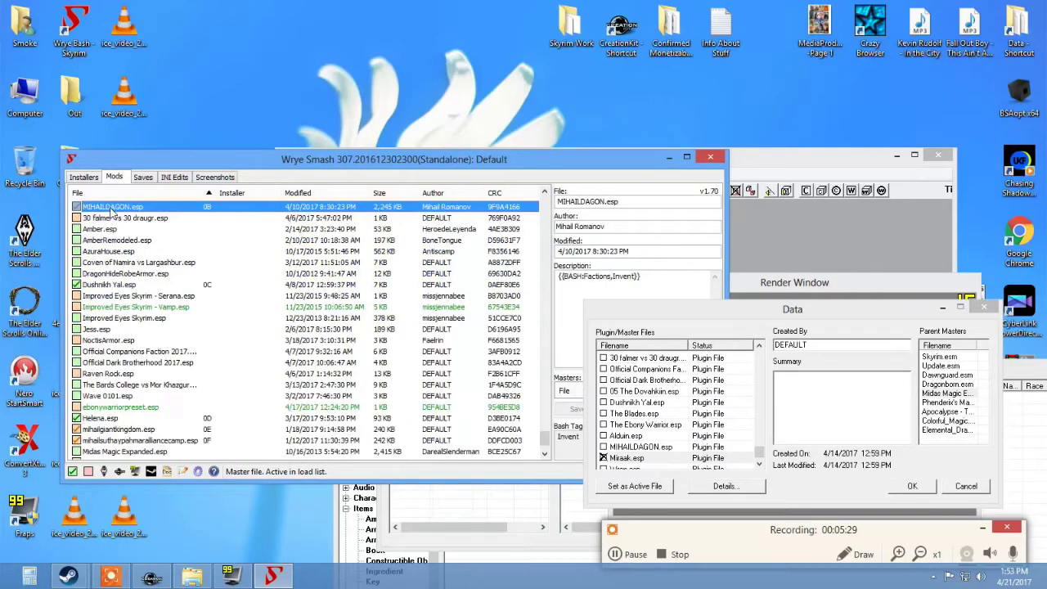
click(153, 451)
scroll(153, 452, down, 1)
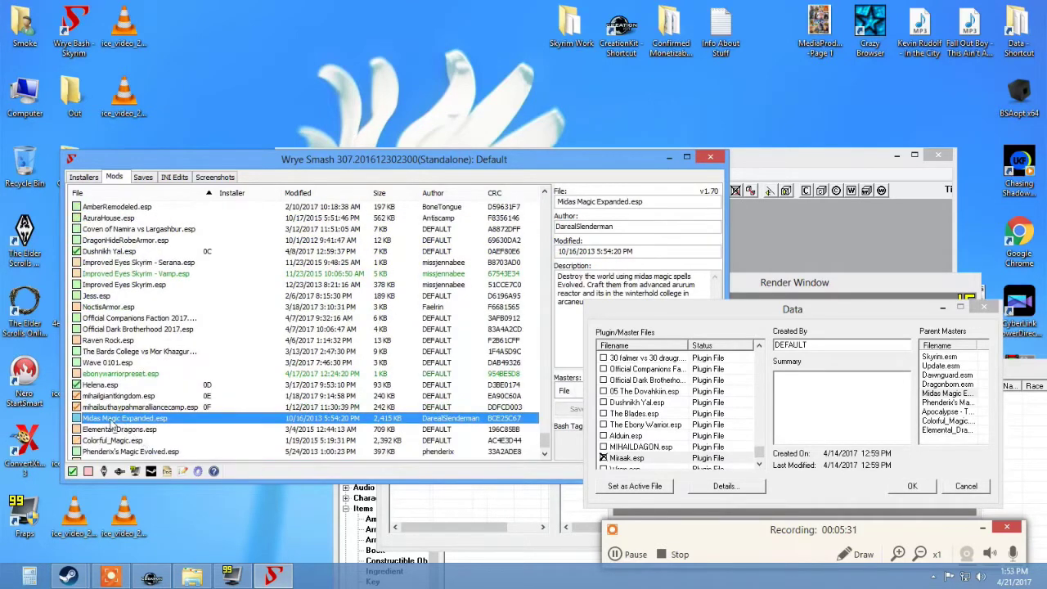
click(128, 362)
click(129, 295)
click(128, 362)
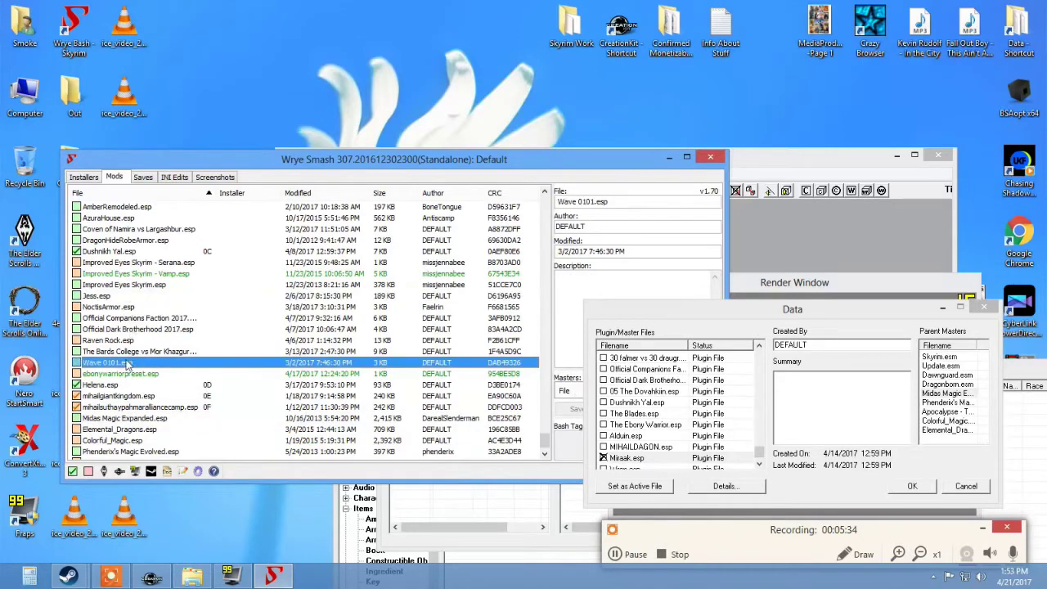
Copy Midas Magic Expanded.esp to an ESM, replacing the existing Midas Magic Expanded.esm.
click(161, 419)
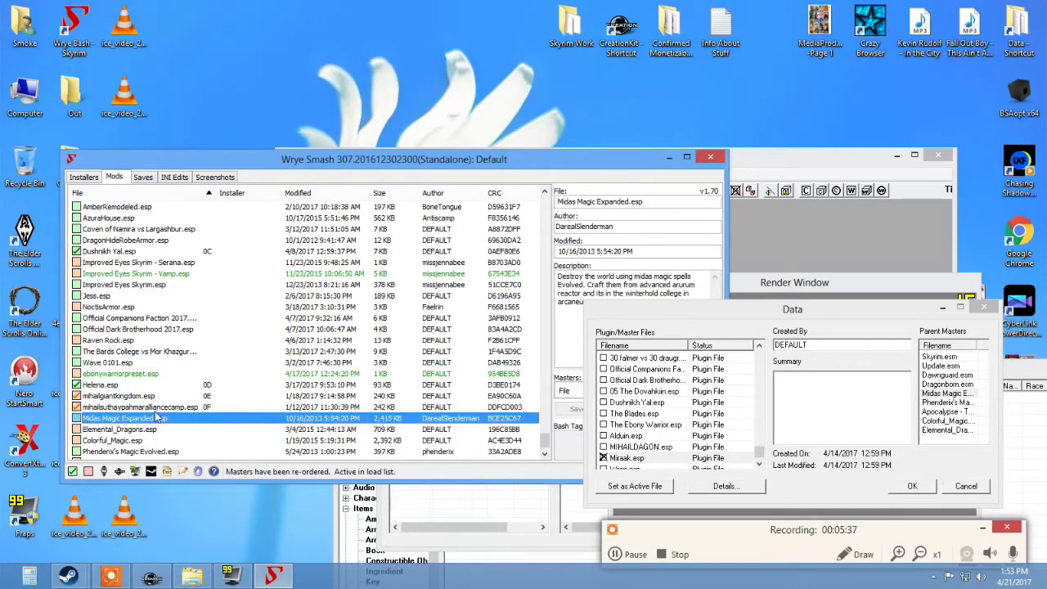
right_click(149, 421)
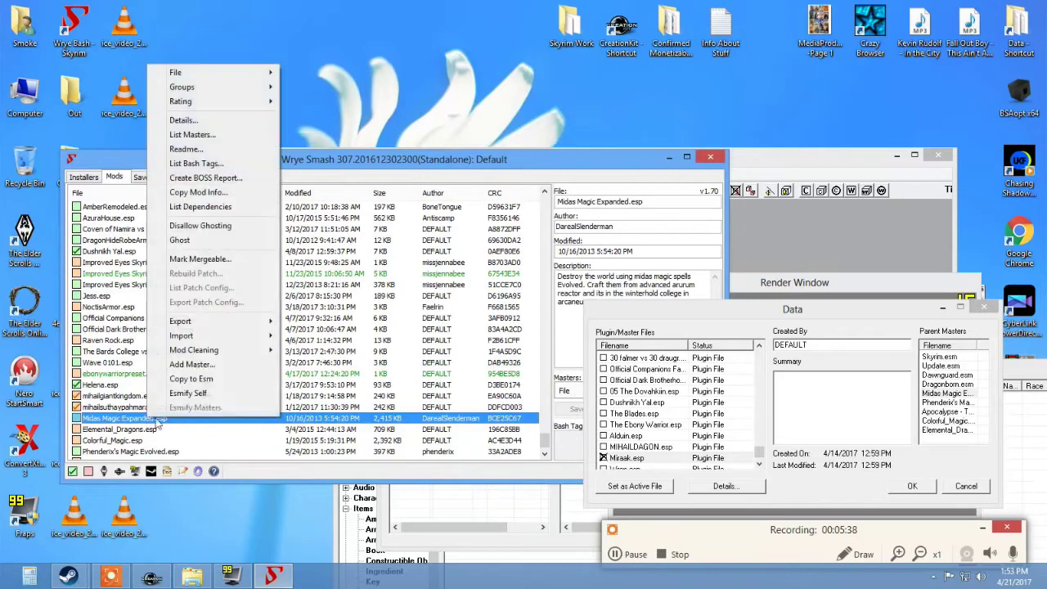
click(208, 381)
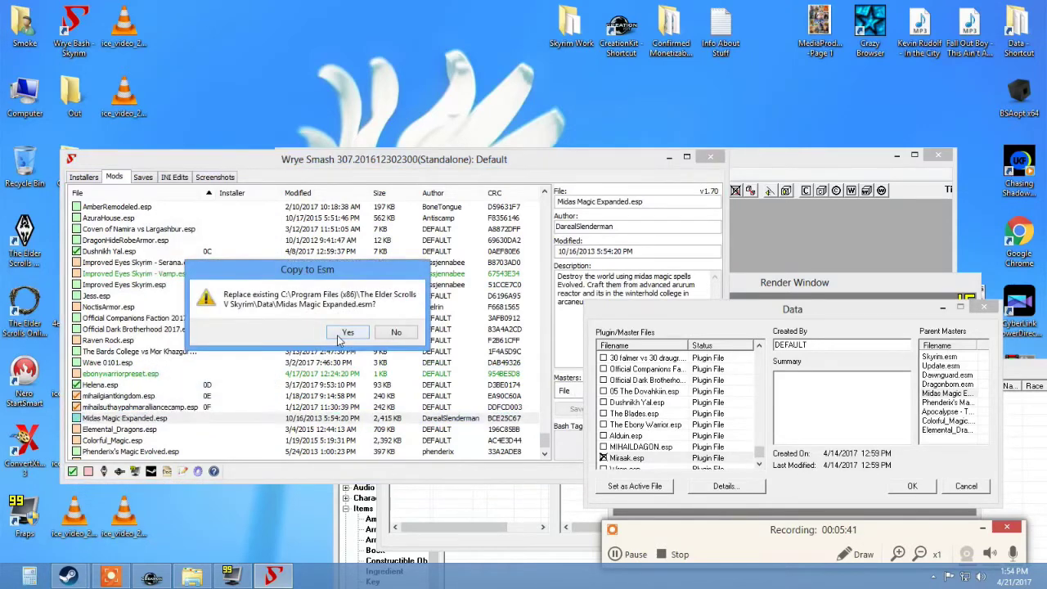
click(338, 334)
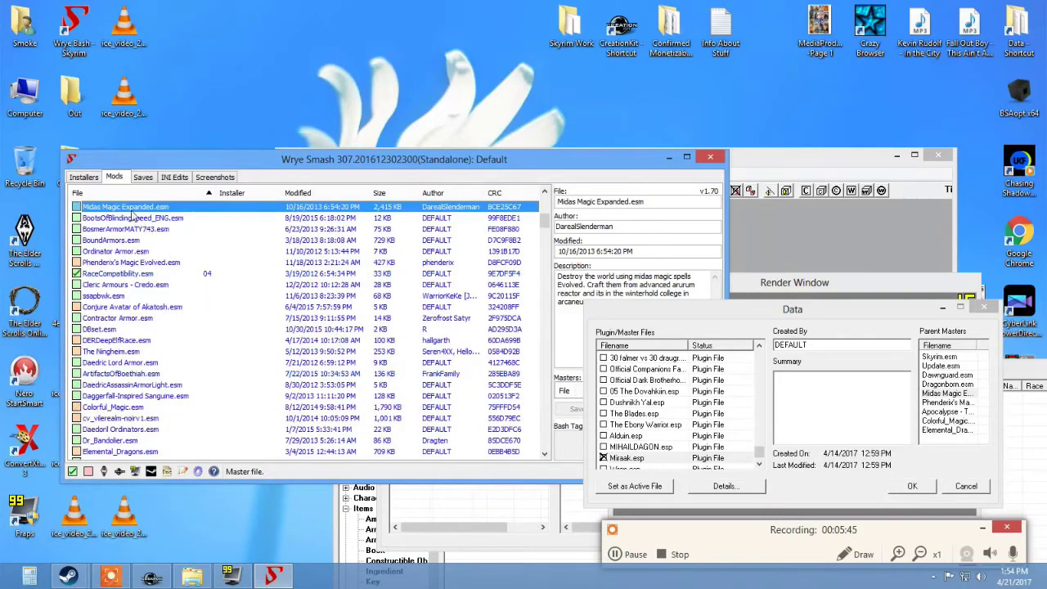
Copy Phenderix's Magic Evolved.esp to an ESM, replacing the existing Phenderix's Magic Evolved.esm.
click(945, 409)
click(115, 351)
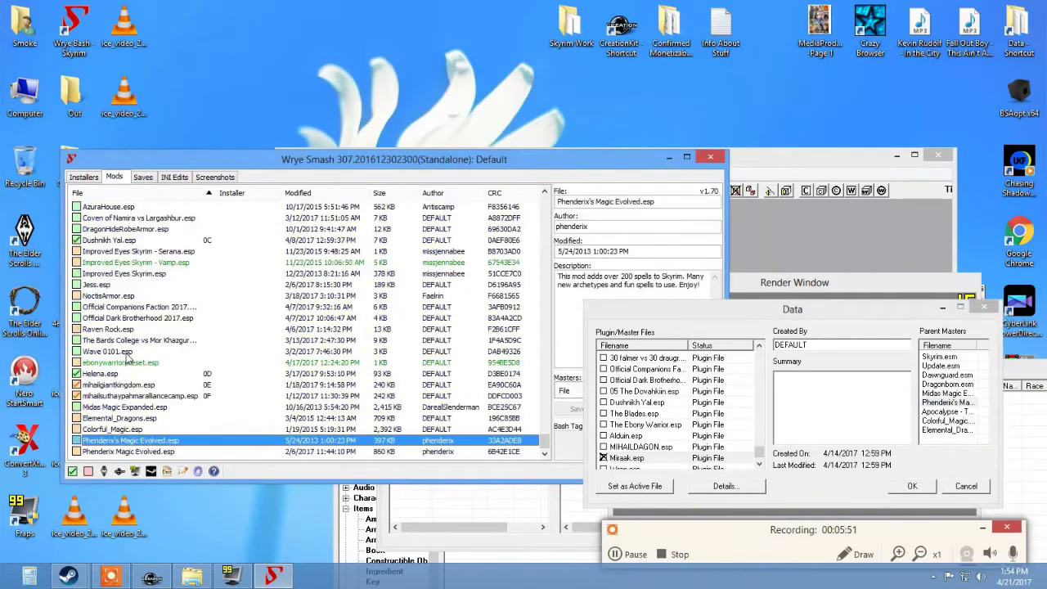
right_click(161, 447)
click(212, 404)
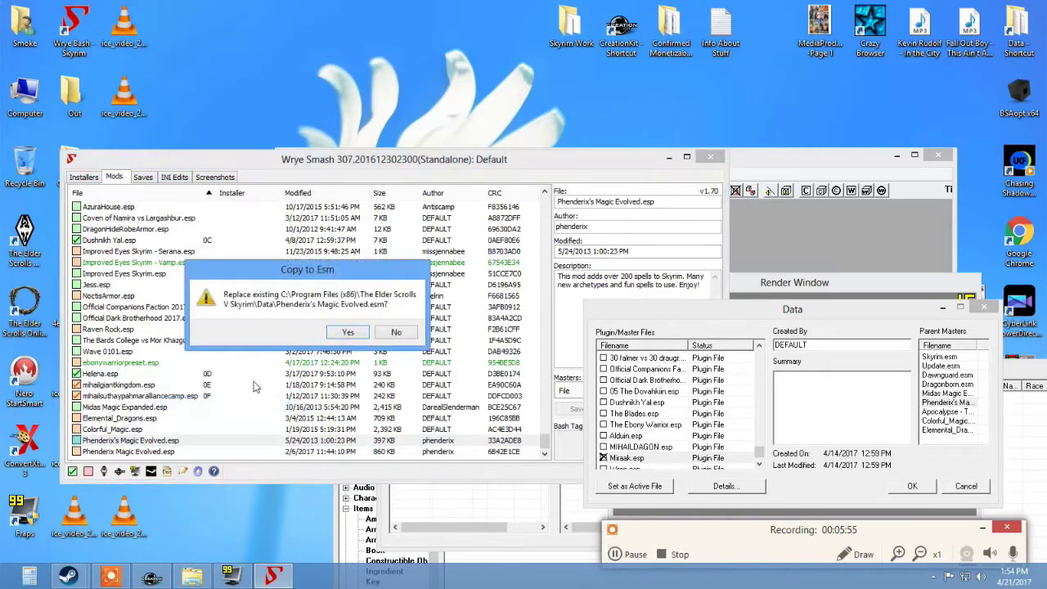
click(345, 332)
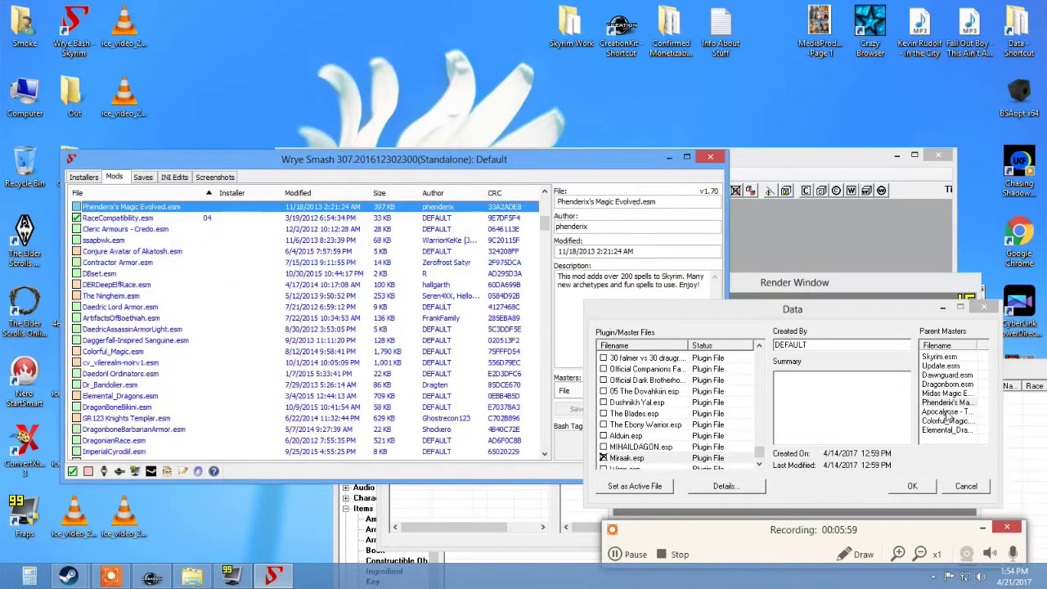
Find Apocalypse - The Spell Package.esp in the mod list and copy it to an ESM, replacing the existing file.
click(143, 363)
scroll(143, 365, down, 10)
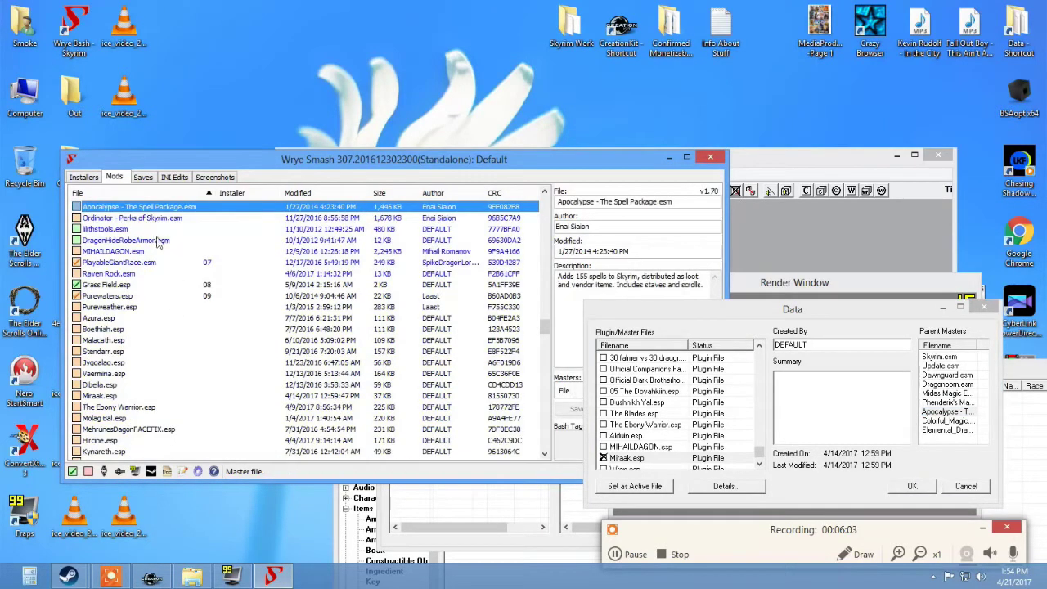
key(a)
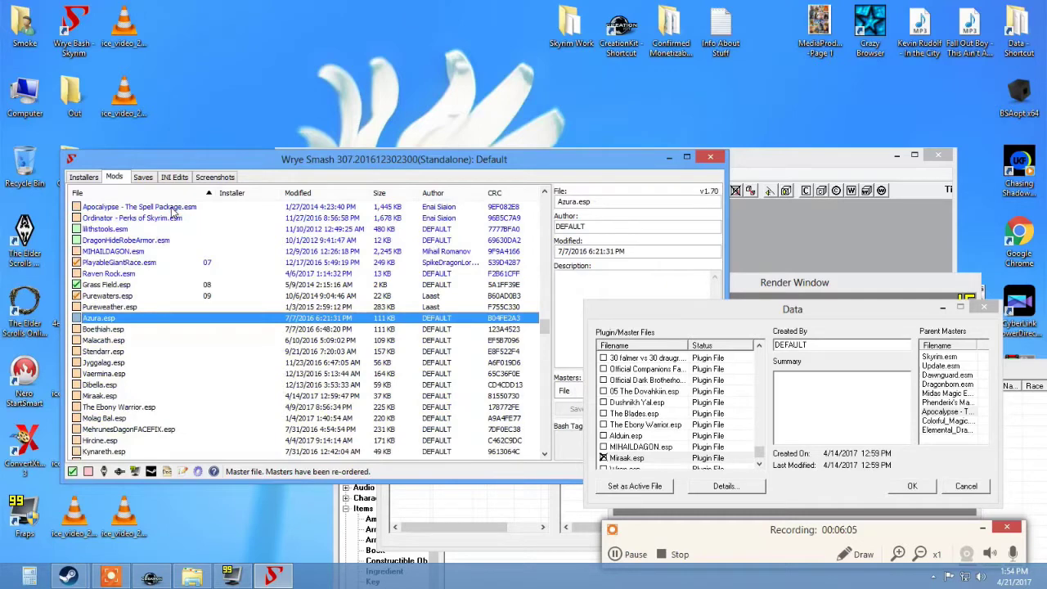
click(178, 286)
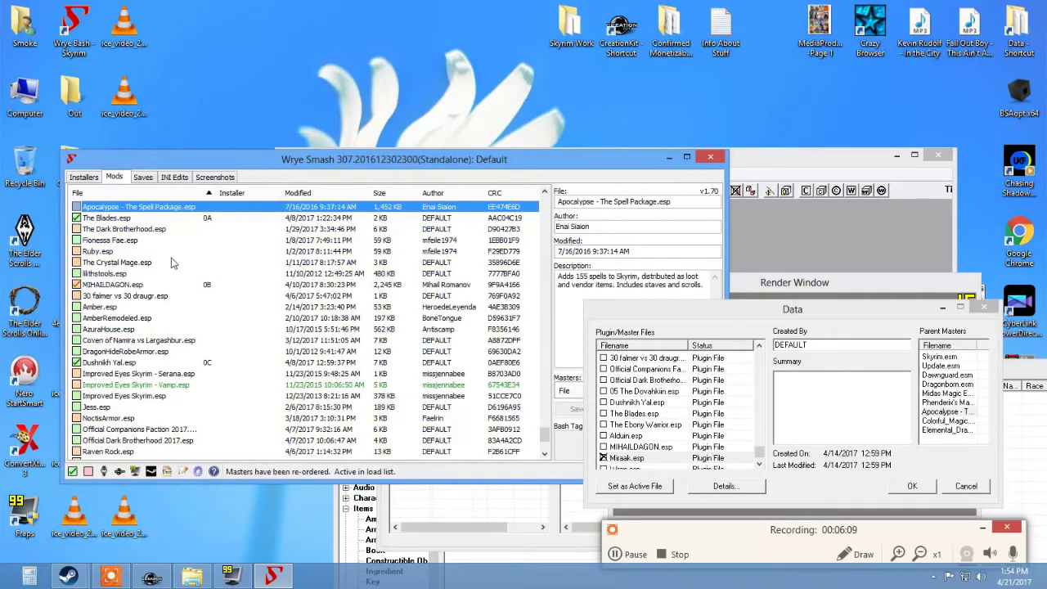
right_click(158, 211)
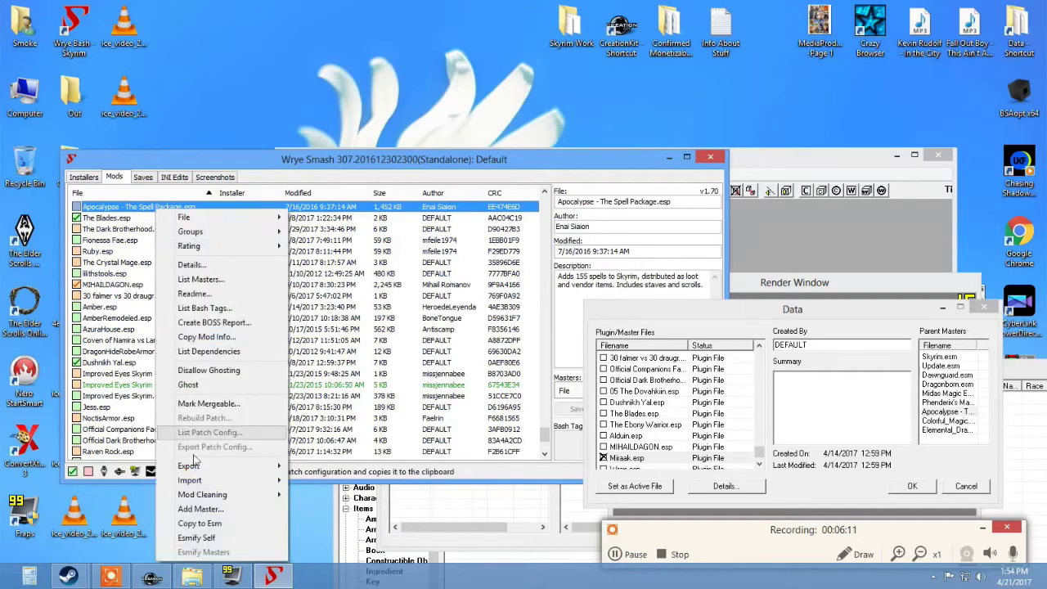
click(200, 523)
click(346, 331)
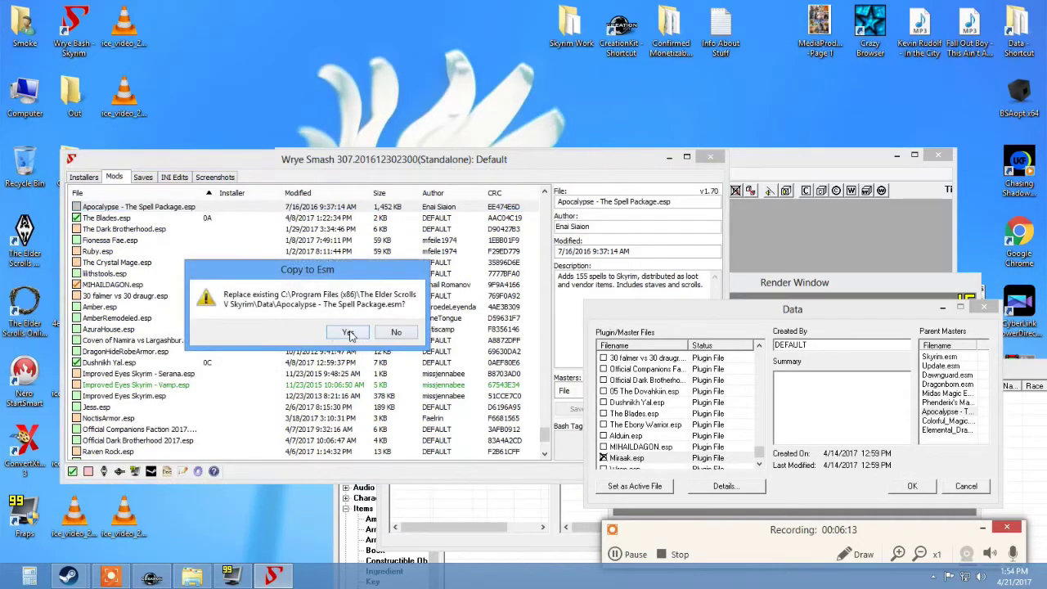
Find Colorful_Magic.esp in the mod list and copy it to an ESM, replacing the existing Colorful_Magic.esm.
click(946, 422)
click(158, 305)
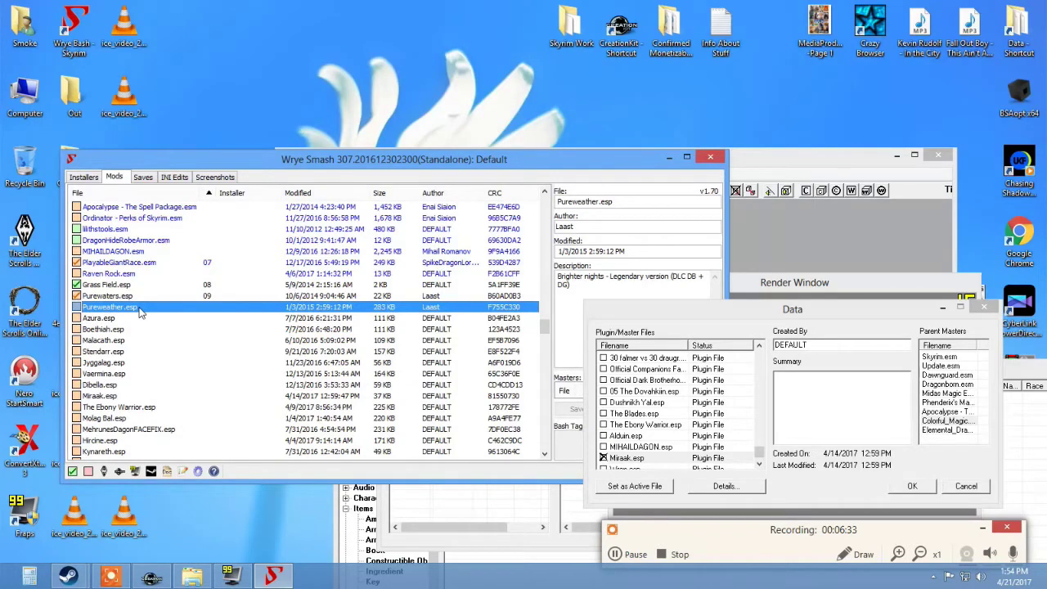
key(c)
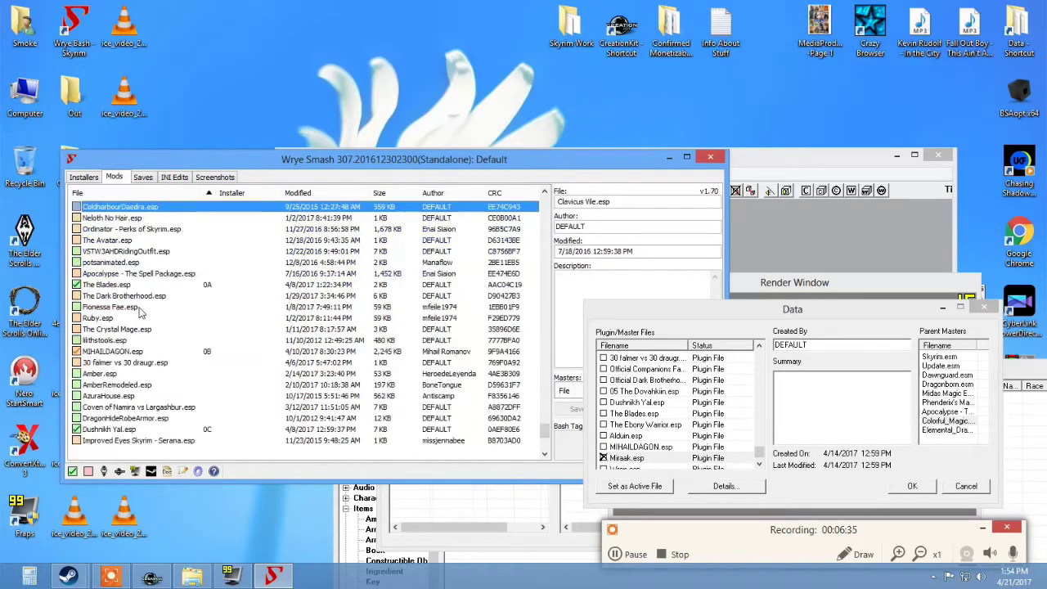
key(c)
right_click(119, 431)
click(194, 394)
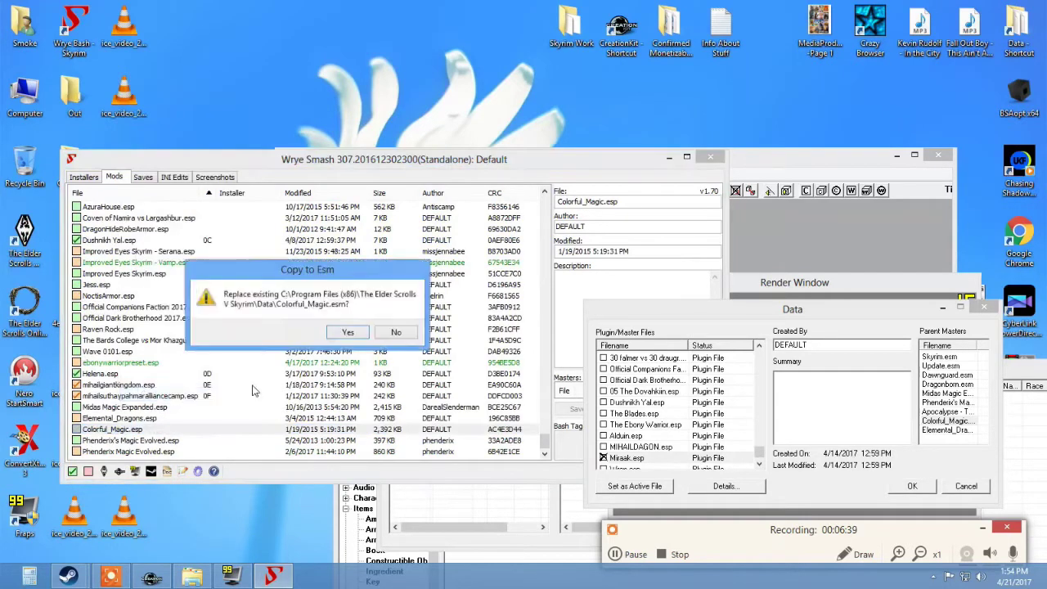
click(345, 333)
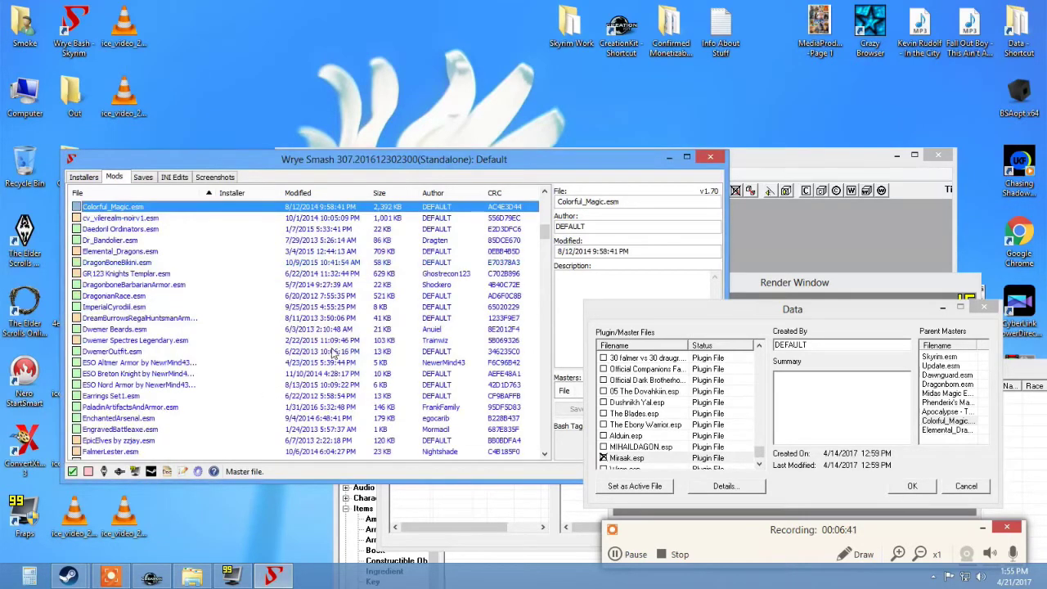
Find Elemental_Dragons.esp in the mod list and copy it to an ESM, replacing the existing Elemental_Dragons.esm.
scroll(635, 468, down, 2)
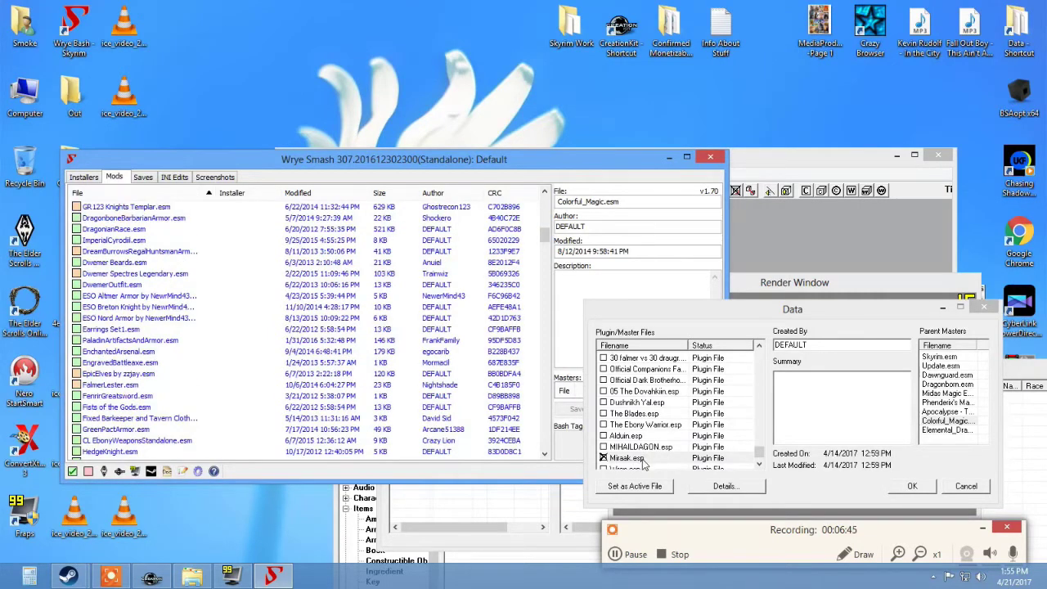
click(642, 460)
click(951, 430)
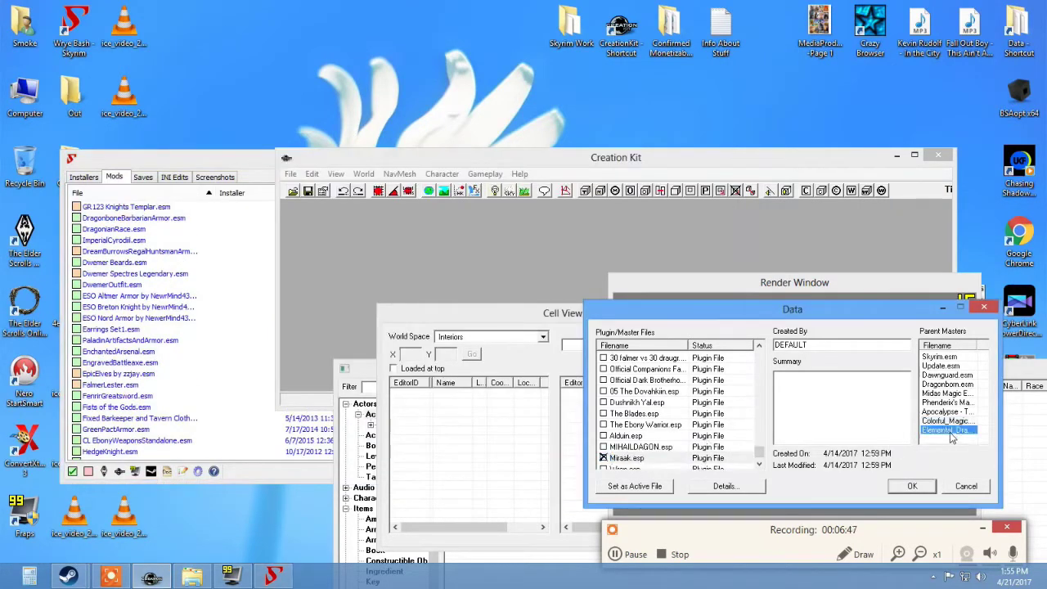
click(148, 329)
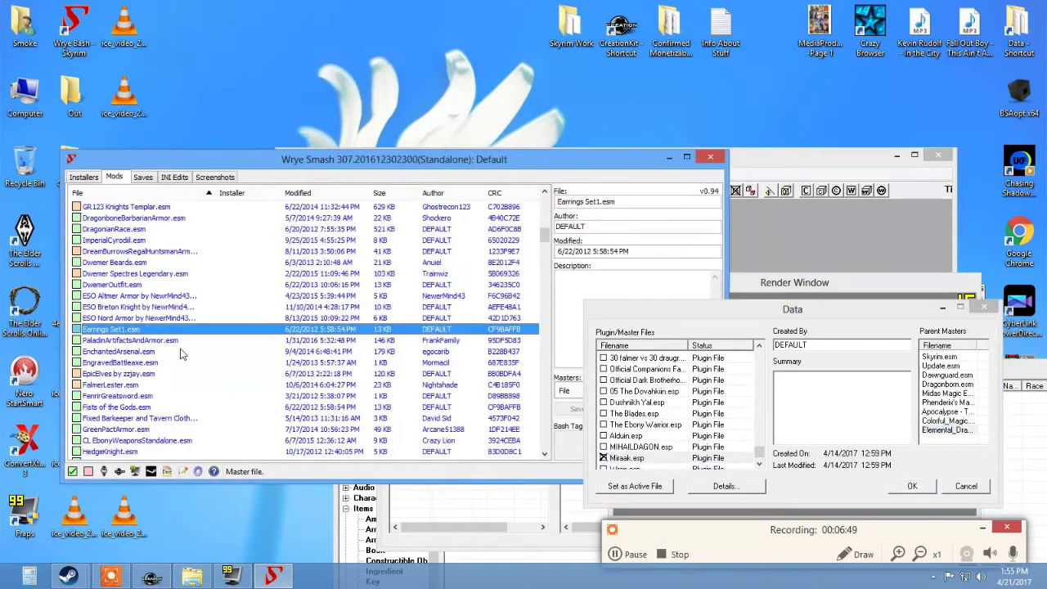
scroll(181, 353, down, 15)
click(136, 418)
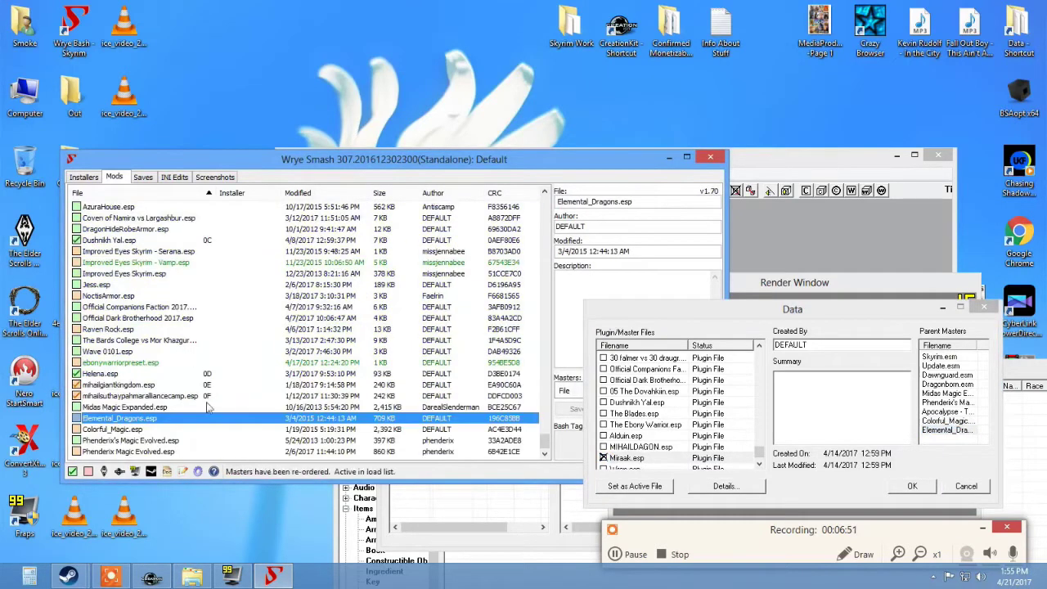
right_click(135, 422)
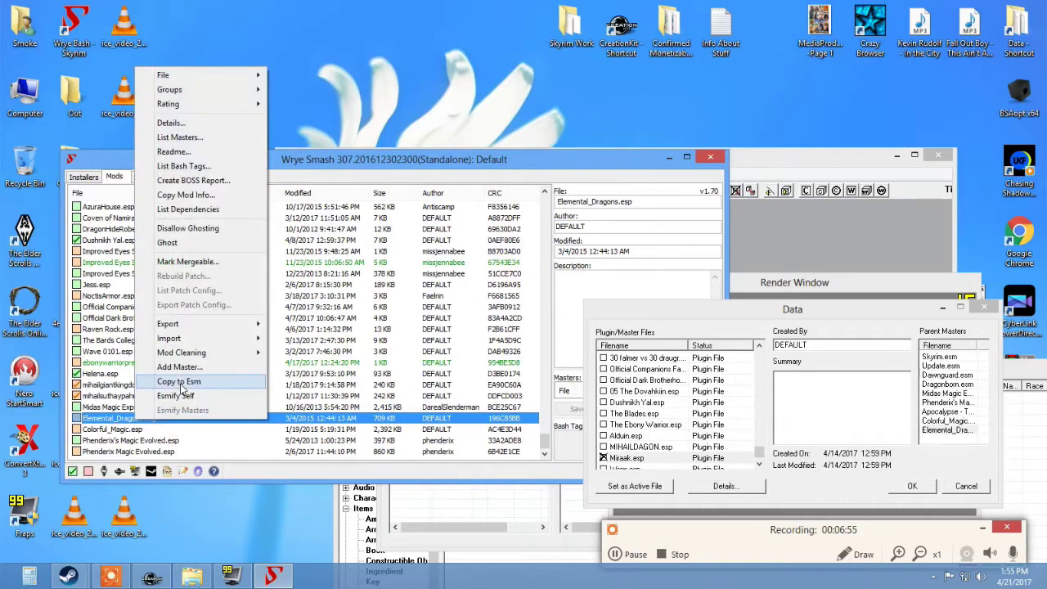
click(178, 381)
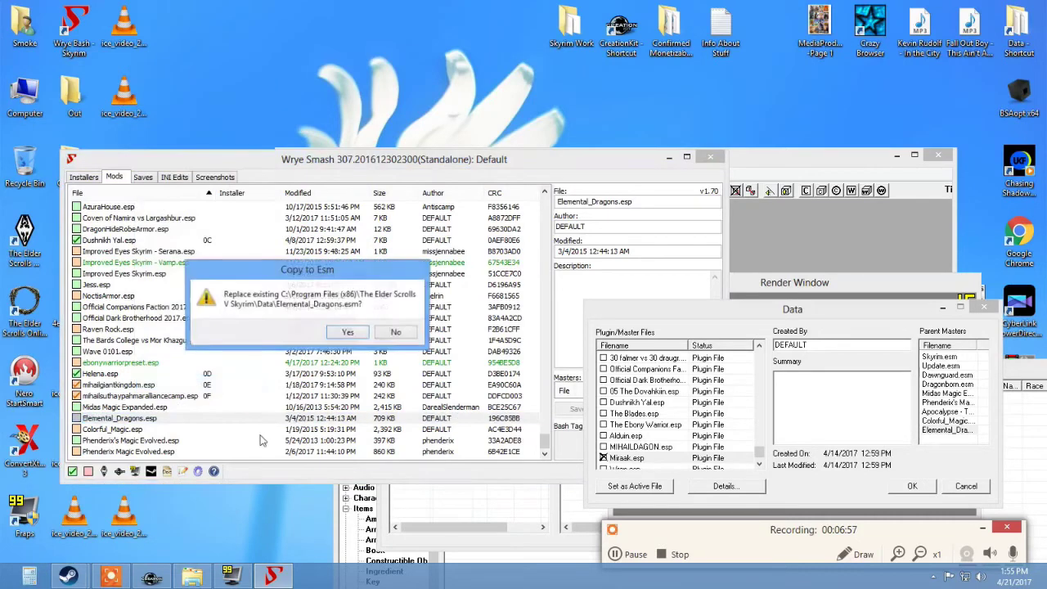
click(350, 334)
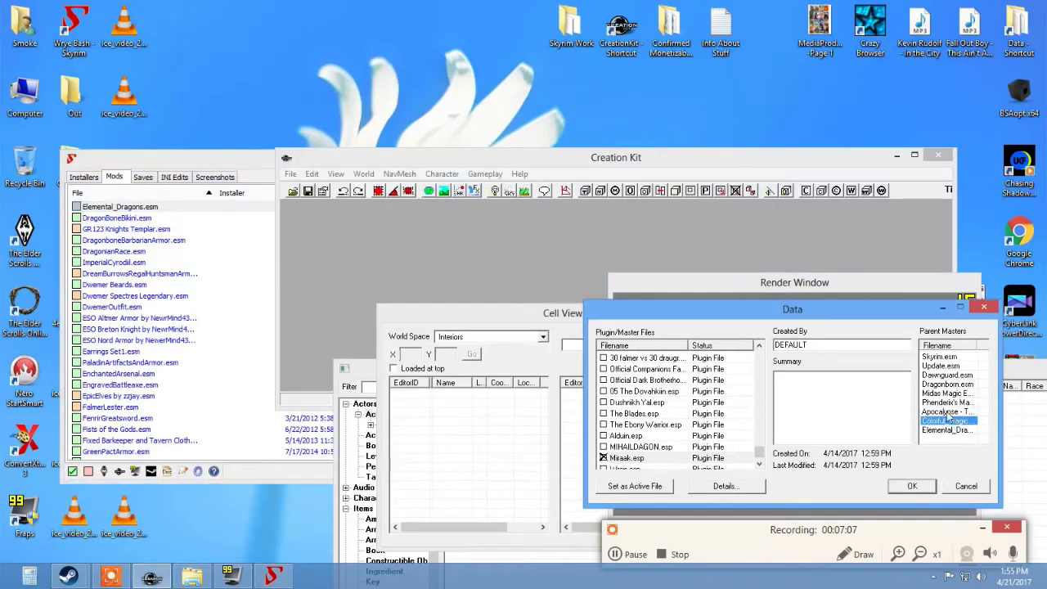
Cancel the Creation Kit's Data dialog without loading the plugin and close Wrye Bash.
click(948, 393)
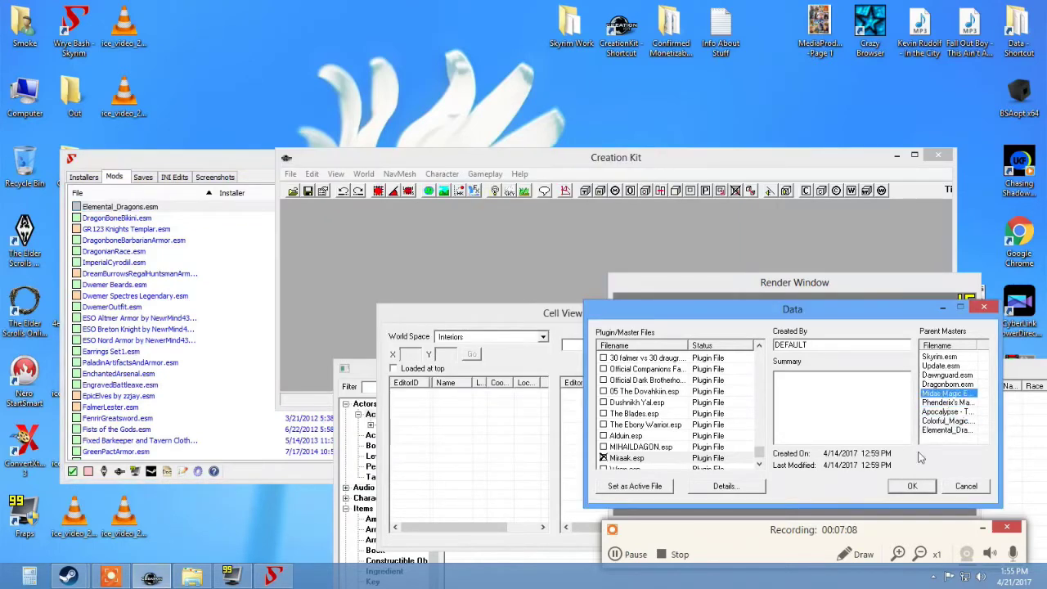
click(965, 485)
click(180, 158)
click(139, 329)
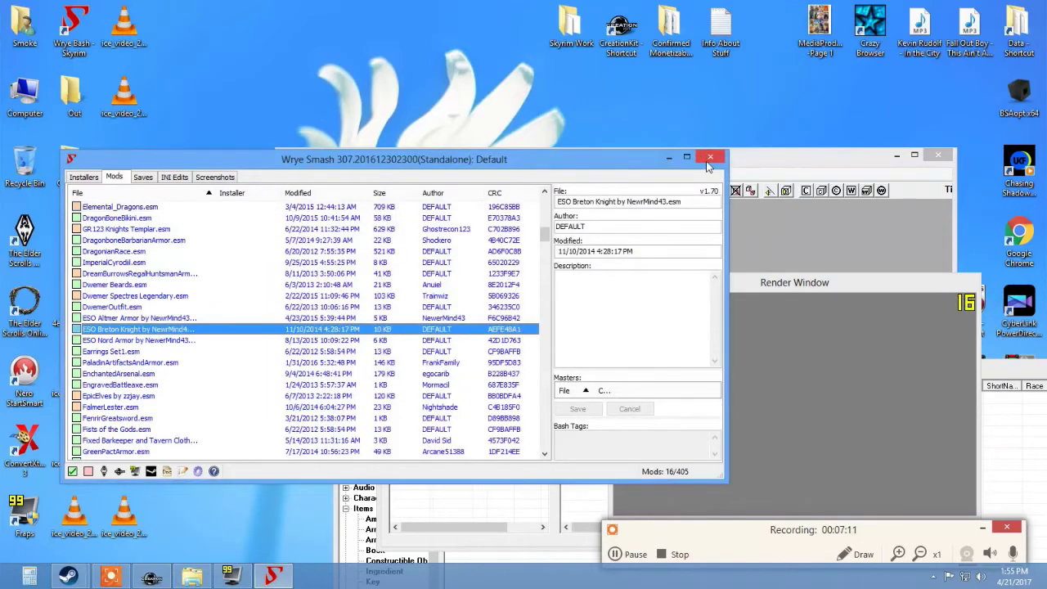
click(708, 159)
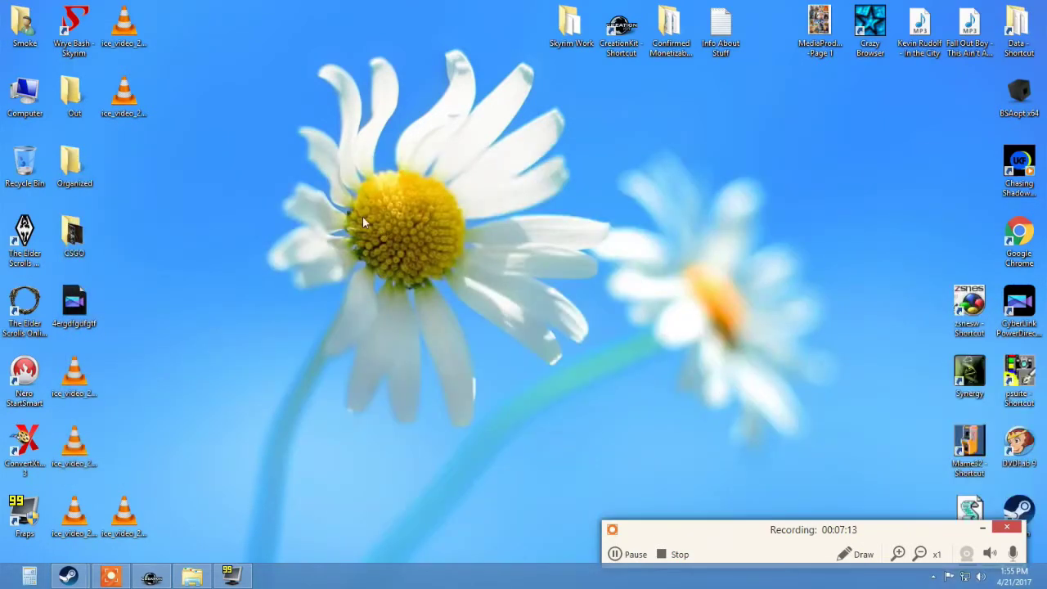
Check the contents of the desktop's Out folder, close it, and run BSAopt x64 as administrator.
double_click(74, 94)
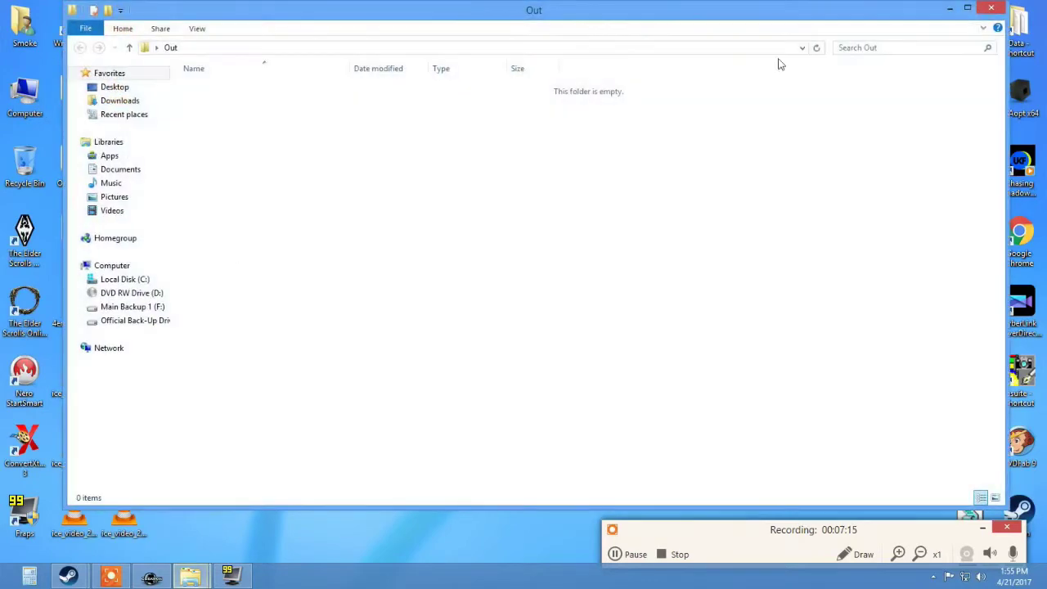
click(991, 8)
mouse_move(1020, 92)
mouse_down()
mouse_move(323, 163)
mouse_move(663, 164)
mouse_move(1014, 111)
mouse_up()
right_click(1013, 97)
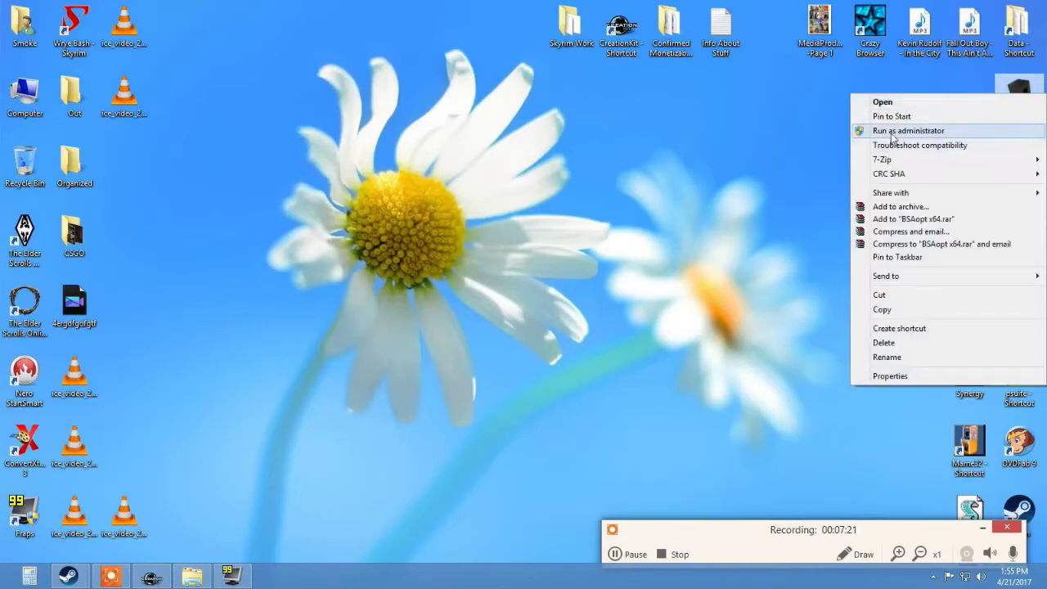
click(896, 134)
click(592, 310)
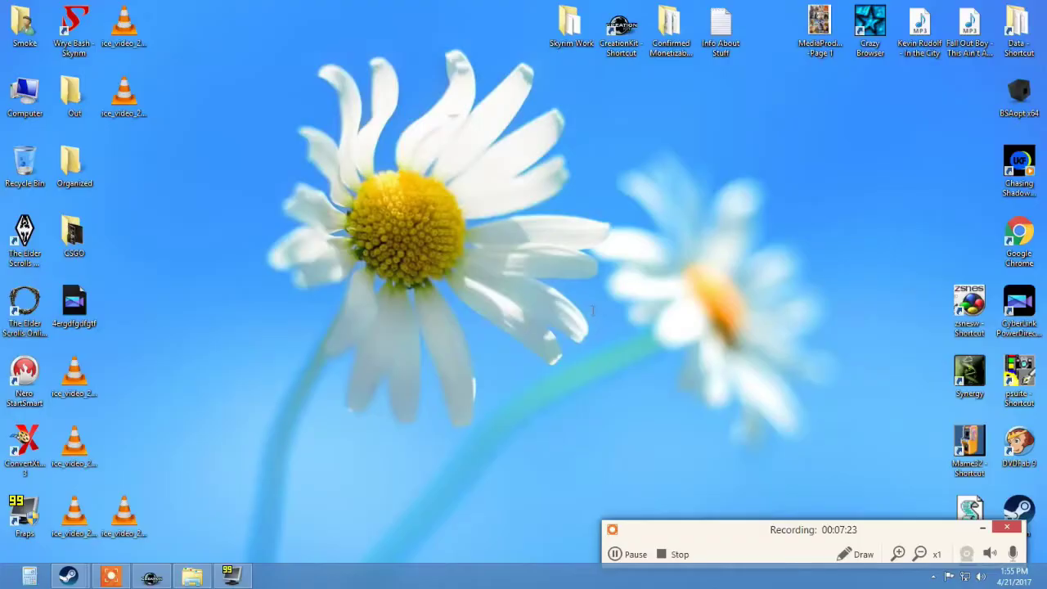
Start choosing the source archive in BSAopt and arrange its Open dialog beside the Skyrim Data folder window.
click(659, 87)
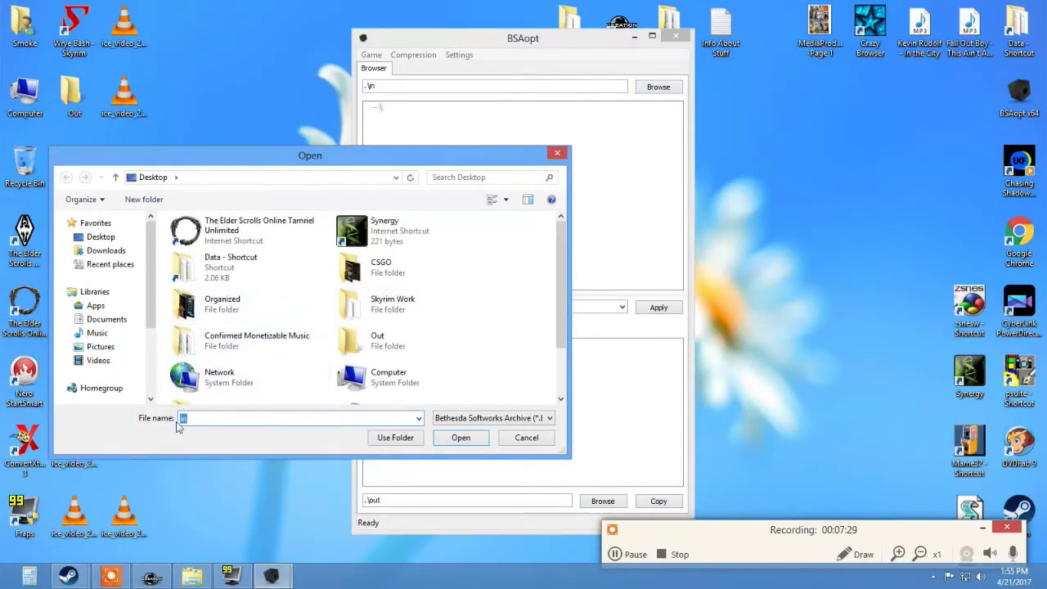
click(191, 576)
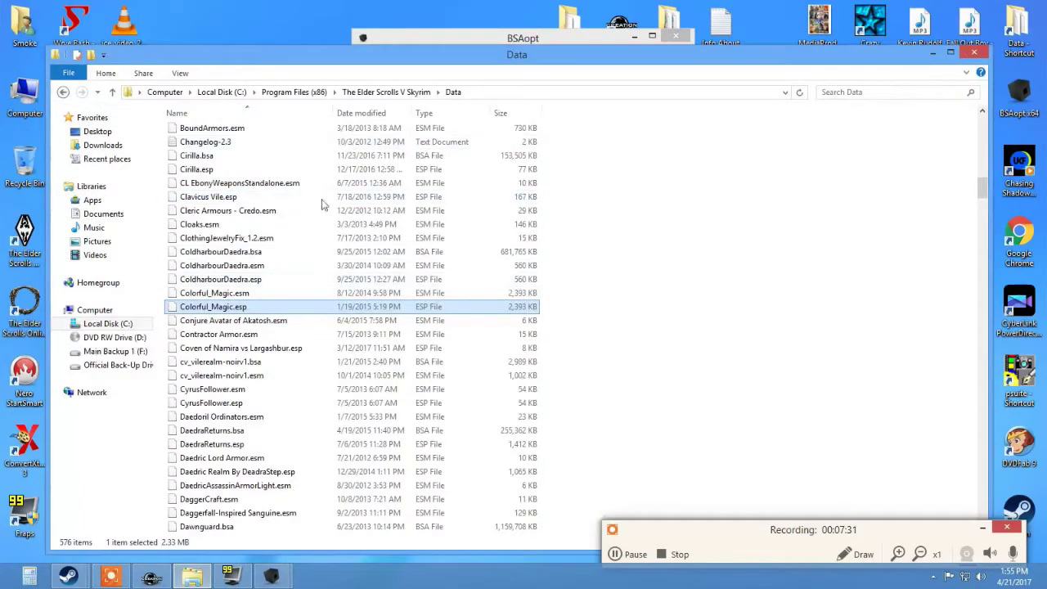
click(416, 41)
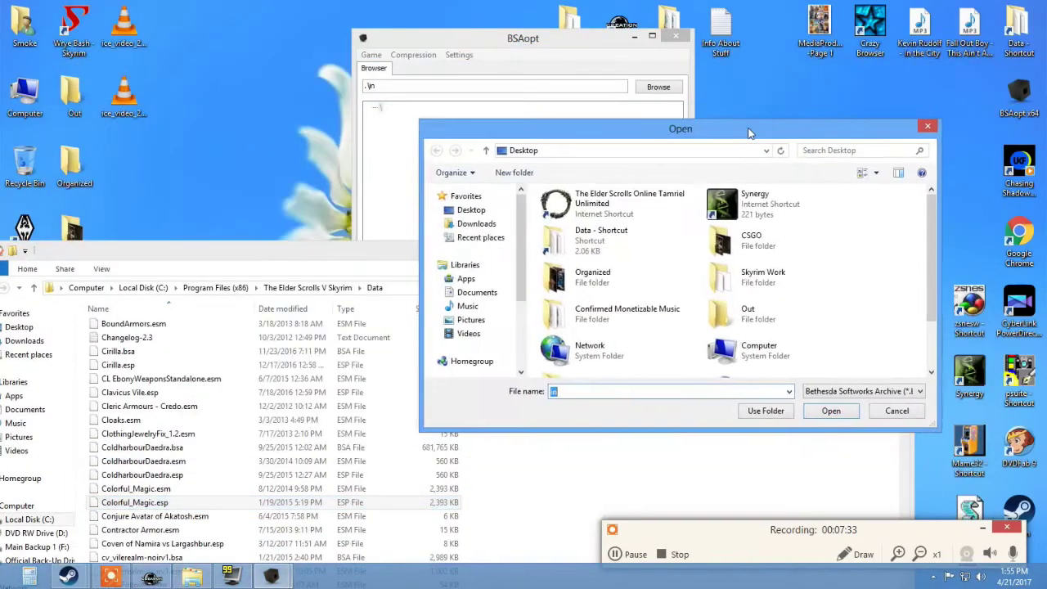
drag(368, 258, 433, 254)
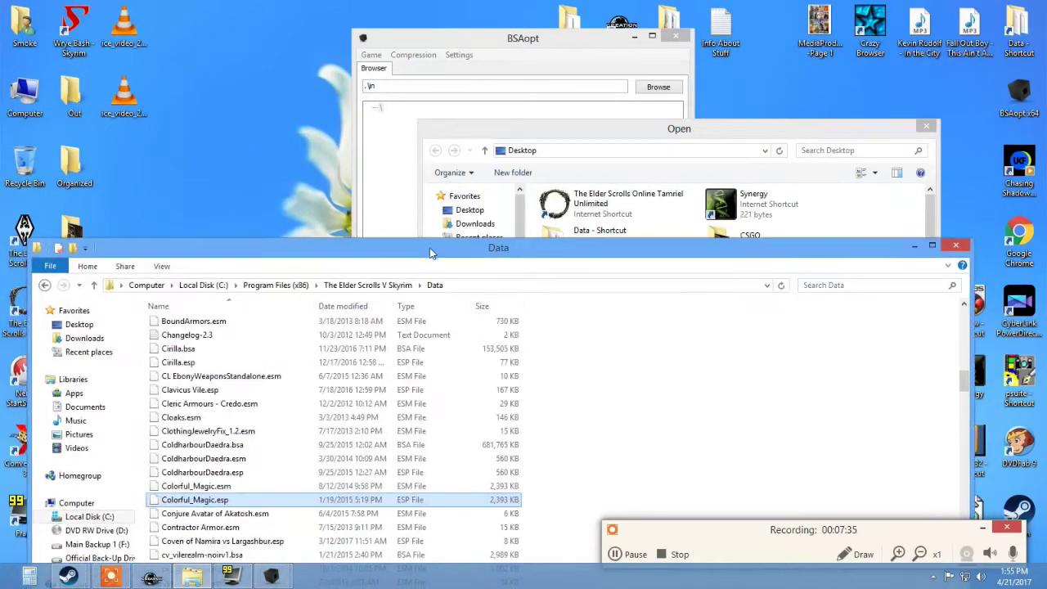
drag(575, 131, 543, 126)
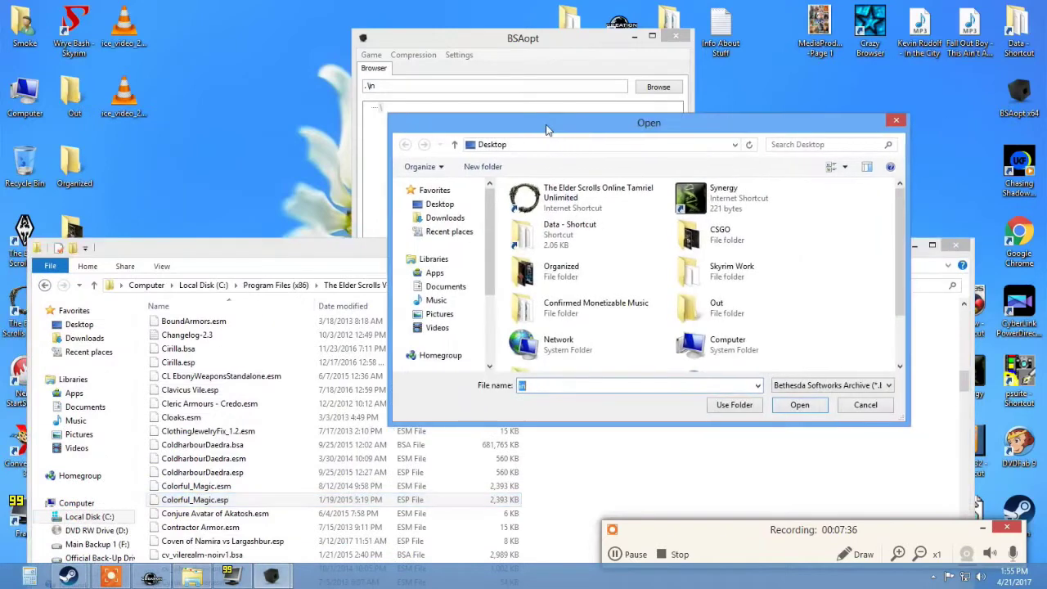
Browse the source archive dialog to C:\Program Files (x86)\The Elder Scrolls V Skyrim\Data and look through its BSA files.
click(683, 556)
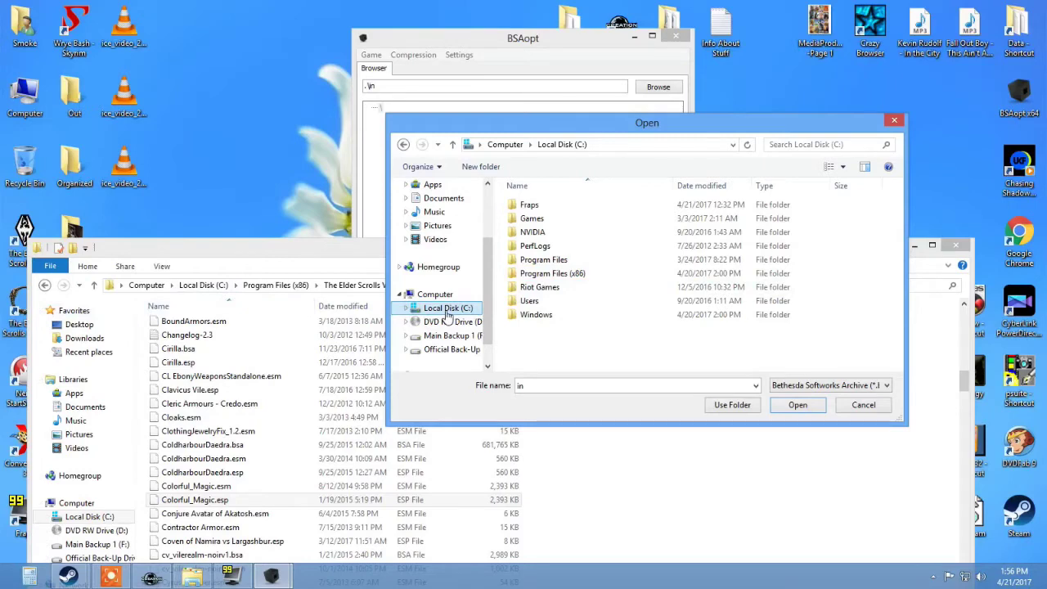
double_click(555, 279)
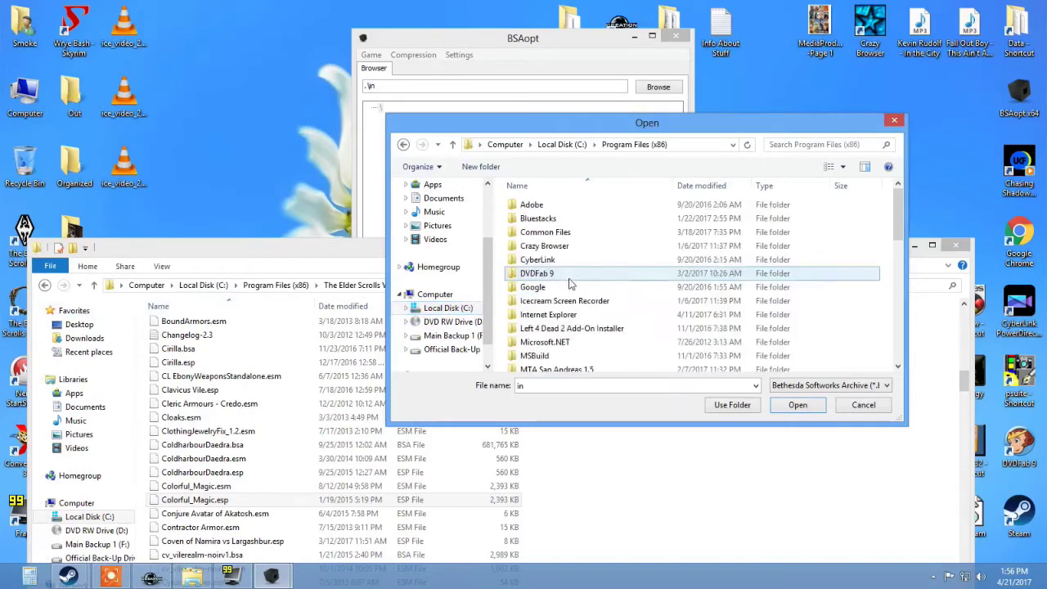
scroll(591, 339, down, 5)
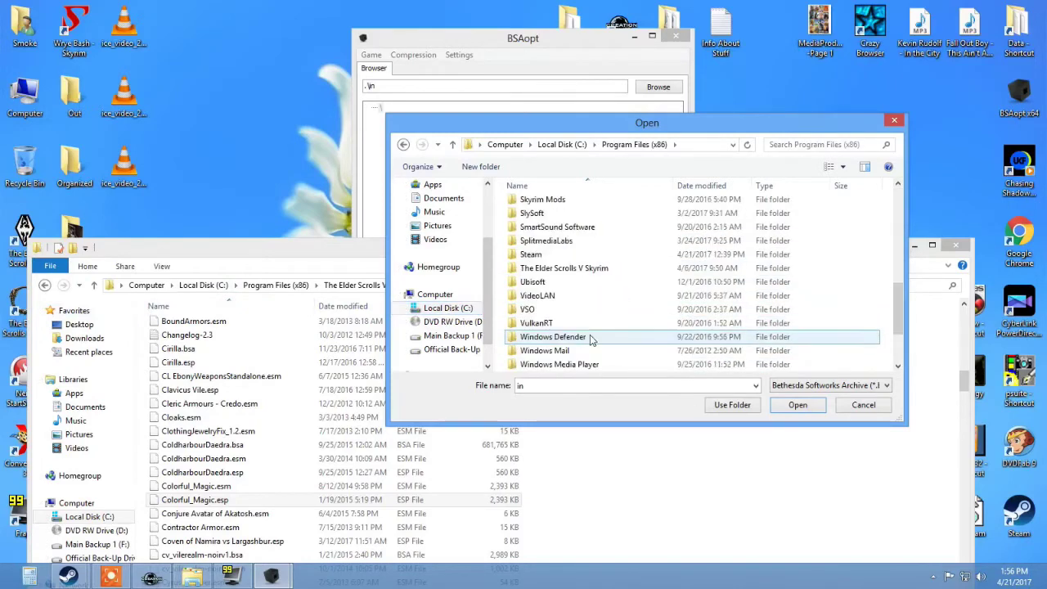
double_click(583, 269)
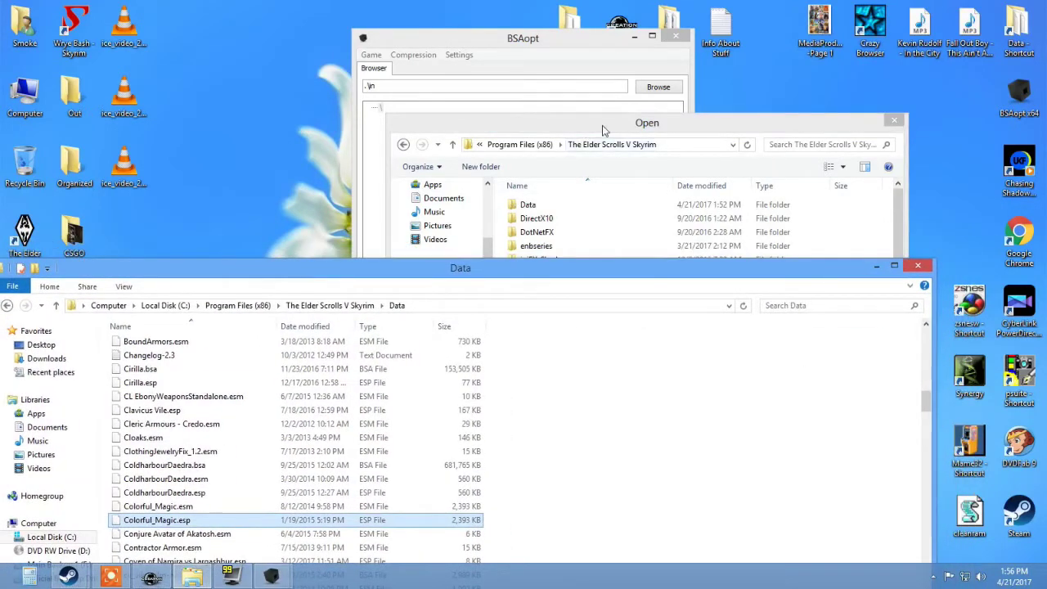
drag(606, 129, 645, 129)
double_click(571, 204)
scroll(595, 310, down, 1)
scroll(597, 311, down, 10)
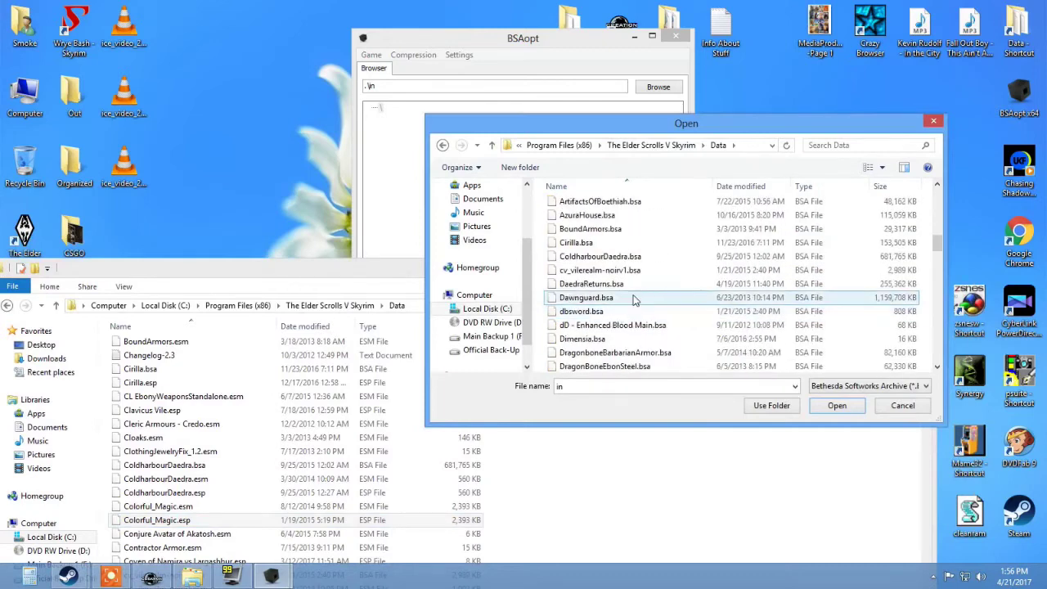
scroll(635, 300, up, 3)
Switch to the Creation Kit, reopen its data file list and check Miraak.esp's parent masters for the Midas Magic entry.
click(152, 577)
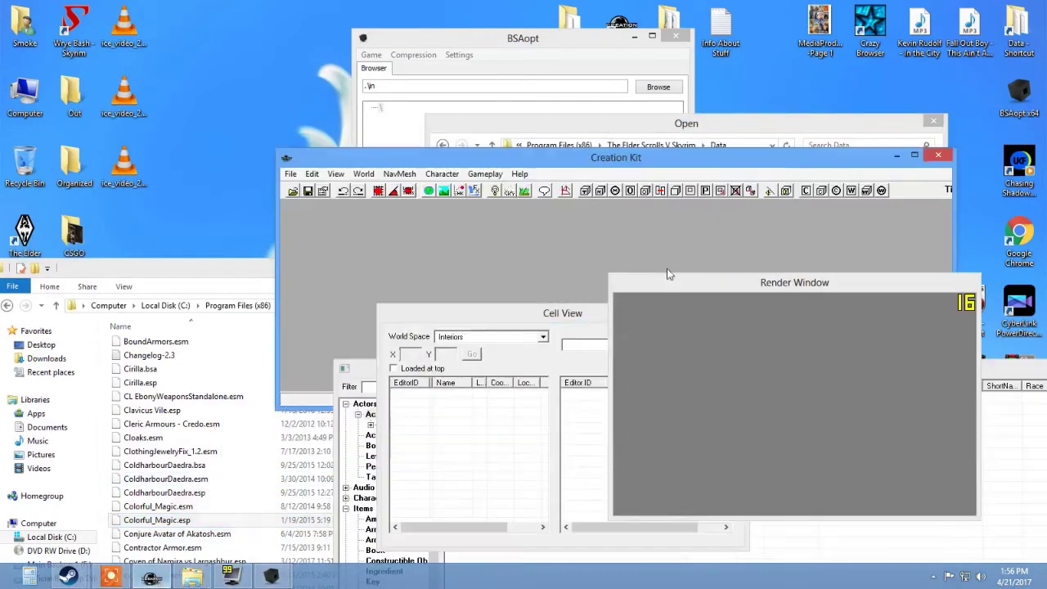
click(291, 173)
click(307, 190)
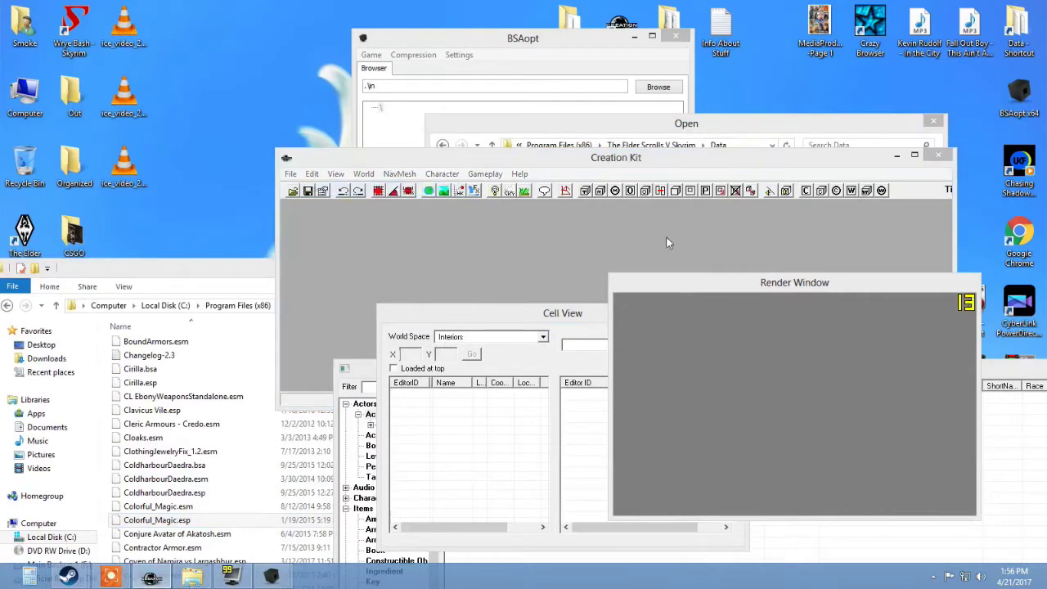
click(365, 292)
key(m)
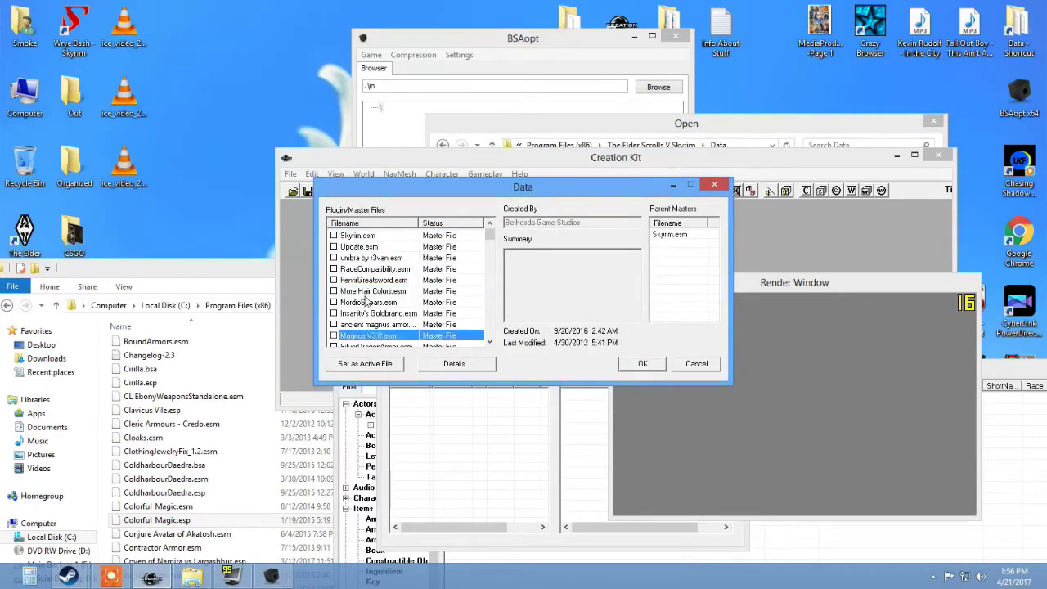
drag(528, 188, 34, 180)
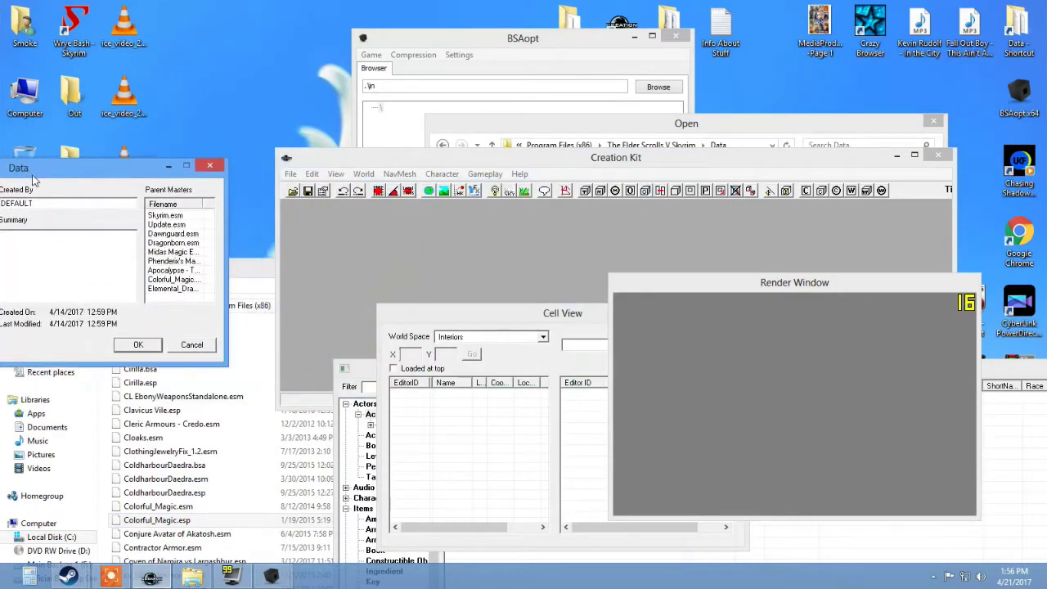
click(173, 252)
Load Midas Magic Expanded.bsa from the Skyrim Data folder as the source archive in BSAopt.
drag(539, 133, 418, 145)
click(454, 324)
key(m)
key(i)
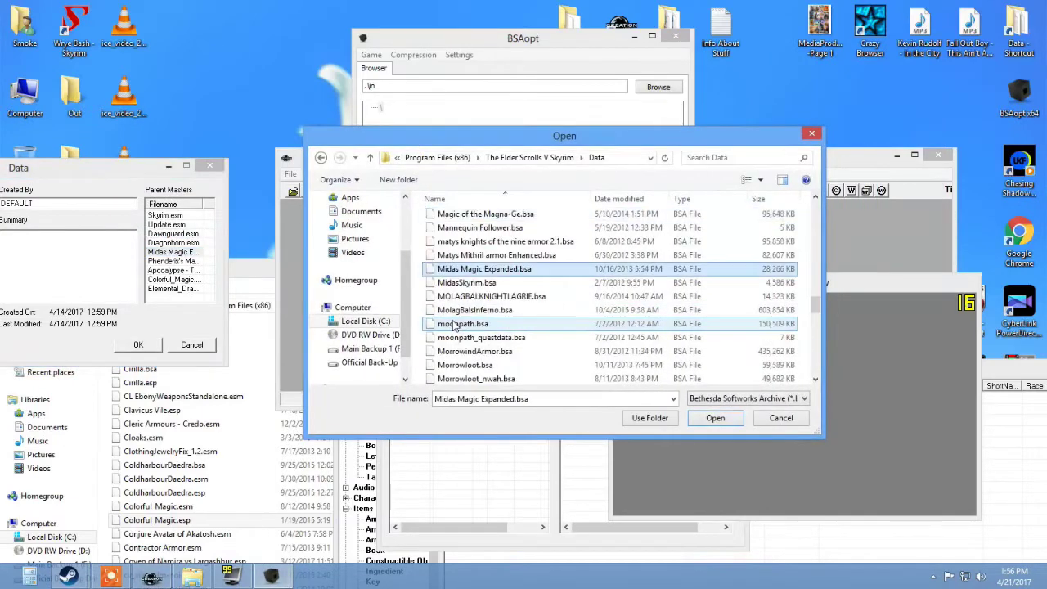
right_click(525, 276)
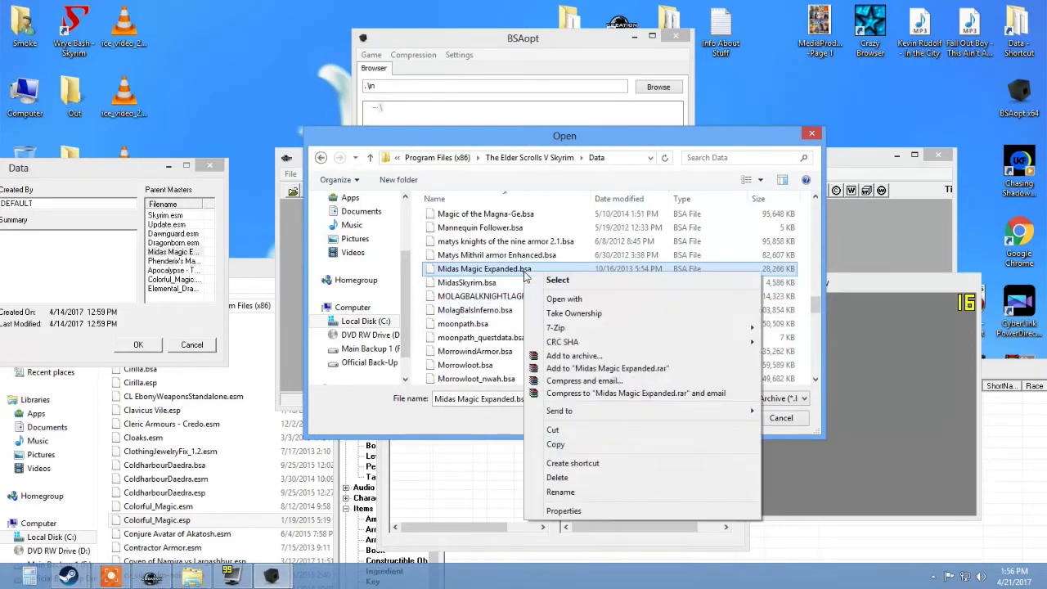
click(557, 281)
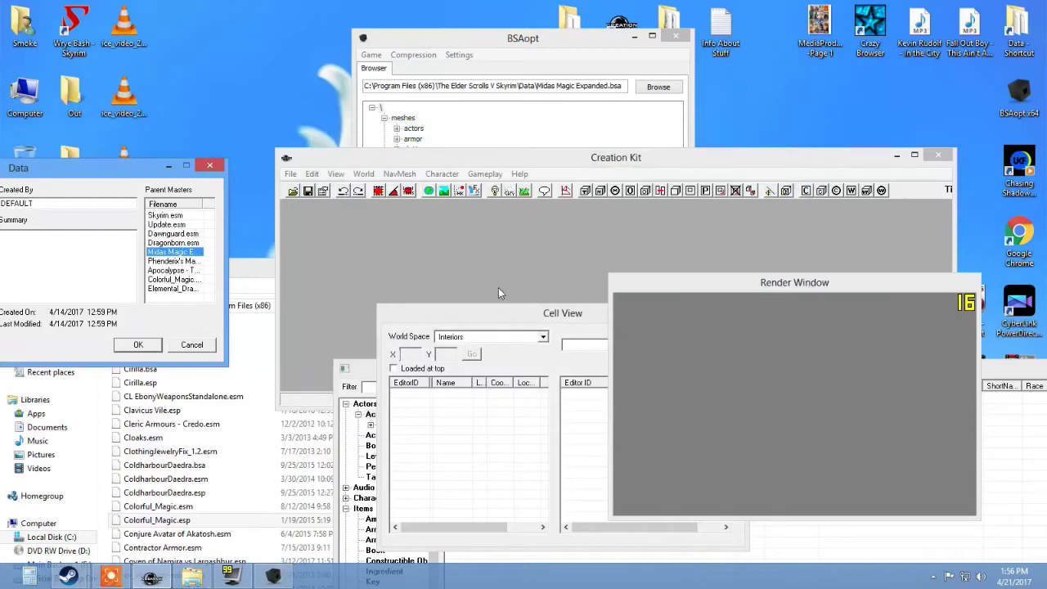
Set the desktop Out folder as the unpack destination in BSAopt and unpack Midas Magic Expanded.bsa into it.
drag(107, 166, 233, 279)
drag(495, 43, 538, 30)
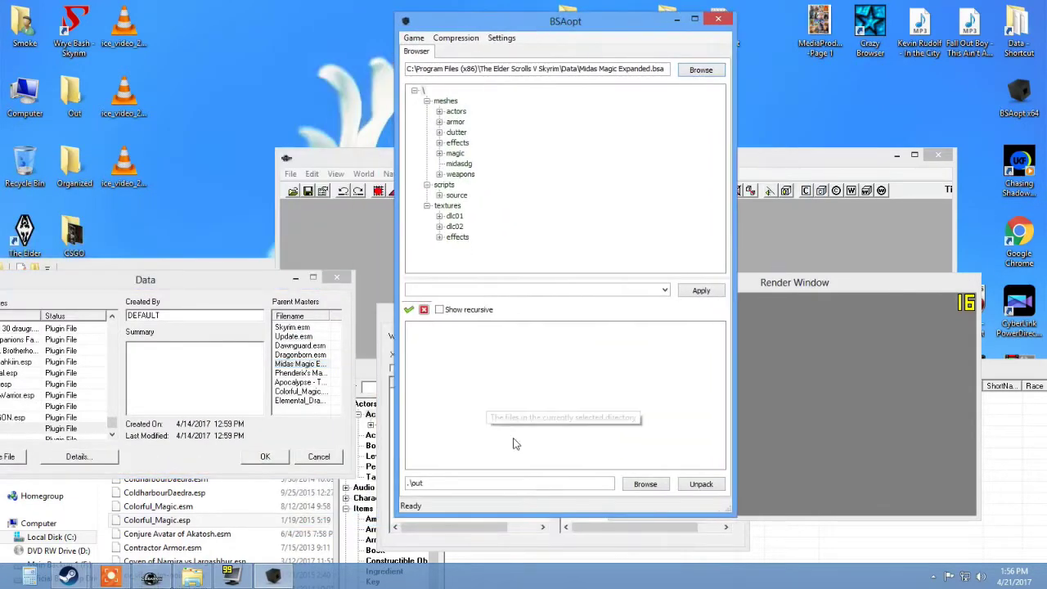
click(646, 484)
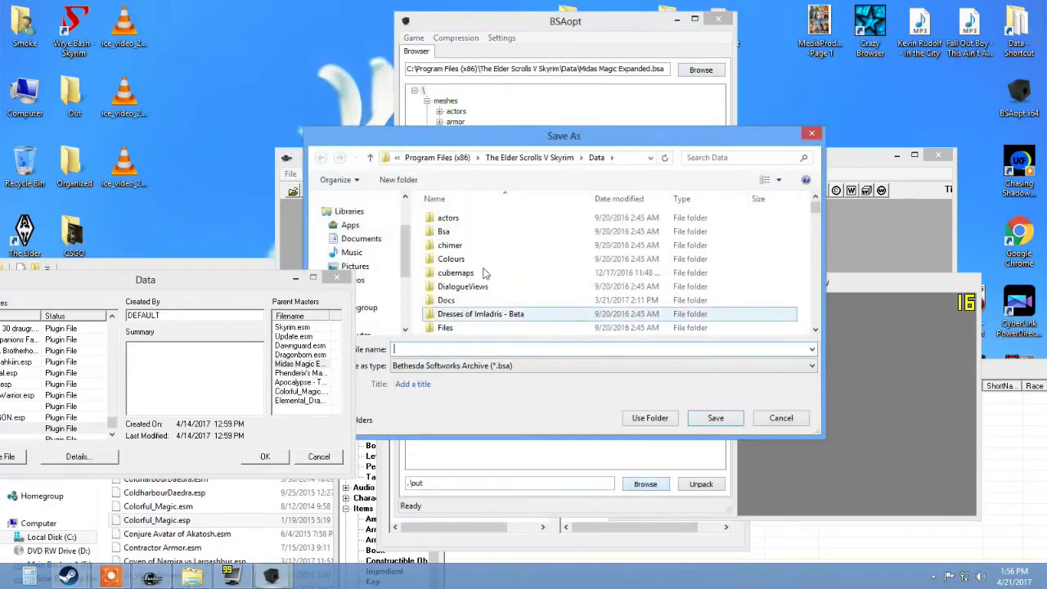
scroll(356, 250, up, 2)
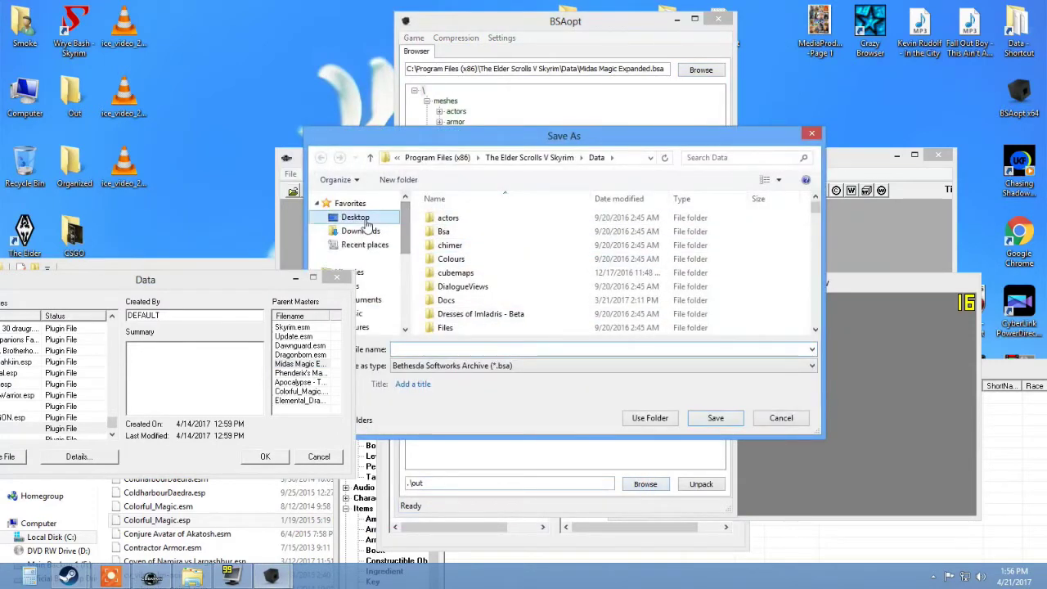
click(357, 218)
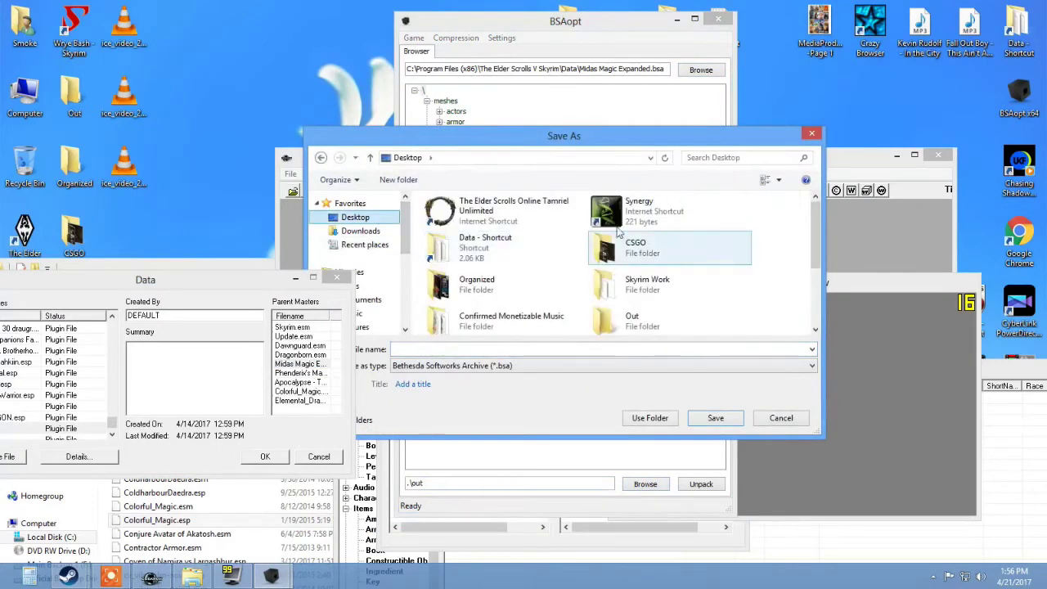
click(628, 327)
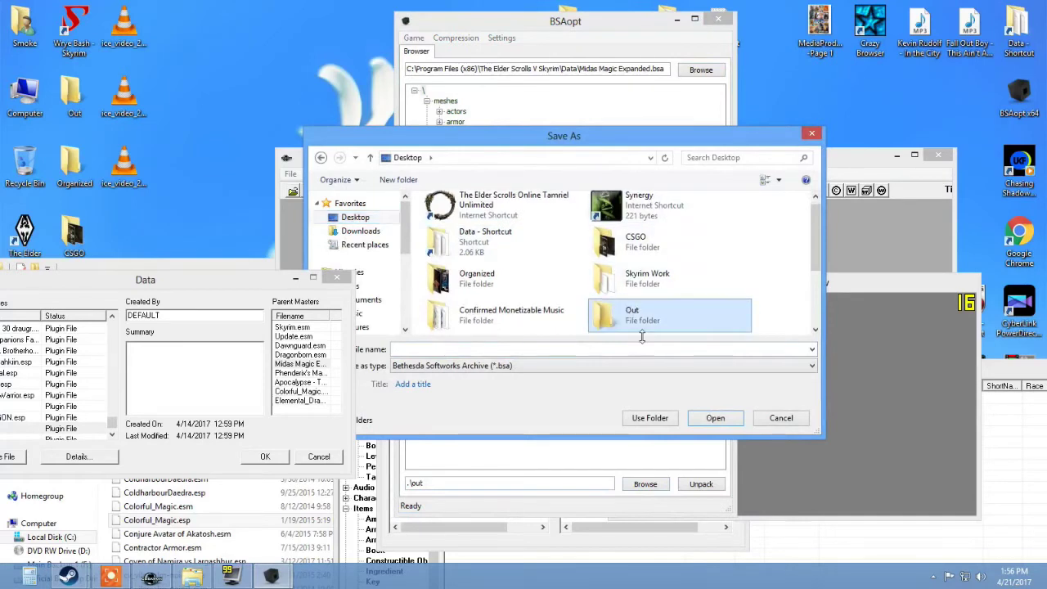
click(651, 418)
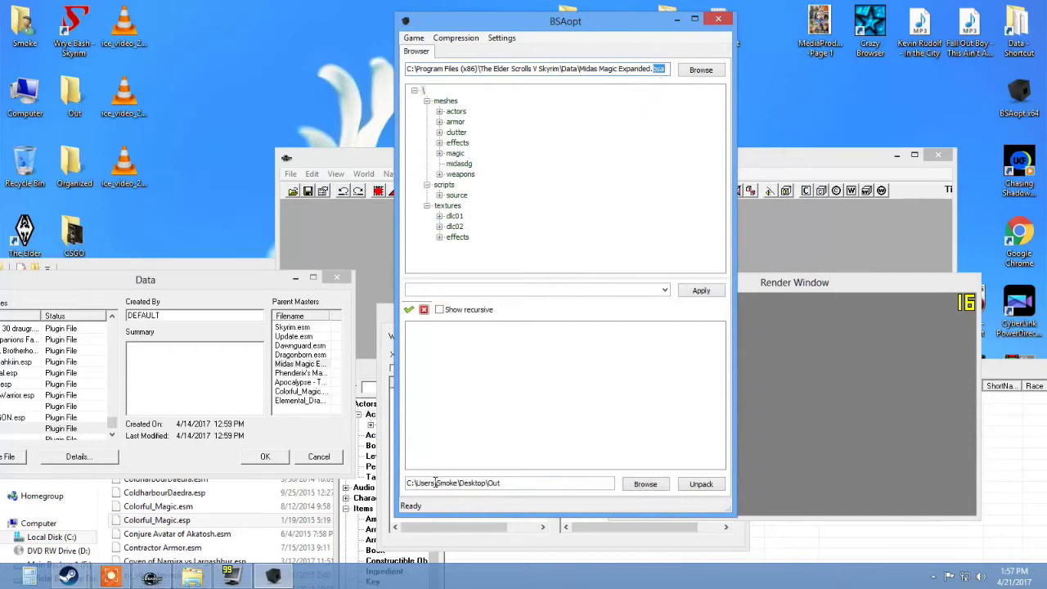
drag(74, 94, 223, 97)
click(701, 483)
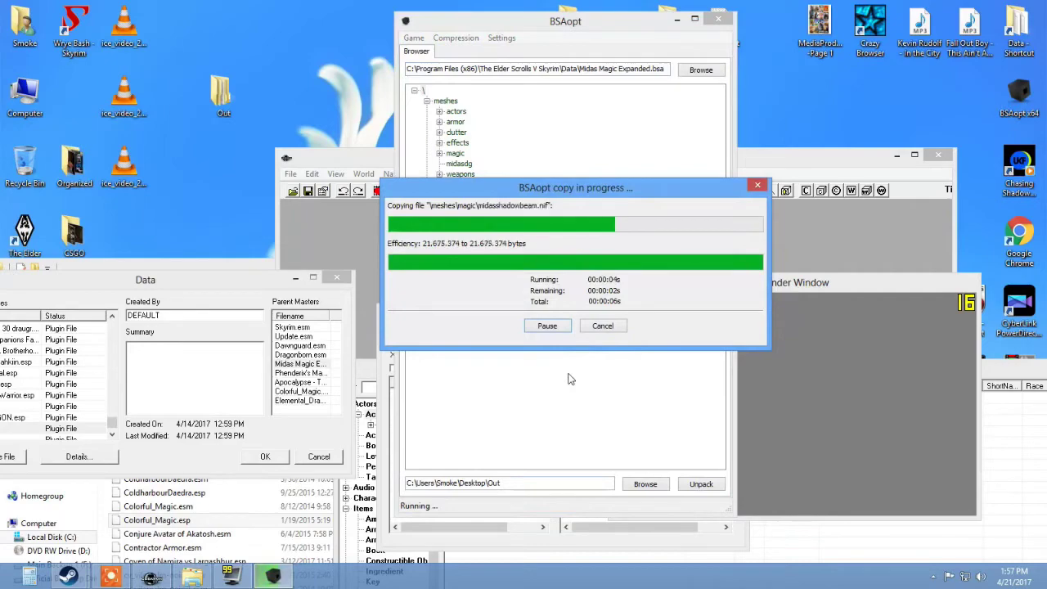
Cancel the Creation Kit's Data dialog and go back from Data to The Elder Scrolls V Skyrim folder in File Explorer.
drag(264, 282, 414, 339)
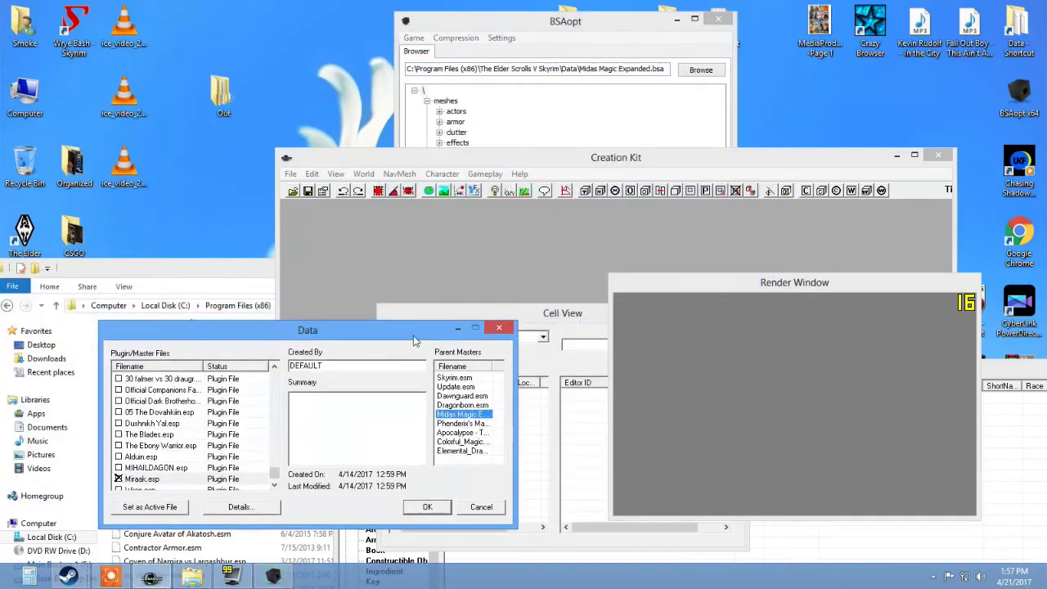
click(491, 507)
drag(238, 270, 293, 210)
scroll(258, 333, up, 15)
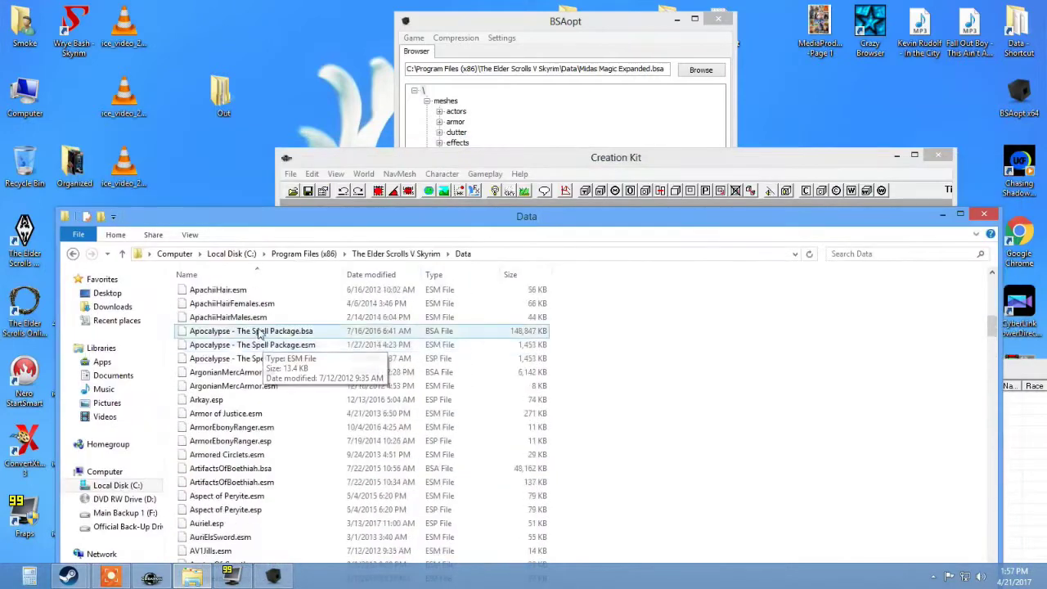
scroll(259, 333, up, 6)
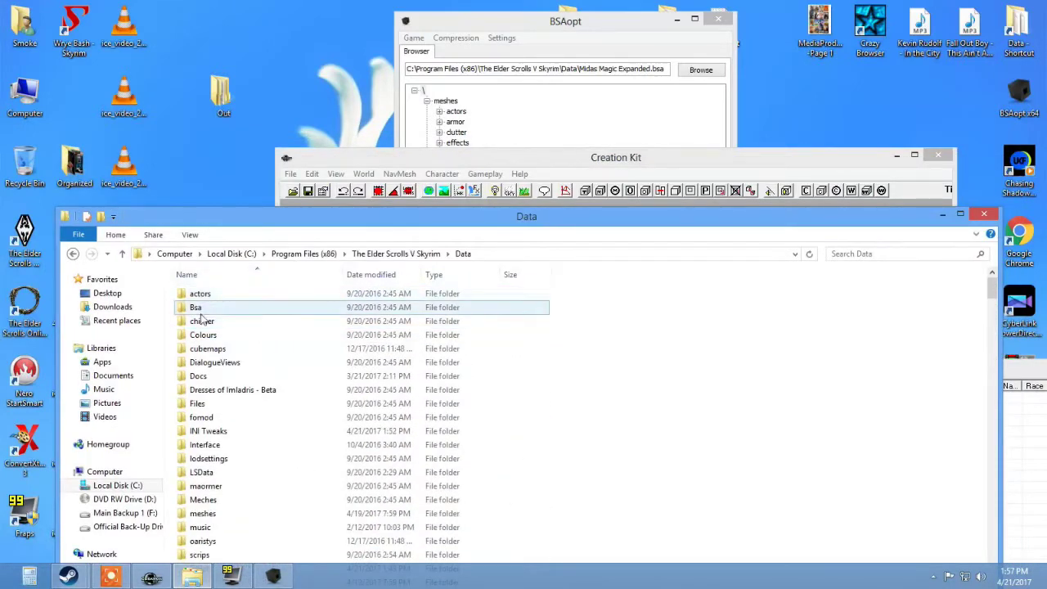
click(72, 254)
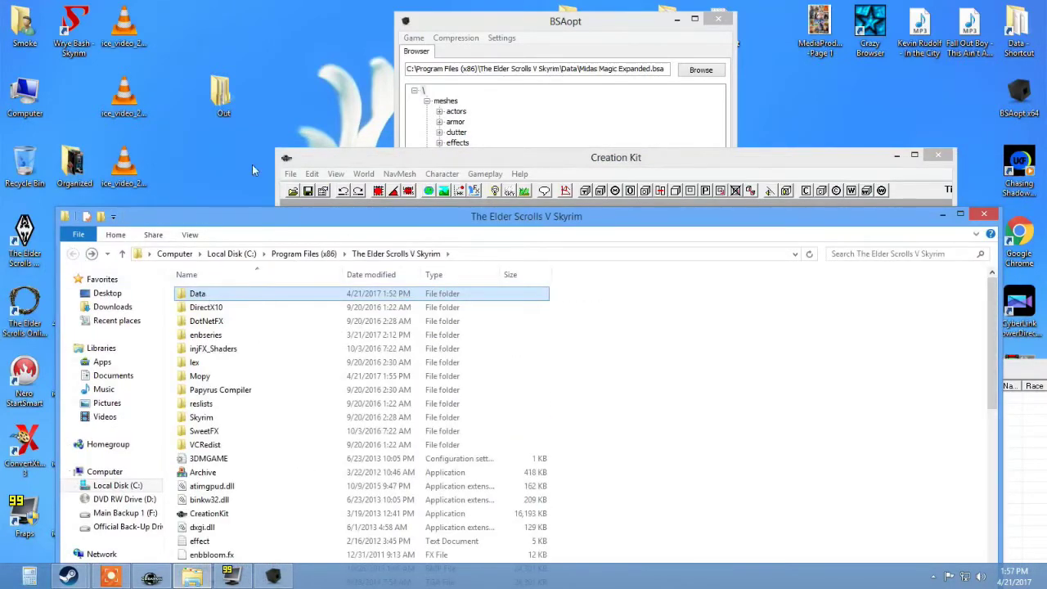
Move the meshes, scripts and textures folders from Out into Skyrim's Data folder, replacing existing files and granting administrator permission.
double_click(224, 96)
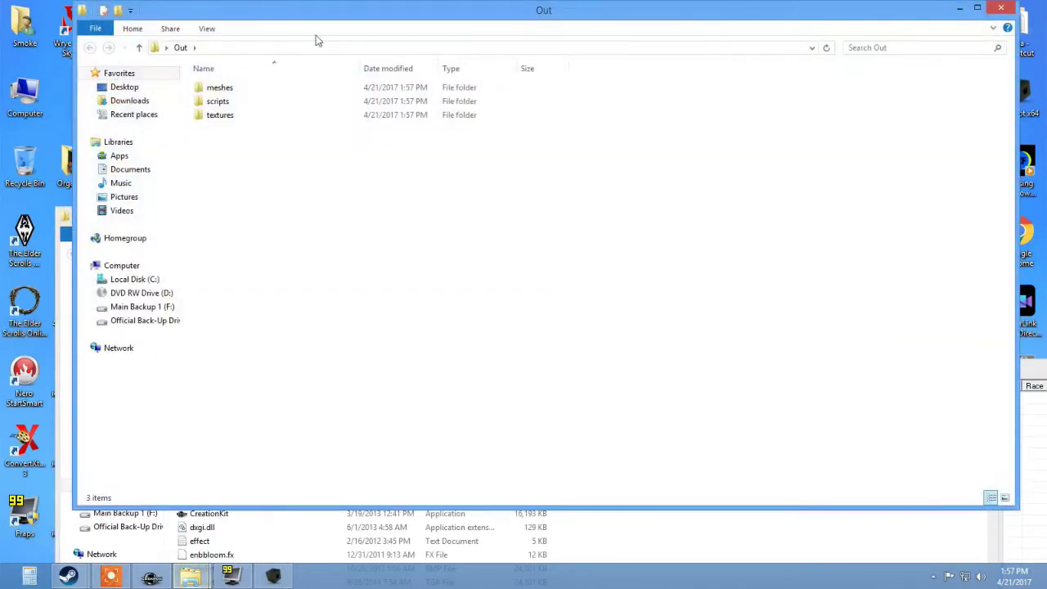
key(super+Right)
drag(726, 255, 699, 356)
drag(635, 273, 214, 293)
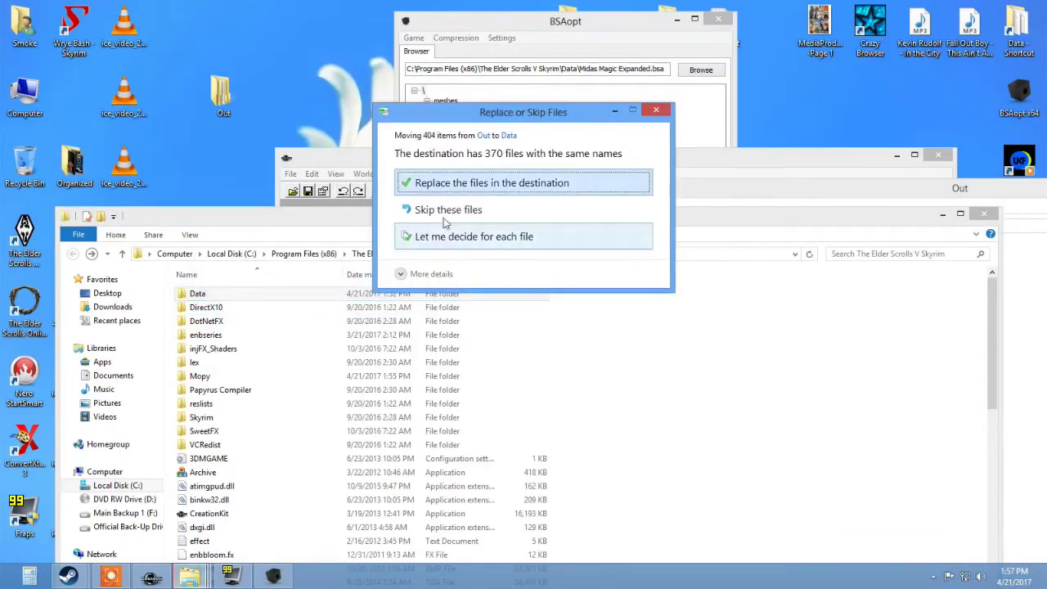
click(442, 185)
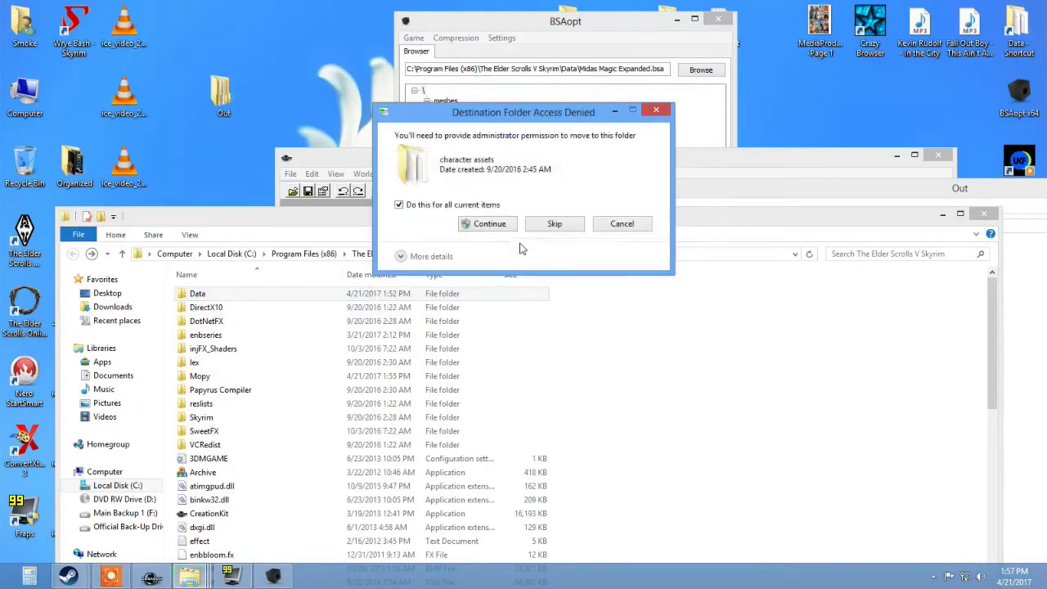
click(491, 224)
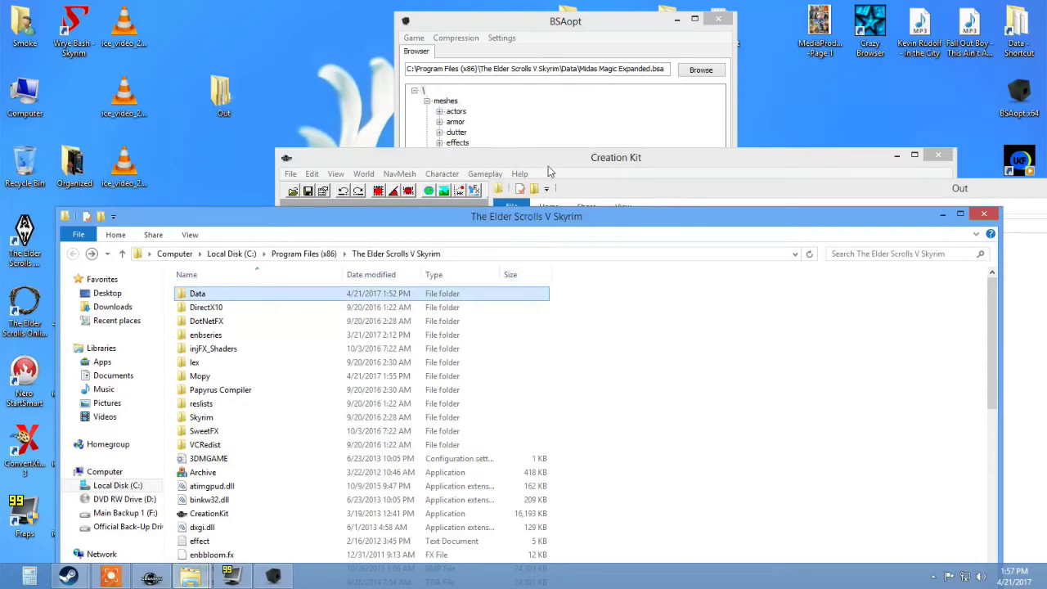
Bring the Out folder window into full view, check its remaining folders and close it.
click(565, 158)
click(962, 197)
drag(678, 181, 233, 160)
drag(265, 128, 225, 127)
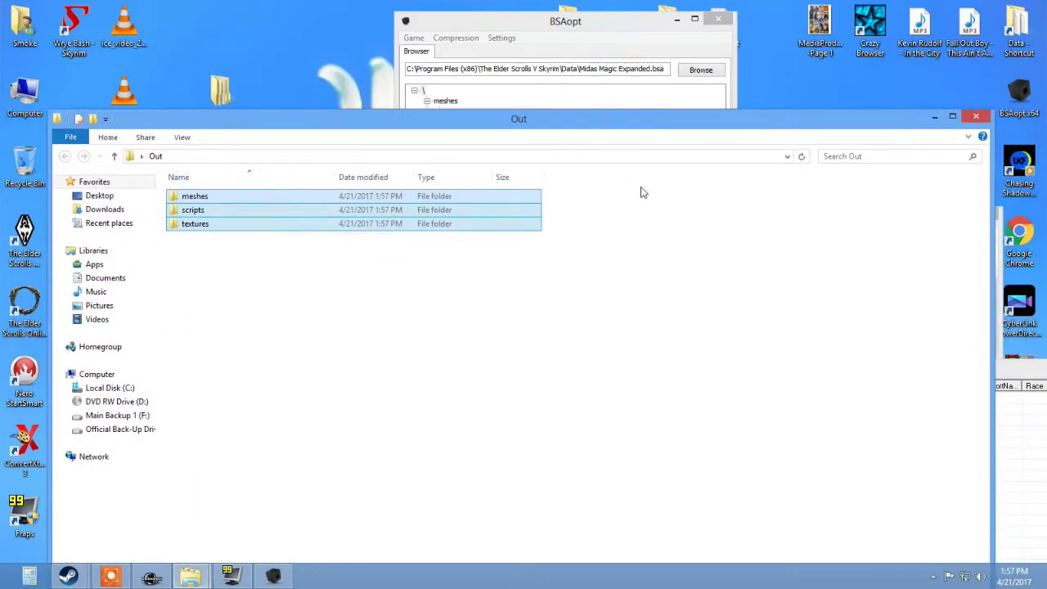
click(975, 120)
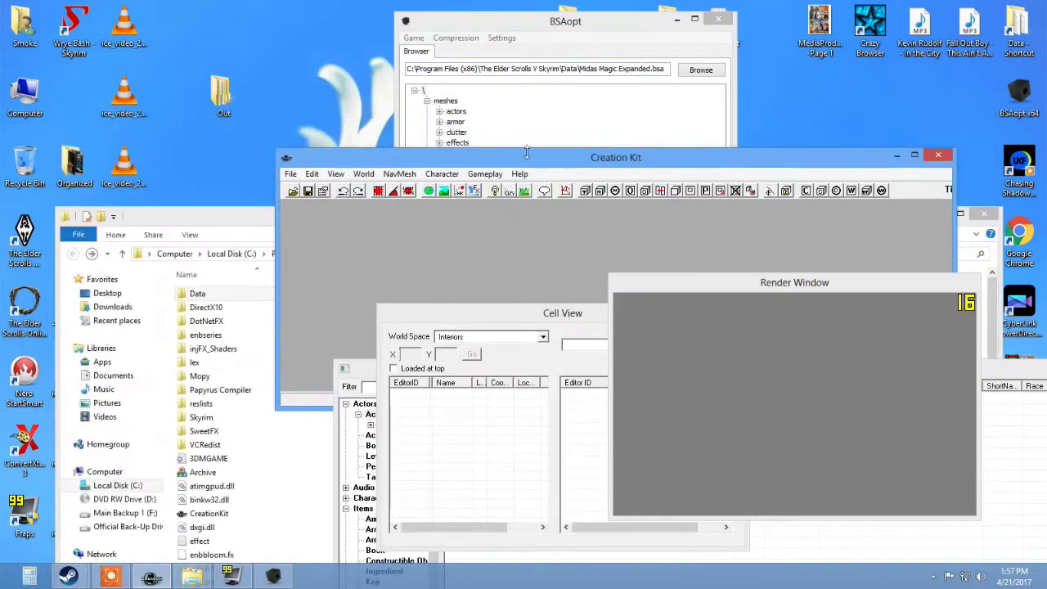
Reopen the desktop Out folder, delete the leftover meshes, scripts and textures folders, and return to BSAopt.
drag(536, 35, 494, 74)
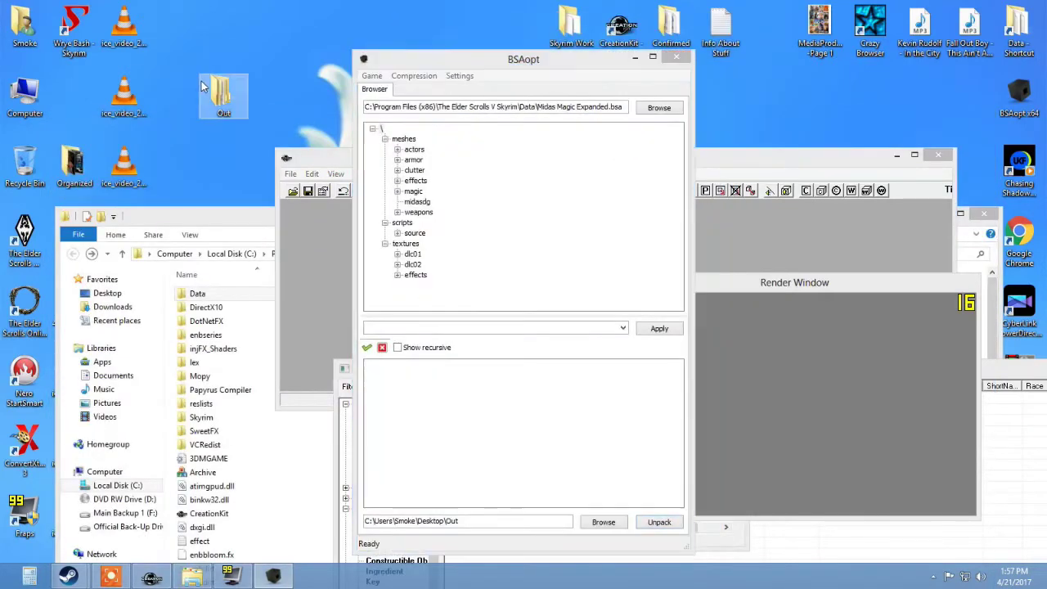
double_click(233, 102)
drag(263, 233, 182, 132)
right_click(181, 133)
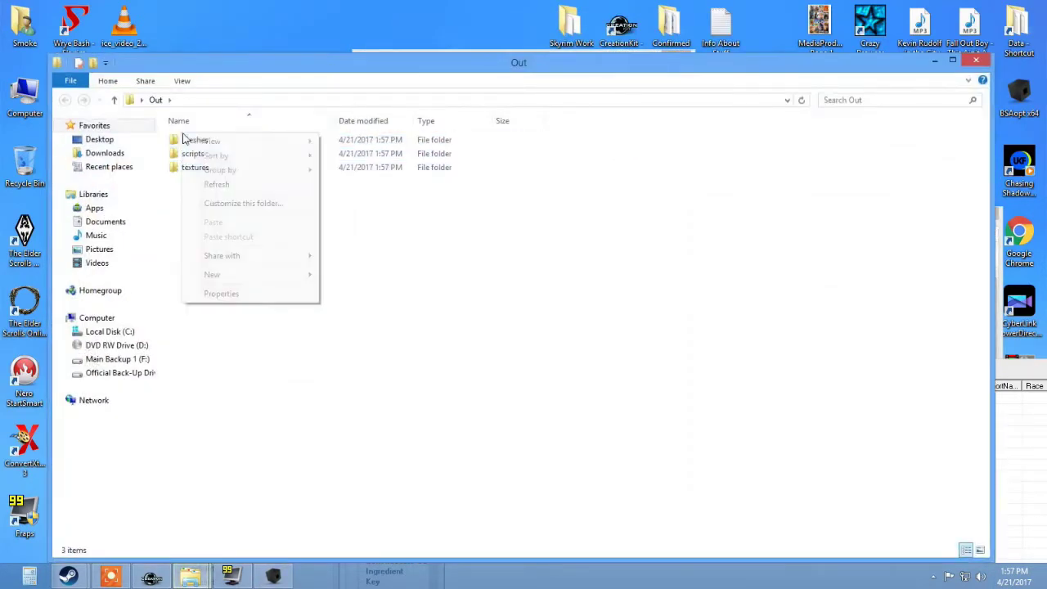
click(248, 213)
drag(247, 213, 190, 144)
right_click(190, 144)
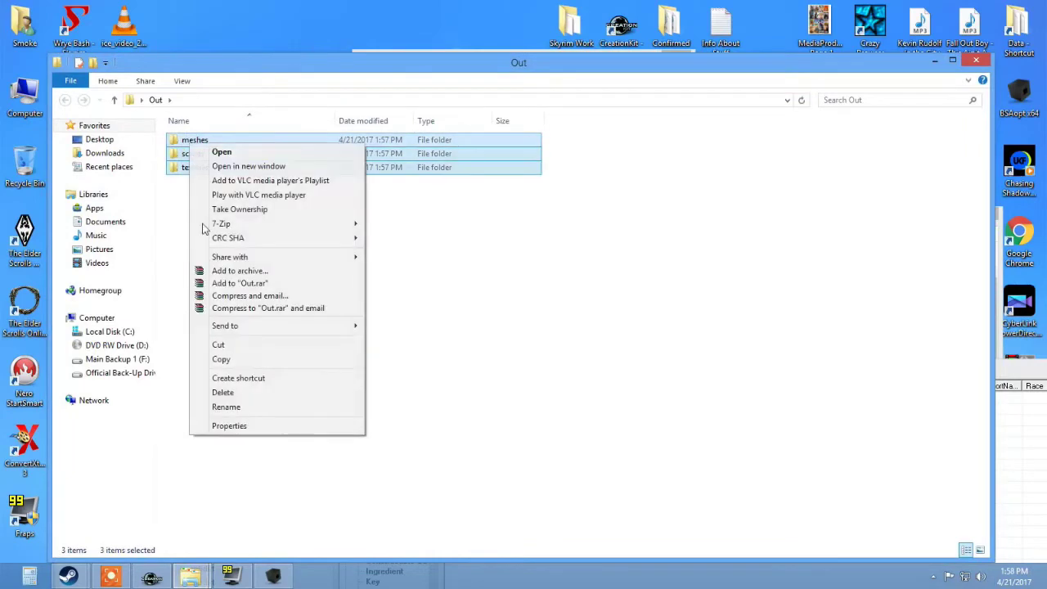
click(246, 392)
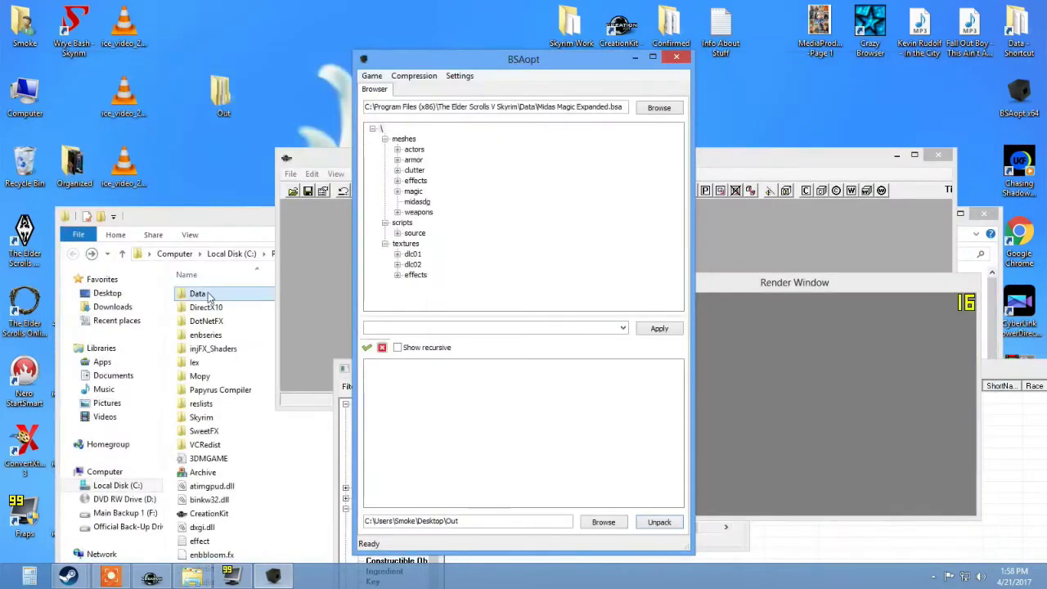
Rearrange the BSAopt and Creation Kit windows and put the Out folder back beside the Computer icon on the desktop.
click(200, 293)
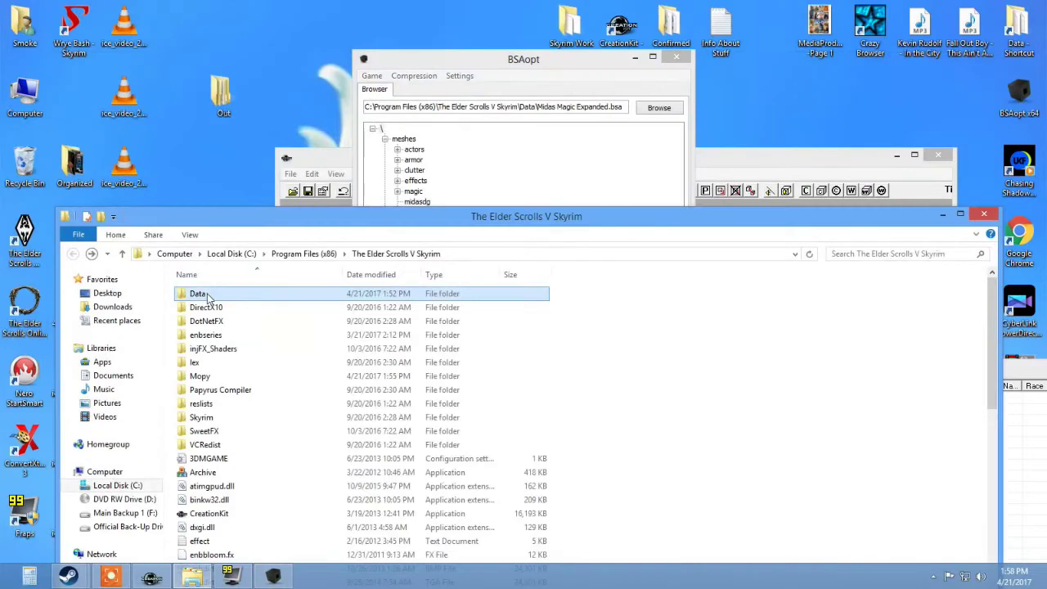
drag(457, 63, 602, 86)
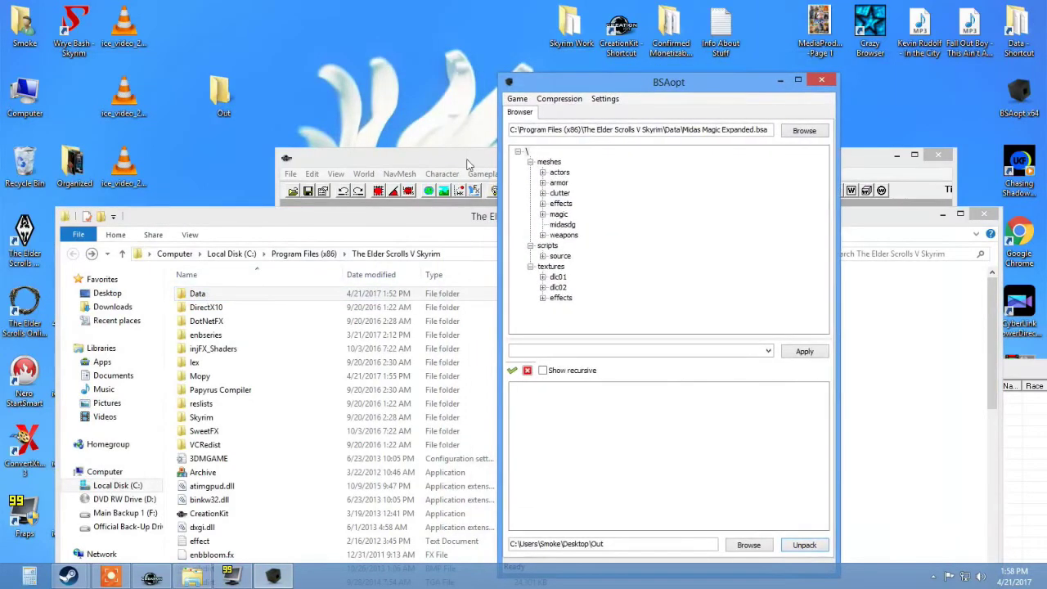
click(469, 164)
drag(693, 92, 704, 81)
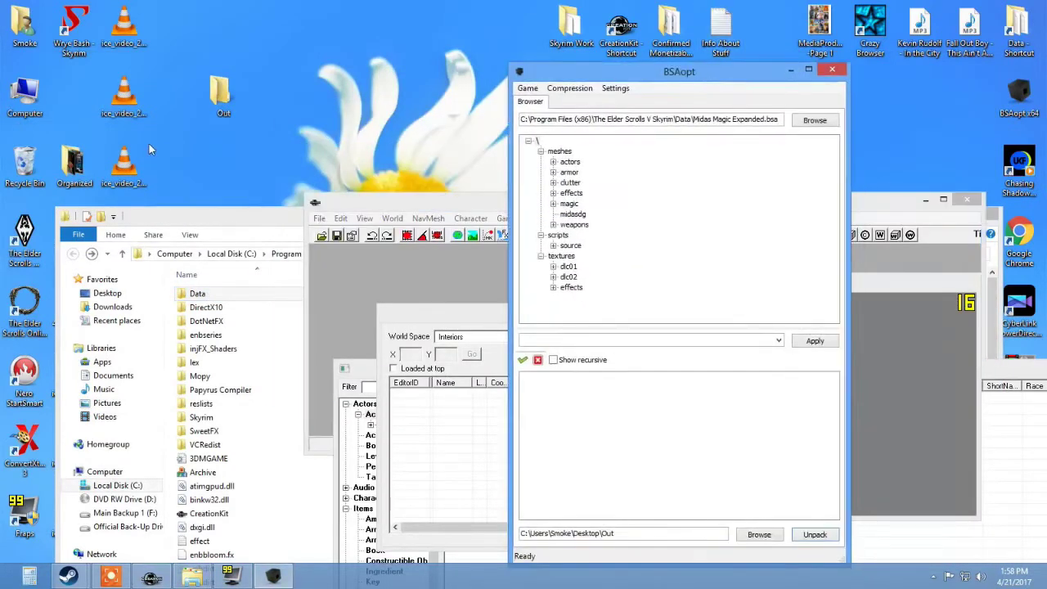
click(223, 94)
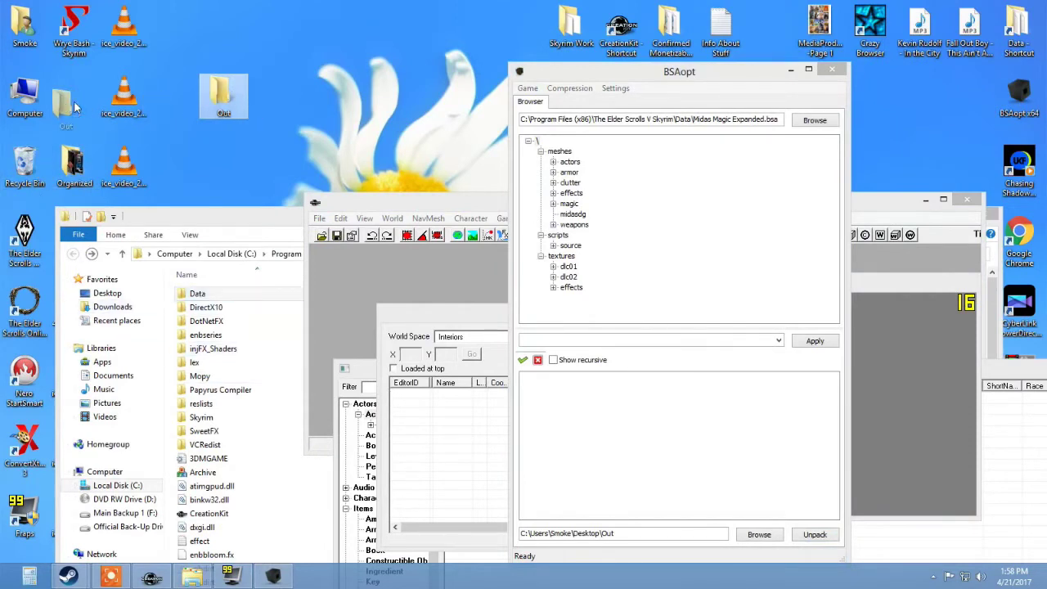
drag(73, 106, 75, 106)
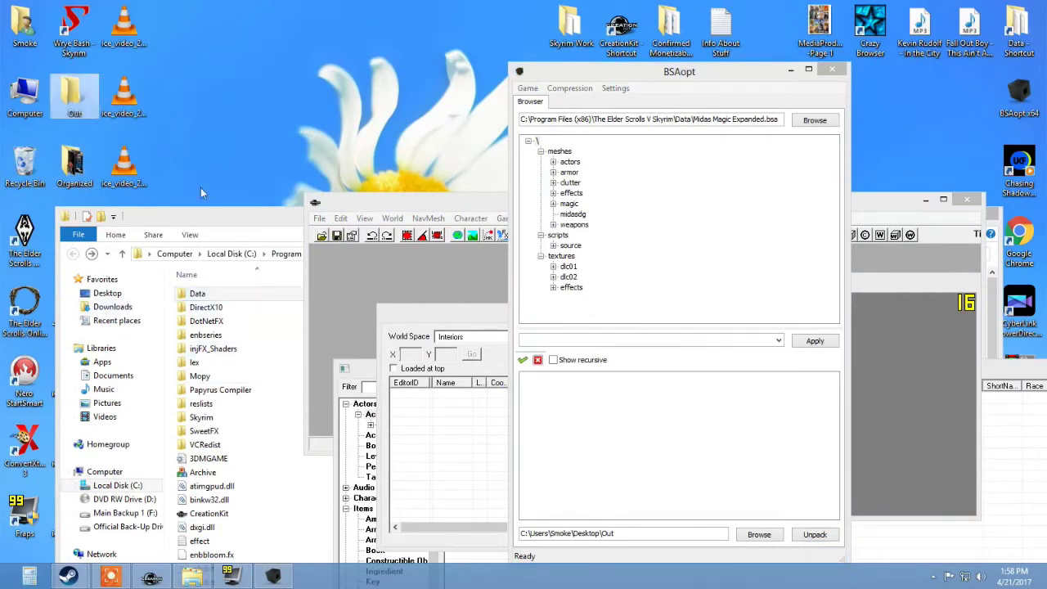
Empty the Recycle Bin permanently and close BSAopt.
right_click(35, 159)
click(91, 195)
click(565, 299)
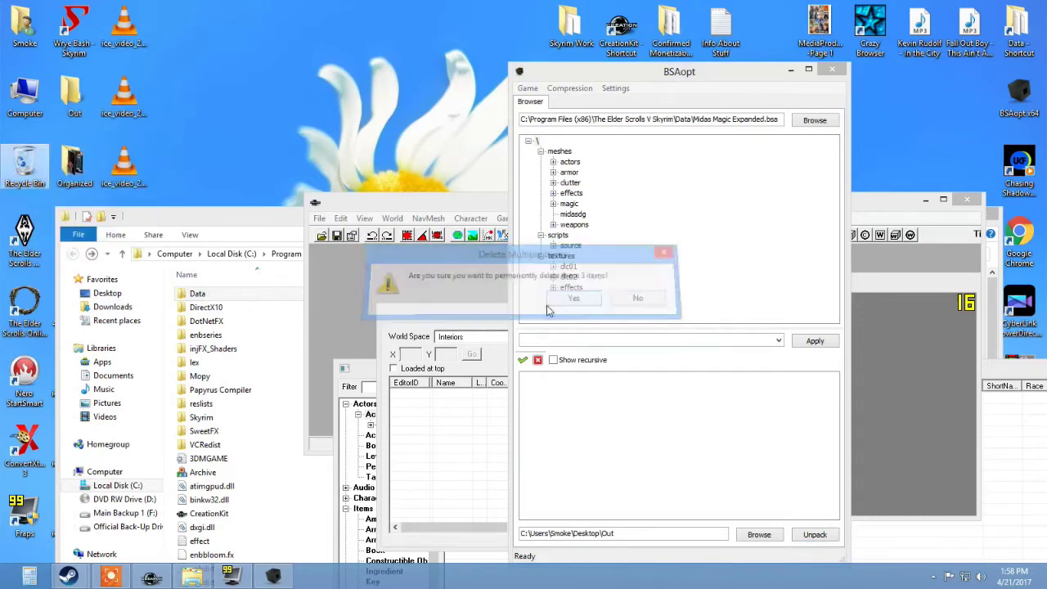
click(831, 69)
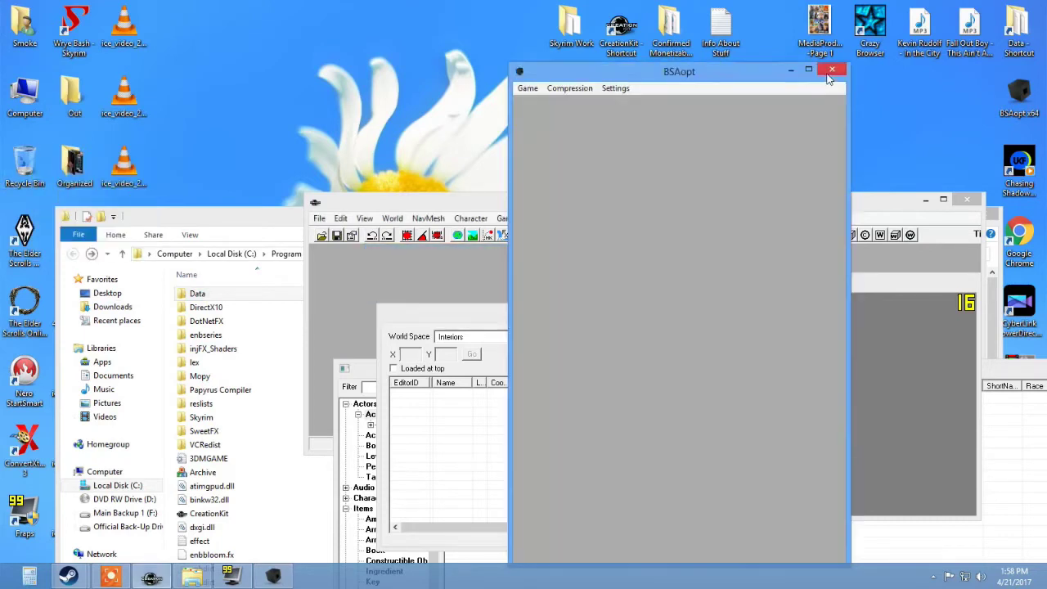
Reopen the Creation Kit's data file list and check Miraak.esp's parent masters for the Phenderix's Magic entry.
click(319, 218)
click(335, 229)
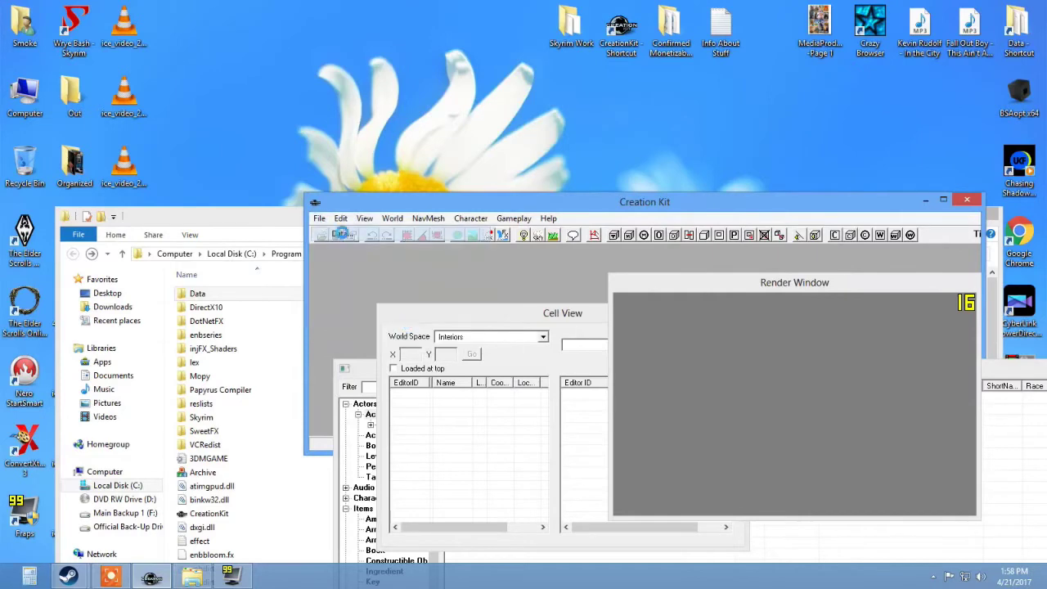
click(417, 347)
scroll(417, 349, down, 10)
double_click(417, 346)
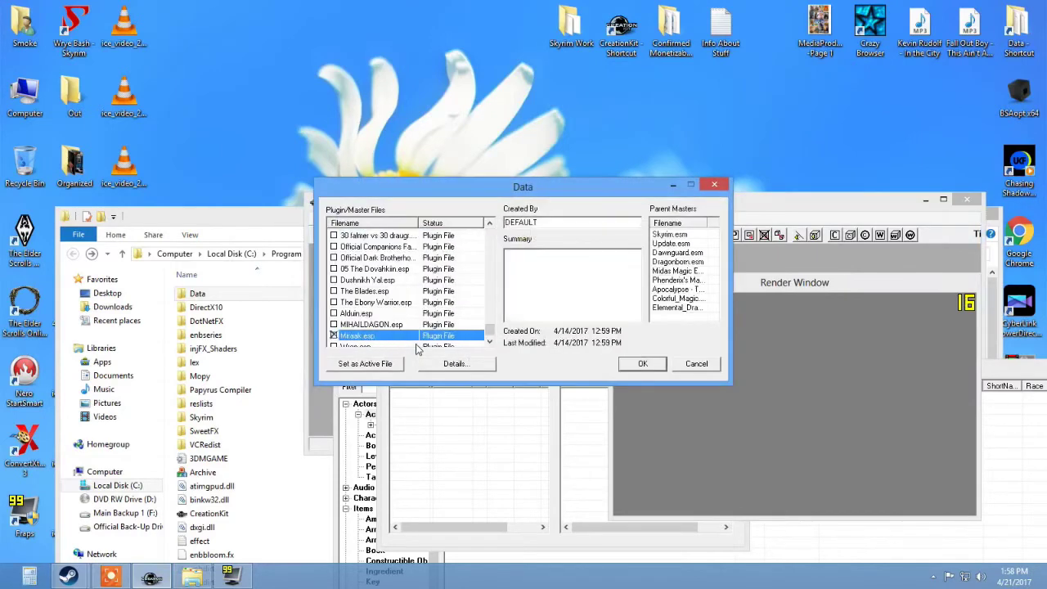
click(666, 280)
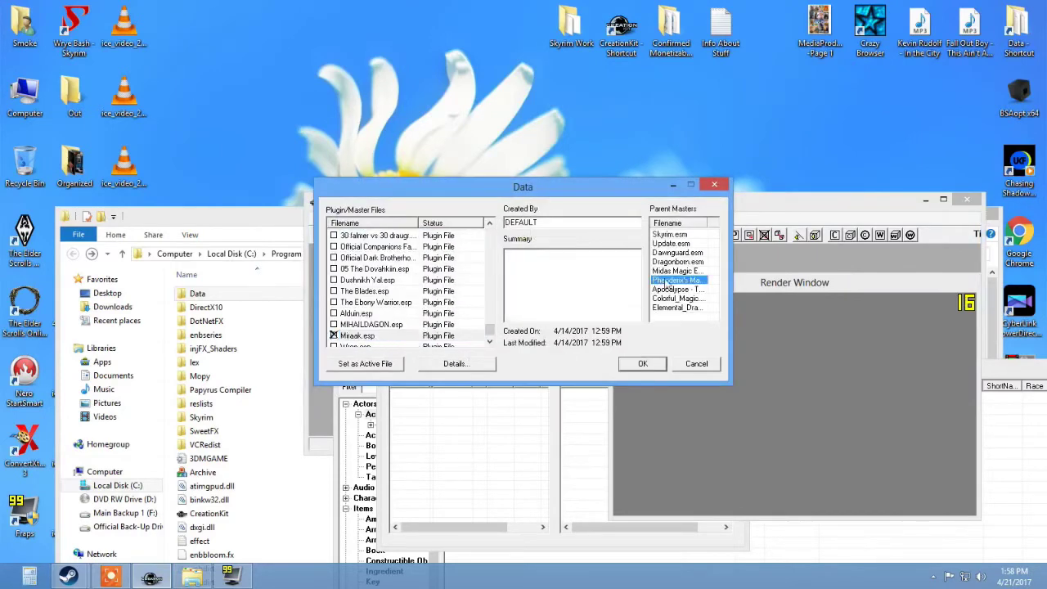
Launch BSAopt, load Phenderix Magic Evolved.bsa from Skyrim's Data folder, and unpack it into the Out folder.
double_click(1018, 96)
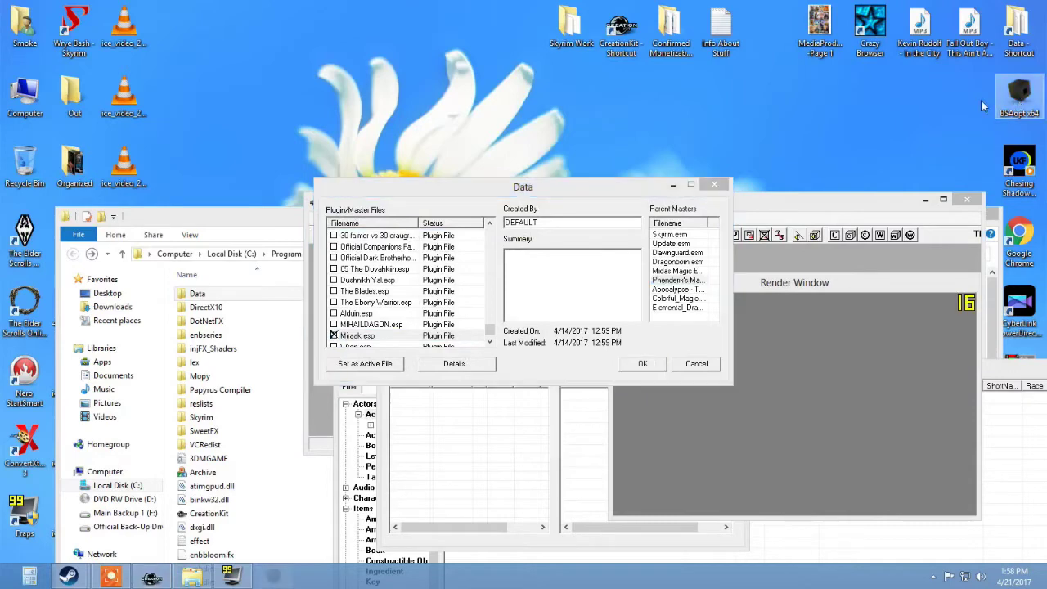
drag(577, 195, 791, 329)
drag(511, 42, 361, 41)
click(508, 86)
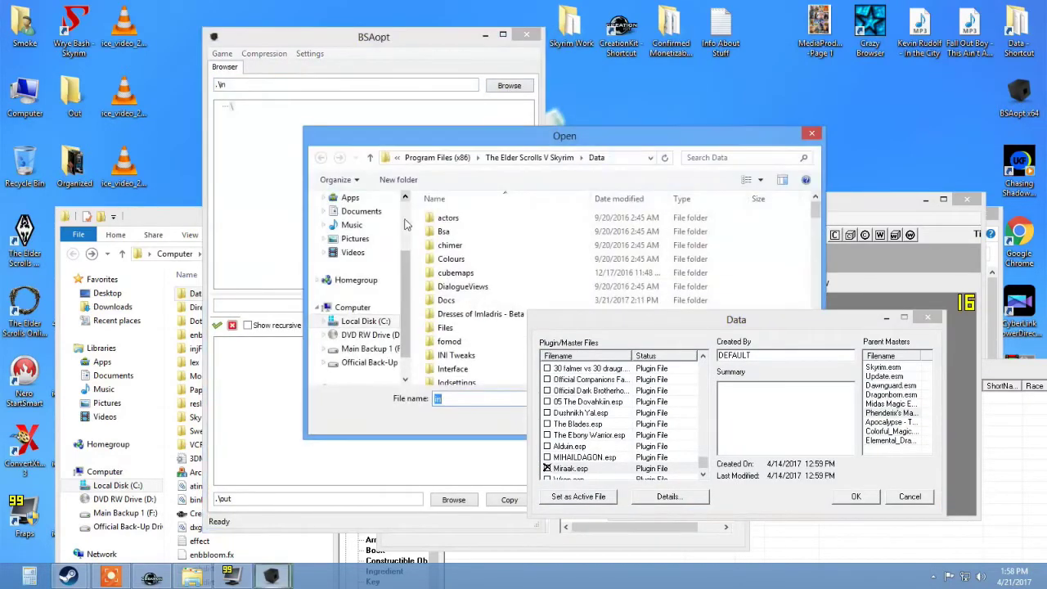
drag(417, 145, 220, 145)
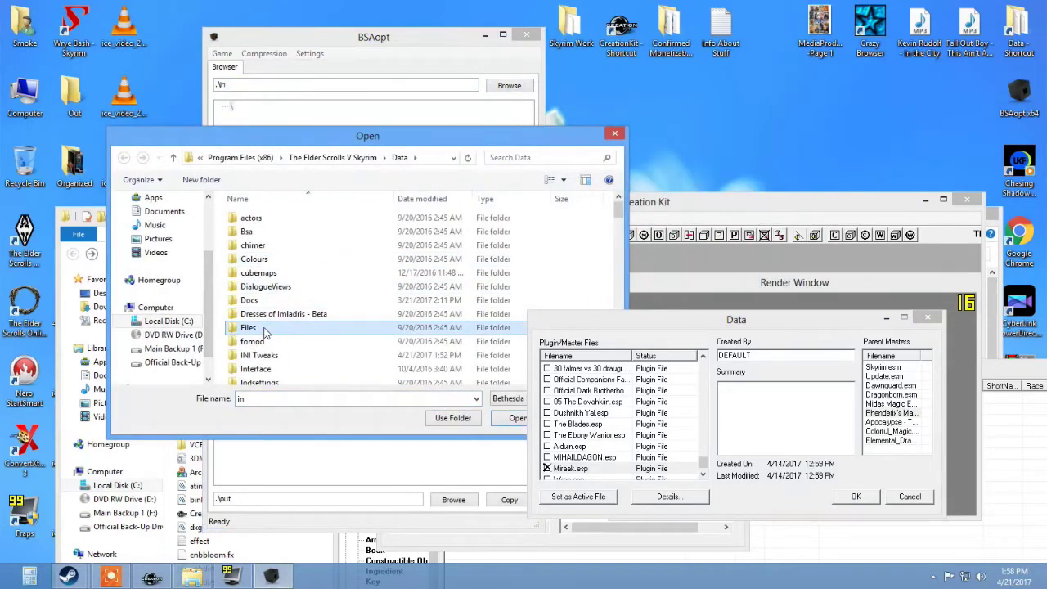
text(ph)
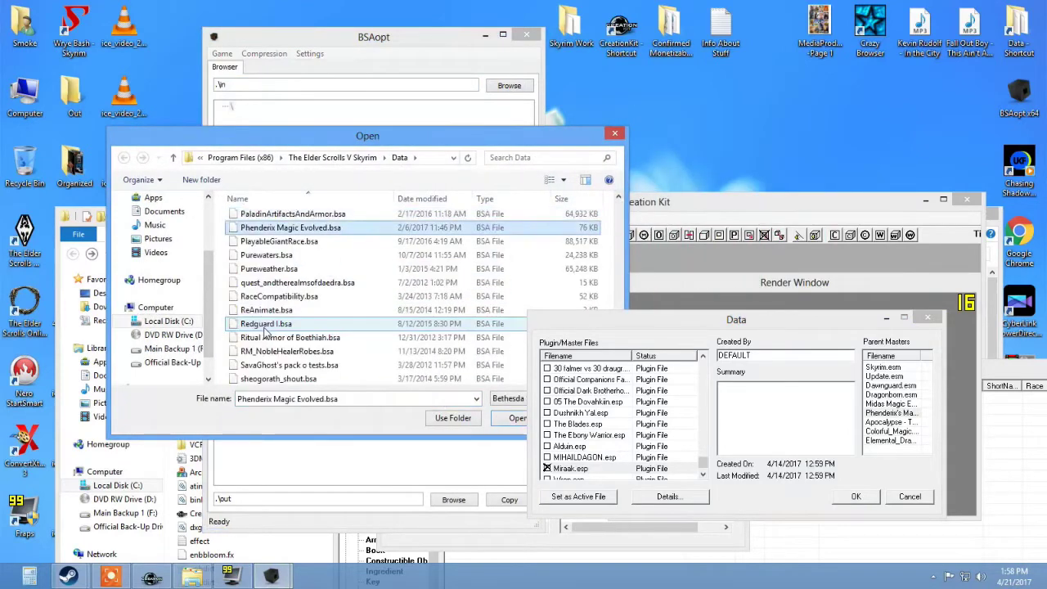
double_click(310, 231)
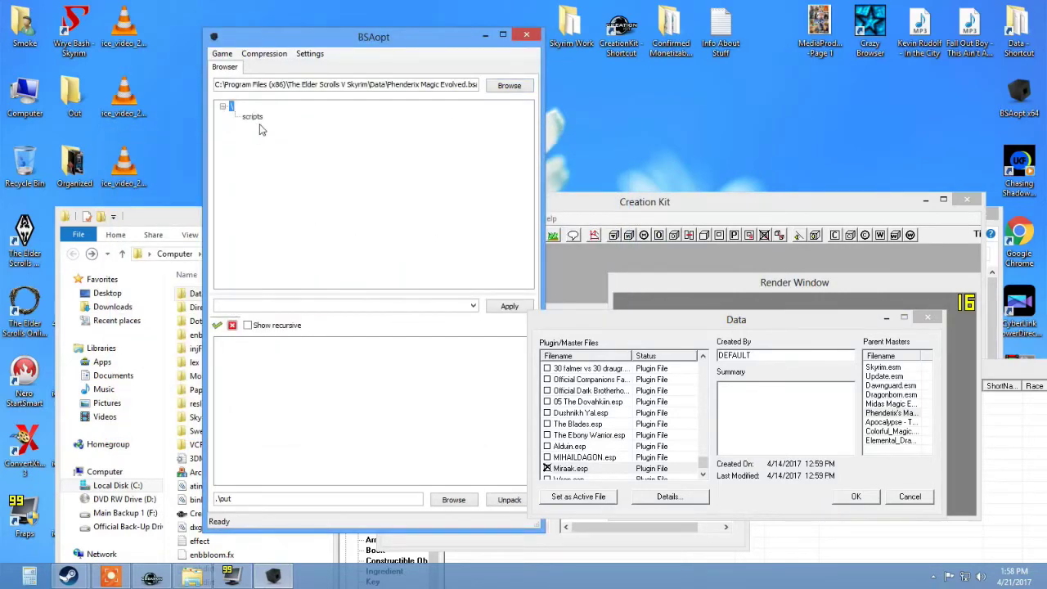
click(494, 504)
Move the unpacked scripts folder from Out into Skyrim's Data folder, replacing existing files and granting administrator permission for all items.
click(88, 102)
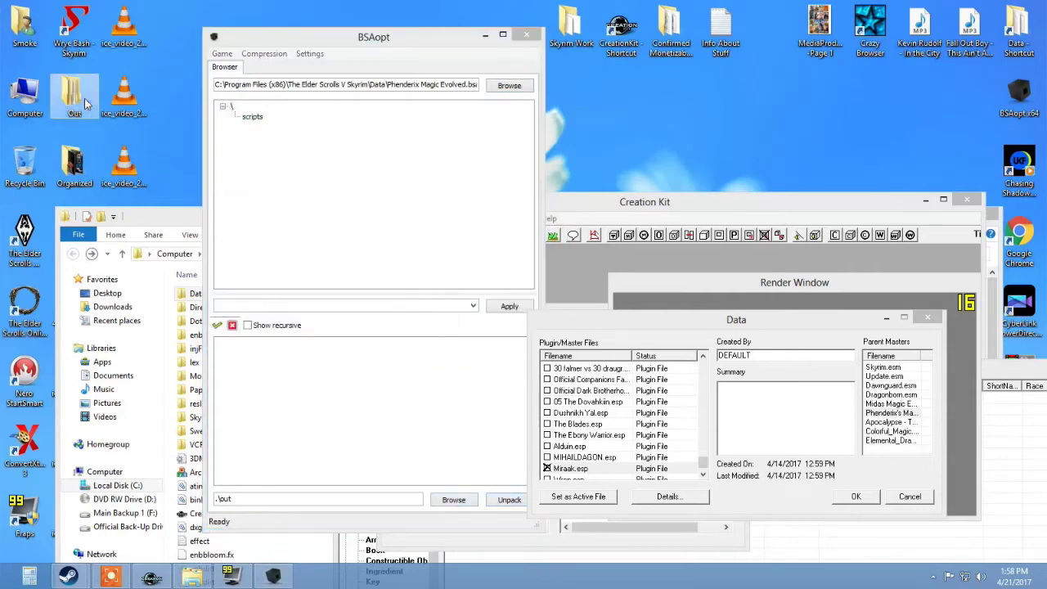
double_click(87, 102)
drag(257, 80, 454, 82)
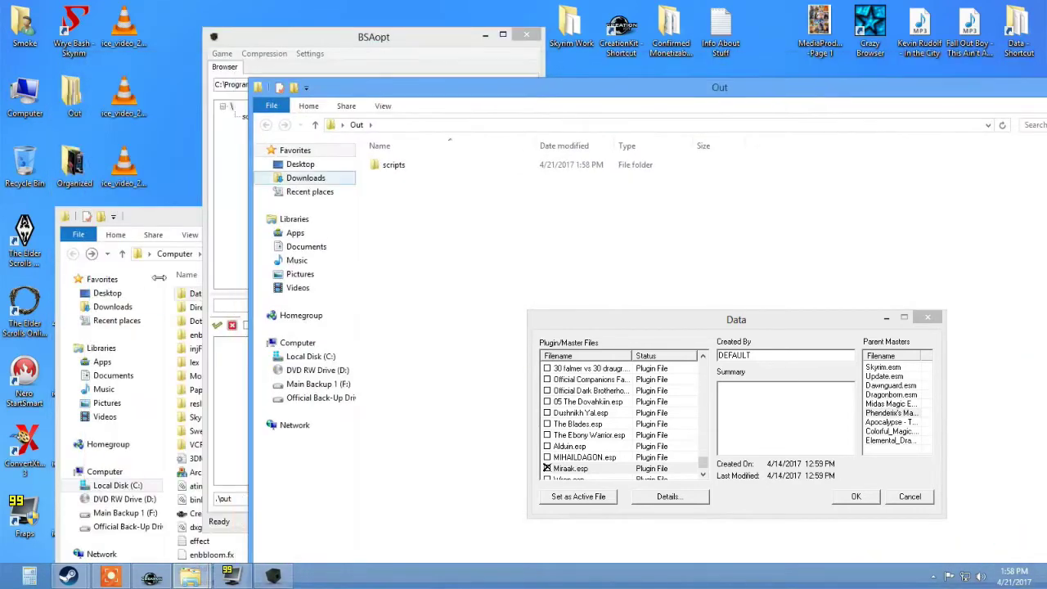
drag(145, 219, 54, 236)
drag(378, 180, 124, 315)
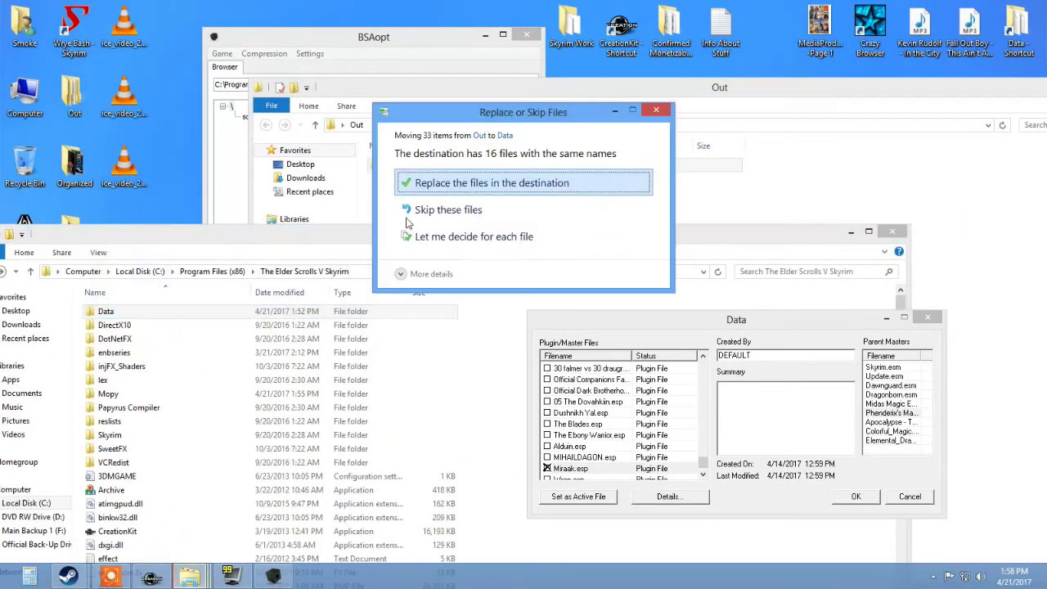
click(463, 191)
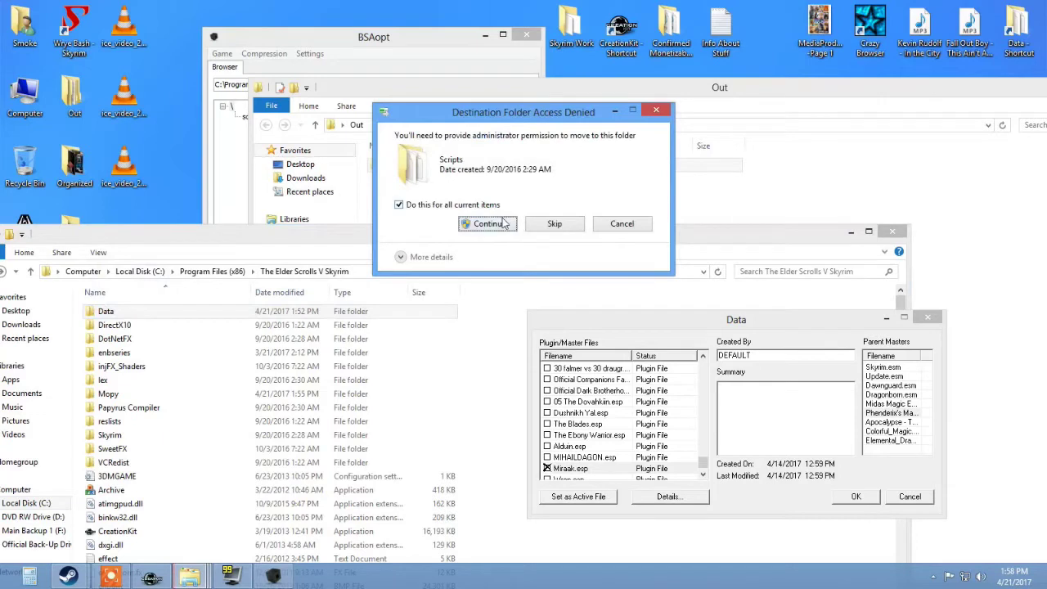
click(491, 224)
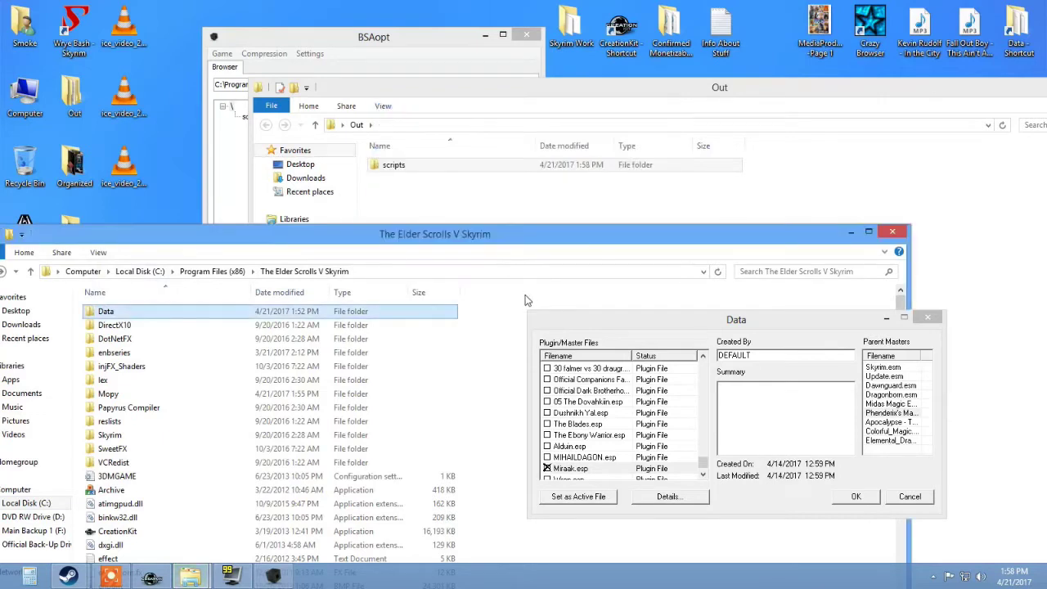
Delete the leftover scripts folder from the Out folder, and close the Out window and BSAopt.
double_click(74, 96)
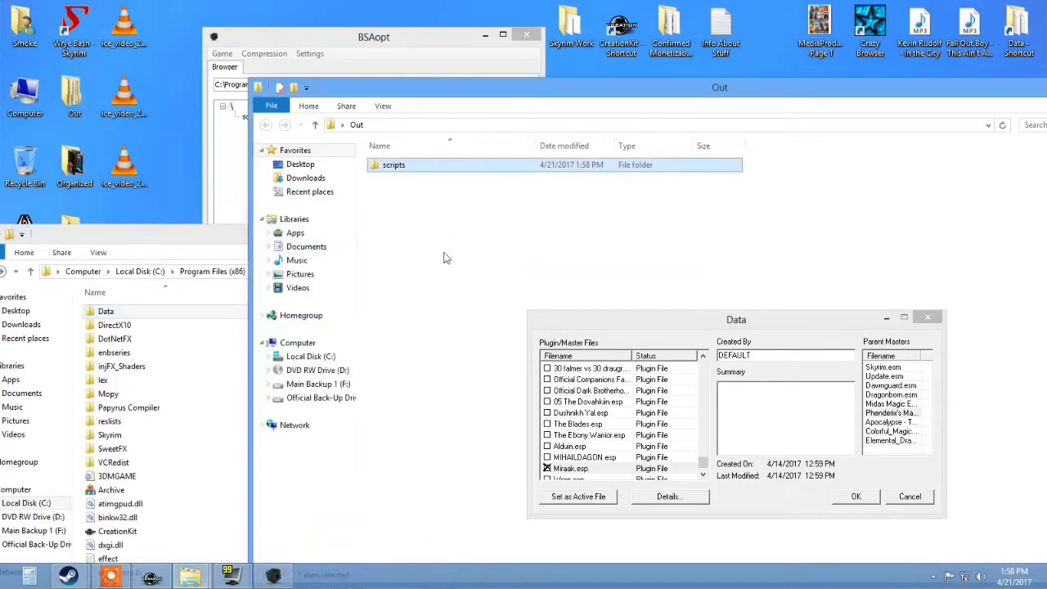
right_click(391, 176)
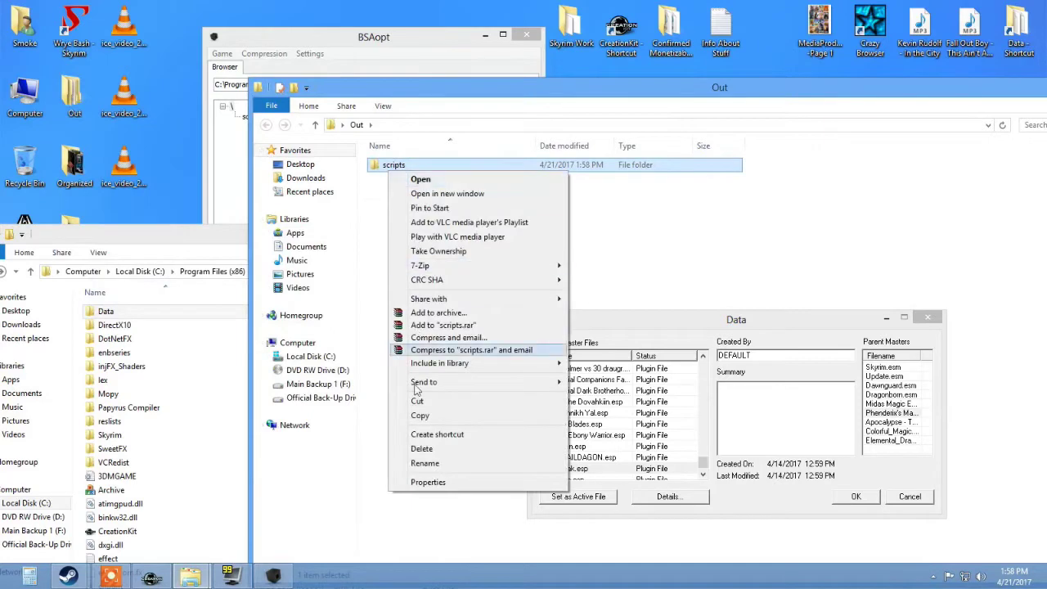
click(424, 447)
drag(918, 98, 740, 98)
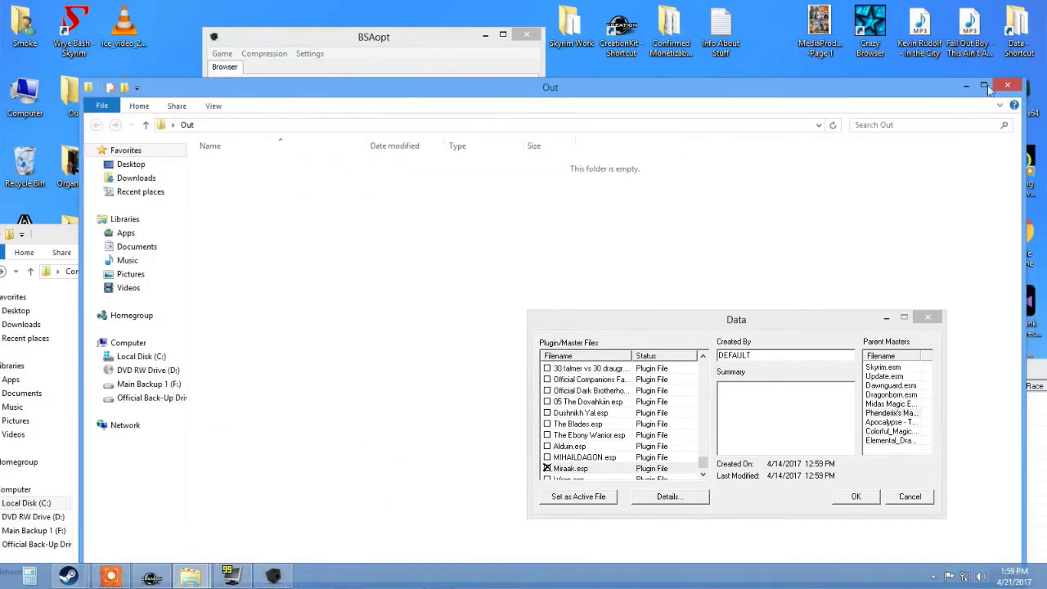
click(1006, 85)
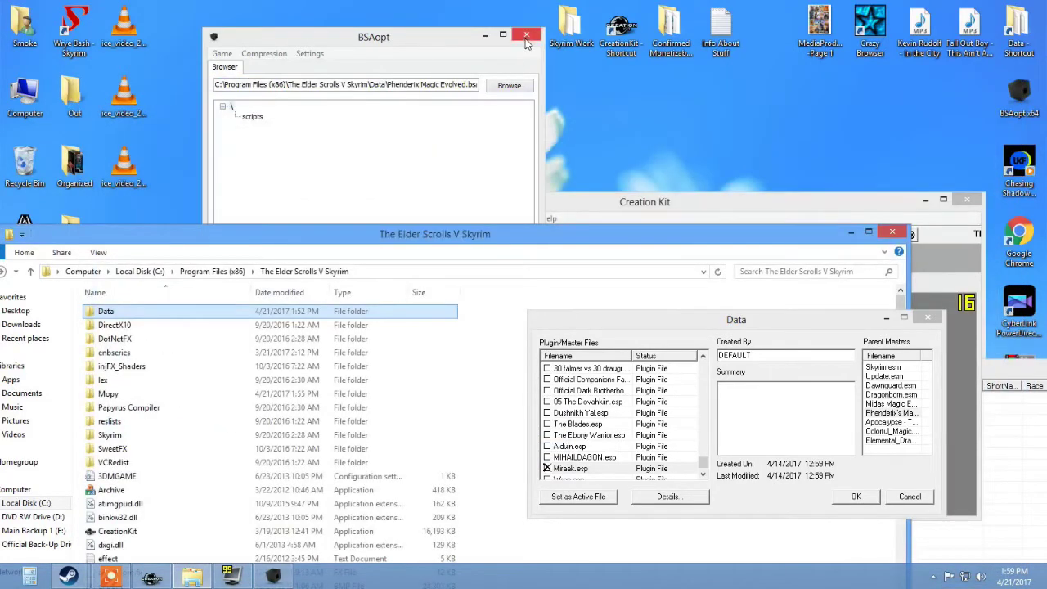
click(527, 36)
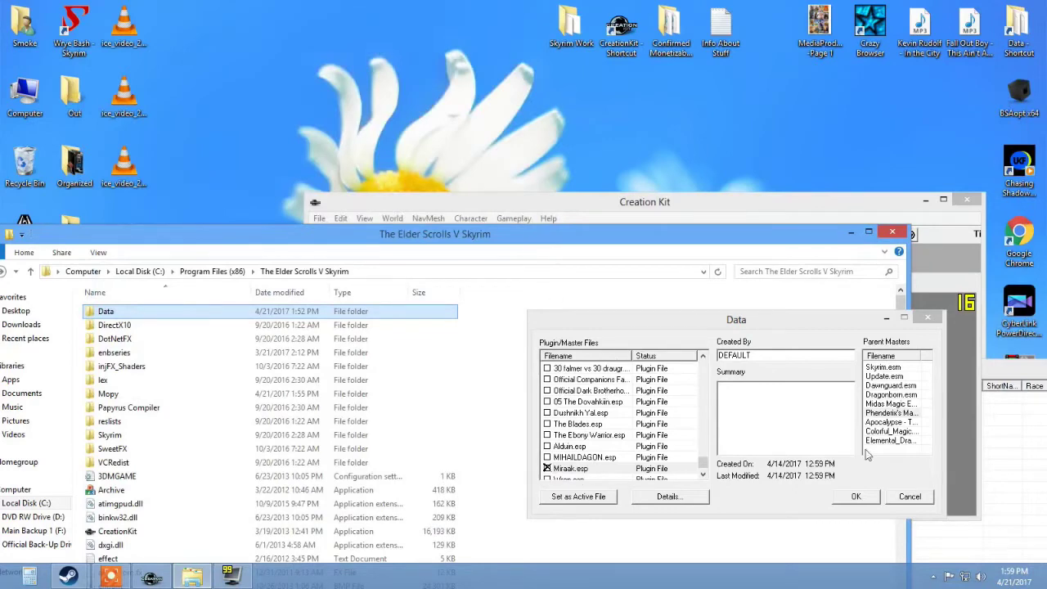
Pick the Apocalypse parent master, relaunch BSAopt, and unpack Apocalypse - The Spell Package.bsa from the Data folder into Out.
click(884, 423)
double_click(1005, 98)
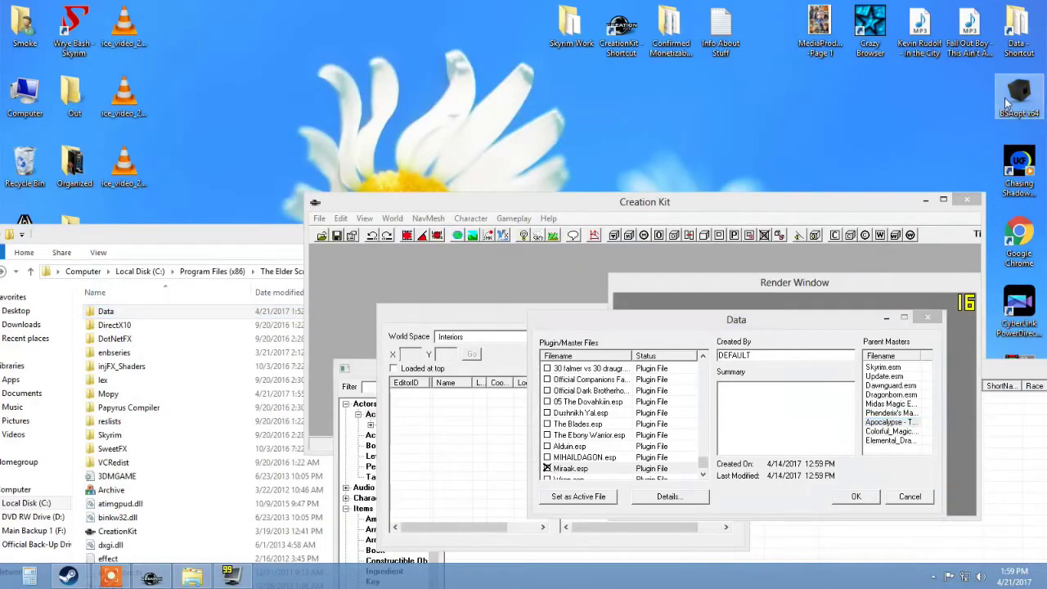
click(659, 86)
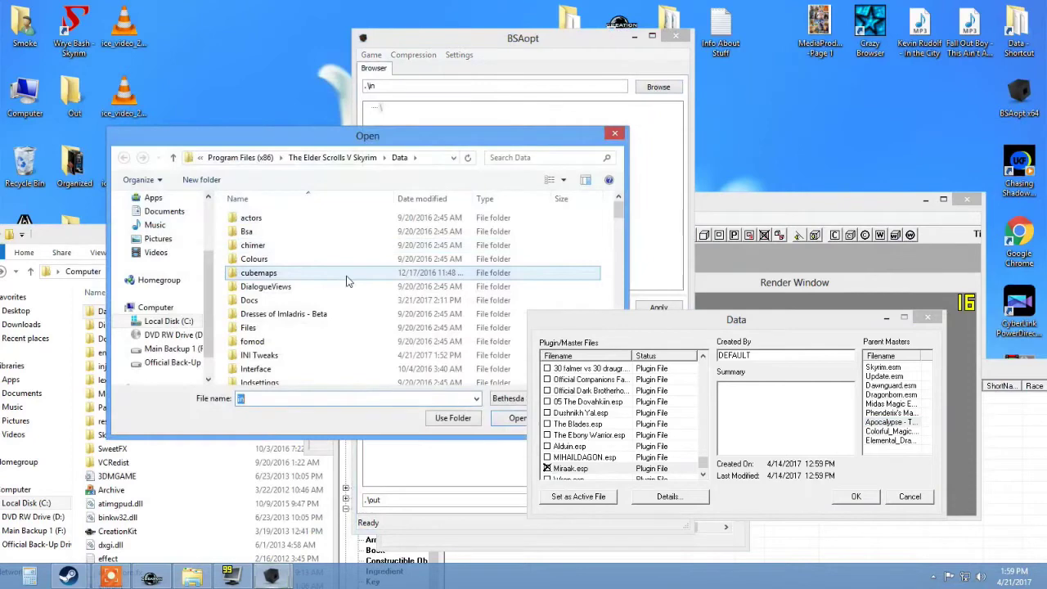
scroll(347, 281, down, 5)
click(347, 228)
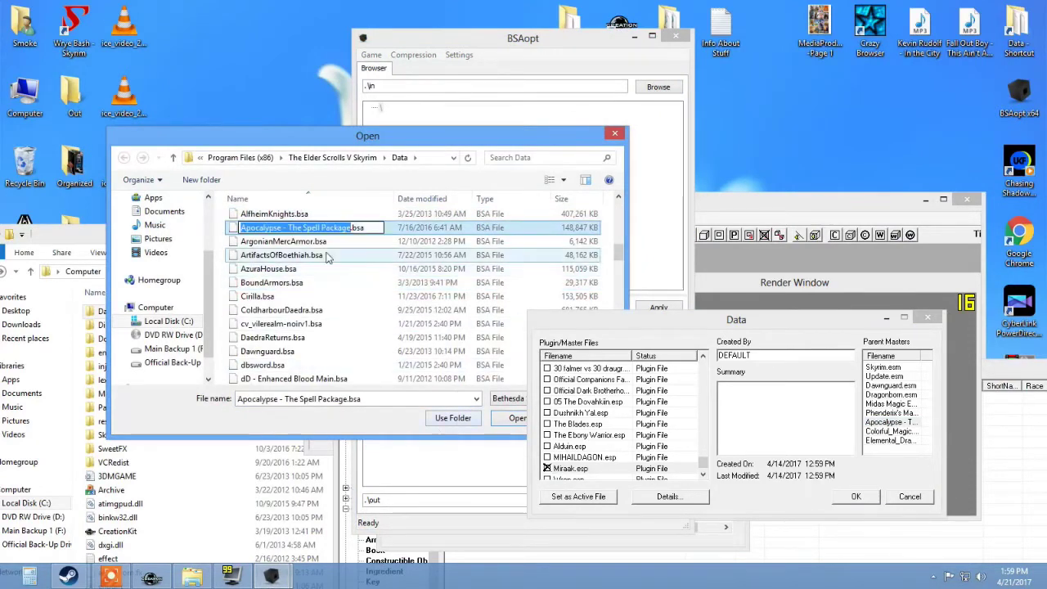
click(367, 241)
click(365, 228)
drag(383, 139, 309, 139)
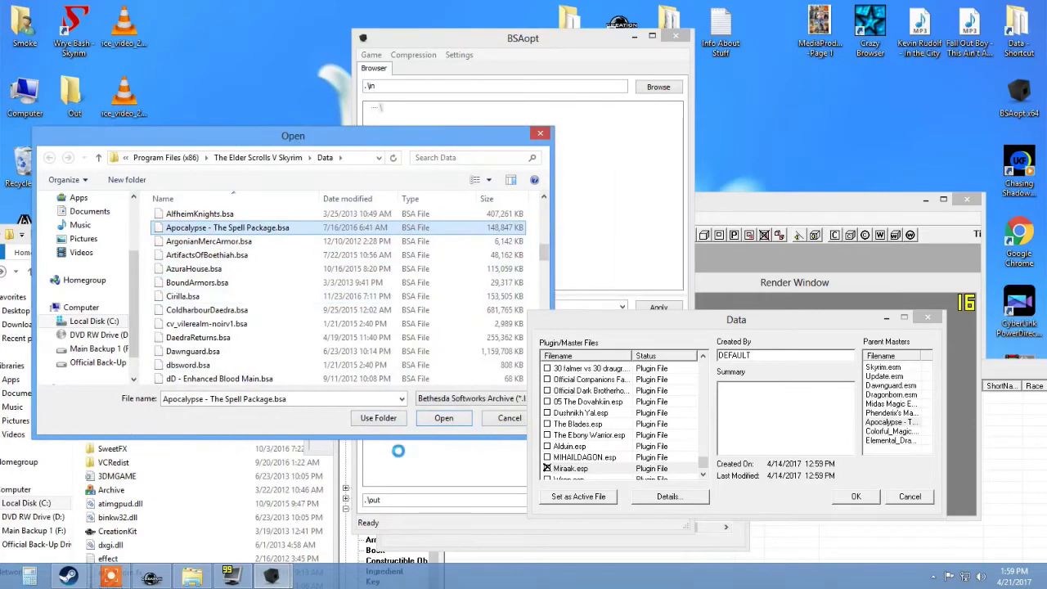
click(439, 422)
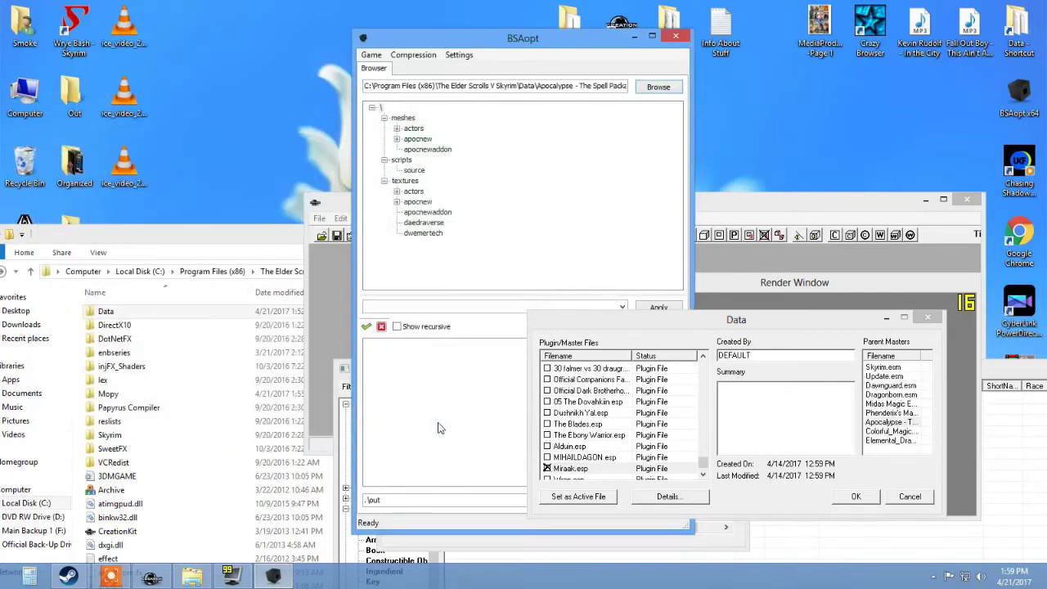
drag(470, 44, 325, 45)
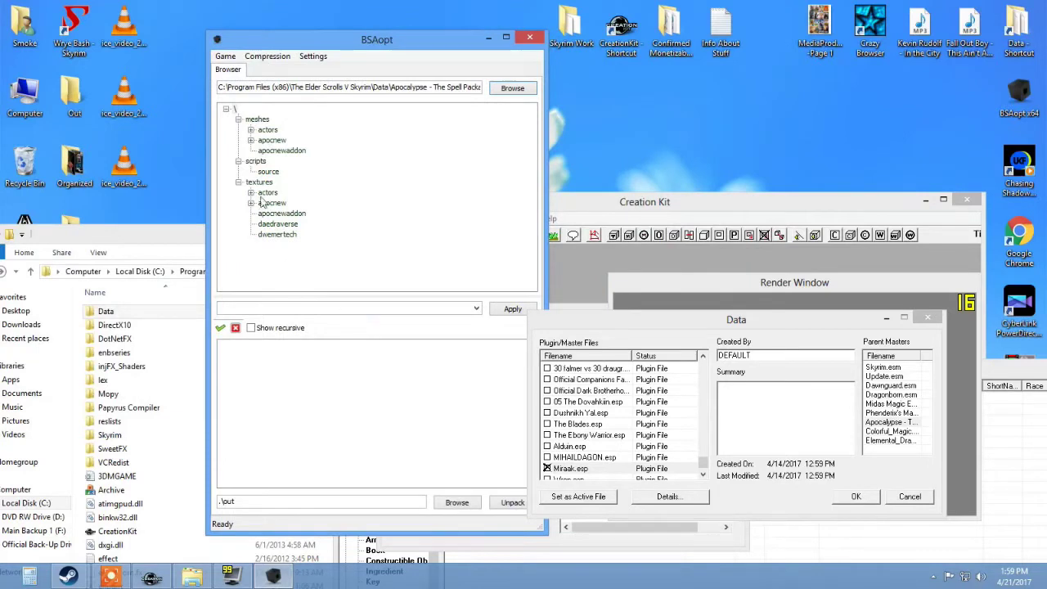
click(503, 506)
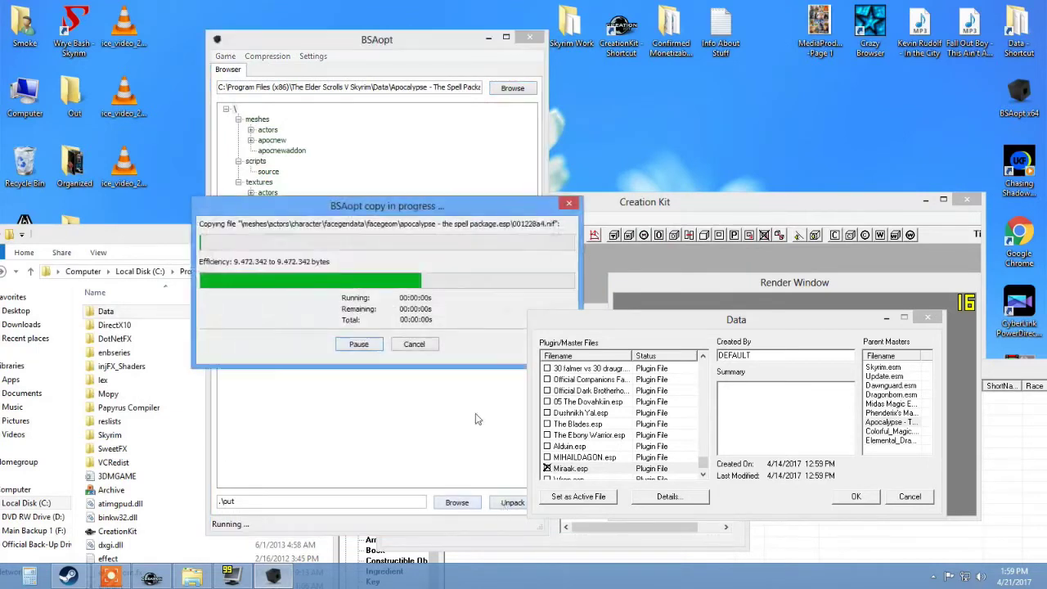
Close the Skyrim folder window, reopen it from the Skyrim desktop shortcut's file location, select its Data folder, and return to BSAopt.
drag(111, 236, 151, 92)
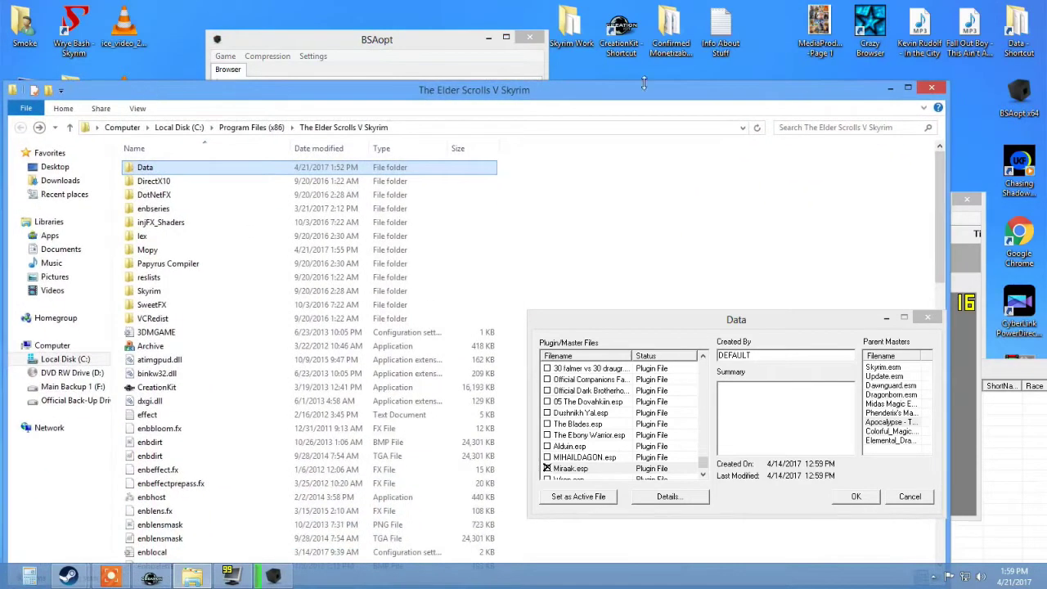
click(932, 88)
right_click(25, 248)
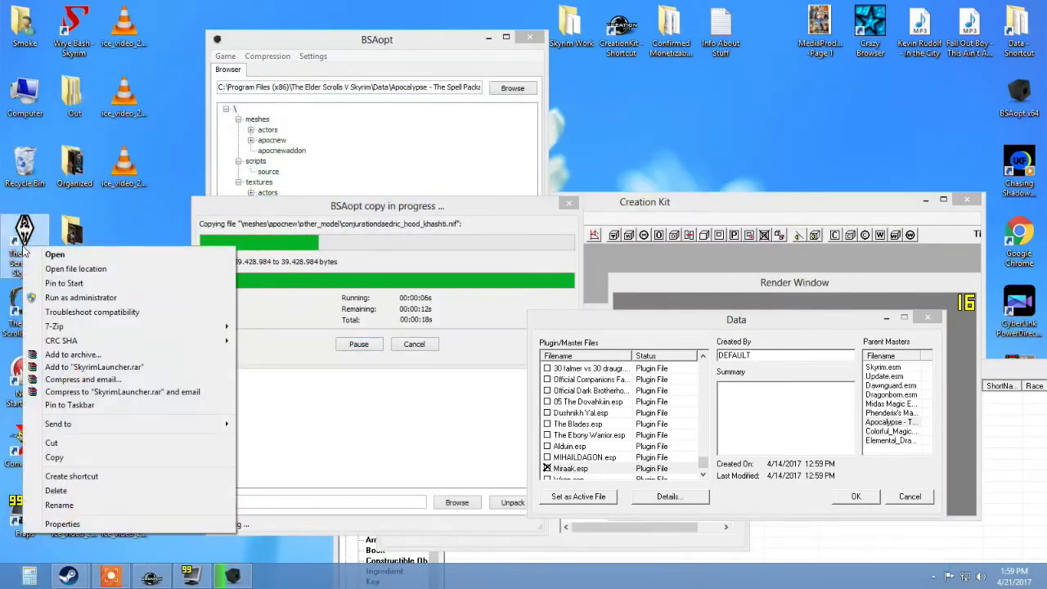
click(62, 523)
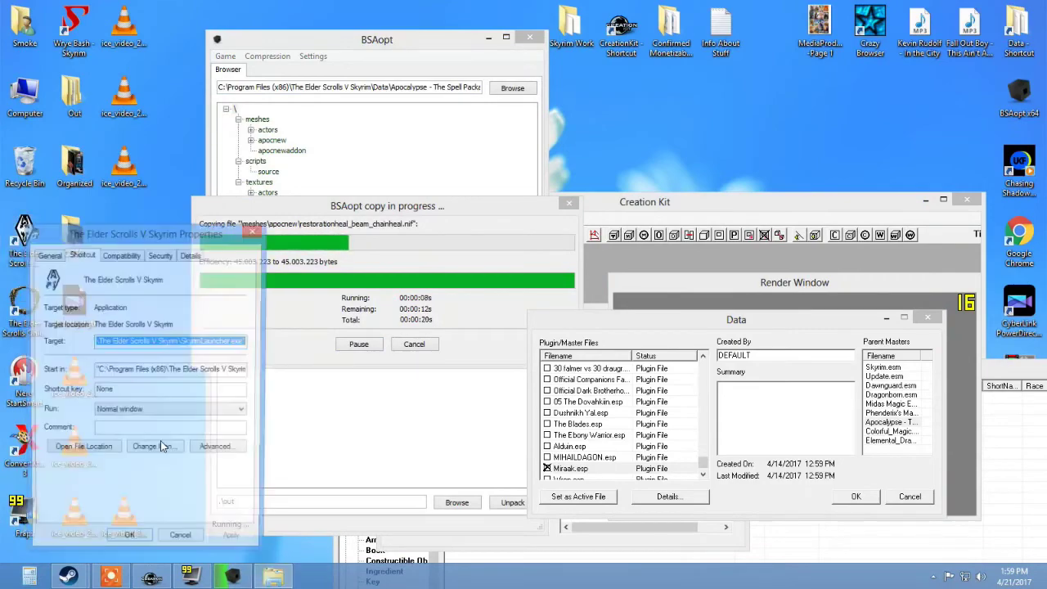
click(81, 450)
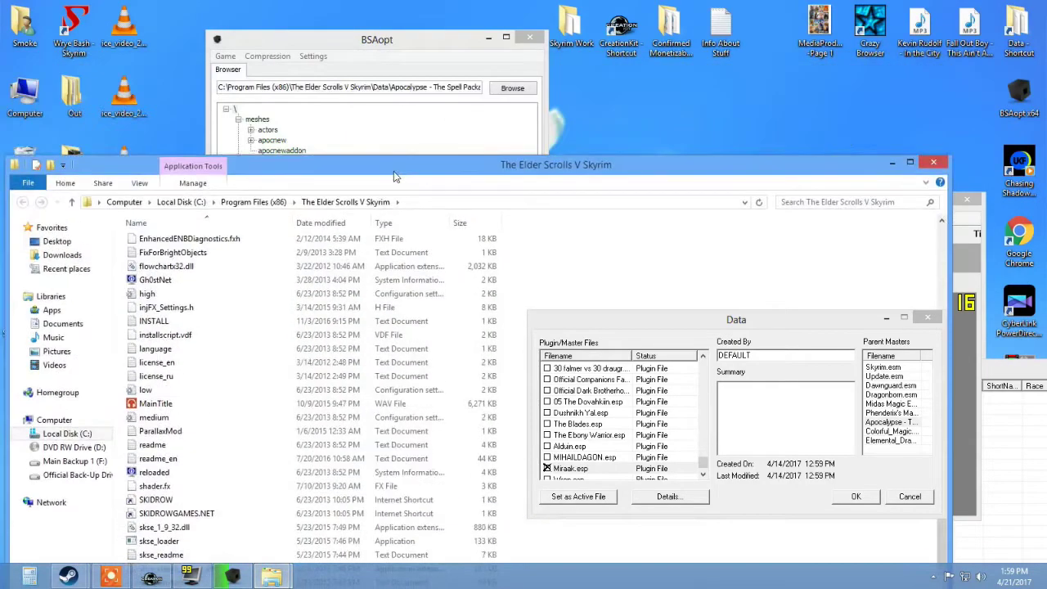
scroll(261, 454, up, 5)
scroll(262, 454, up, 10)
click(124, 270)
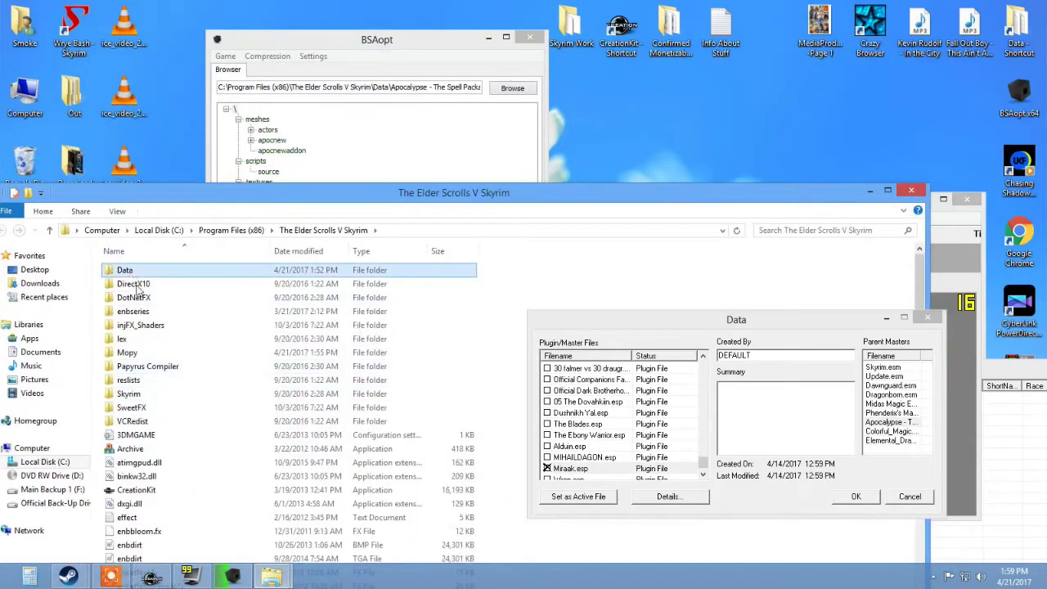
click(476, 41)
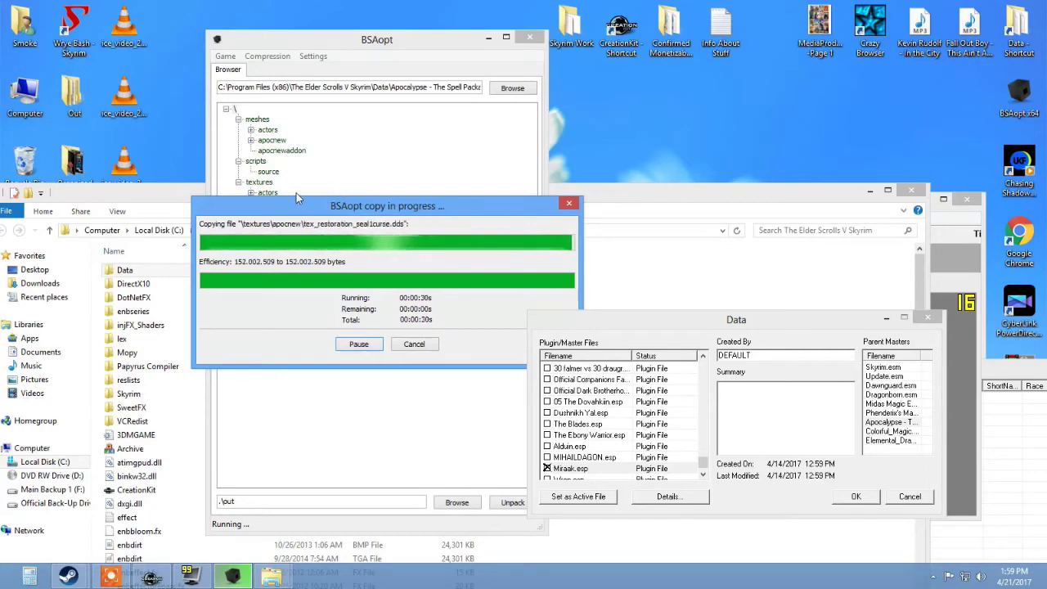
Move the unpacked meshes, scripts and textures folders from Out into Skyrim's Data folder, replacing existing files with administrator permission.
double_click(71, 94)
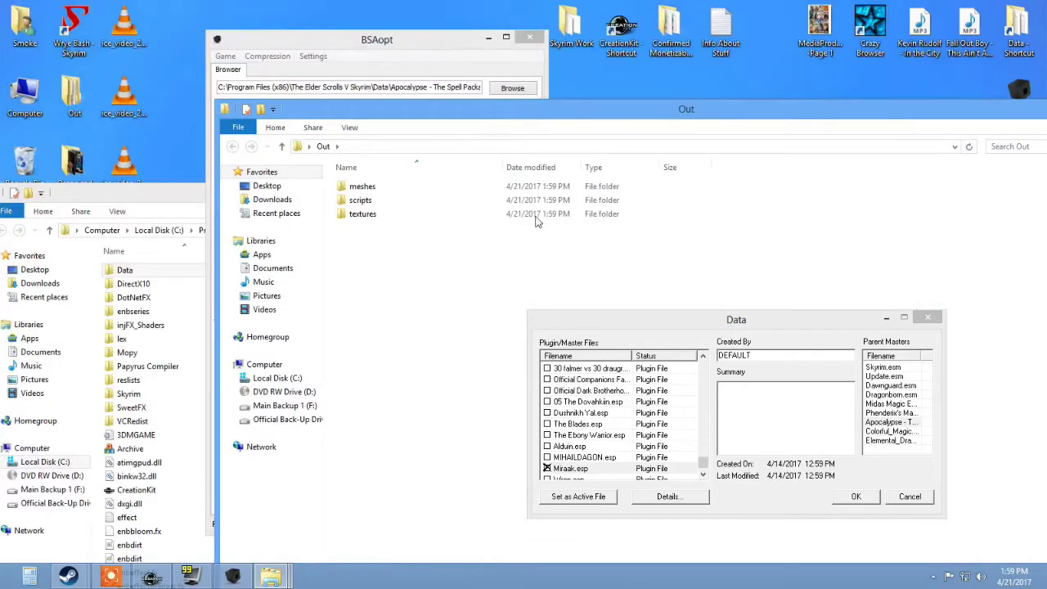
drag(421, 239, 348, 180)
drag(360, 199, 127, 270)
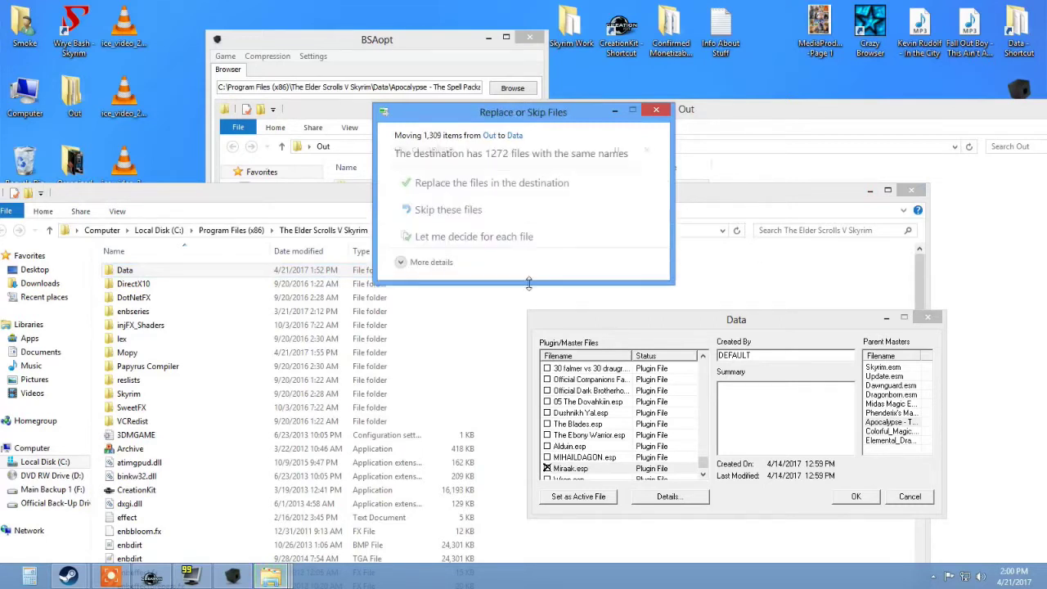
click(483, 171)
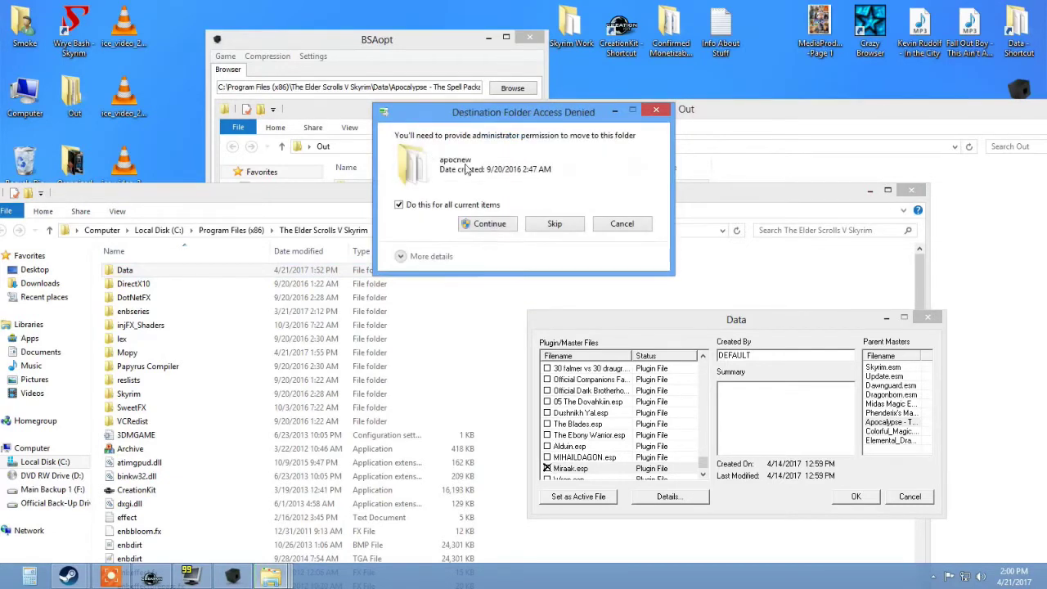
click(487, 226)
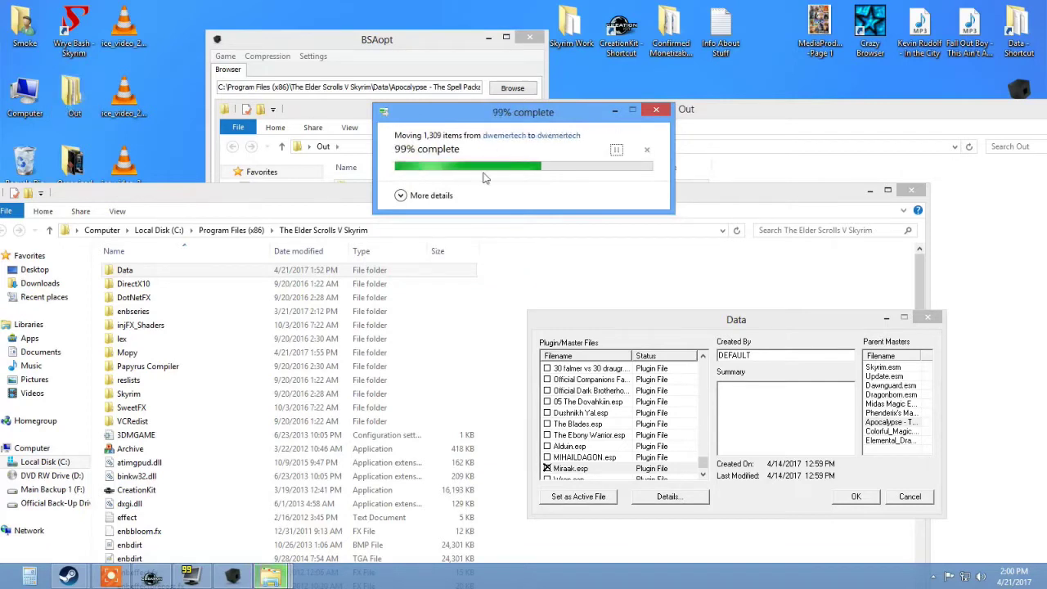
Delete the meshes, scripts and textures folders left in Out after the Apocalypse move, and switch back to BSAopt.
double_click(70, 98)
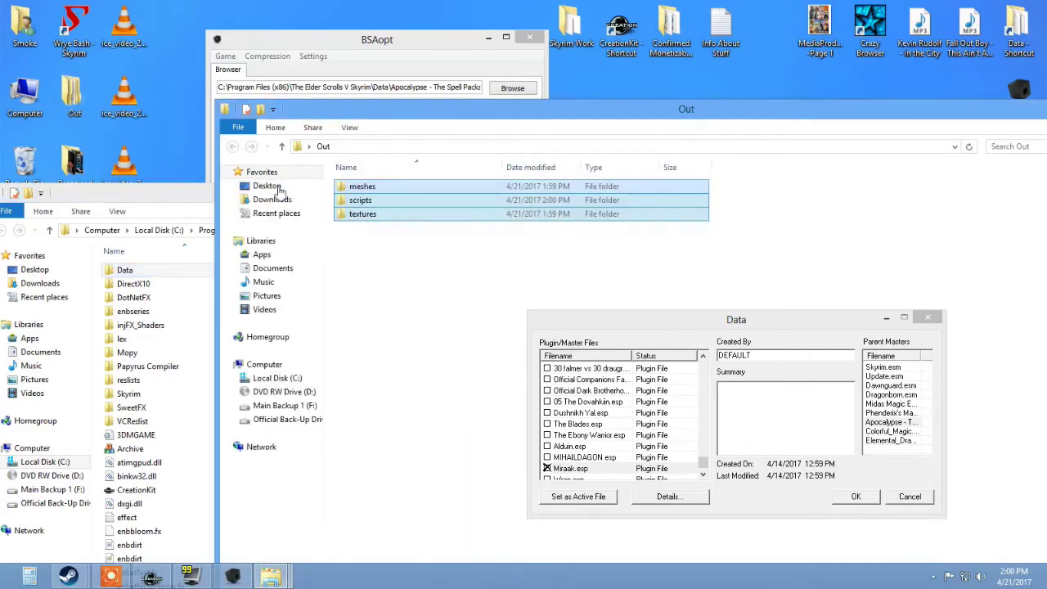
right_click(357, 187)
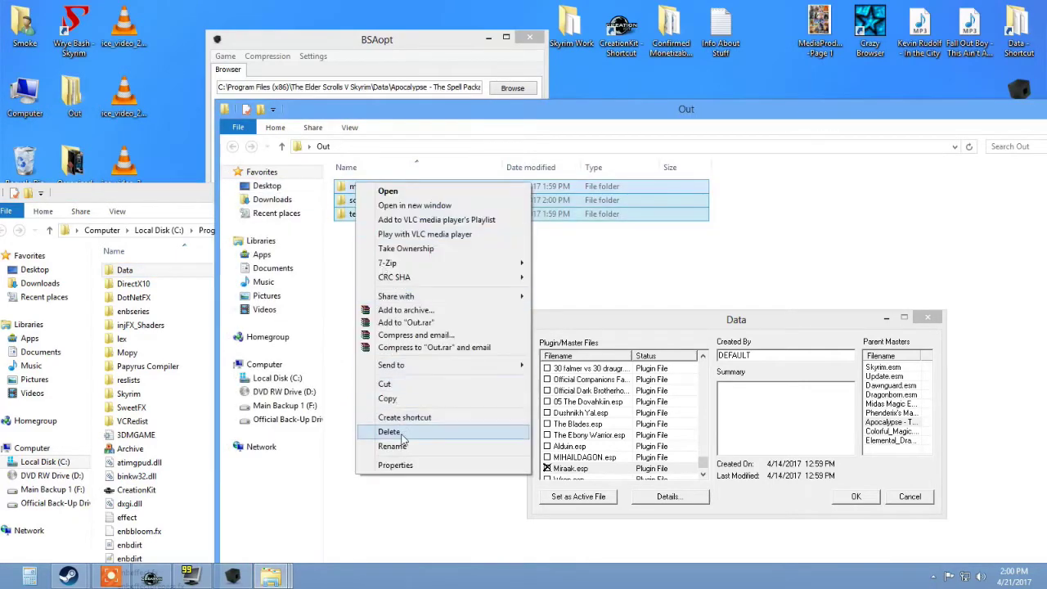
click(395, 428)
click(438, 45)
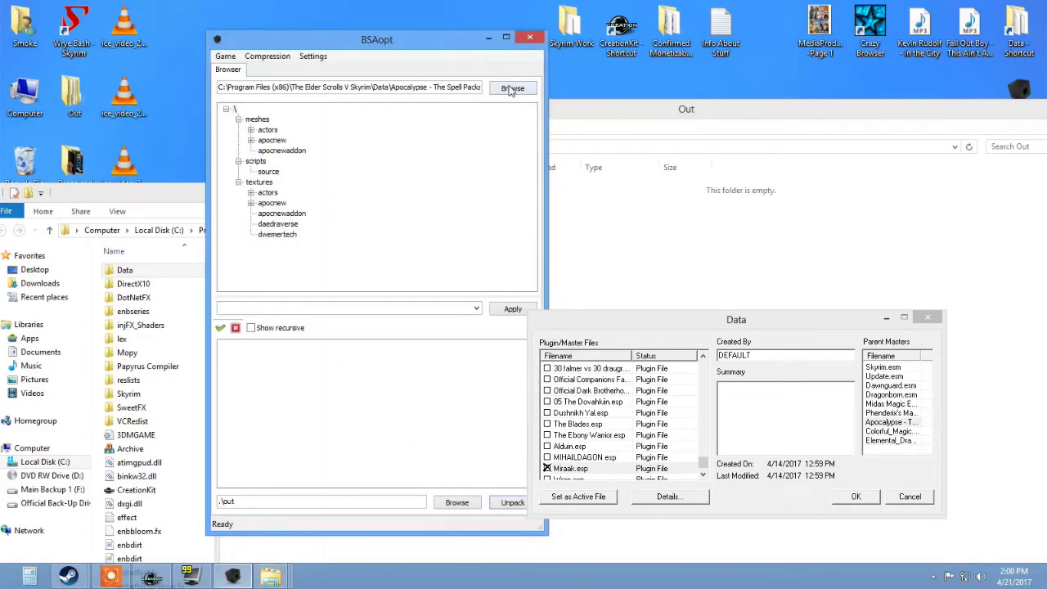
Browse Skyrim's Data folder from BSAopt for a BSA archive belonging to the Colorful_Magic parent master.
click(512, 88)
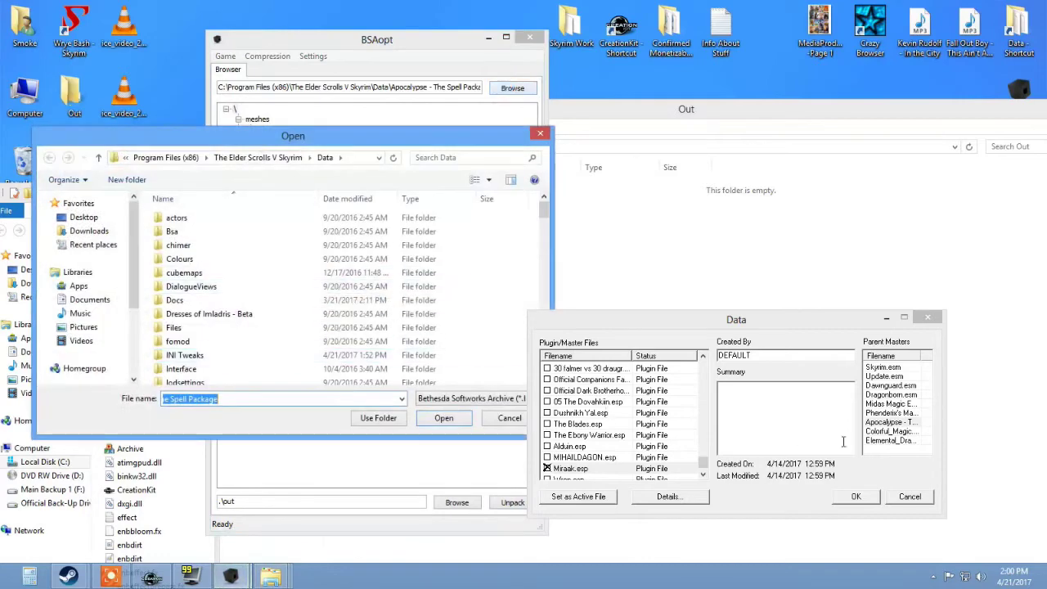
scroll(253, 313, down, 10)
click(253, 313)
scroll(253, 313, down, 2)
scroll(254, 309, up, 10)
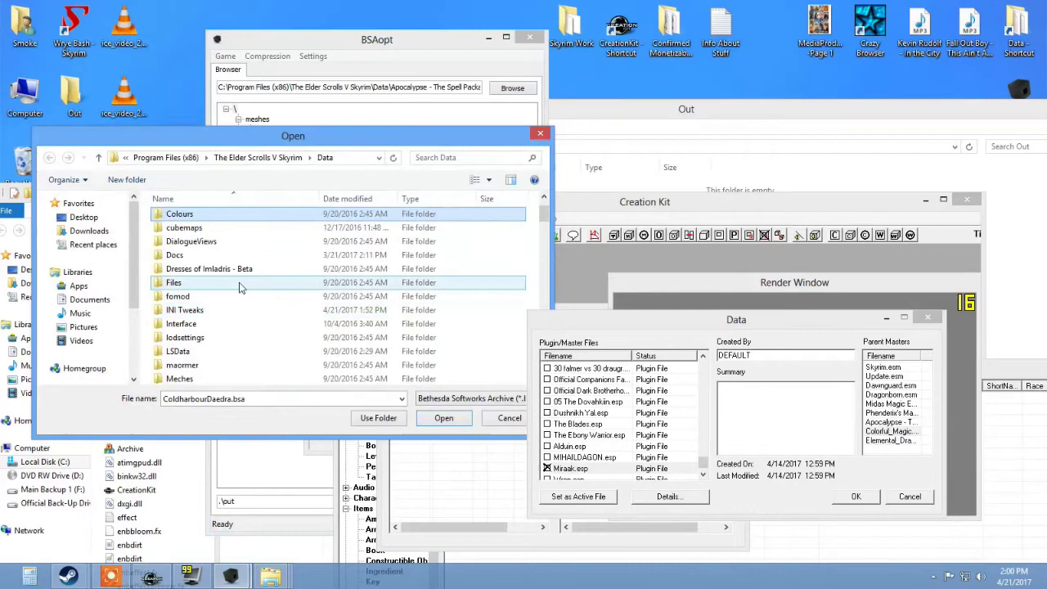
scroll(240, 286, down, 10)
scroll(239, 286, up, 10)
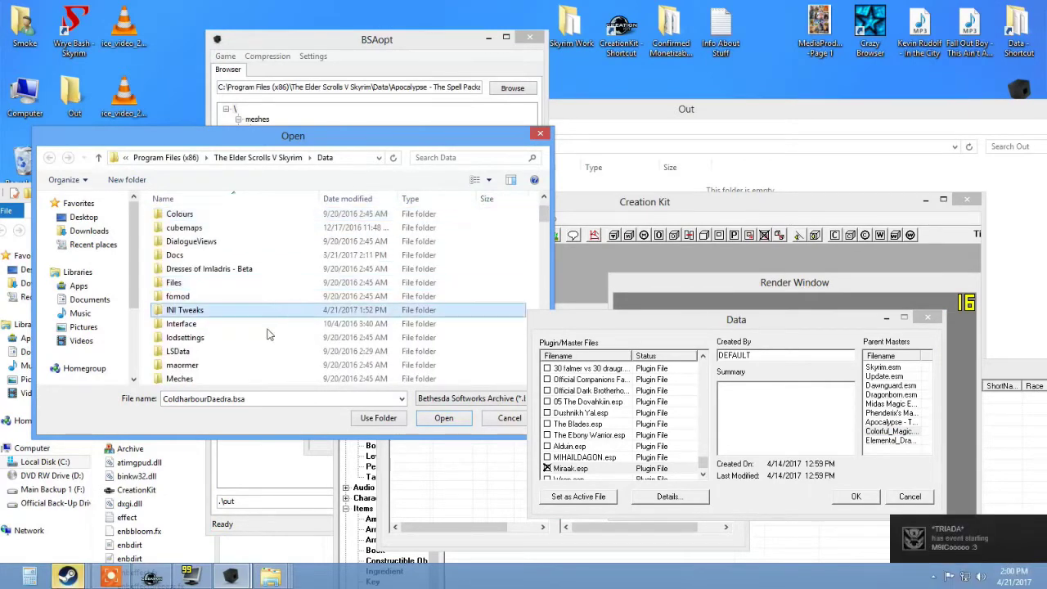
scroll(270, 334, down, 11)
scroll(208, 288, up, 1)
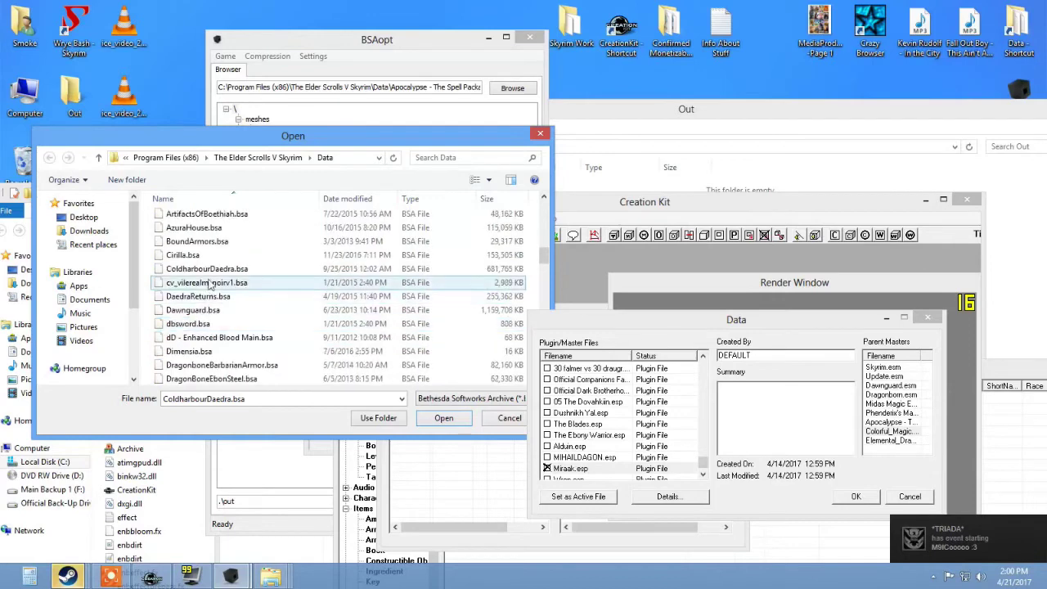
click(211, 272)
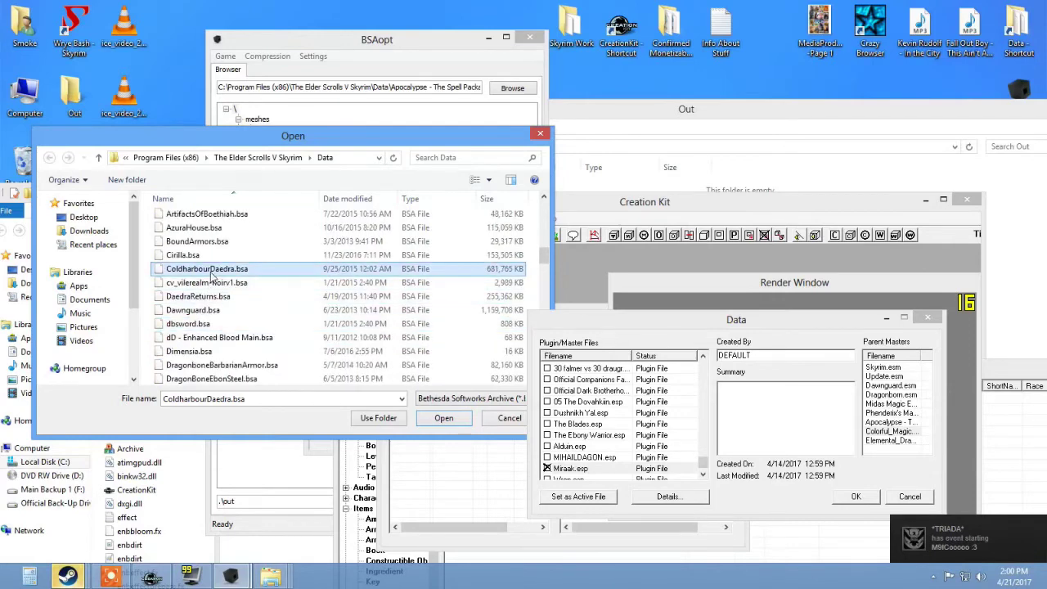
click(211, 278)
scroll(211, 278, up, 10)
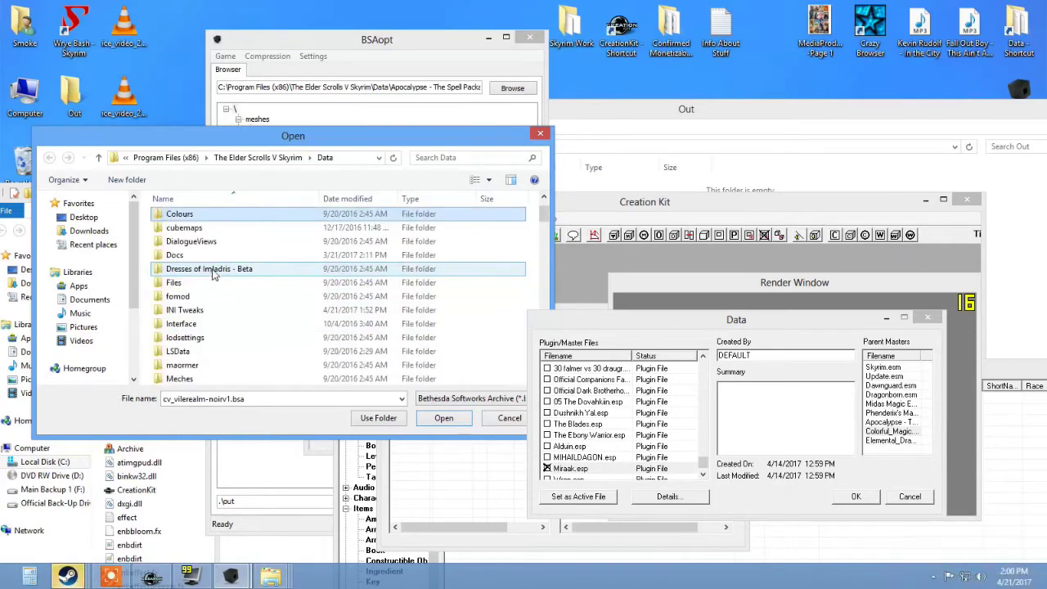
scroll(211, 279, down, 14)
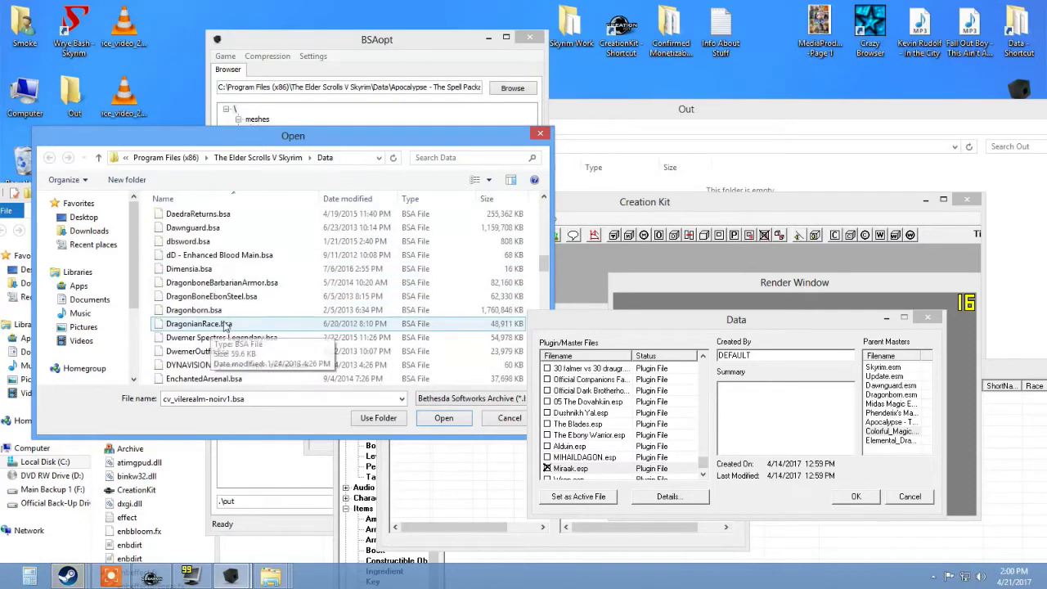
scroll(187, 282, up, 2)
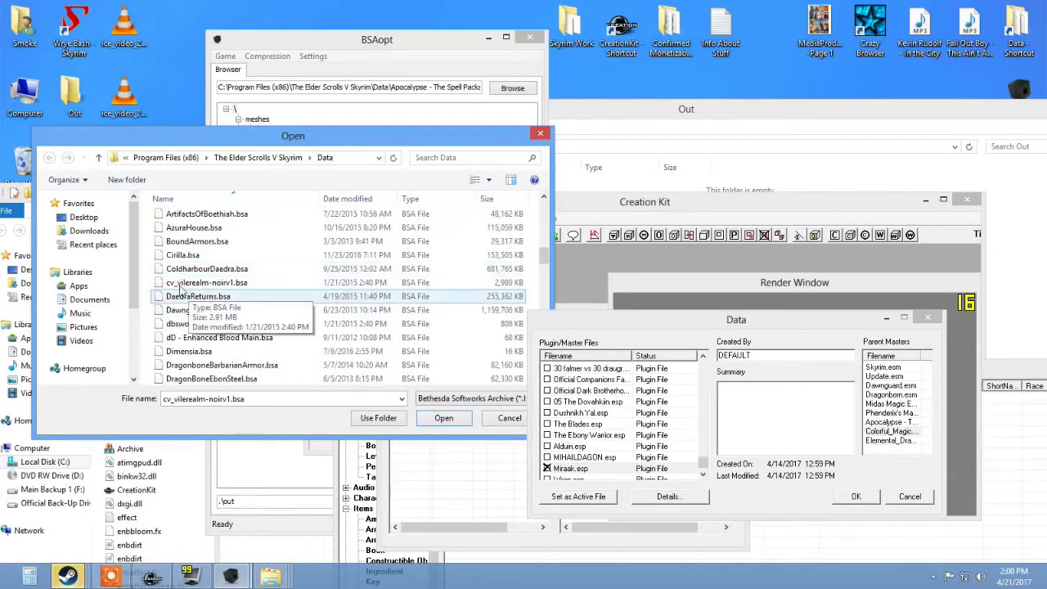
click(211, 310)
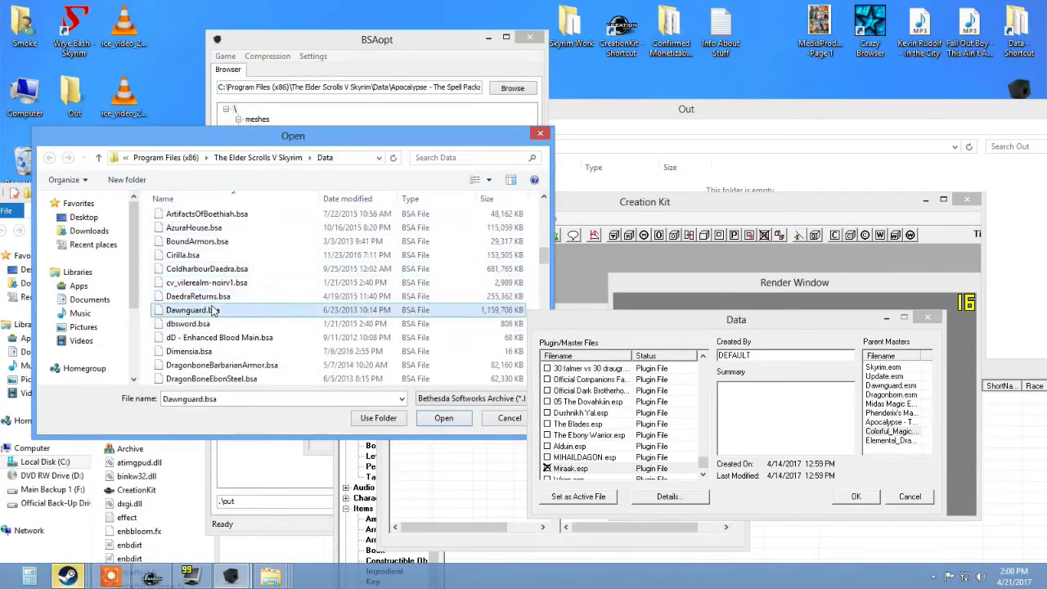
scroll(211, 310, up, 5)
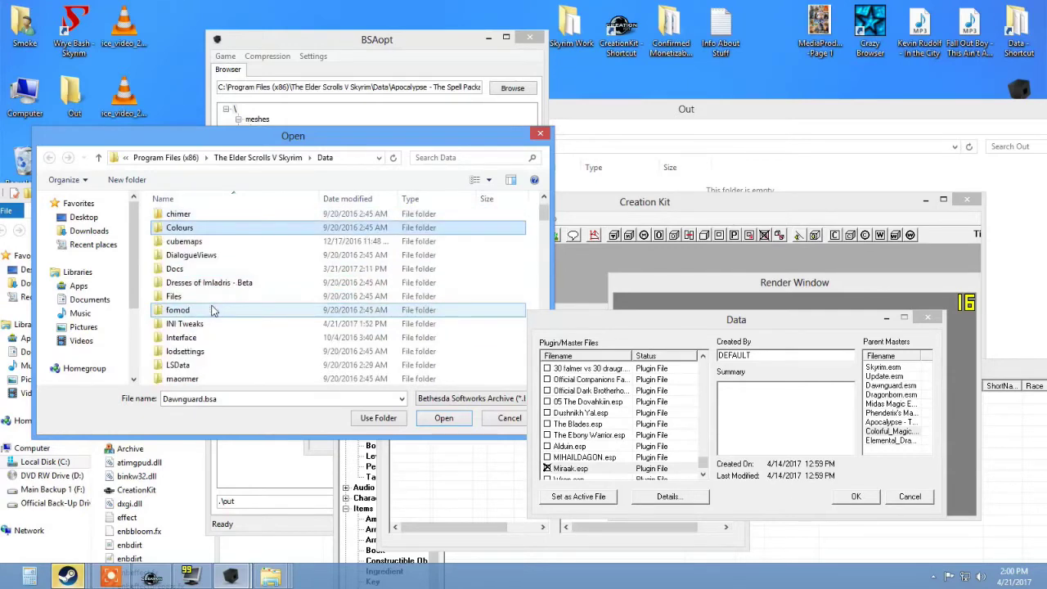
scroll(211, 310, down, 5)
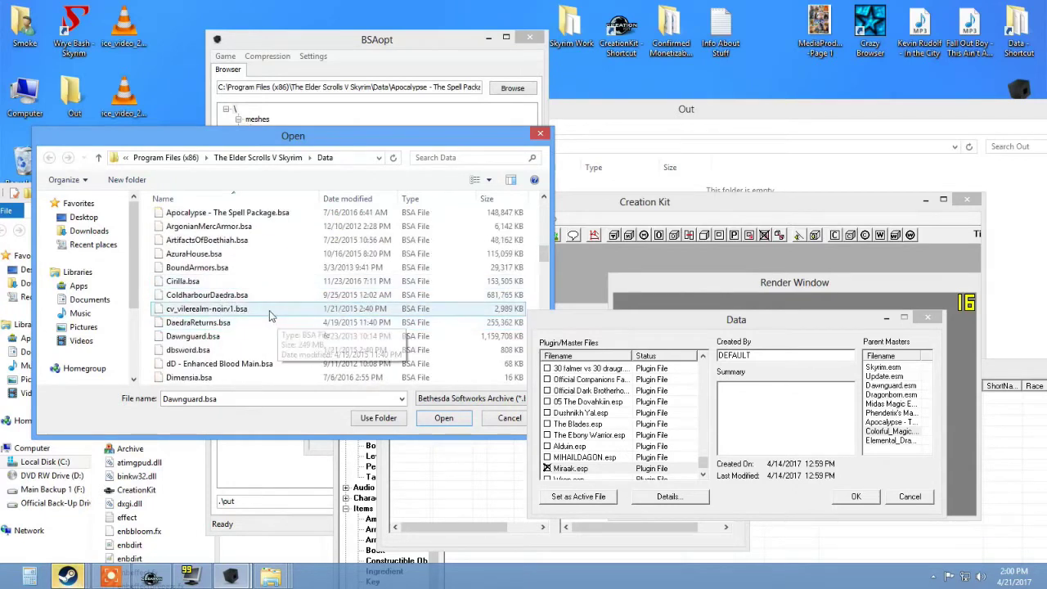
scroll(270, 316, up, 1)
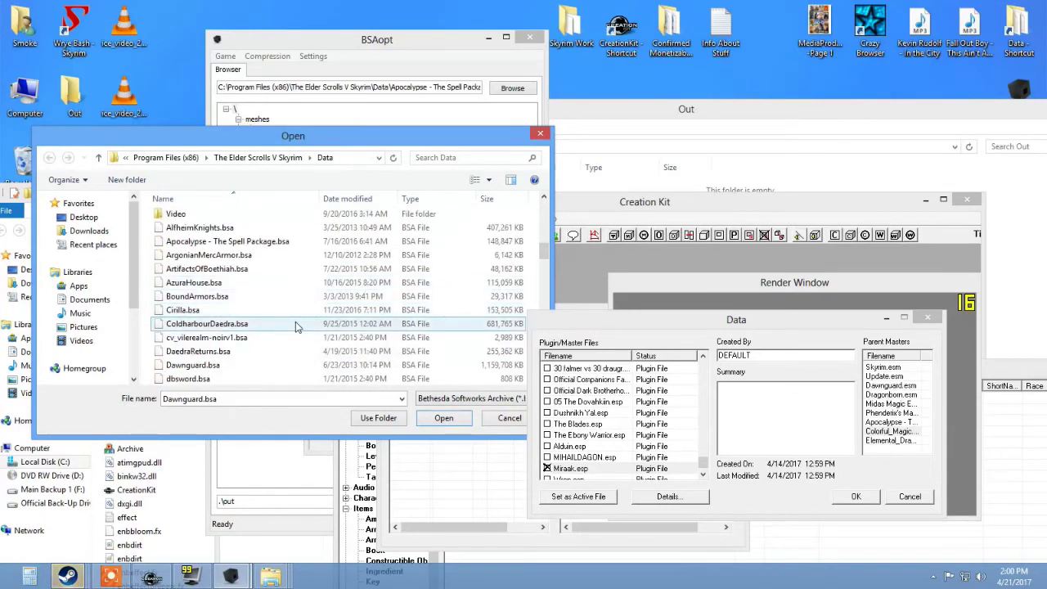
scroll(292, 337, up, 4)
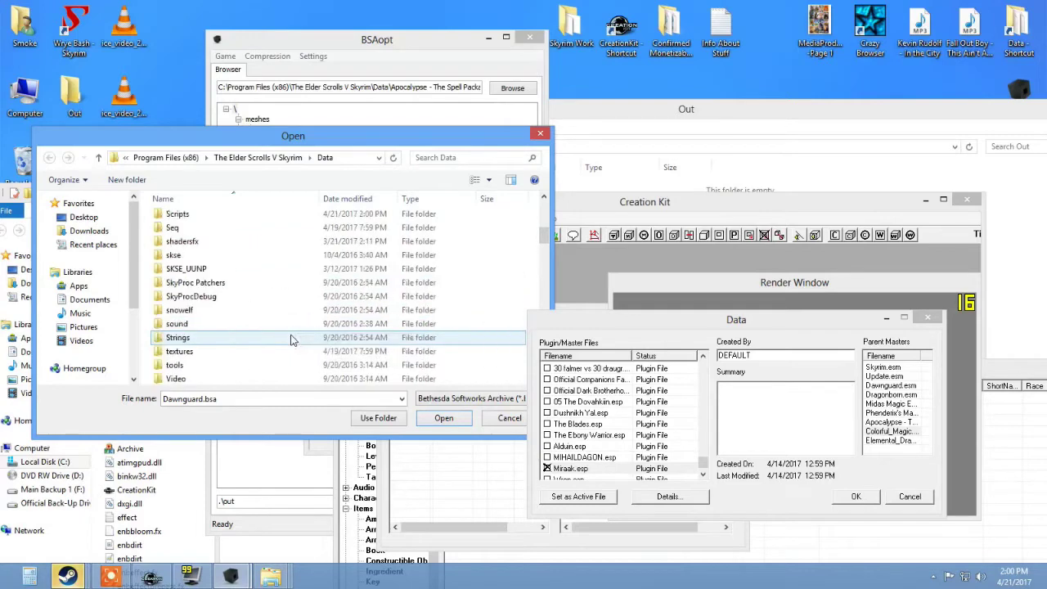
scroll(292, 336, down, 4)
scroll(292, 334, up, 4)
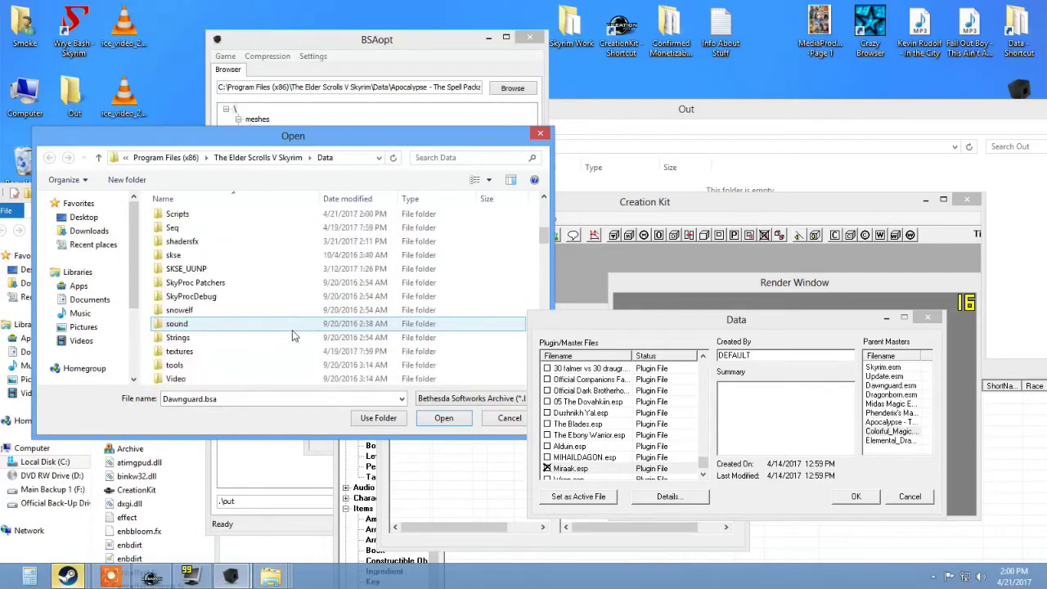
scroll(295, 335, up, 4)
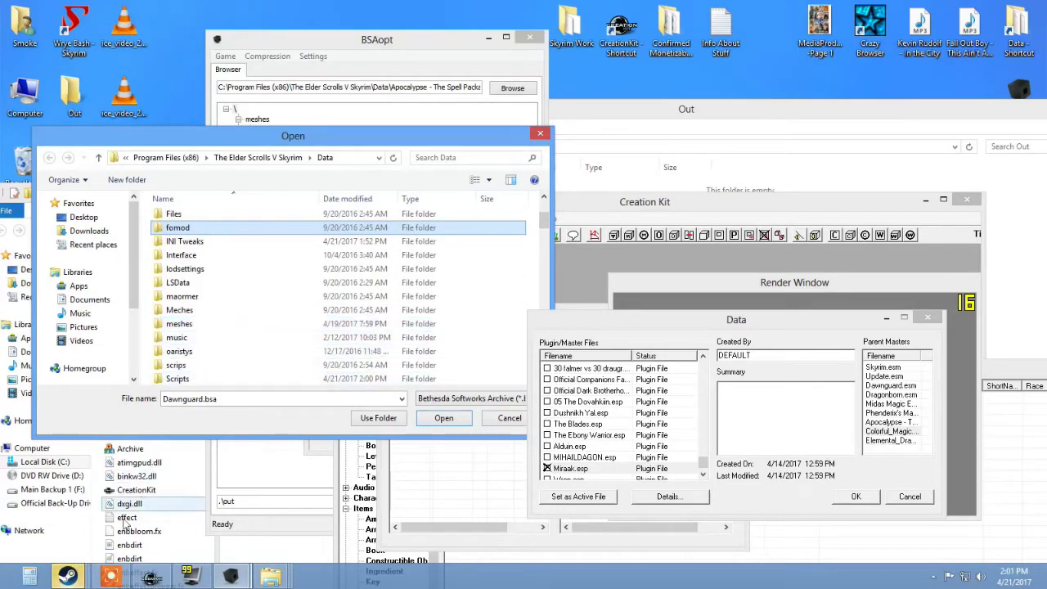
Bring up the Steam event notification window and close it.
click(68, 575)
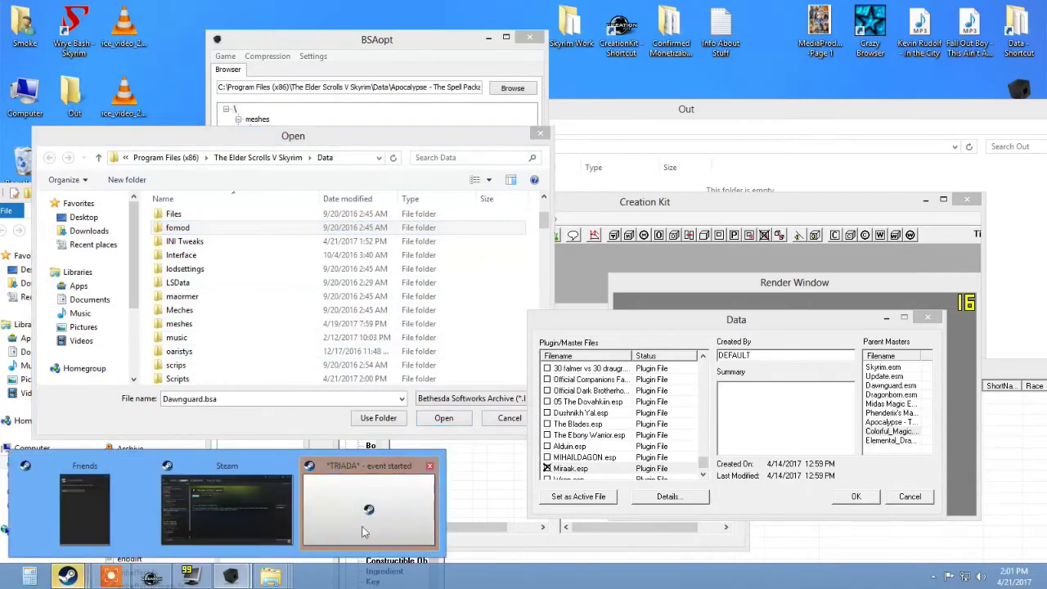
click(335, 524)
click(384, 282)
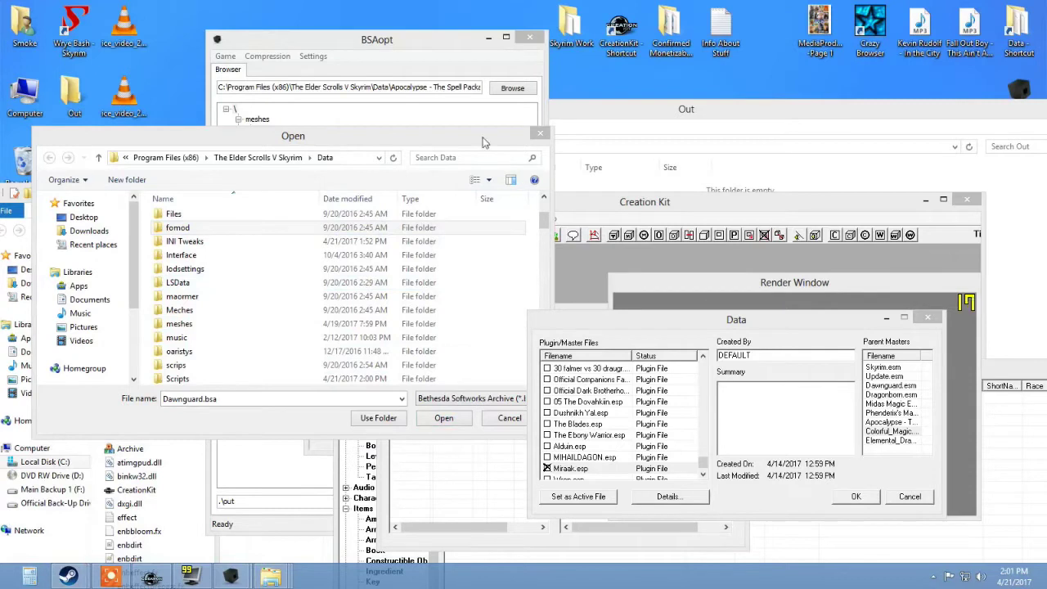
Select the Elemental_Dra... parent master, check the Data folder for its BSA archive, and cancel the file selection.
click(875, 442)
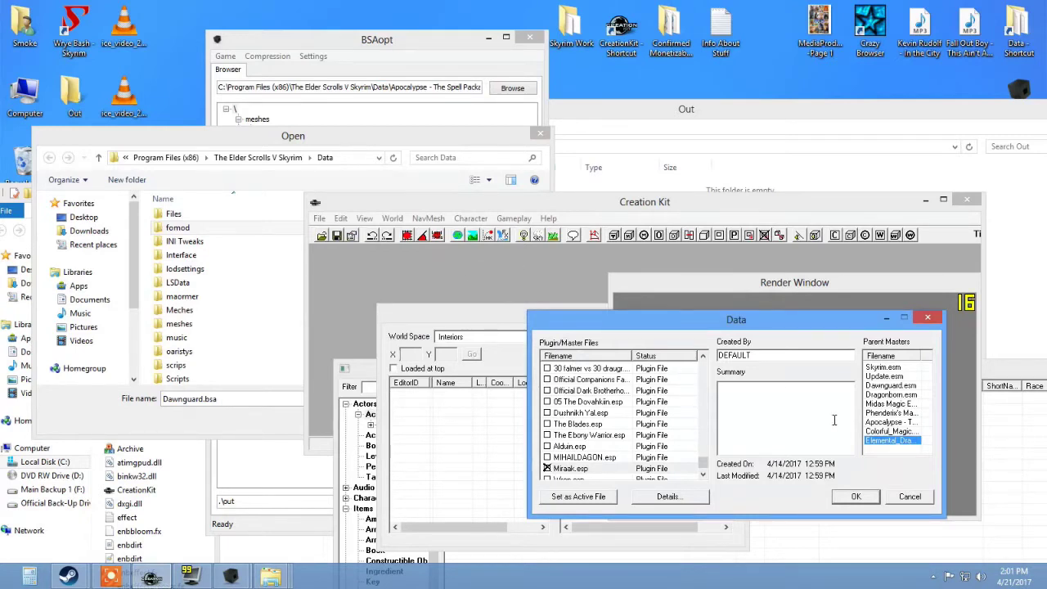
click(192, 297)
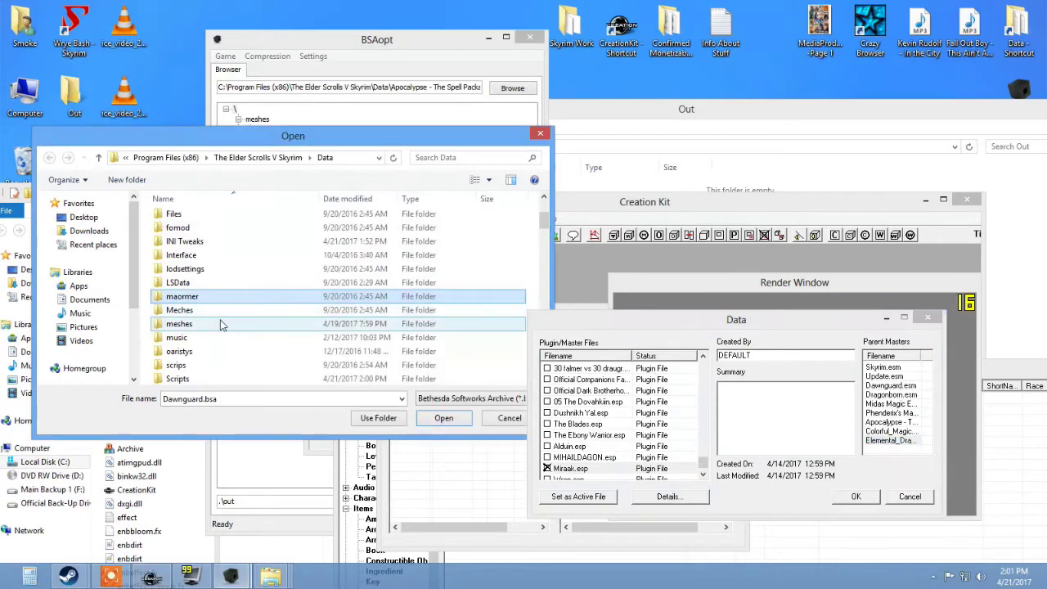
key(e)
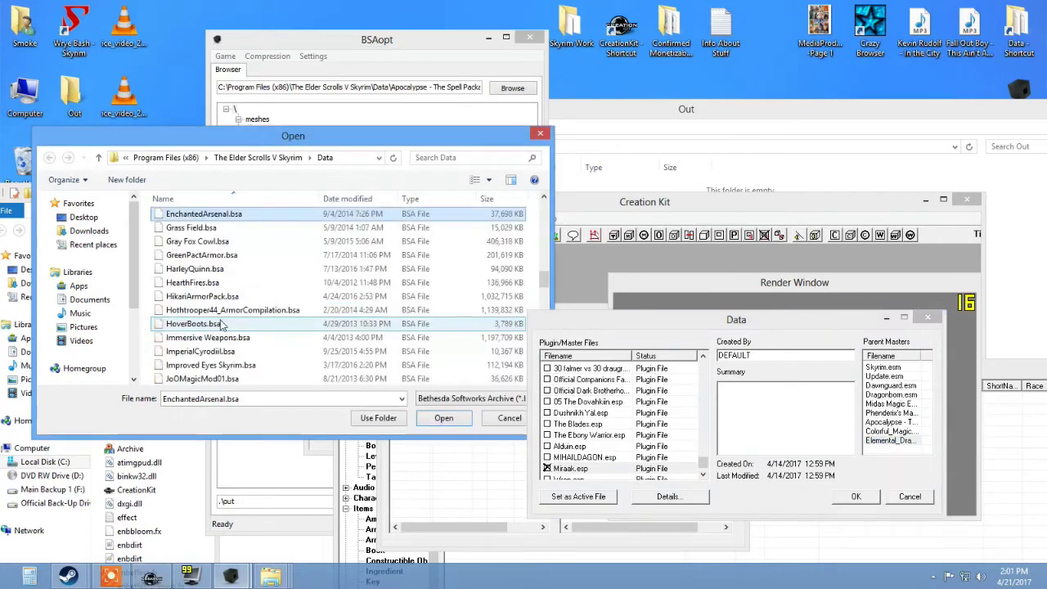
click(215, 227)
scroll(225, 246, up, 1)
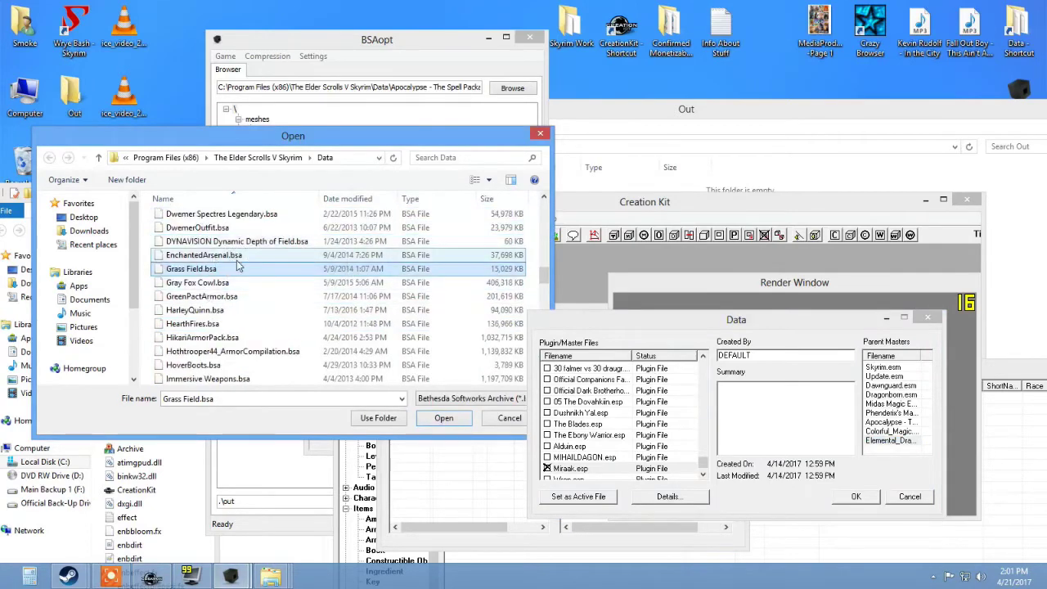
scroll(237, 265, up, 1)
click(503, 418)
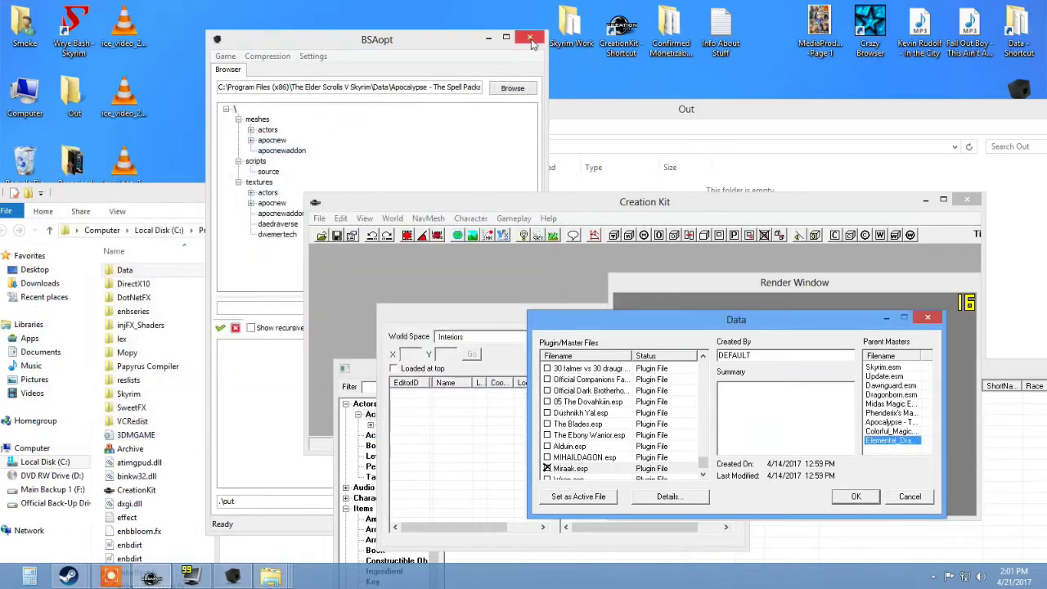
Restart BSAopt, recheck the Data folder for archives starting with E, cancel the selection, and close BSAopt.
click(531, 38)
double_click(379, 147)
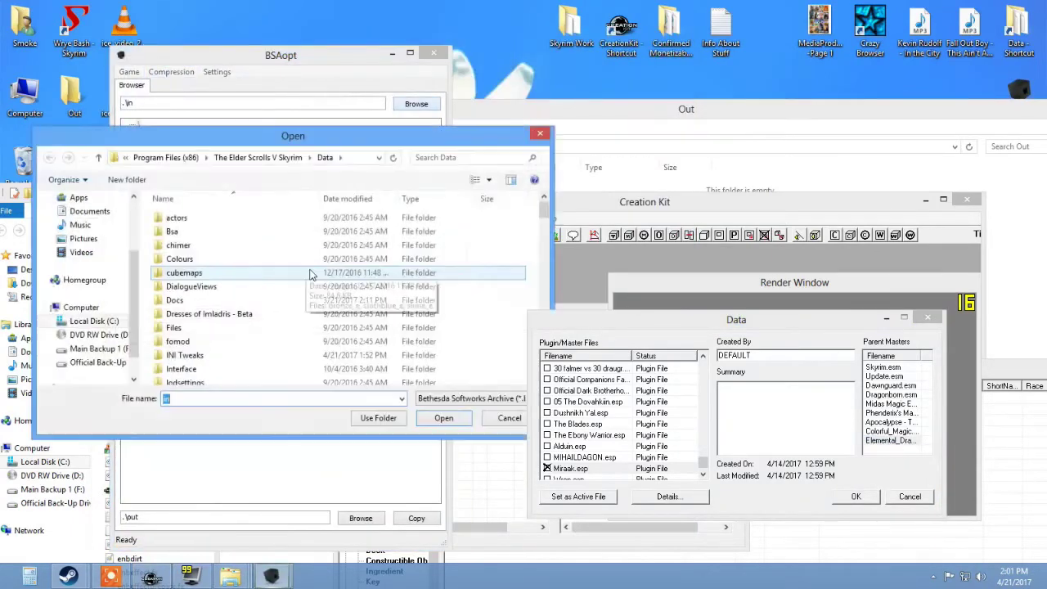
click(264, 303)
scroll(264, 305, down, 1)
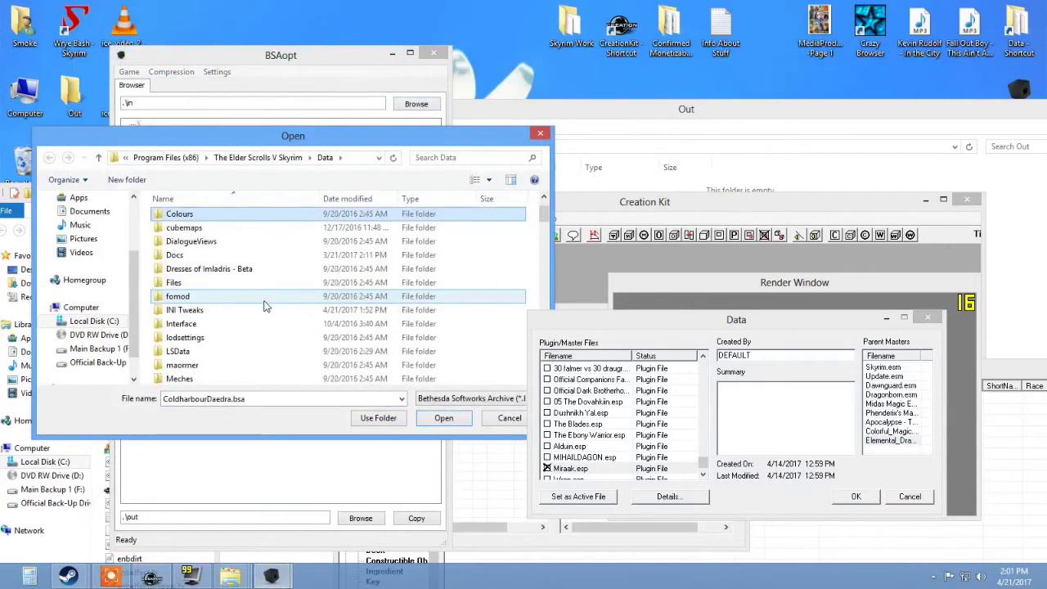
click(264, 301)
key(e)
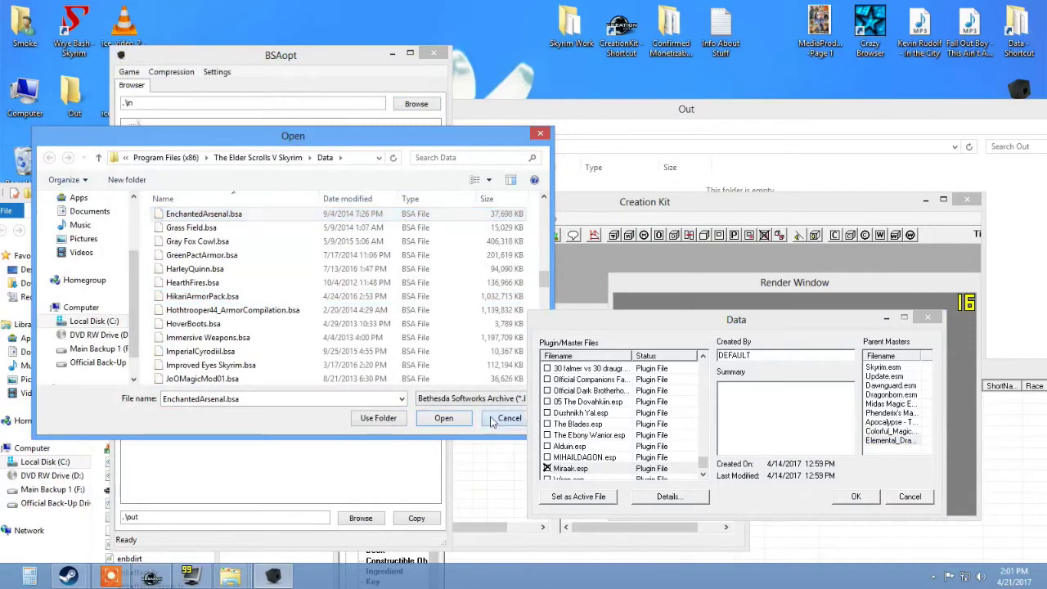
click(517, 418)
click(434, 52)
Review Miraak.esp and its parent masters in the Creation Kit, and locate Miraak.esp in Skyrim's Data folder.
drag(378, 184, 209, 92)
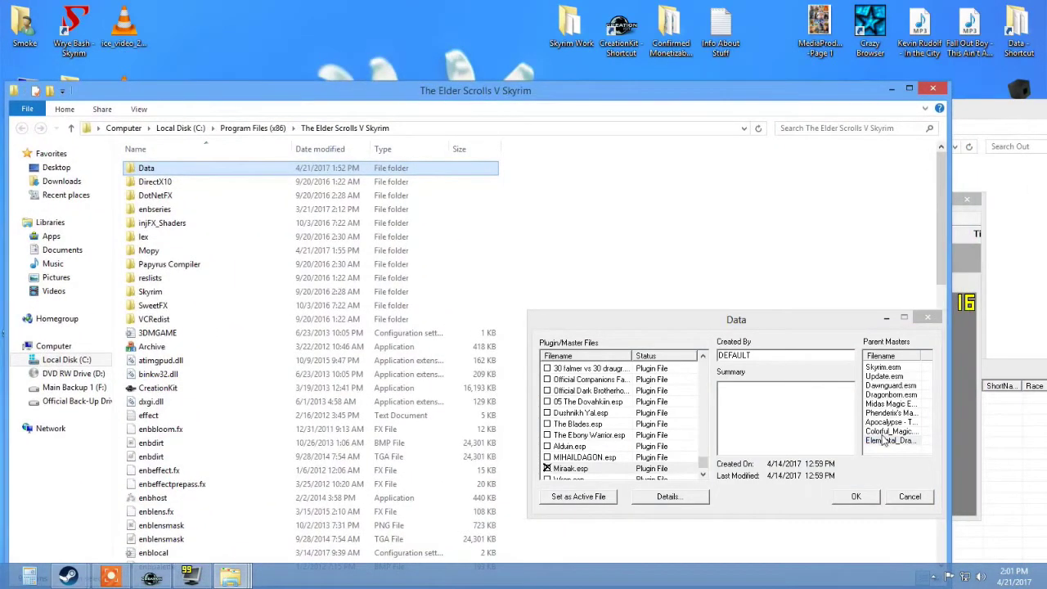
drag(883, 444, 882, 367)
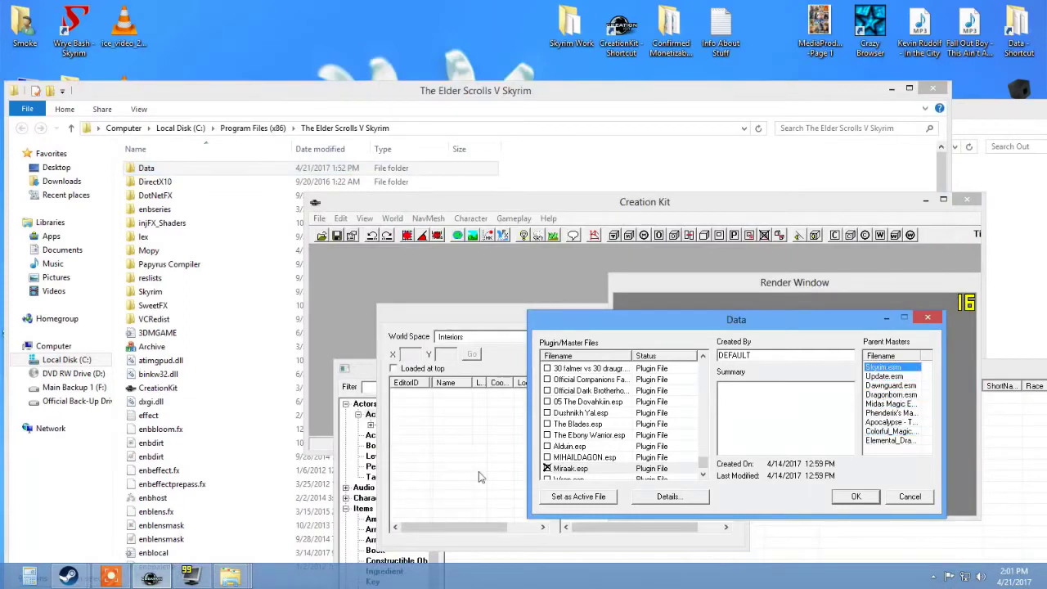
click(560, 472)
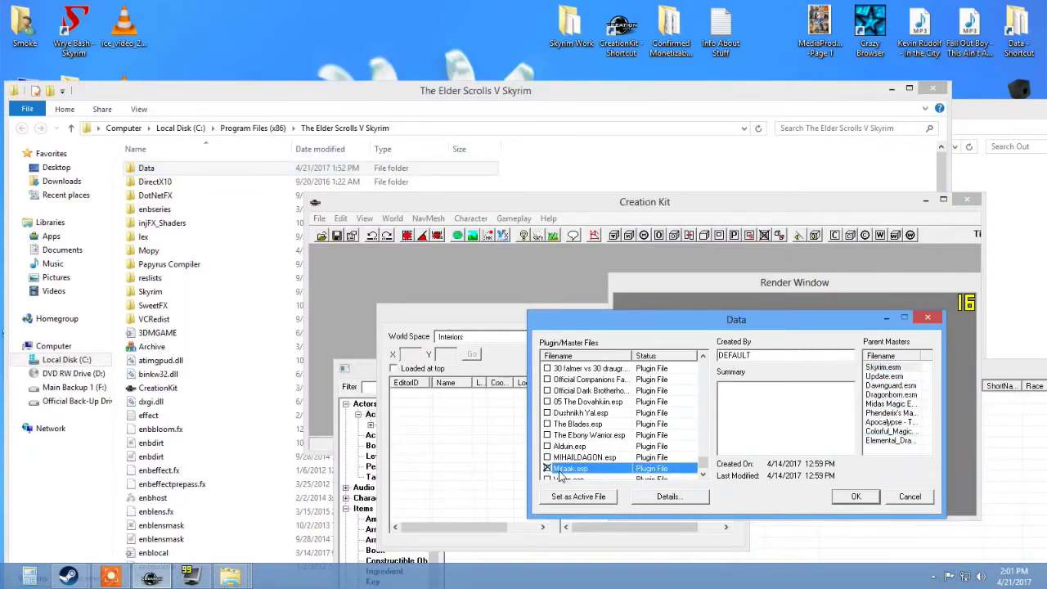
drag(602, 319, 387, 298)
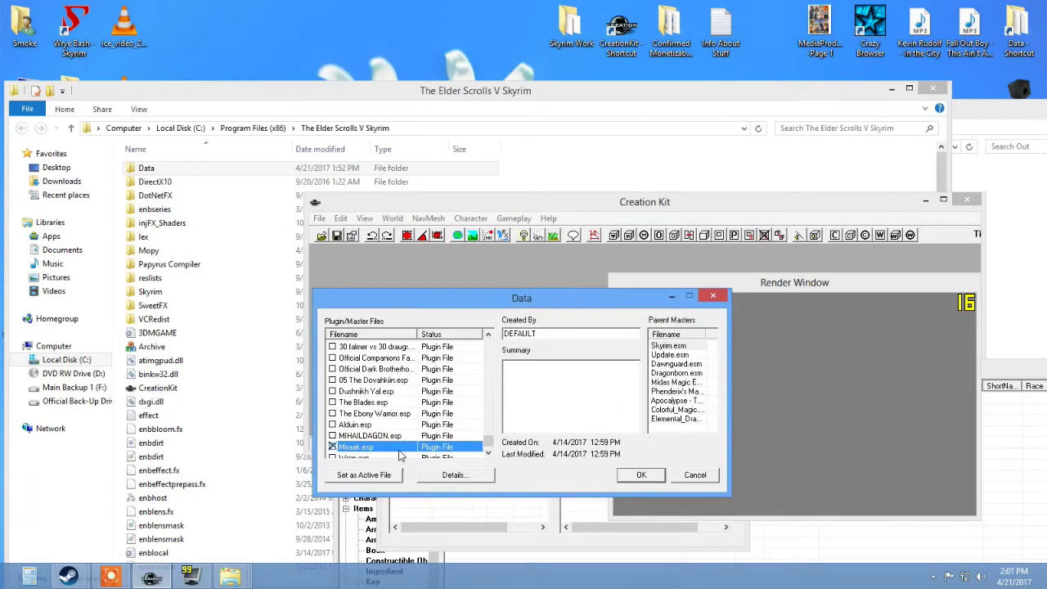
double_click(145, 167)
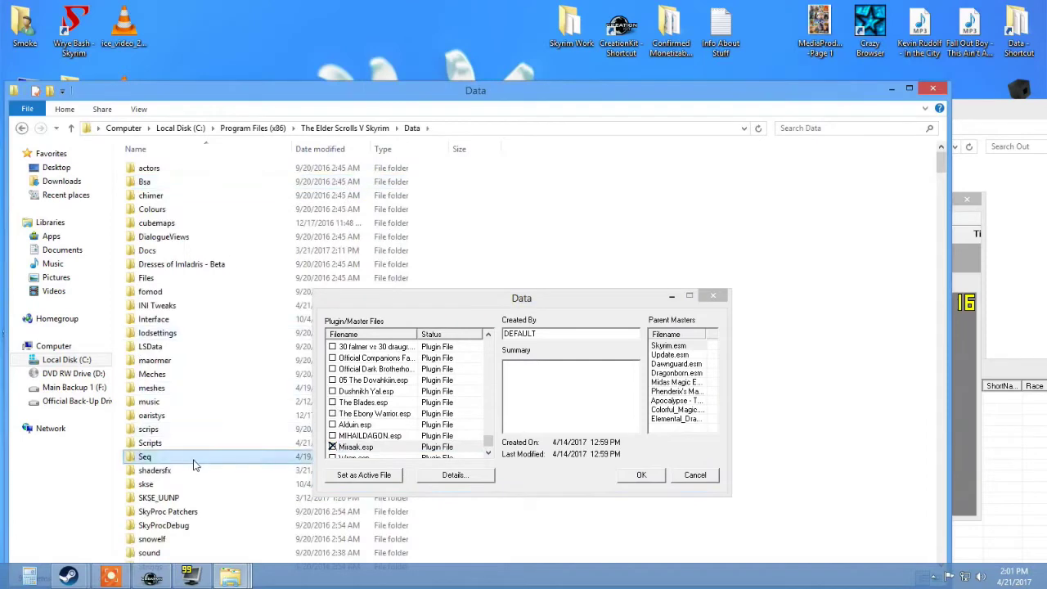
text(miraak)
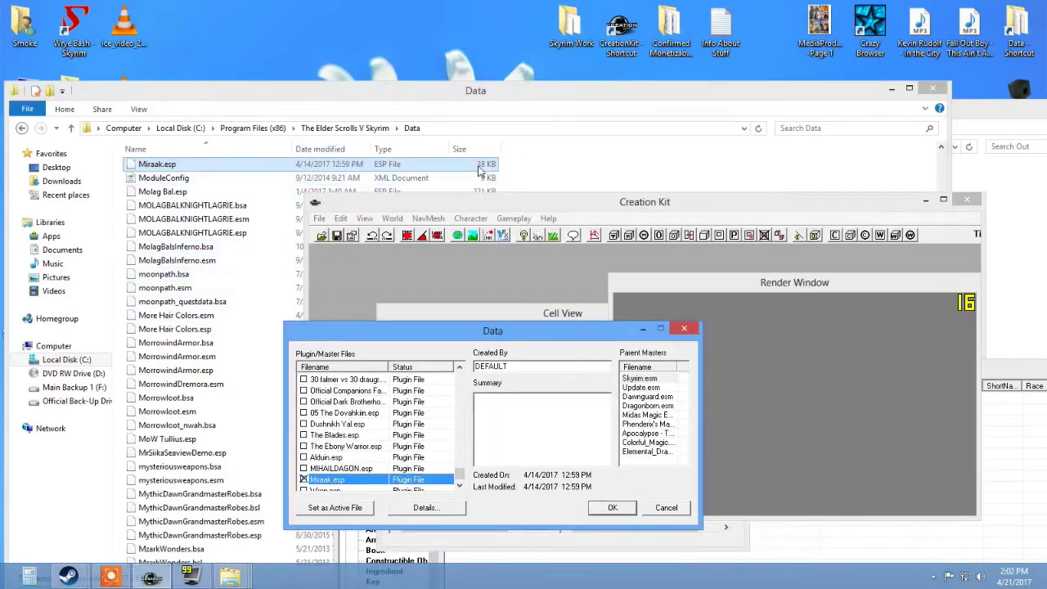
Minimize the Data and Out folder windows, and select Miraak.esp in the Creation Kit's plugin list.
drag(667, 113, 818, 170)
click(713, 116)
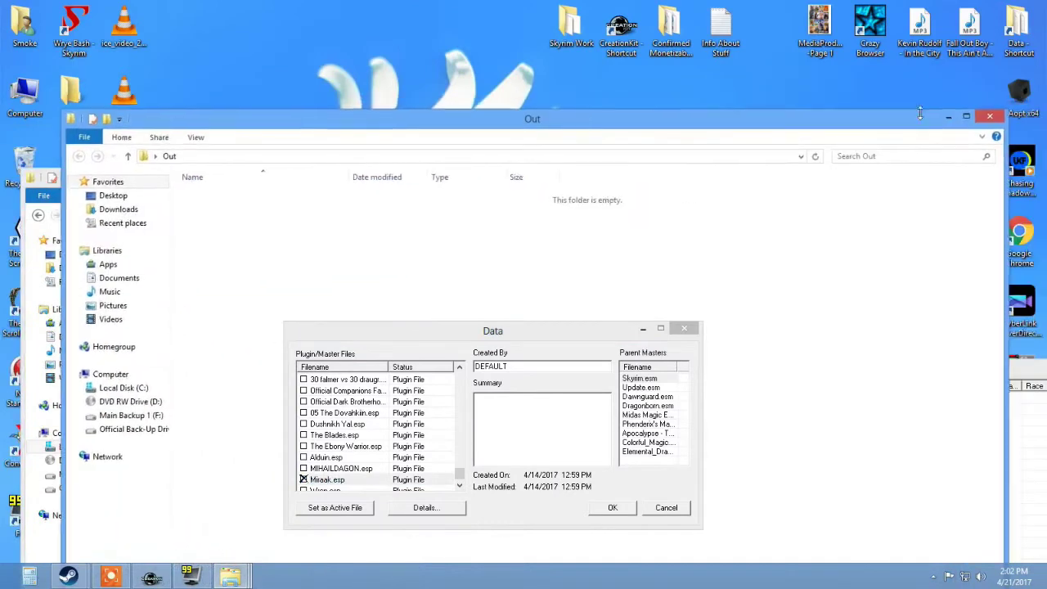
click(947, 118)
click(906, 177)
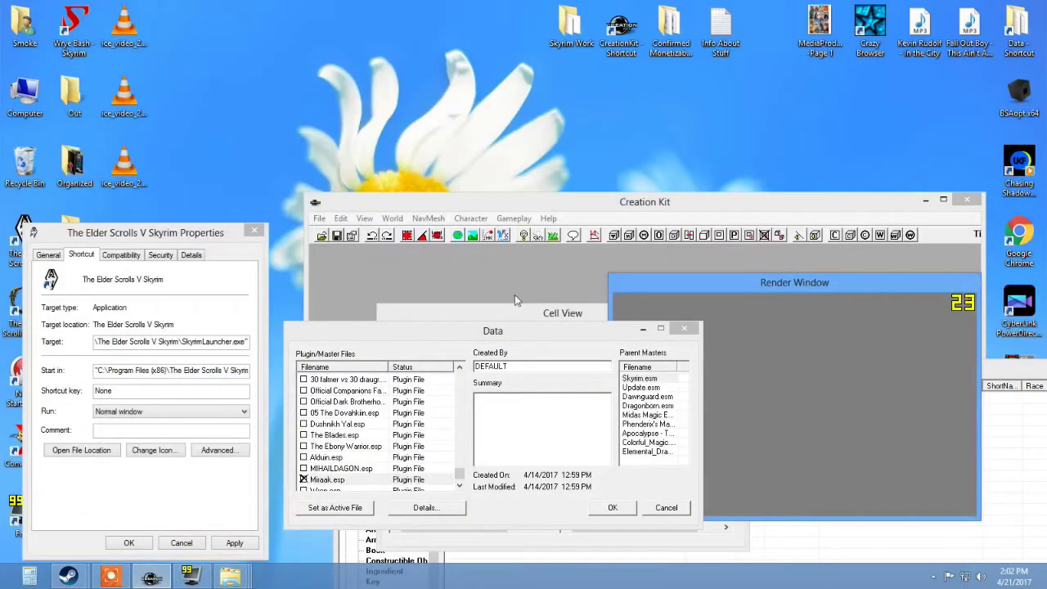
click(123, 574)
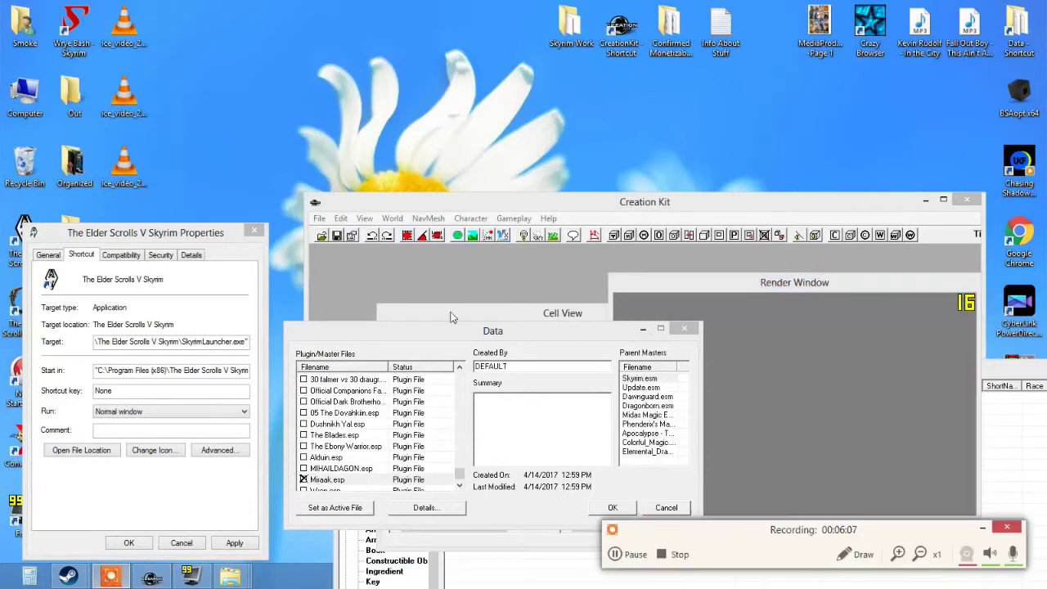
click(338, 481)
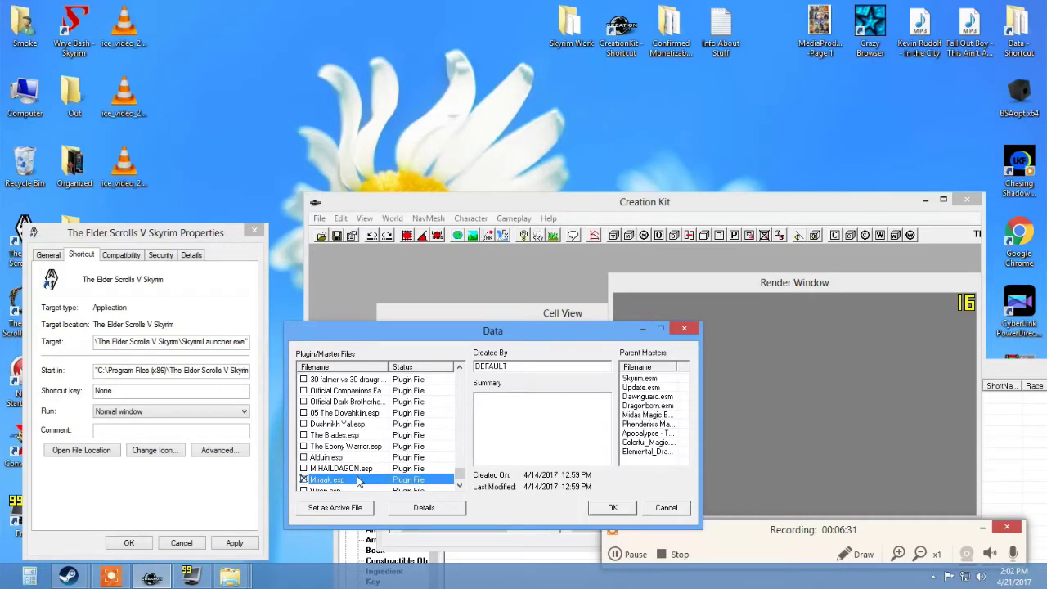
Review the parent masters of Miraak.esp, including Skyrim.esm, Dragonborn.esm and the Colorful_Magic... entry.
click(650, 407)
click(650, 433)
click(650, 442)
click(651, 424)
click(644, 379)
click(647, 405)
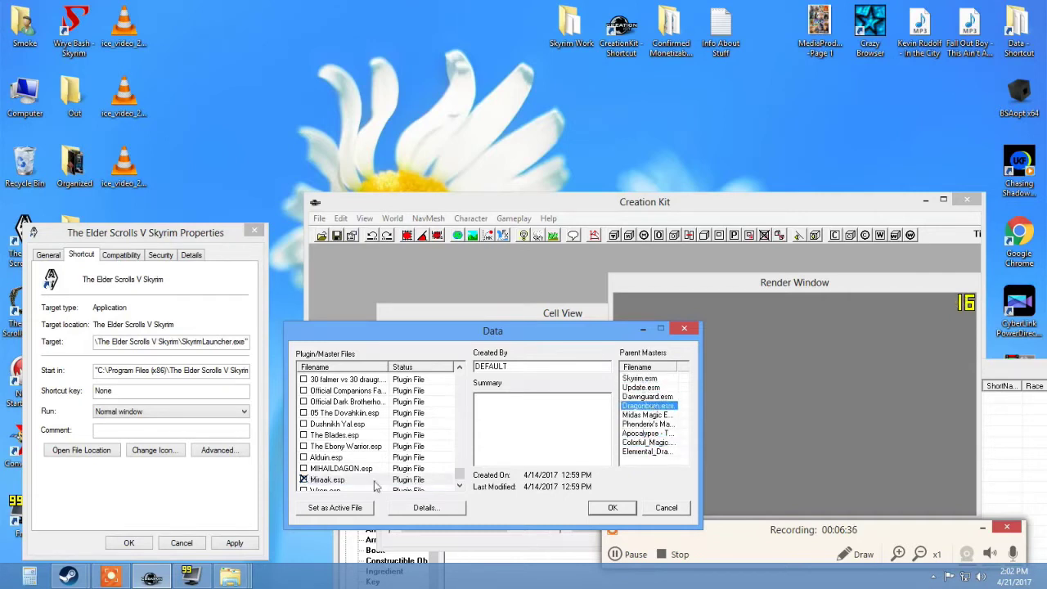
click(352, 479)
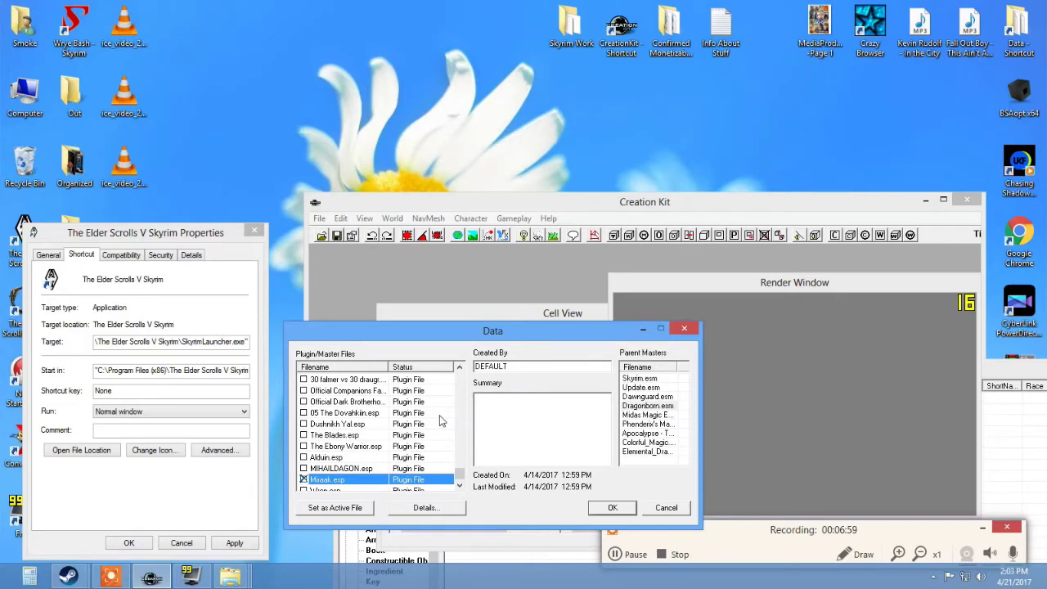
click(664, 442)
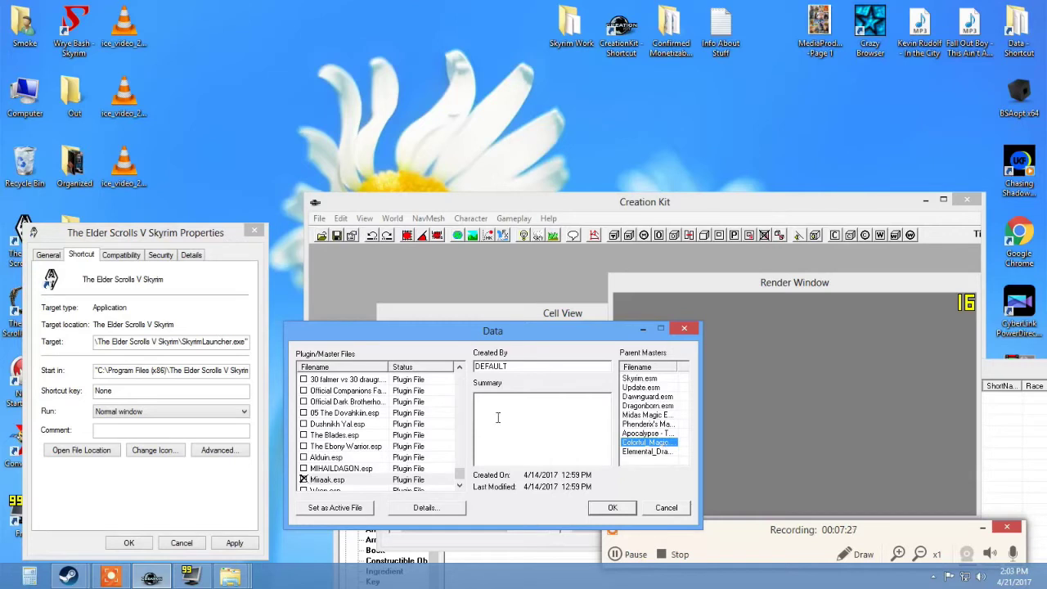
Examine the parent masters of Dushnikh Yal.esp and The Blades.esp in the plugin list.
click(708, 386)
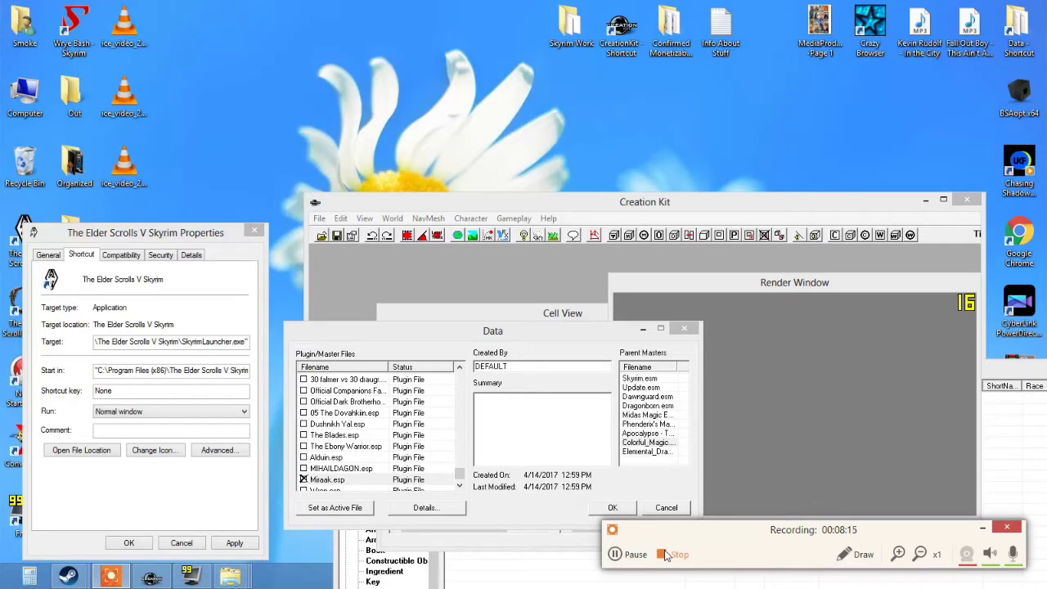
click(333, 480)
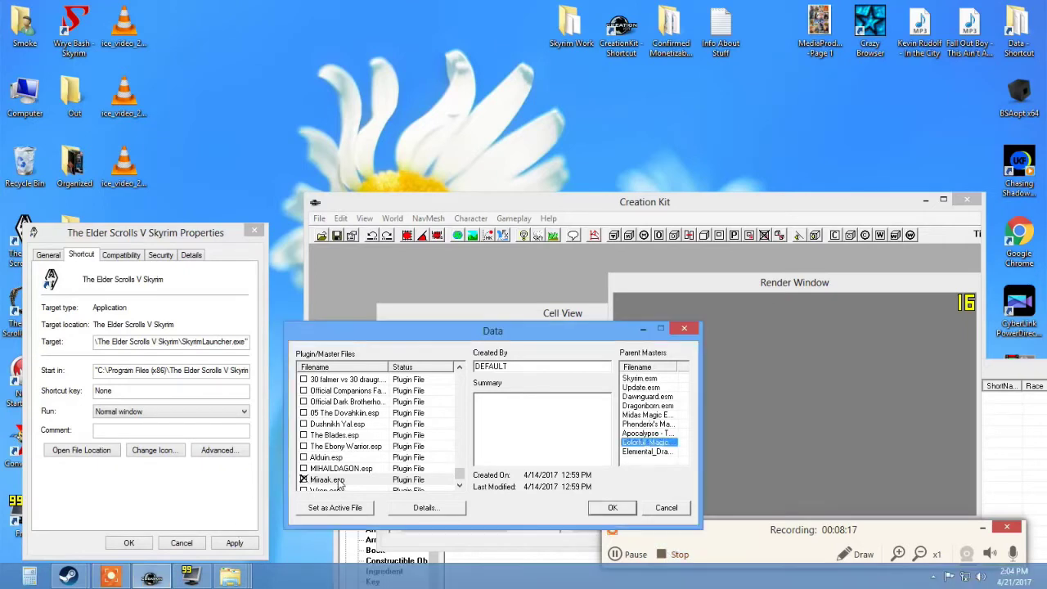
click(741, 527)
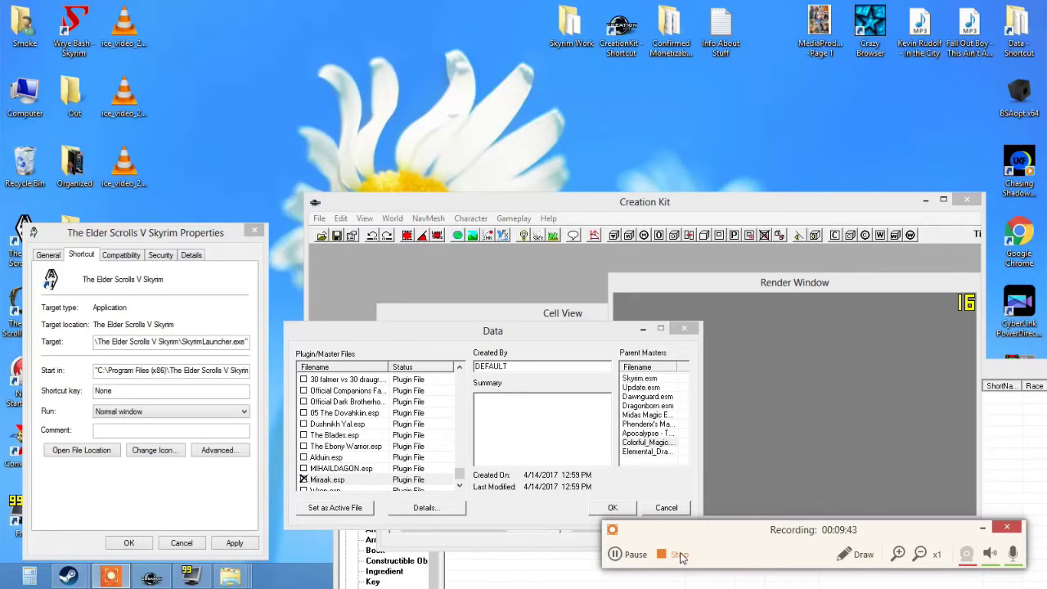
click(368, 424)
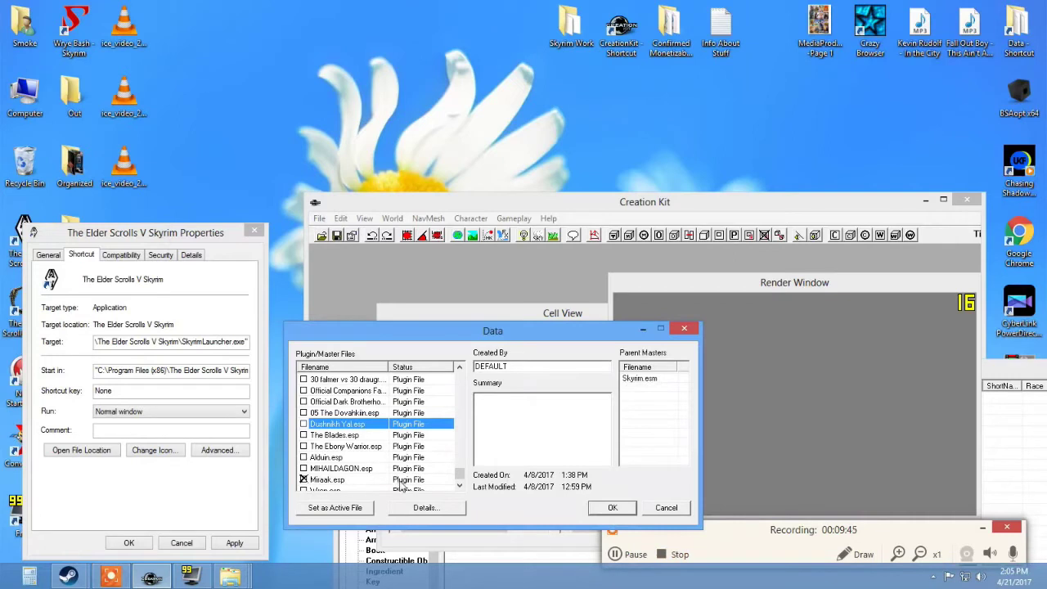
click(359, 435)
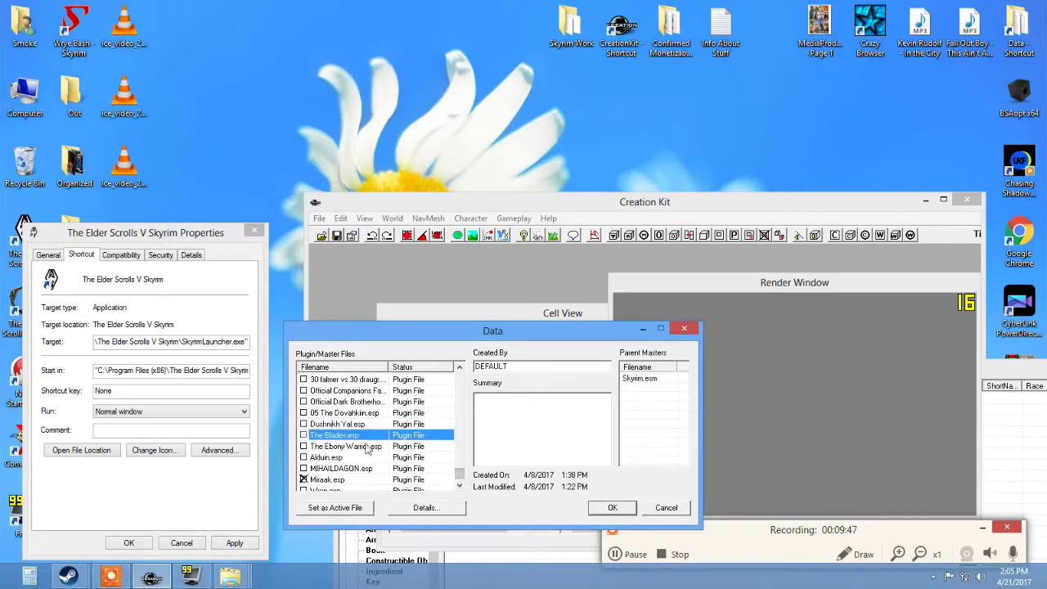
click(773, 459)
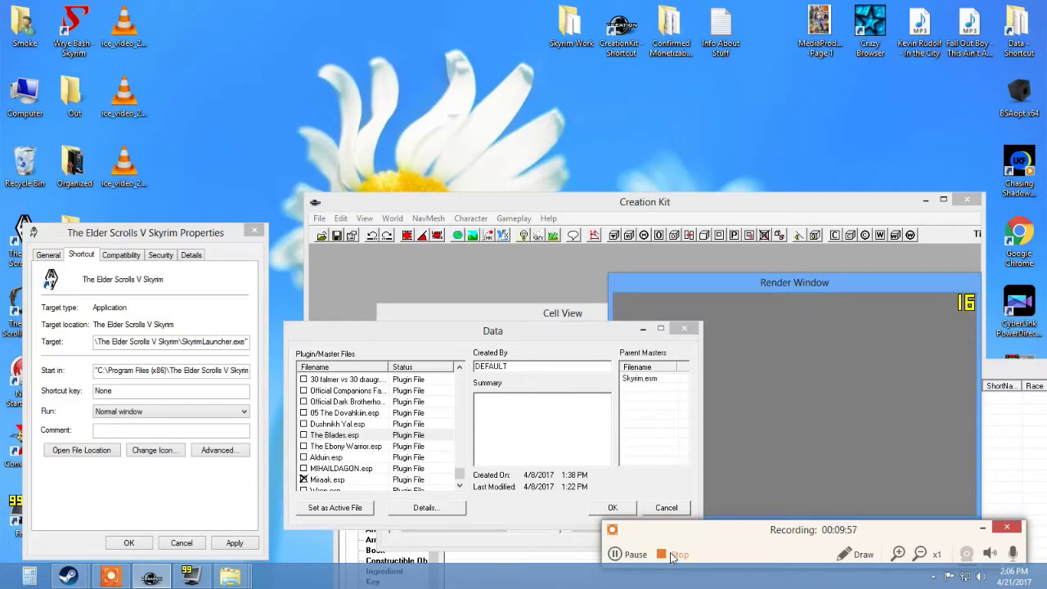
click(676, 554)
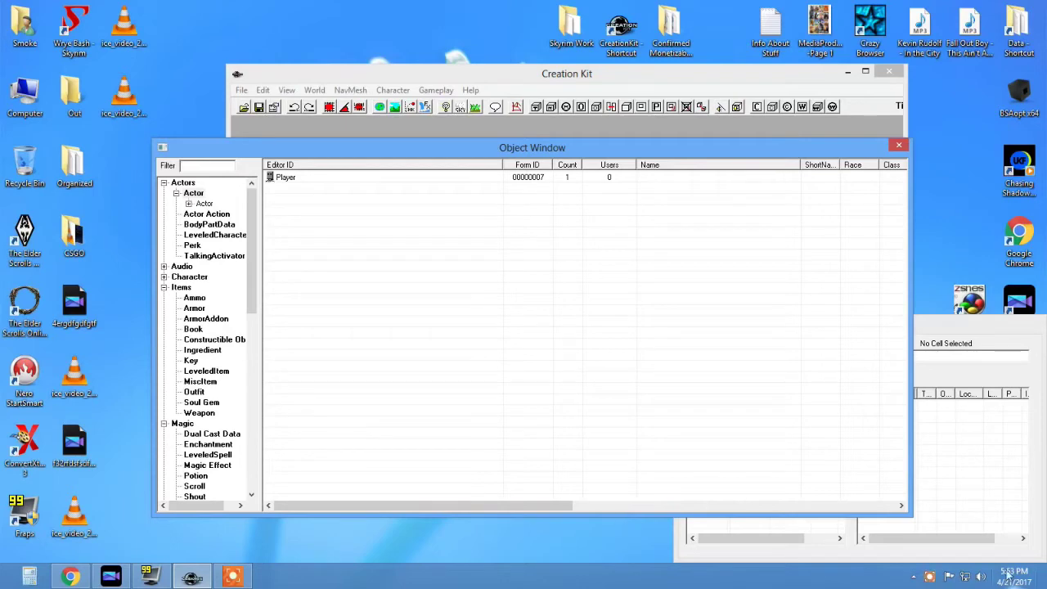
Open the Creation Kit's plugin and master file selection and move its dialog lower over the Object Window.
click(241, 90)
click(266, 103)
drag(474, 185, 685, 283)
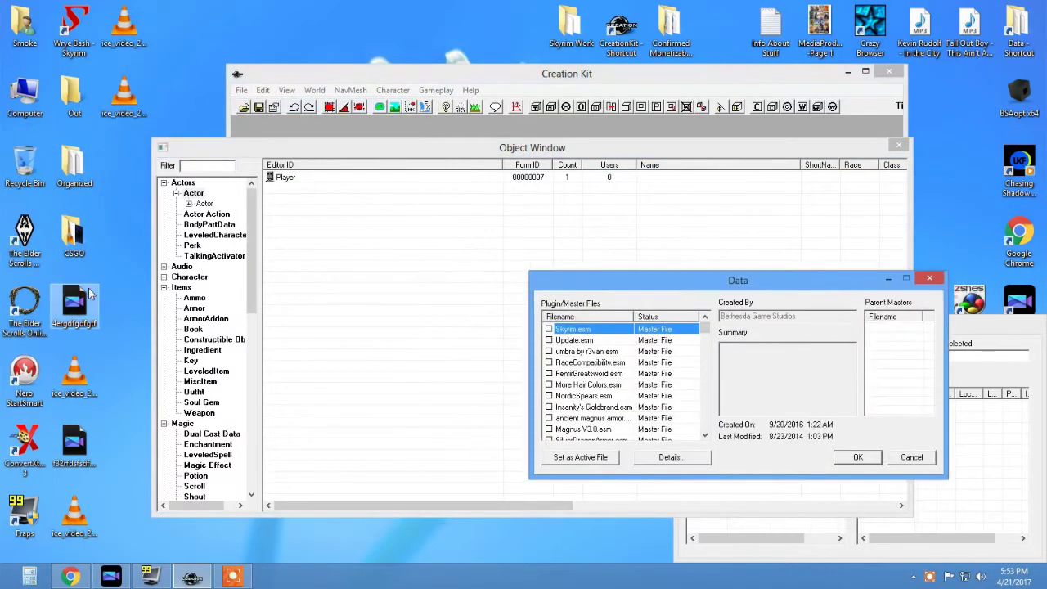
Start the Skyrim launcher, look through its data files load list, and cancel the list.
click(24, 307)
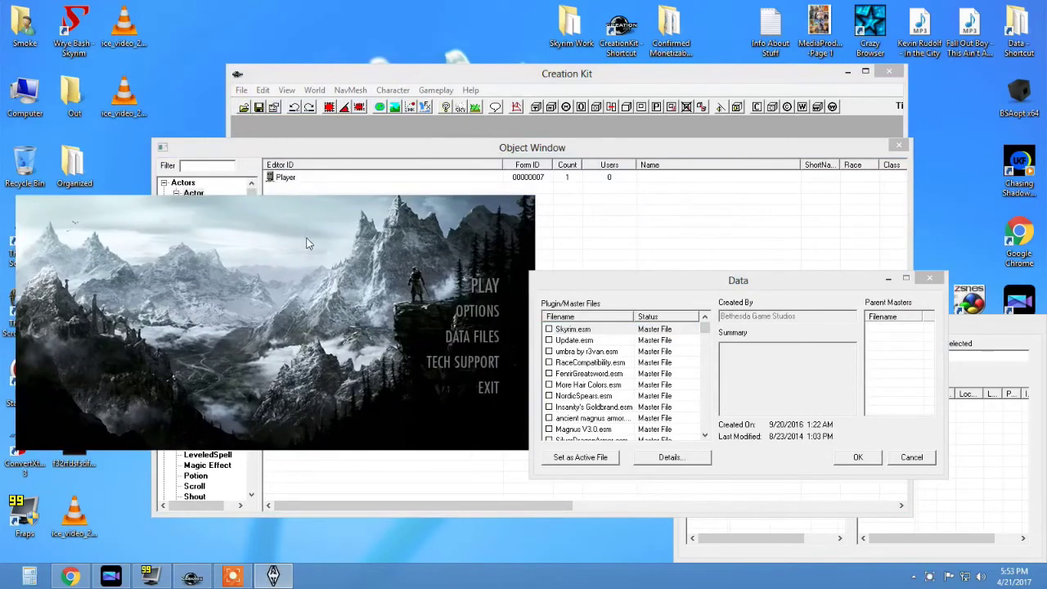
click(467, 339)
drag(470, 243, 471, 251)
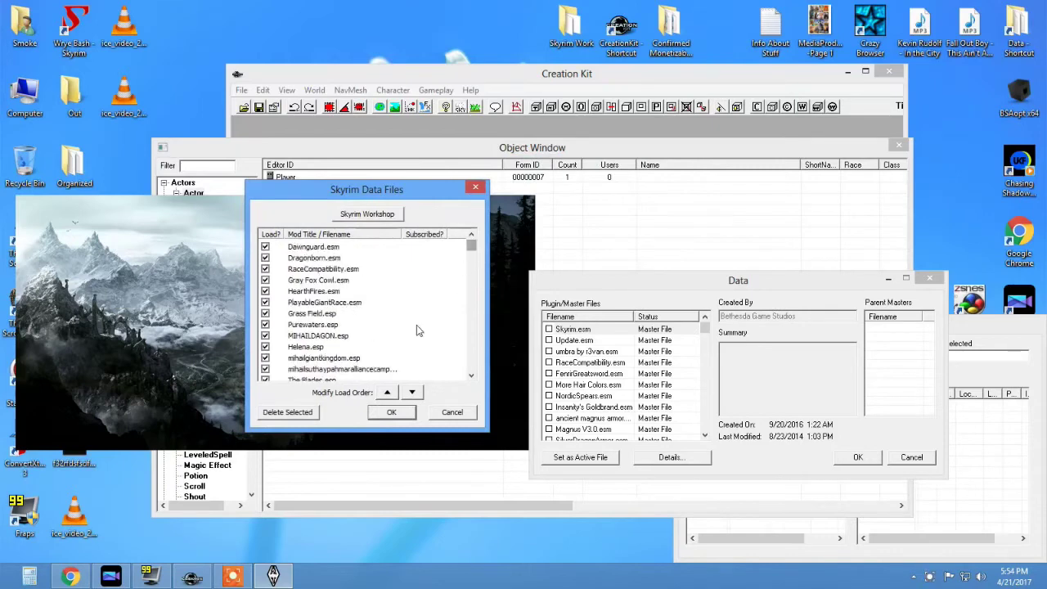
click(352, 324)
scroll(388, 309, down, 2)
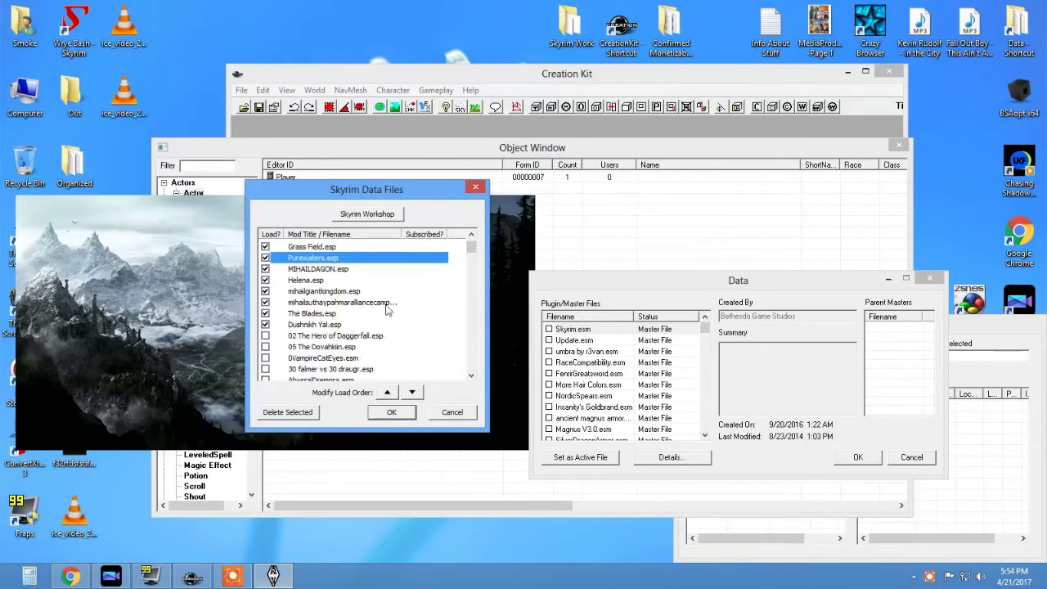
click(467, 412)
Select Miraak.esp in the Creation Kit's plugin list to show its parent masters, and exit the Skyrim launcher.
click(655, 399)
scroll(651, 400, down, 15)
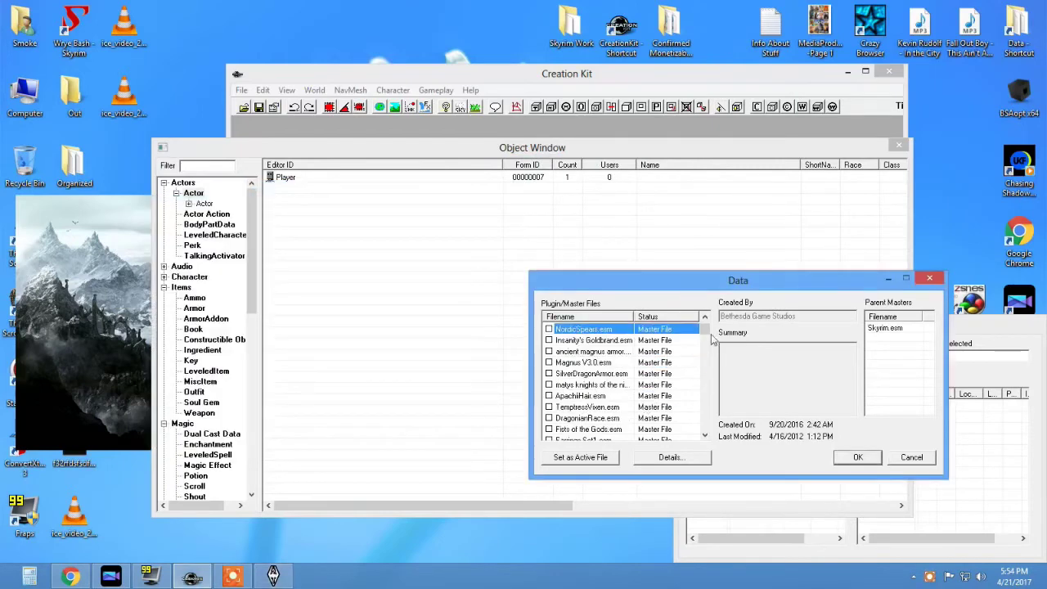
click(592, 430)
scroll(592, 429, up, 3)
click(592, 430)
scroll(592, 430, down, 2)
click(592, 430)
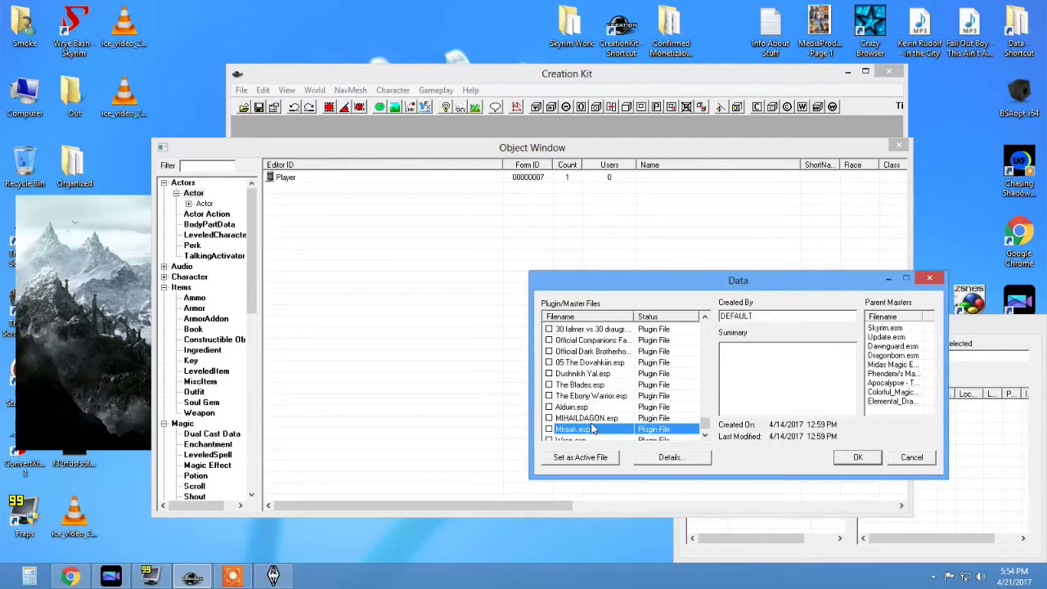
click(131, 368)
click(484, 388)
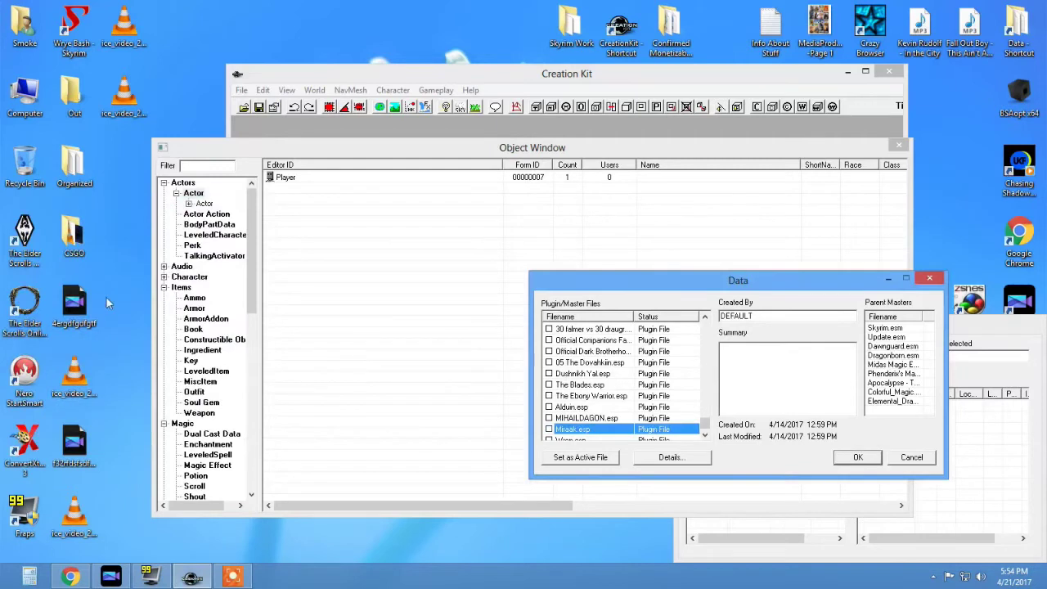
Restart the Skyrim launcher and open its data files list.
click(25, 237)
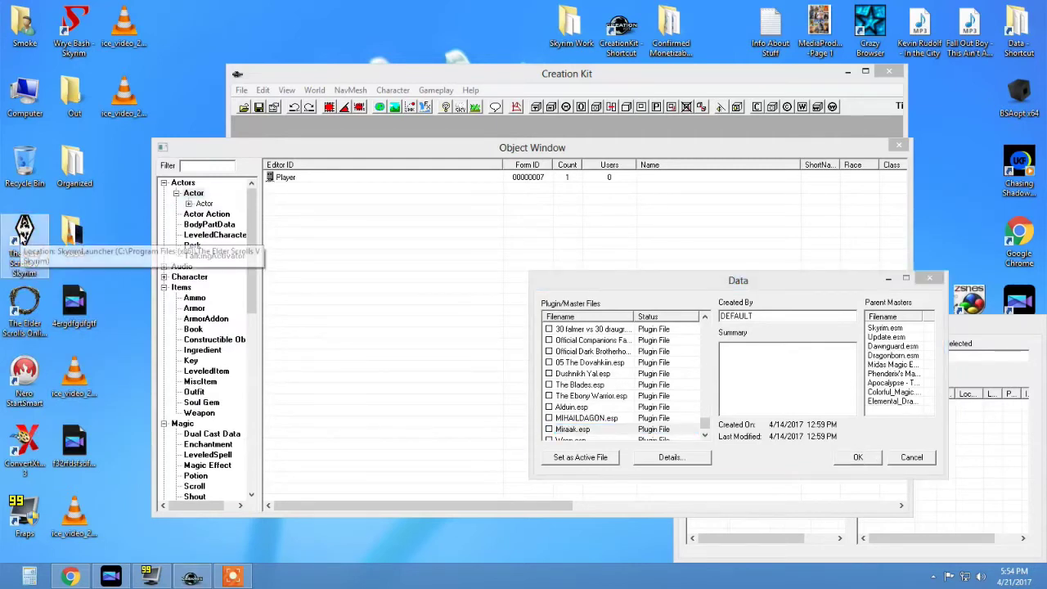
double_click(38, 237)
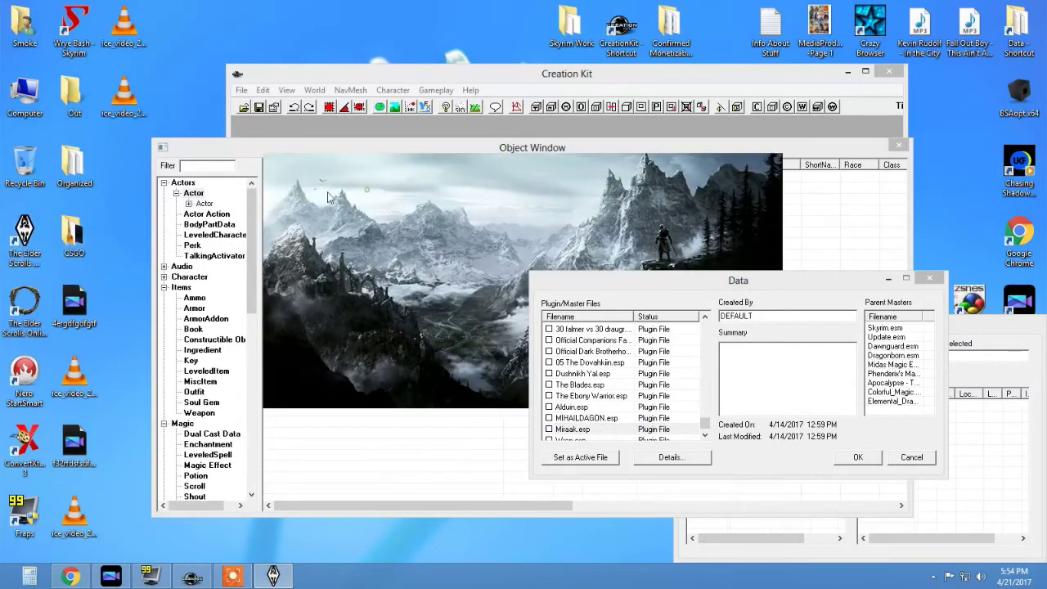
click(462, 292)
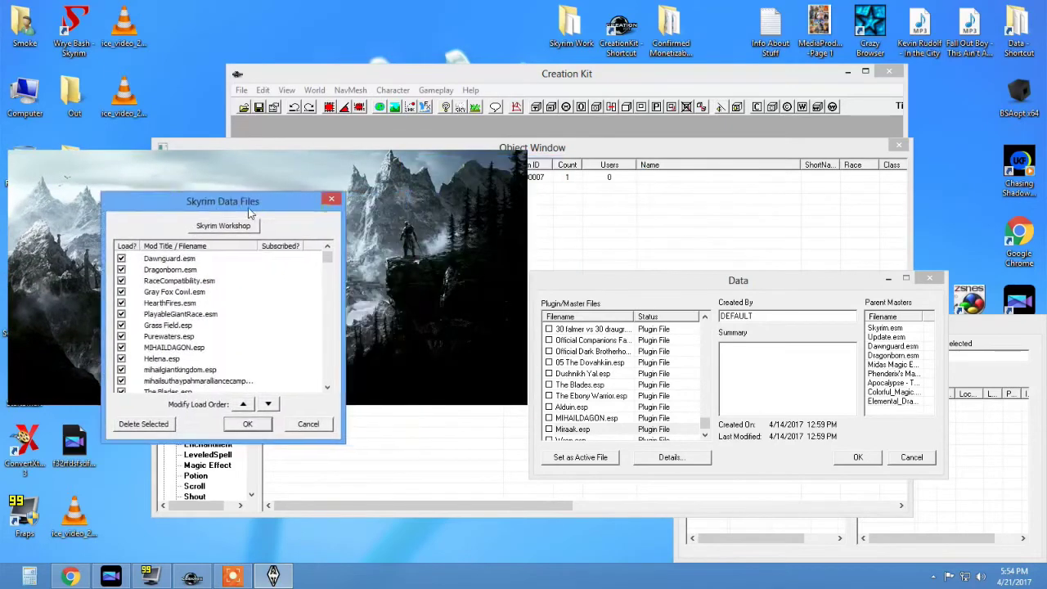
click(260, 418)
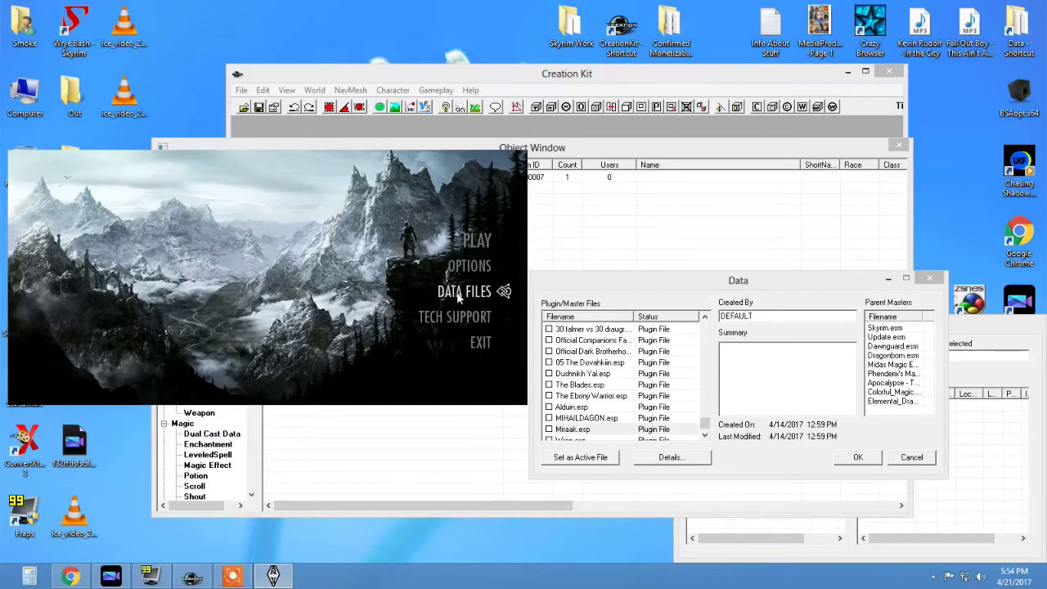
click(460, 296)
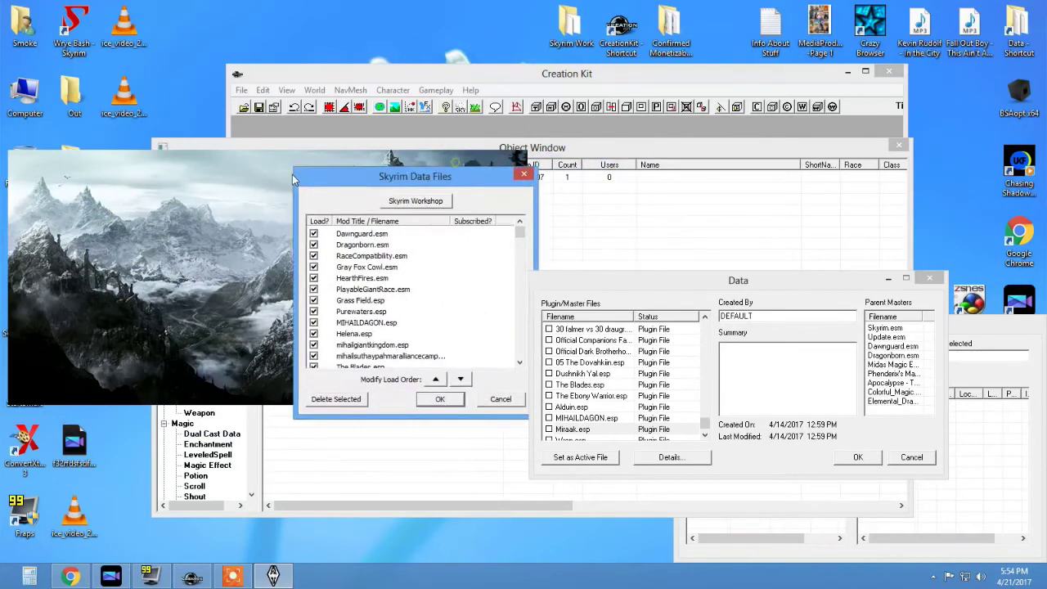
Examine which masters and plugins are enabled at the start of Skyrim's load list.
scroll(365, 237, down, 3)
scroll(365, 237, up, 3)
click(222, 296)
click(226, 296)
click(227, 263)
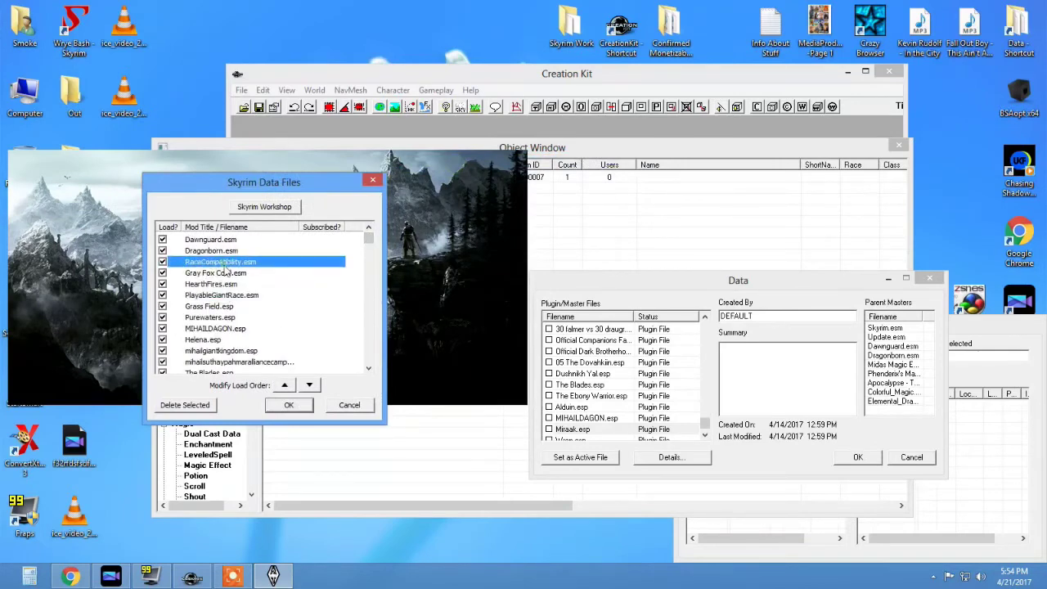
drag(232, 286, 246, 323)
scroll(234, 310, down, 1)
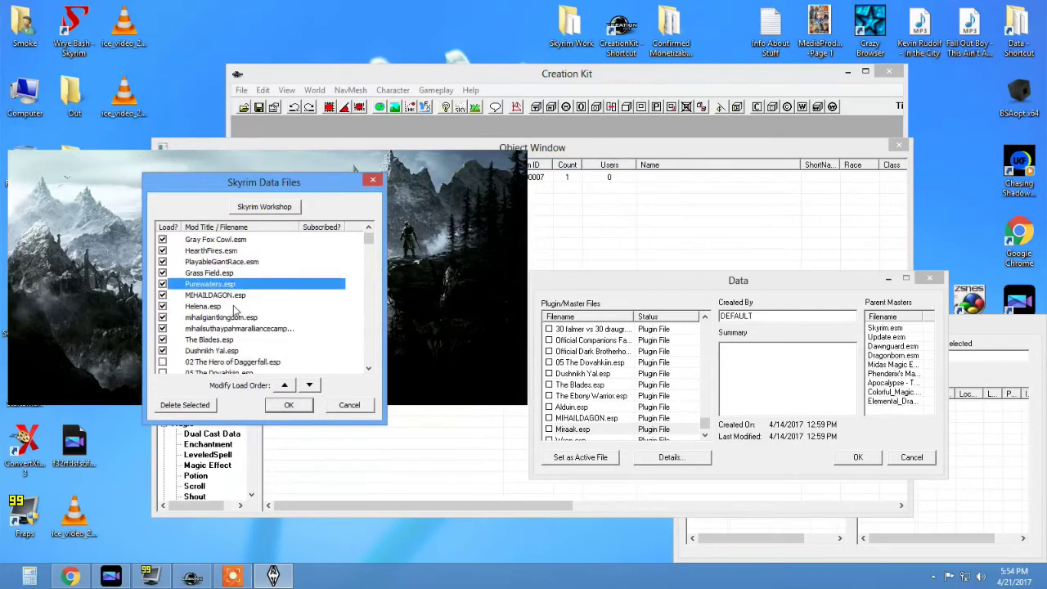
scroll(235, 315, down, 1)
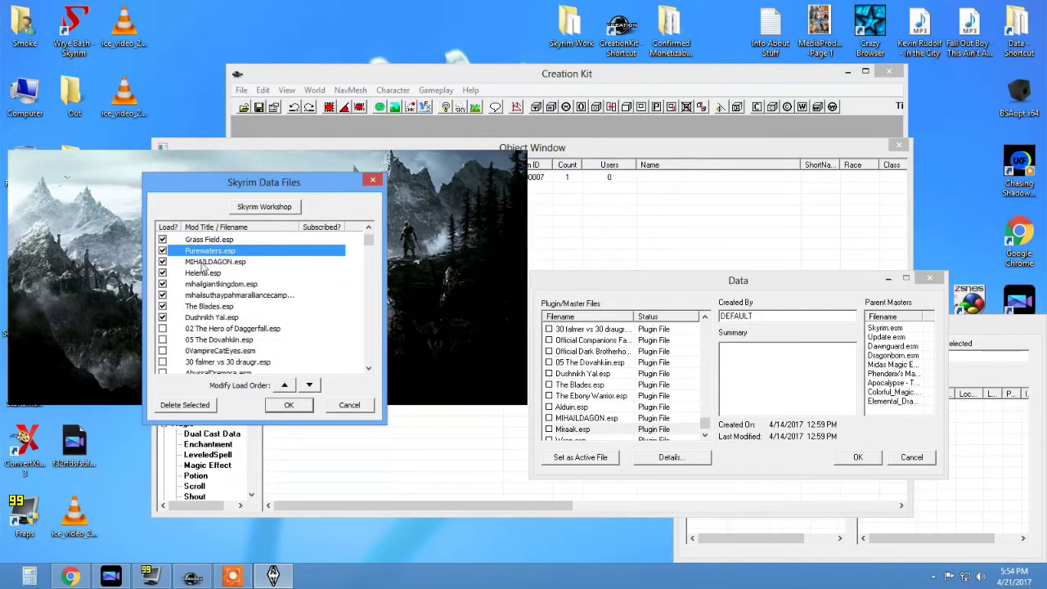
scroll(222, 278, up, 1)
click(207, 307)
scroll(216, 326, down, 1)
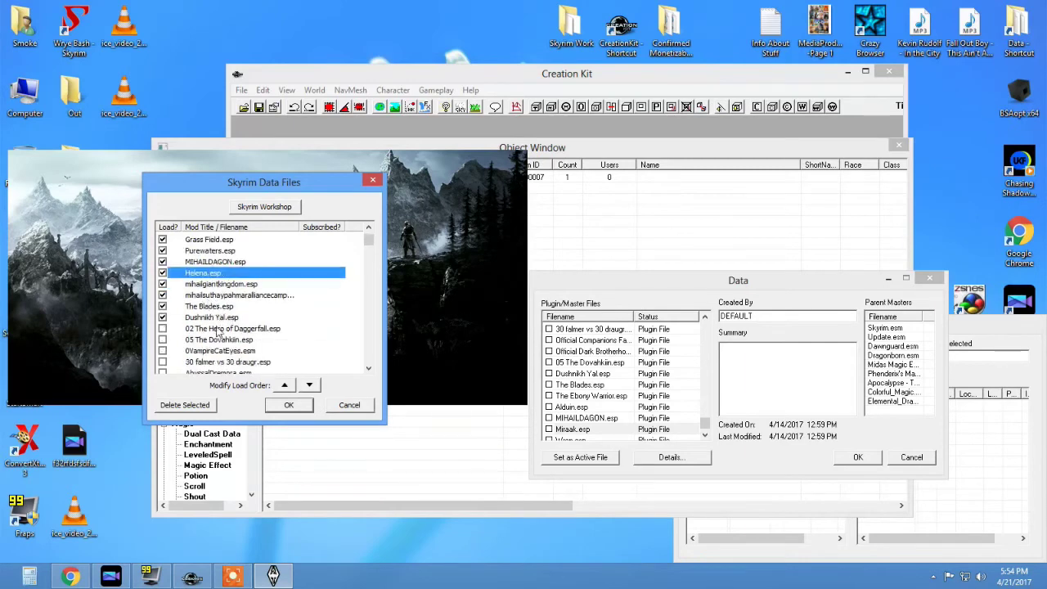
click(229, 328)
Move the Skyrim Data Files dialog aside and select the Midas Magic parent master of Miraak.esp in the Creation Kit.
click(582, 429)
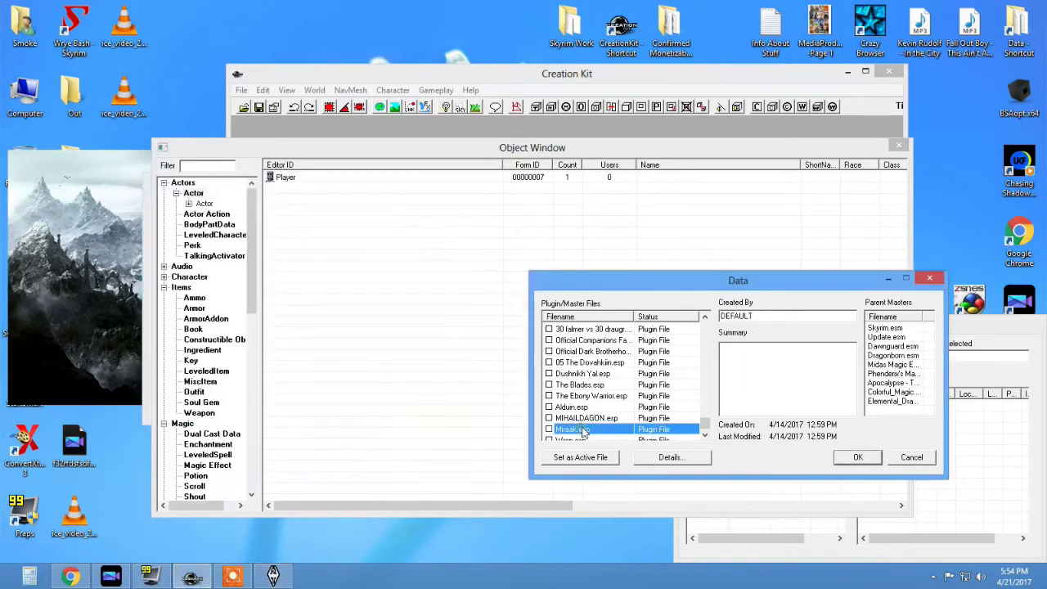
click(110, 316)
drag(170, 194, 27, 203)
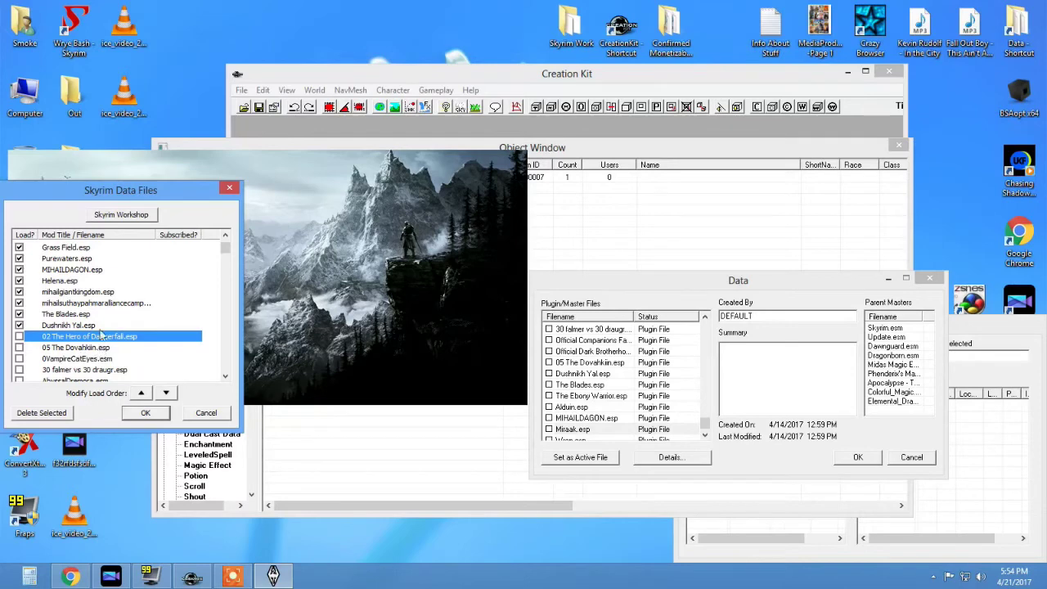
drag(87, 335, 86, 335)
click(883, 368)
click(98, 216)
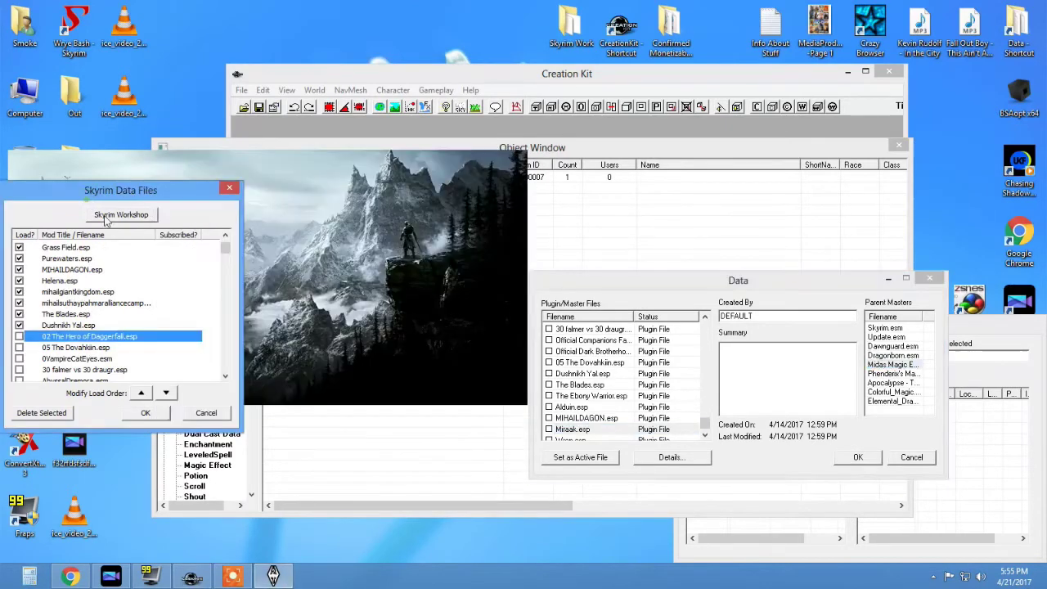
Enable Midas Magic Expanded.esm in the Skyrim data files list and accept the change.
drag(225, 247, 226, 311)
click(90, 315)
scroll(94, 324, up, 5)
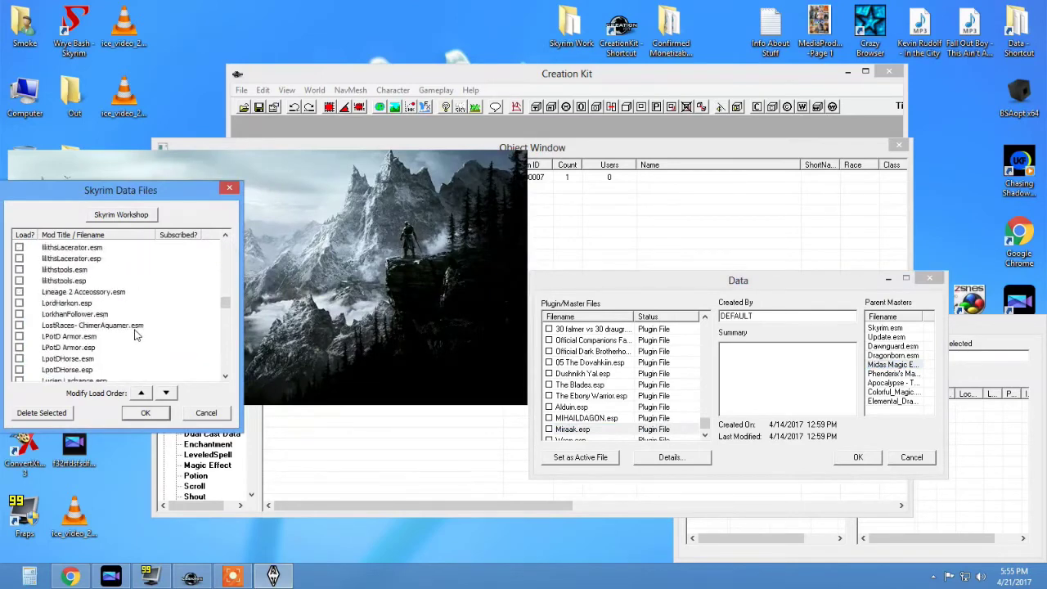
scroll(141, 344, down, 4)
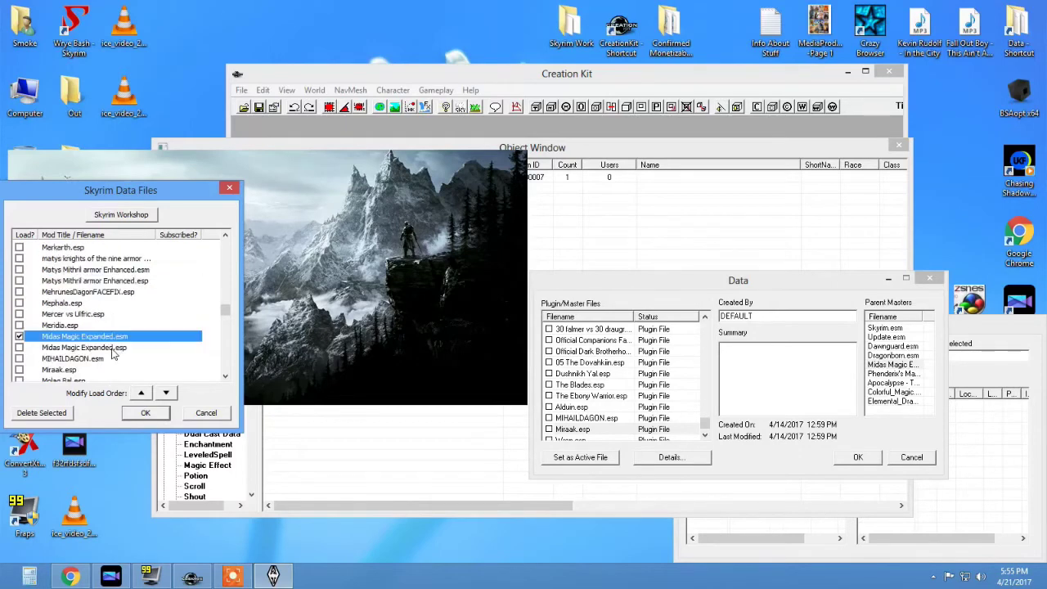
click(144, 414)
Reopen the Skyrim data files list and check the load order position of Midas Magic Expanded.esm.
click(467, 353)
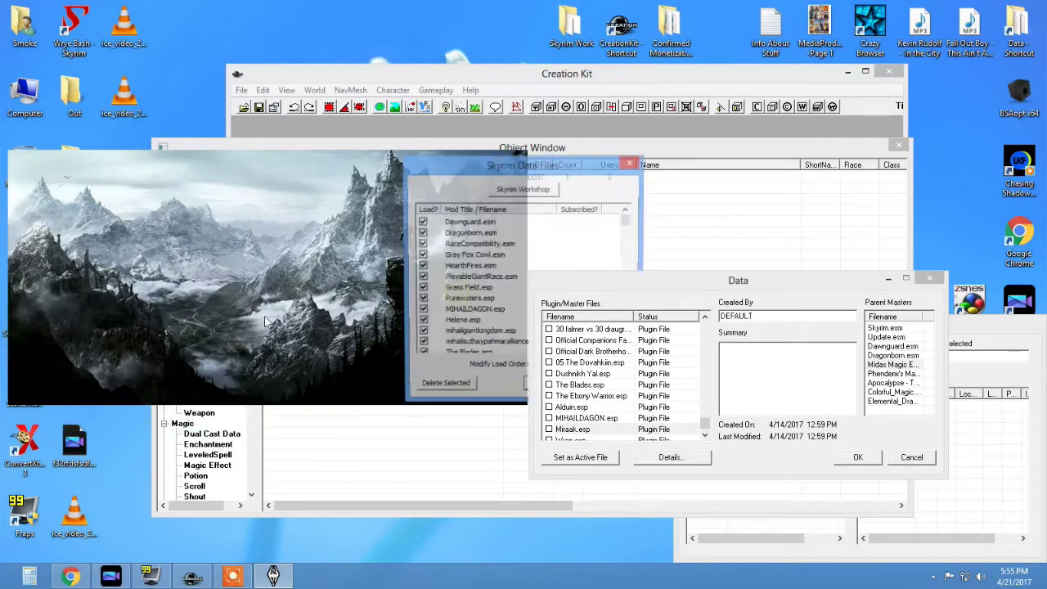
drag(468, 179, 89, 208)
click(102, 341)
scroll(105, 352, down, 1)
scroll(107, 352, down, 1)
click(96, 353)
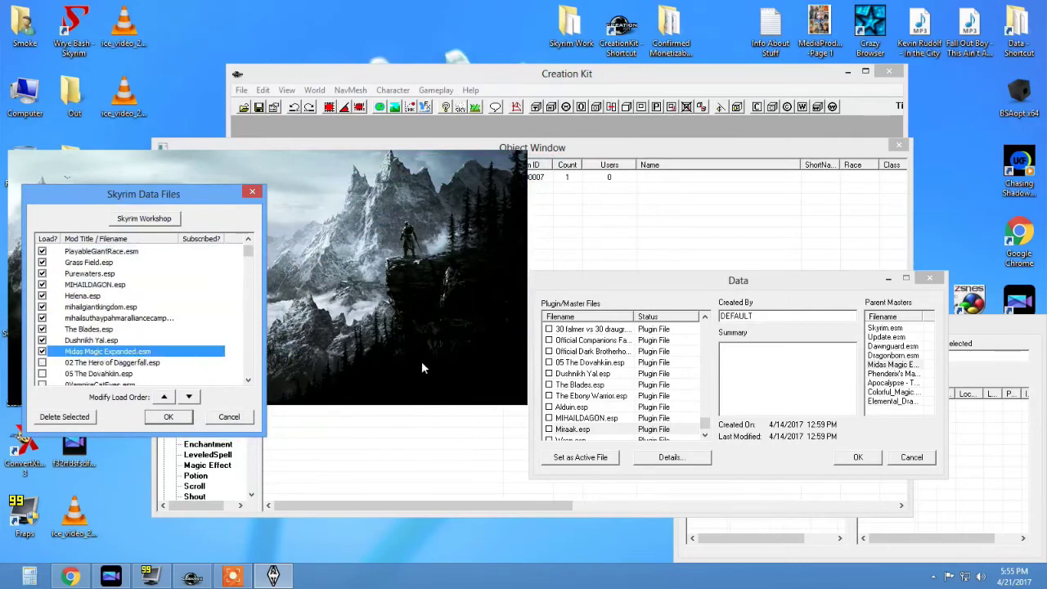
Enable Phenderix's Magic Evolved.esm in the Skyrim data files list.
drag(249, 256, 249, 332)
click(132, 317)
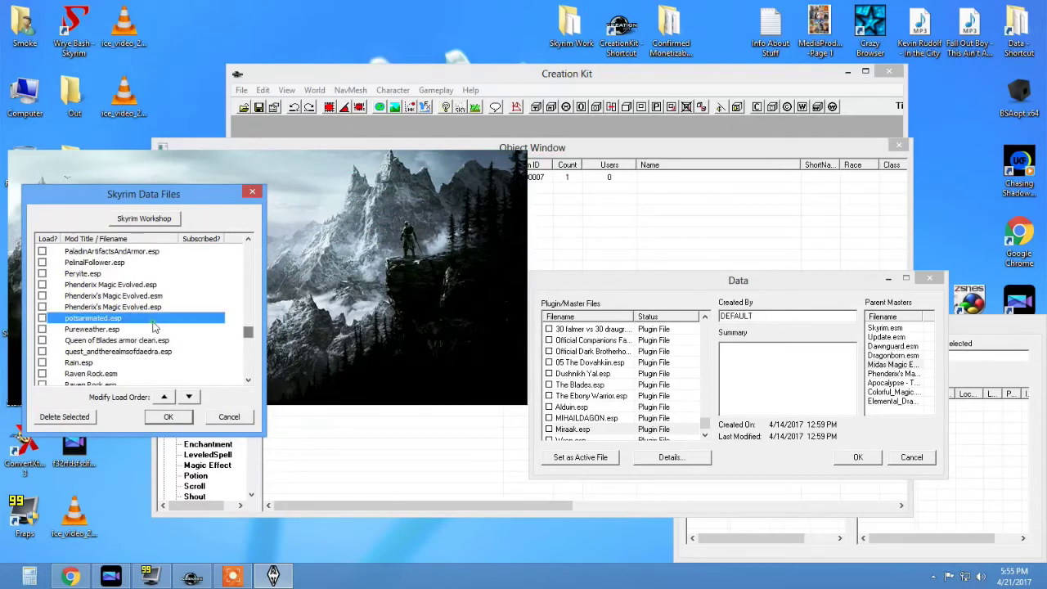
double_click(148, 296)
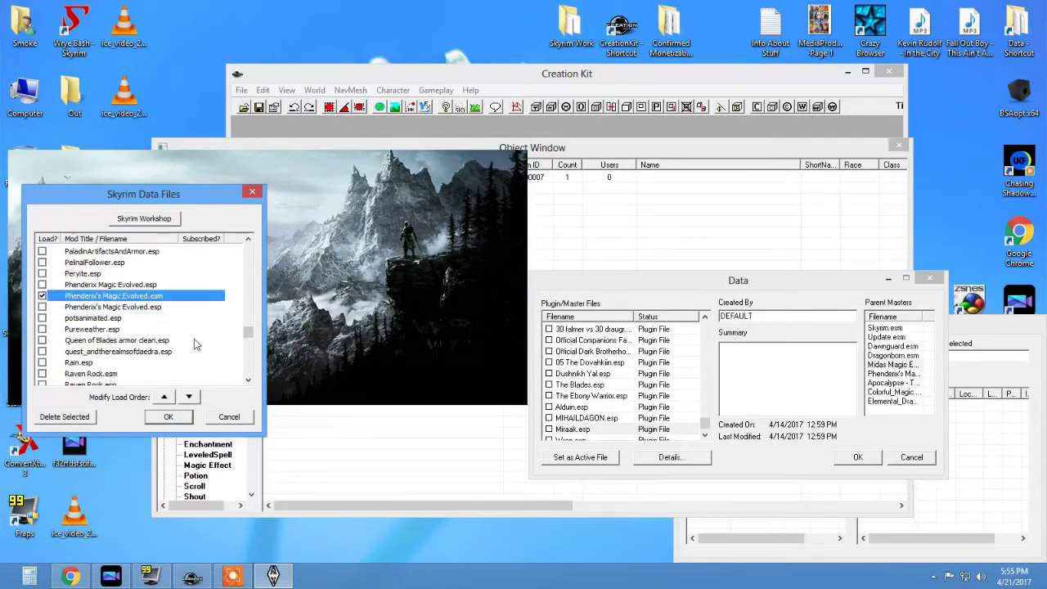
Widen the filename column in the Skyrim data files list and enable Apocalypse - The Spell Package.esm.
scroll(178, 347, up, 15)
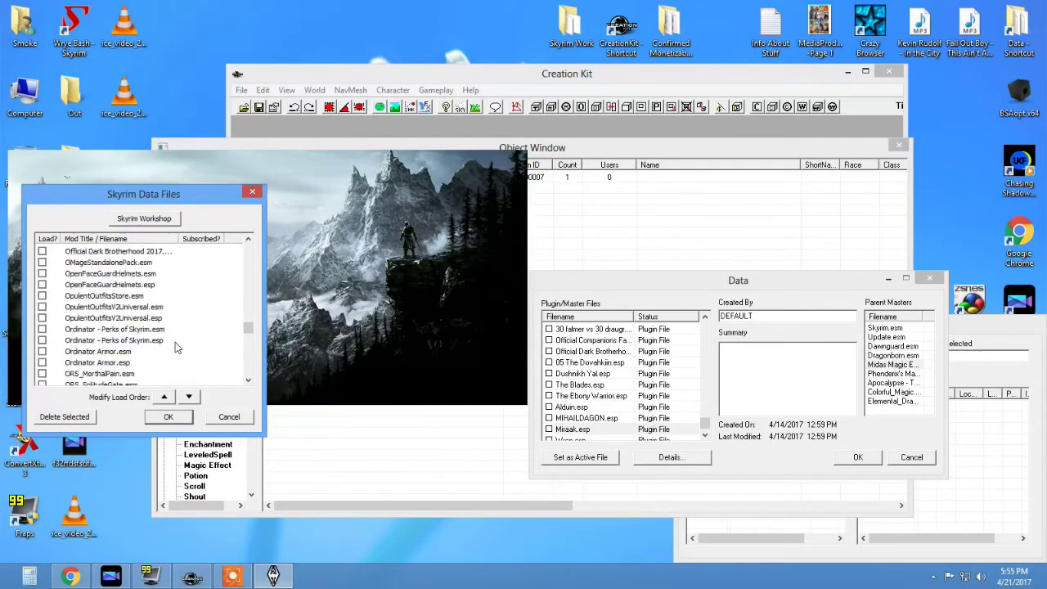
scroll(243, 295, up, 5)
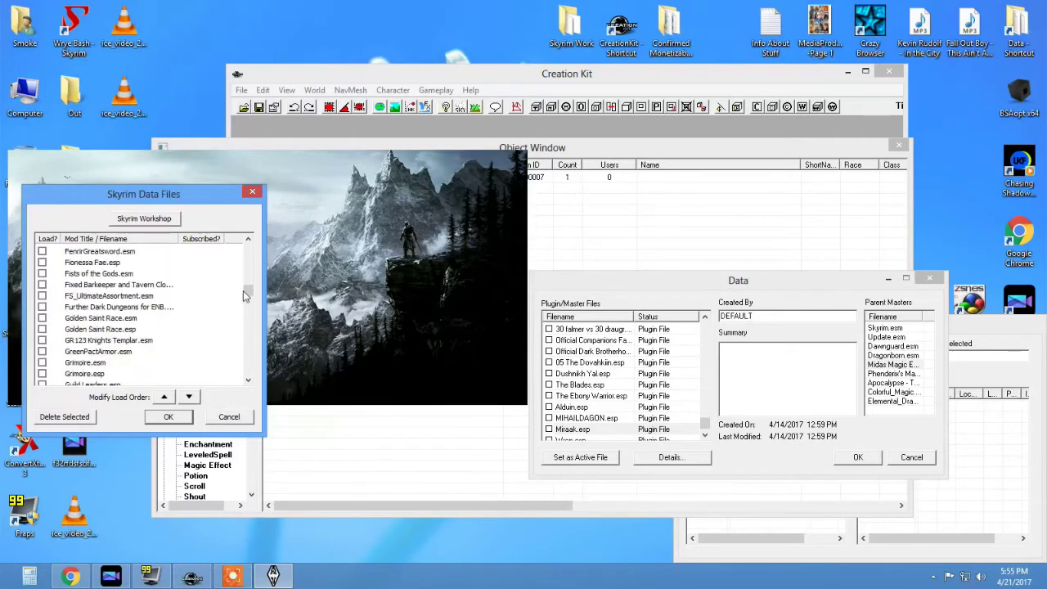
scroll(155, 306, up, 8)
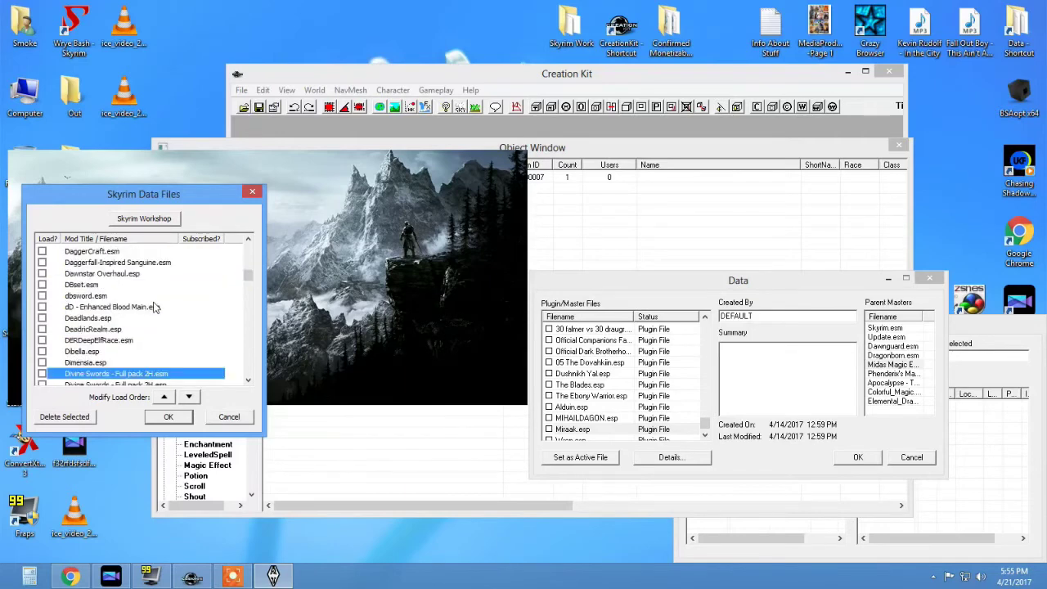
scroll(155, 306, up, 10)
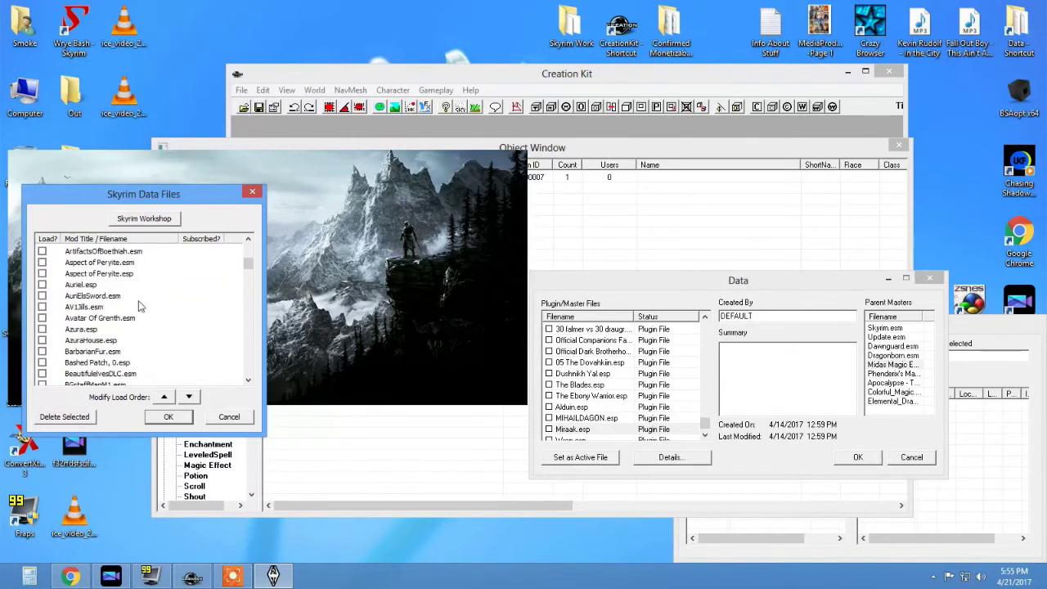
scroll(98, 307, up, 3)
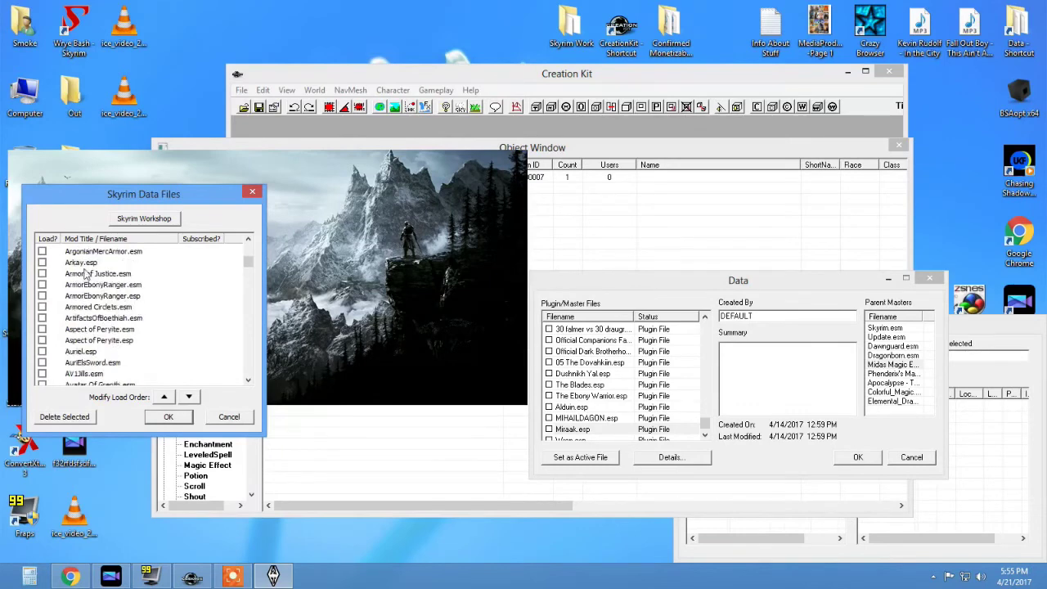
scroll(117, 298, up, 1)
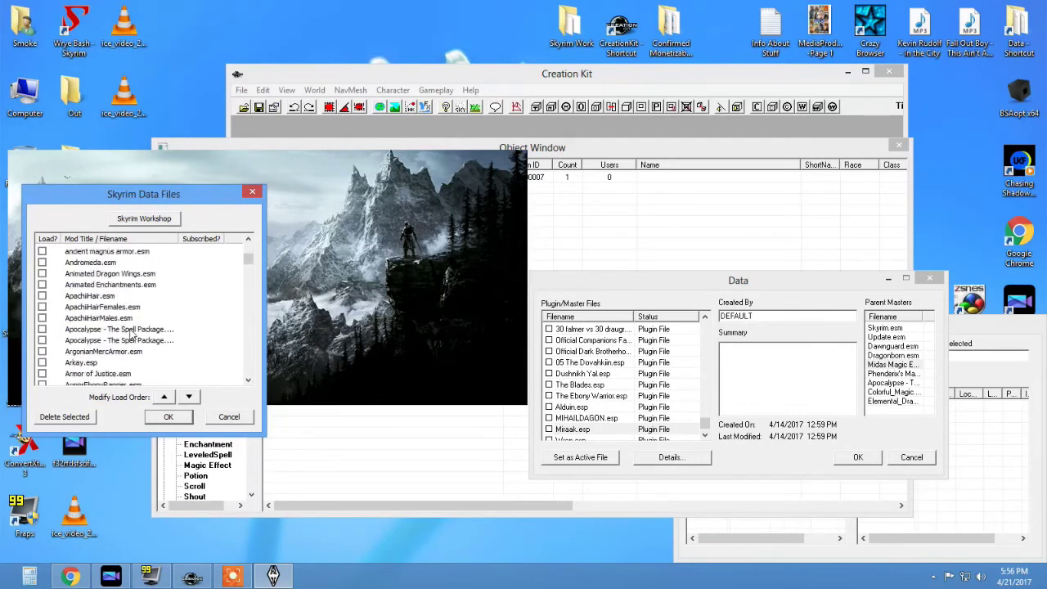
drag(177, 238, 232, 238)
double_click(167, 330)
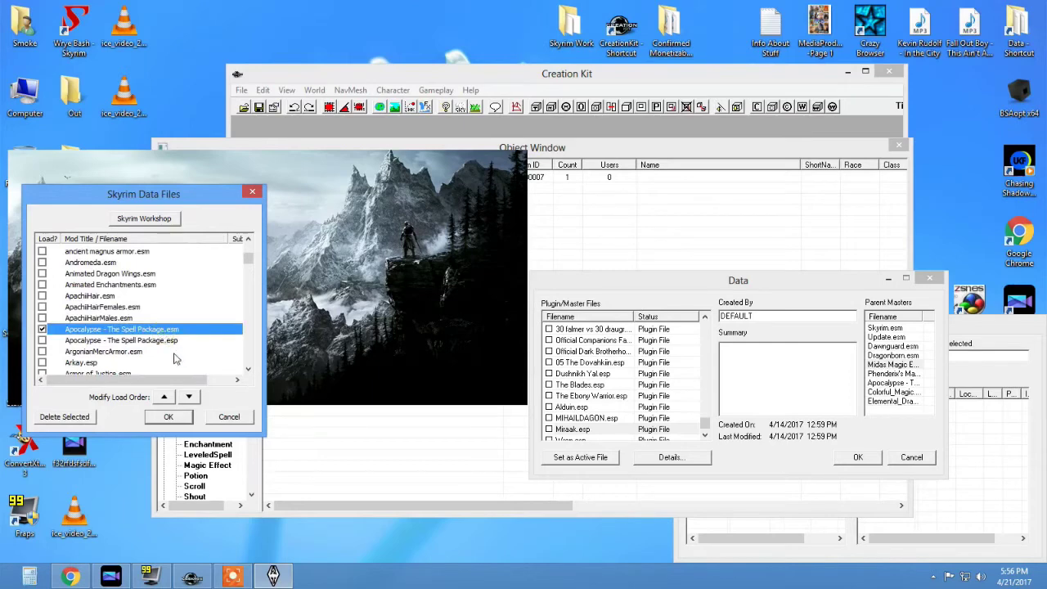
click(161, 340)
click(161, 330)
Select the Colorful_Magic parent master in the Creation Kit and enable Colorful_Magic.esm in the Skyrim data files list.
click(906, 355)
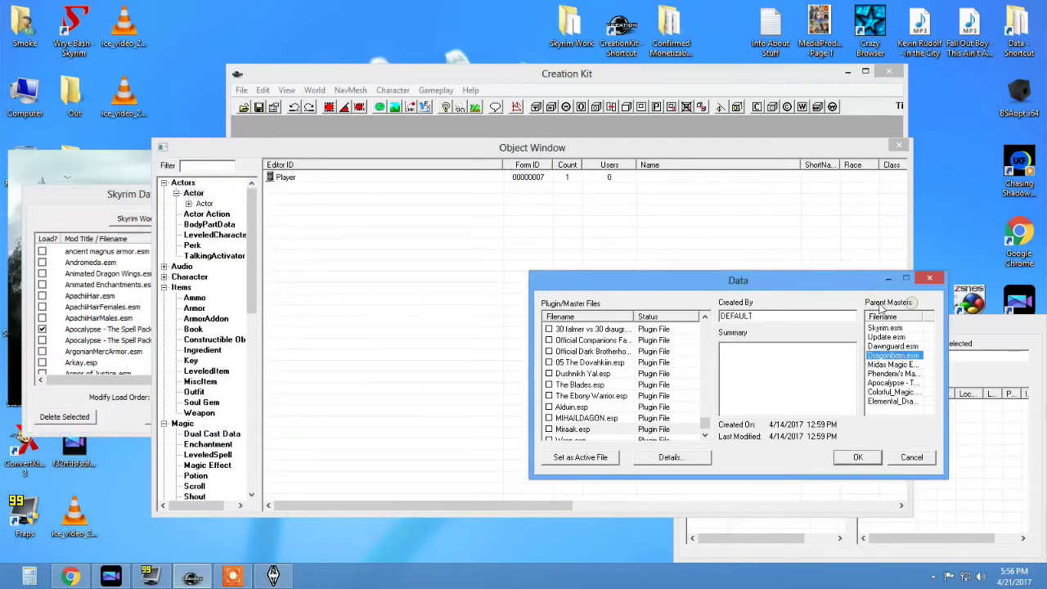
click(898, 392)
drag(249, 257, 252, 299)
scroll(252, 298, up, 10)
scroll(185, 314, up, 8)
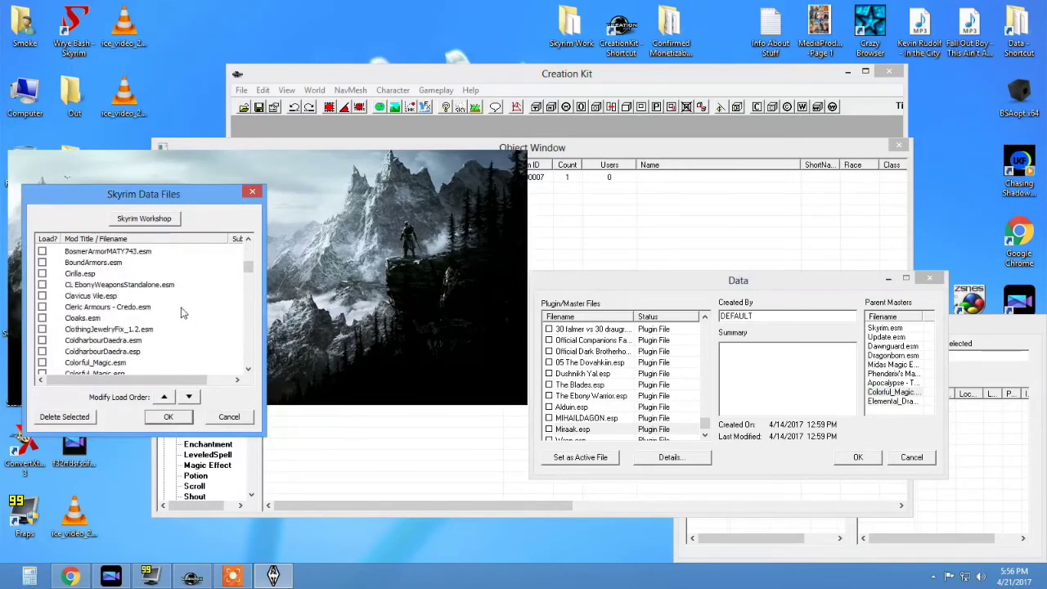
scroll(123, 329, down, 1)
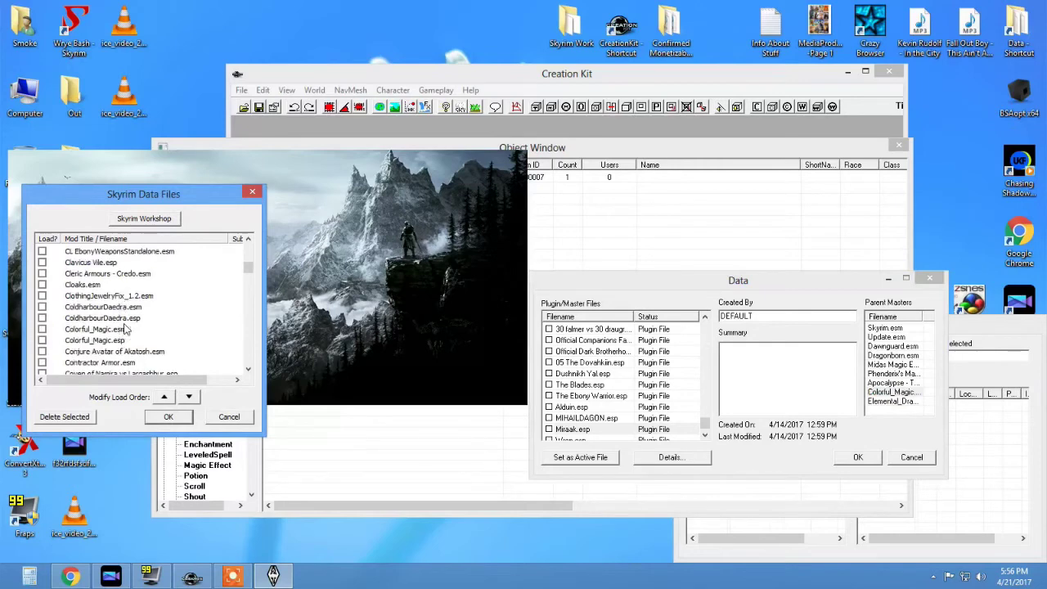
double_click(123, 331)
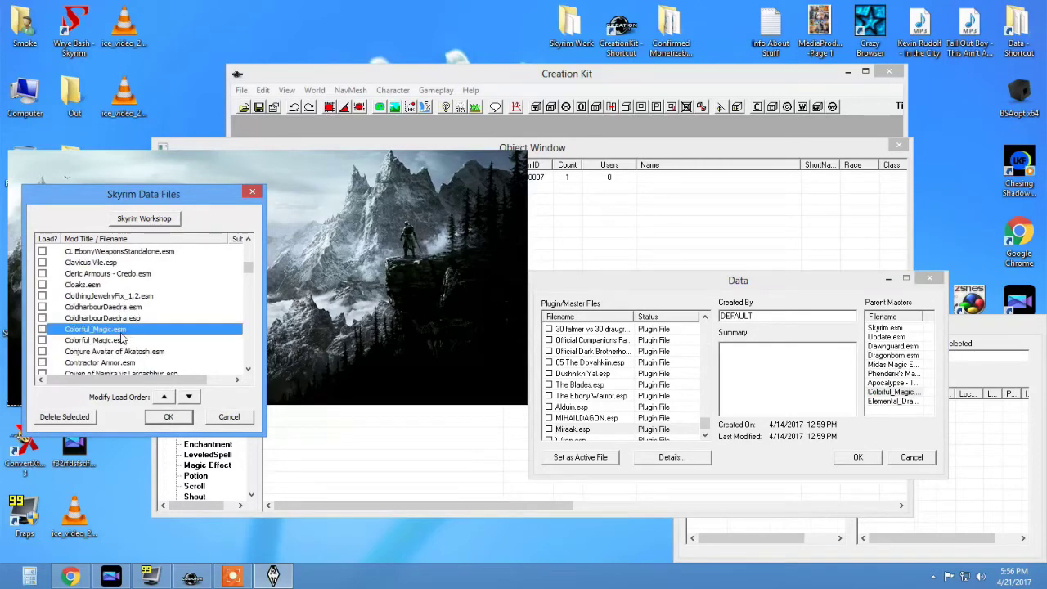
Select the Elemental_Dragons parent master in the Creation Kit and enable Elemental_Dragons.esm in the Skyrim data files list.
click(888, 400)
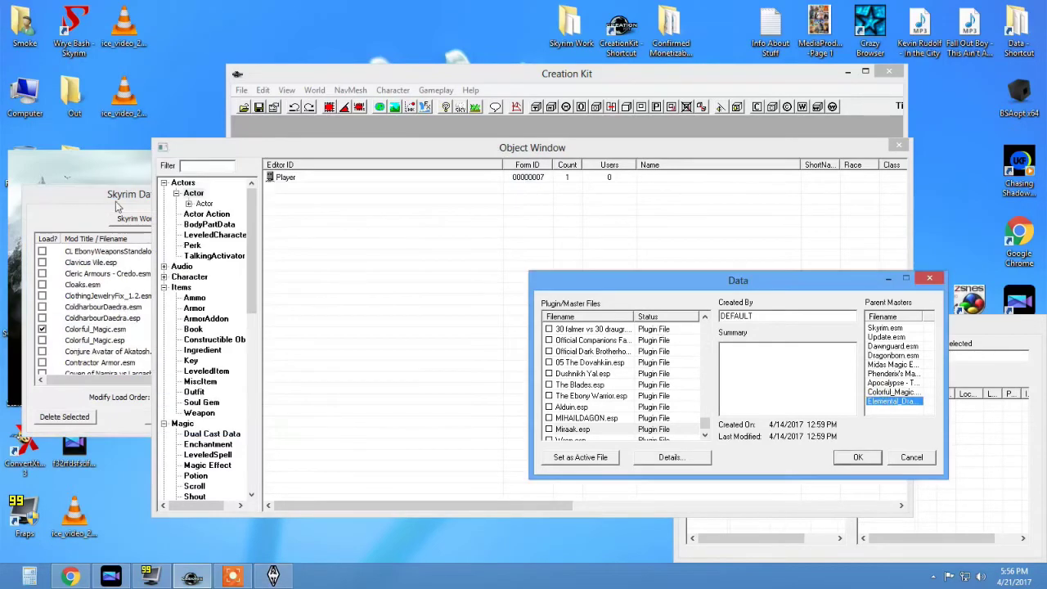
click(82, 195)
scroll(187, 321, up, 5)
scroll(187, 321, down, 10)
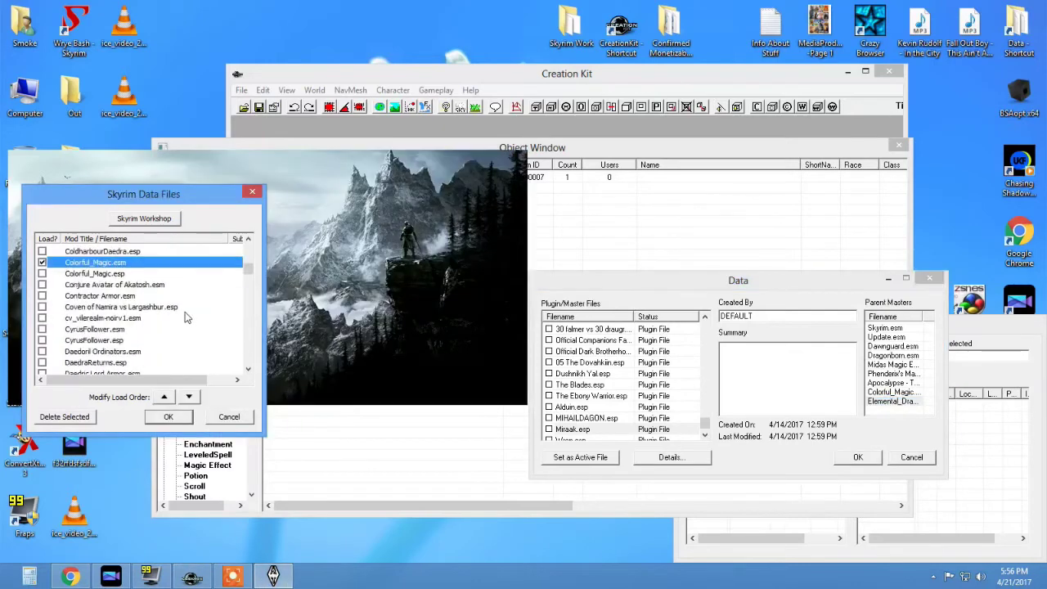
scroll(176, 315, down, 8)
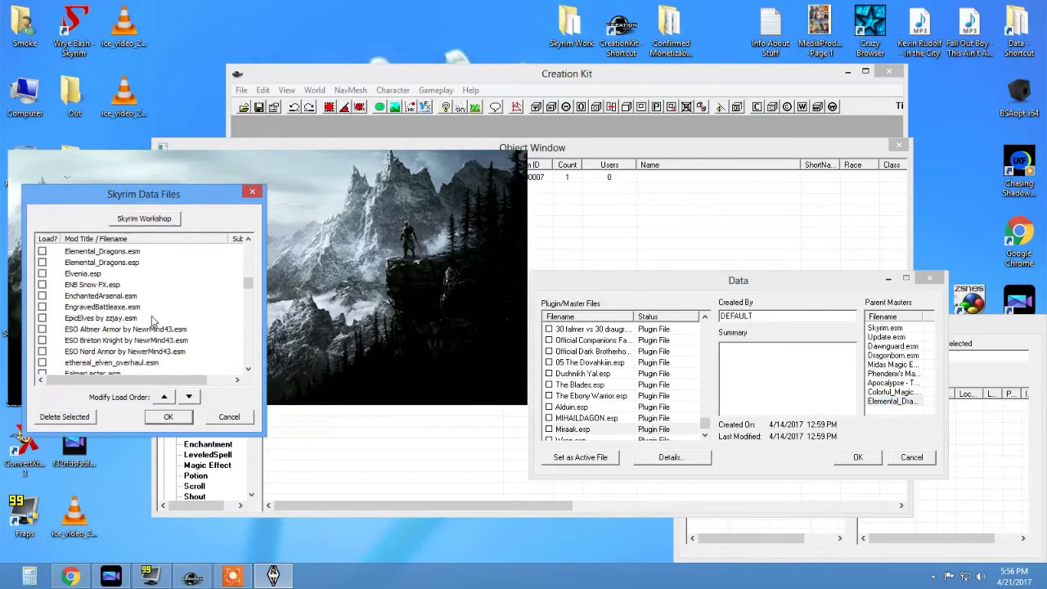
scroll(148, 312, up, 2)
double_click(138, 317)
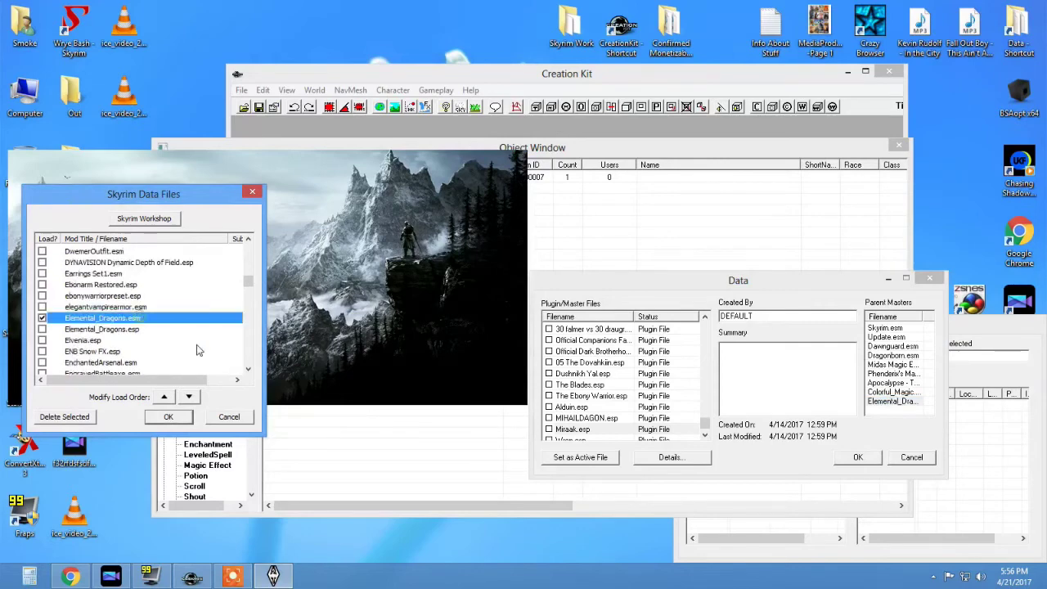
Enable Miraak.esp in the Skyrim data files list and accept the changes.
scroll(131, 327, down, 15)
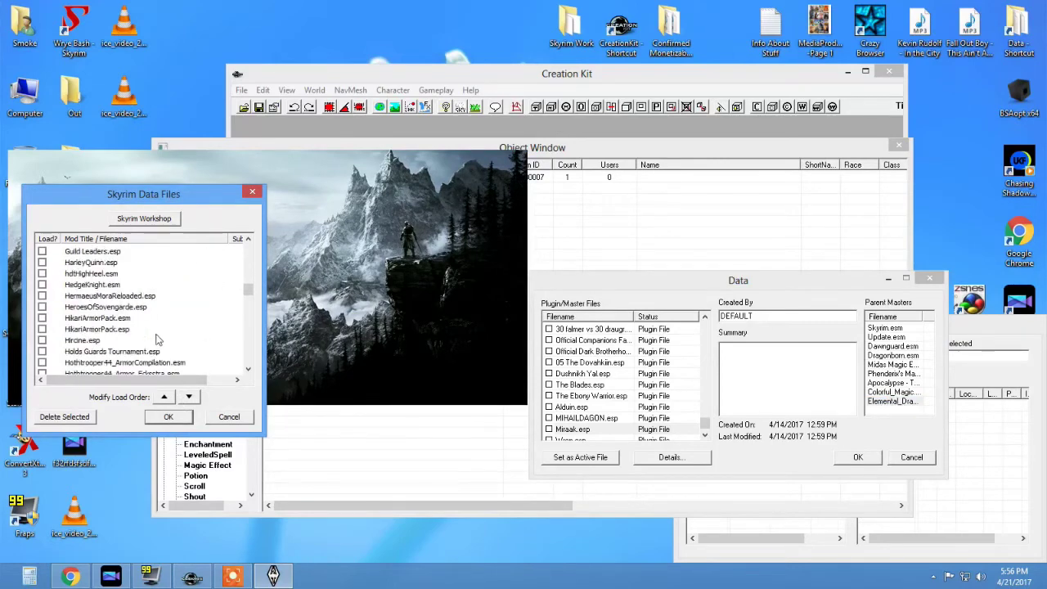
scroll(166, 326, down, 1)
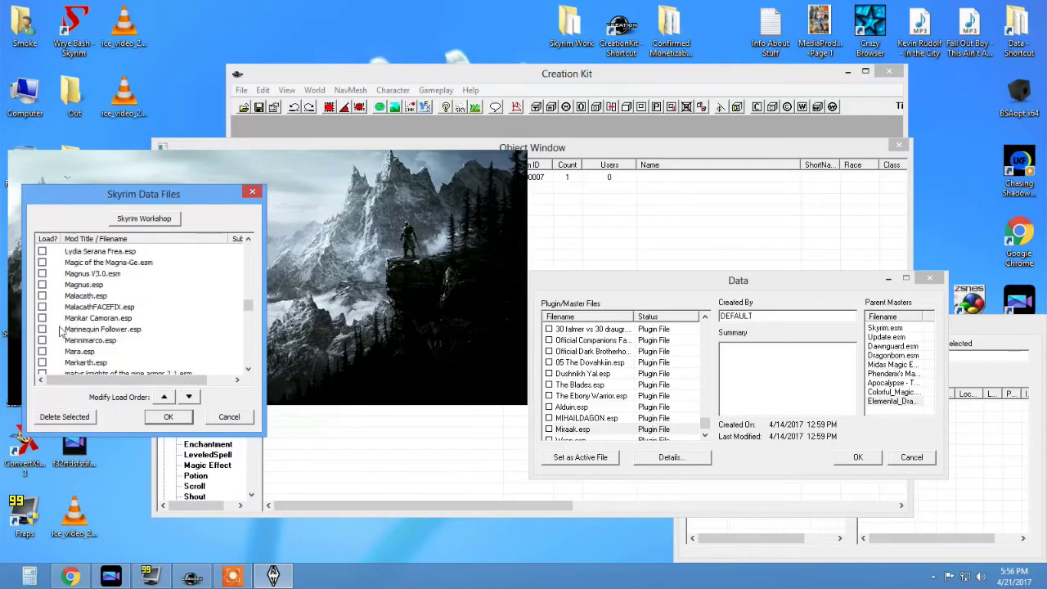
scroll(106, 347, down, 3)
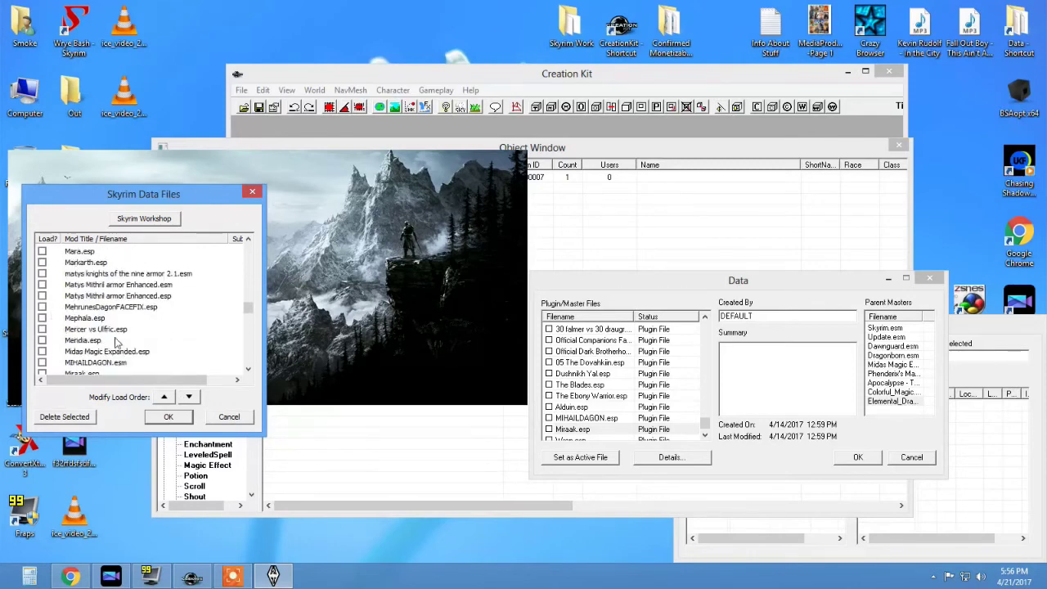
scroll(123, 337, down, 1)
double_click(81, 340)
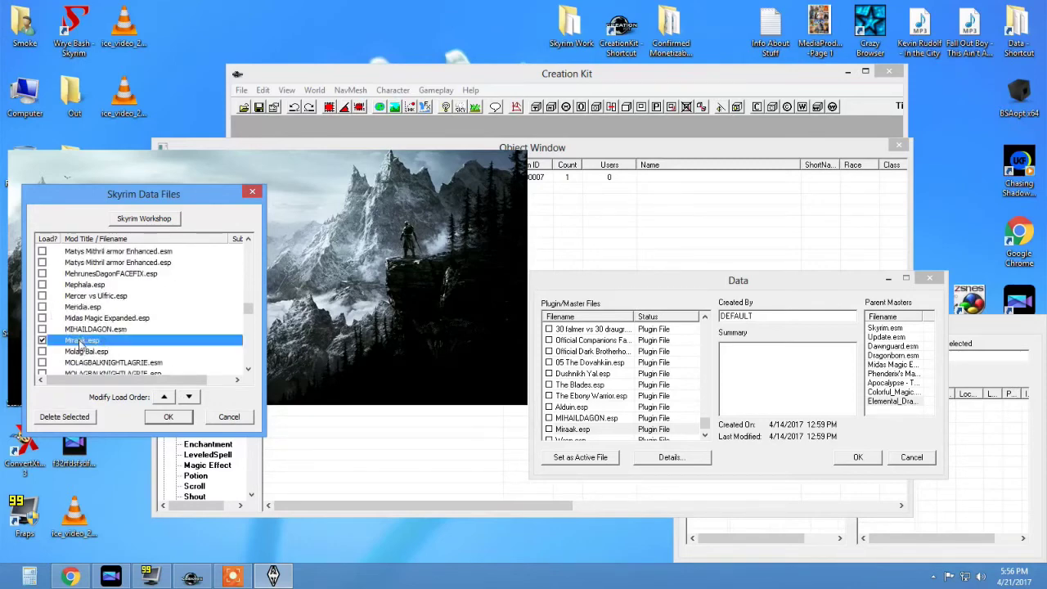
click(167, 416)
Reopen the Skyrim data files list and move Miraak.esp below Phenderix's Magic Evolved.esm in the load order.
click(488, 290)
drag(476, 174, 95, 207)
click(115, 364)
scroll(121, 350, down, 4)
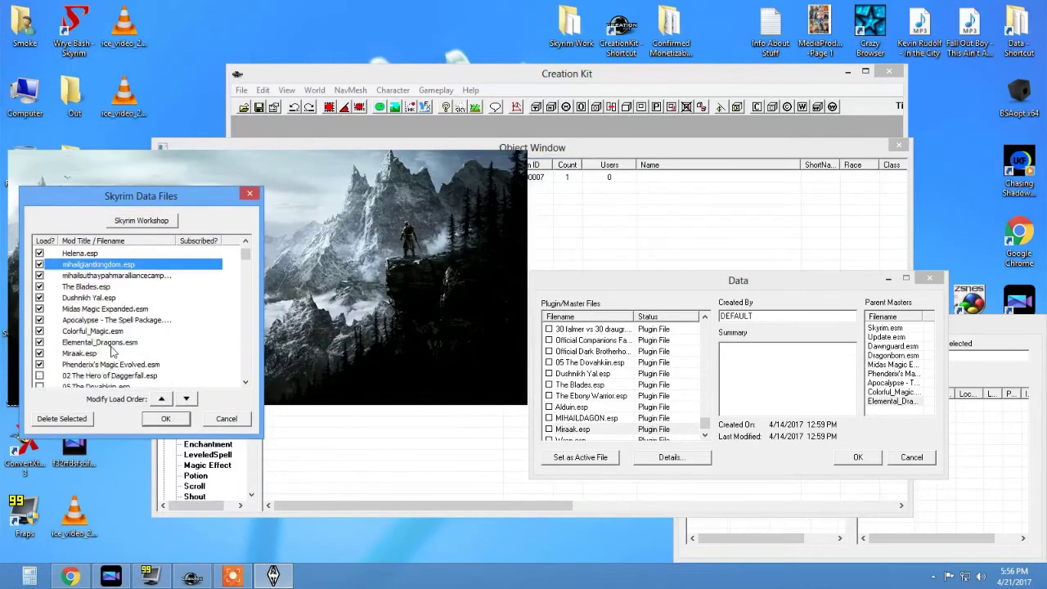
click(88, 320)
click(187, 399)
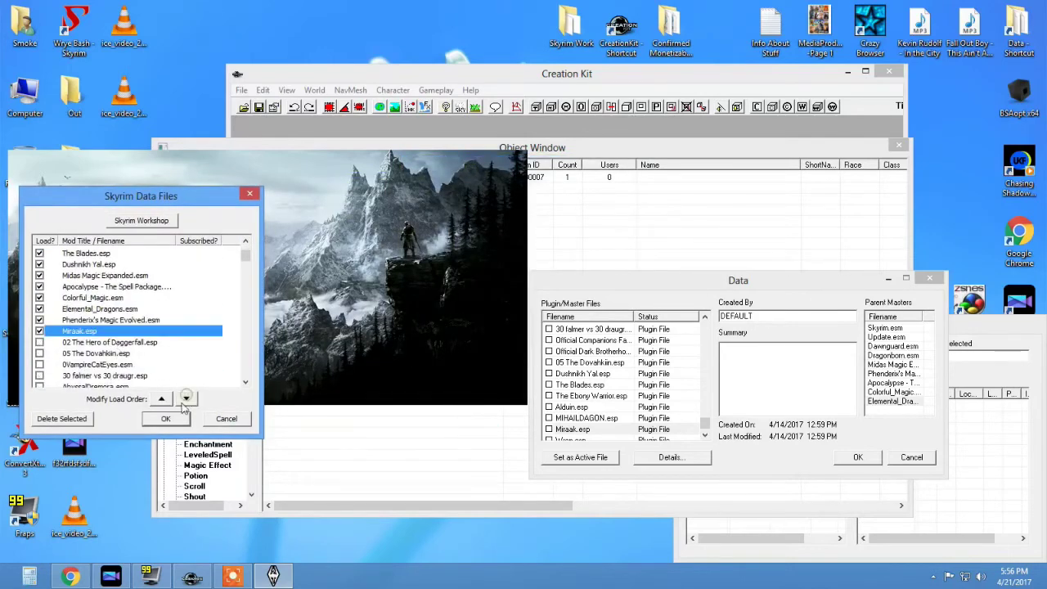
Check the load order of Miraak.esp's magic masters, from Phenderix's Magic Evolved.esm up to Midas Magic Expanded.esm.
click(119, 320)
click(119, 309)
click(120, 297)
click(120, 286)
click(119, 275)
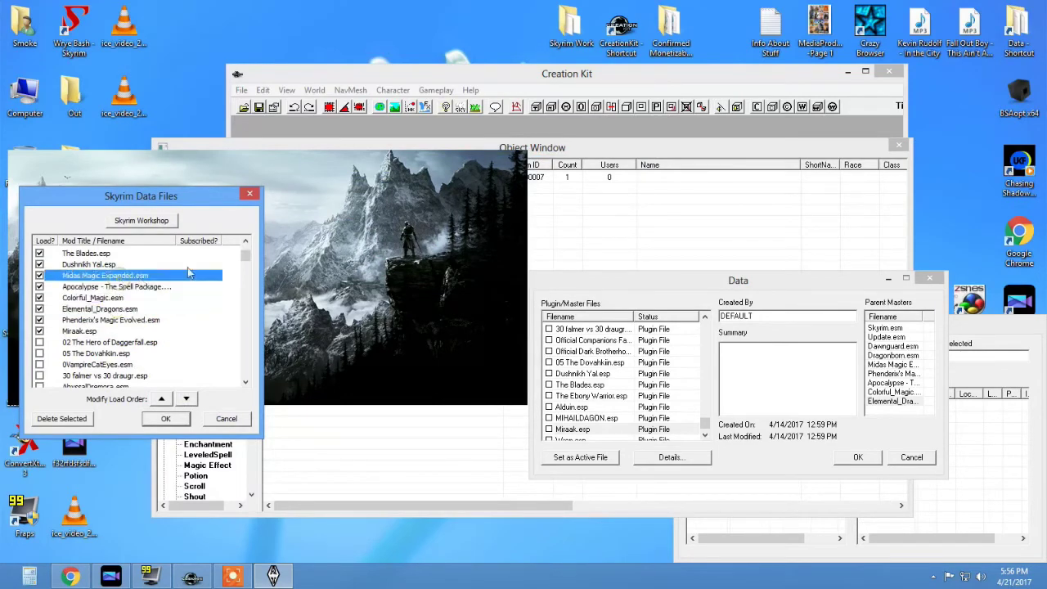
Check the load order positions of Dawnguard.esm and Dragonborn.esm, and accept the data files list.
drag(242, 260, 242, 251)
click(111, 255)
click(115, 265)
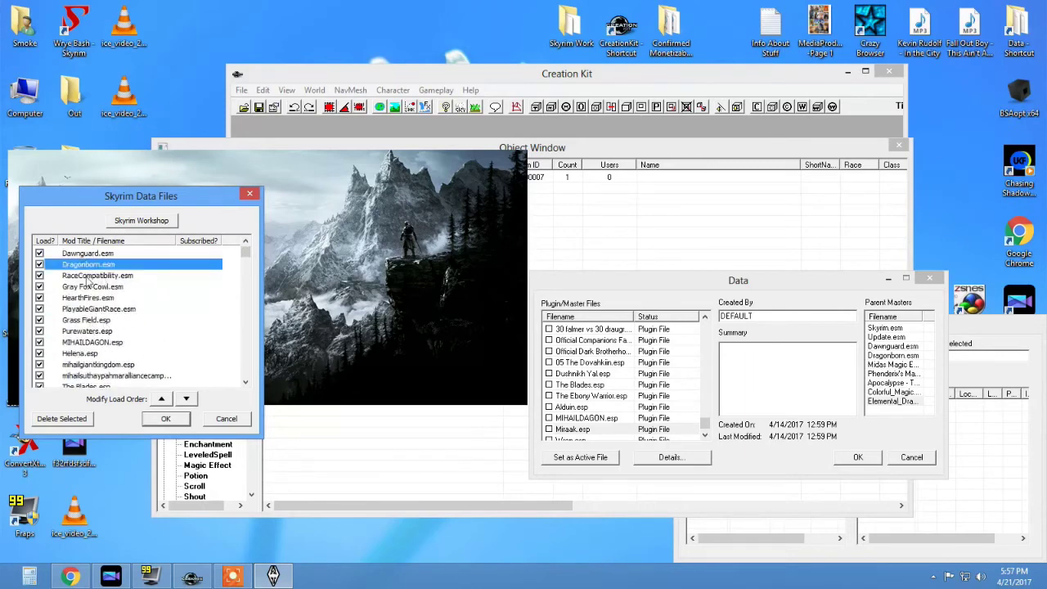
click(92, 253)
click(92, 264)
click(103, 254)
click(110, 265)
scroll(141, 334, down, 5)
drag(90, 278, 85, 332)
click(165, 418)
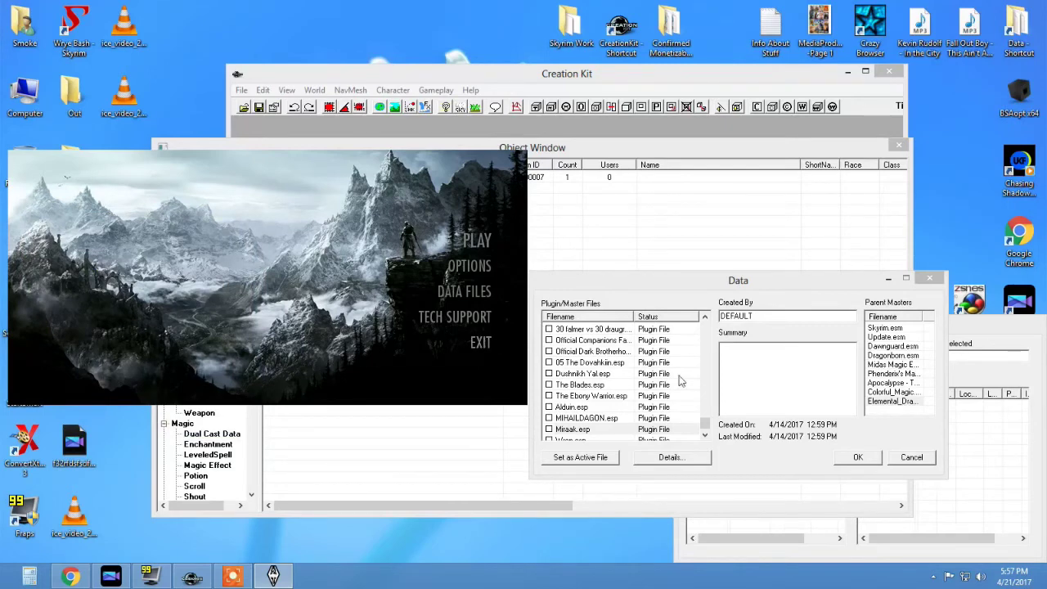
click(882, 76)
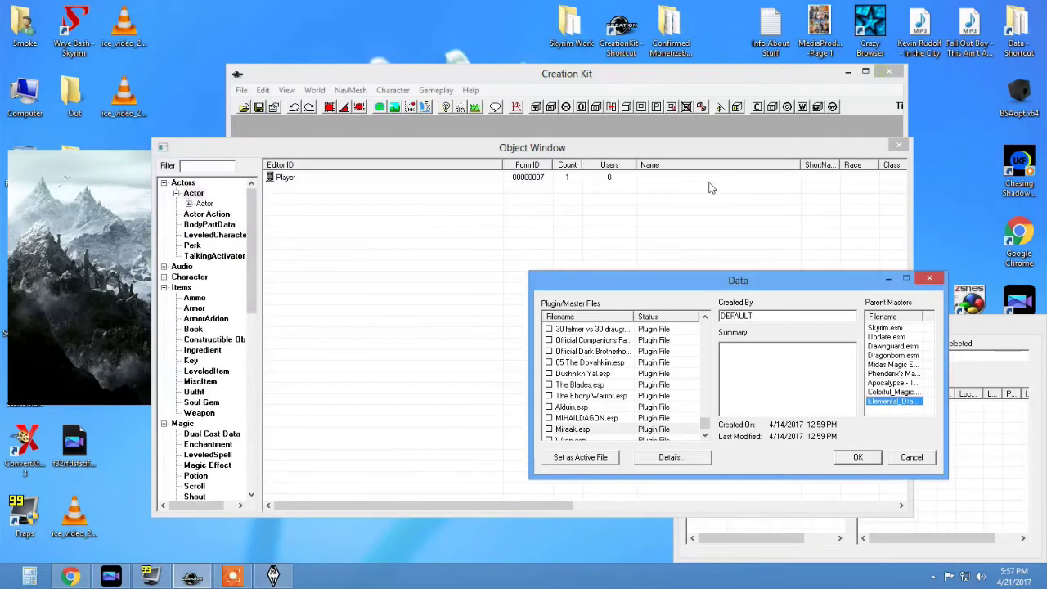
click(120, 212)
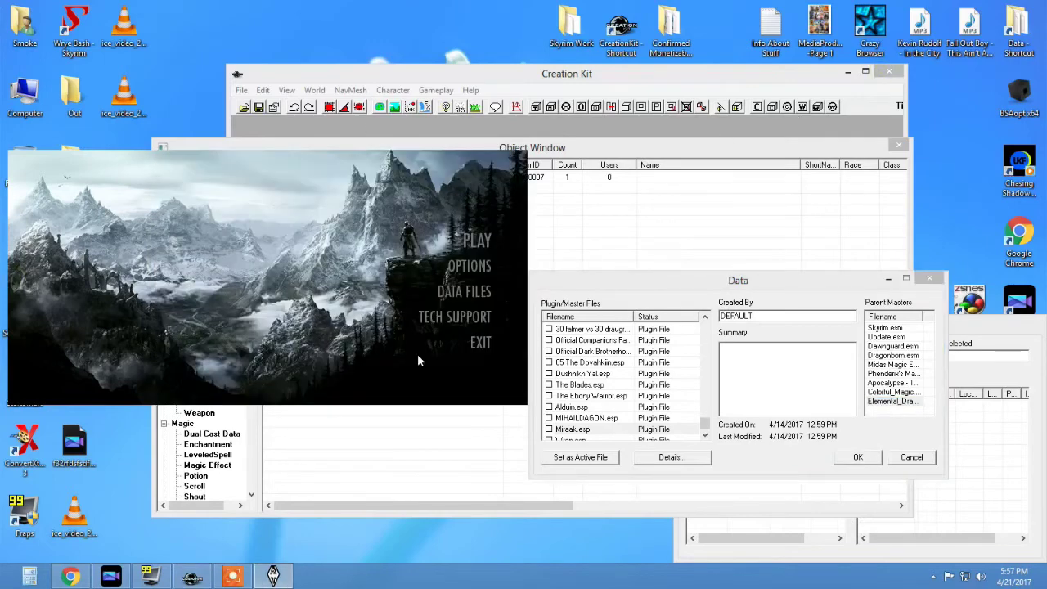
click(229, 577)
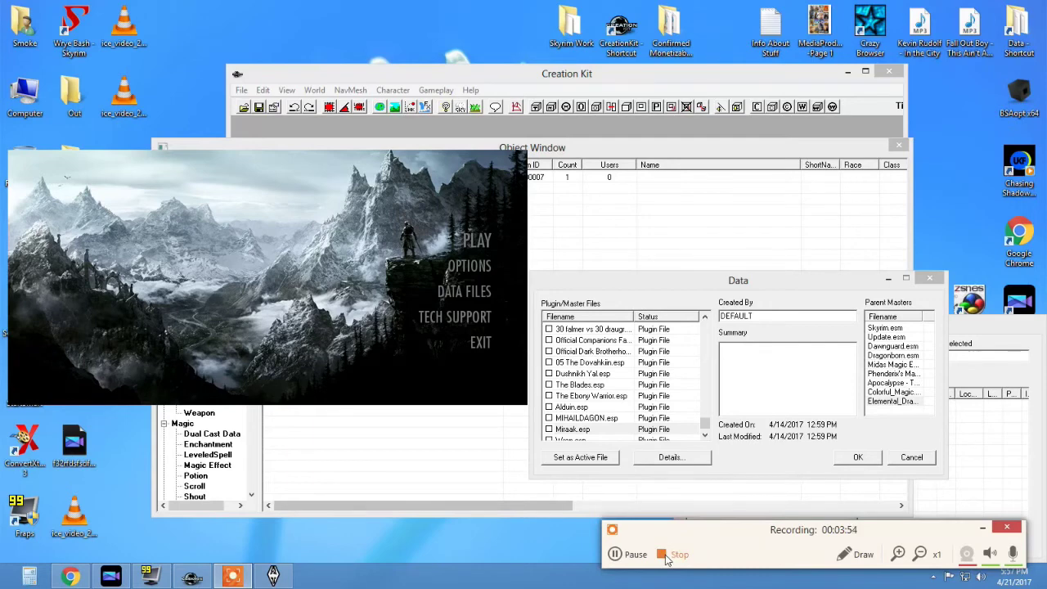
click(666, 555)
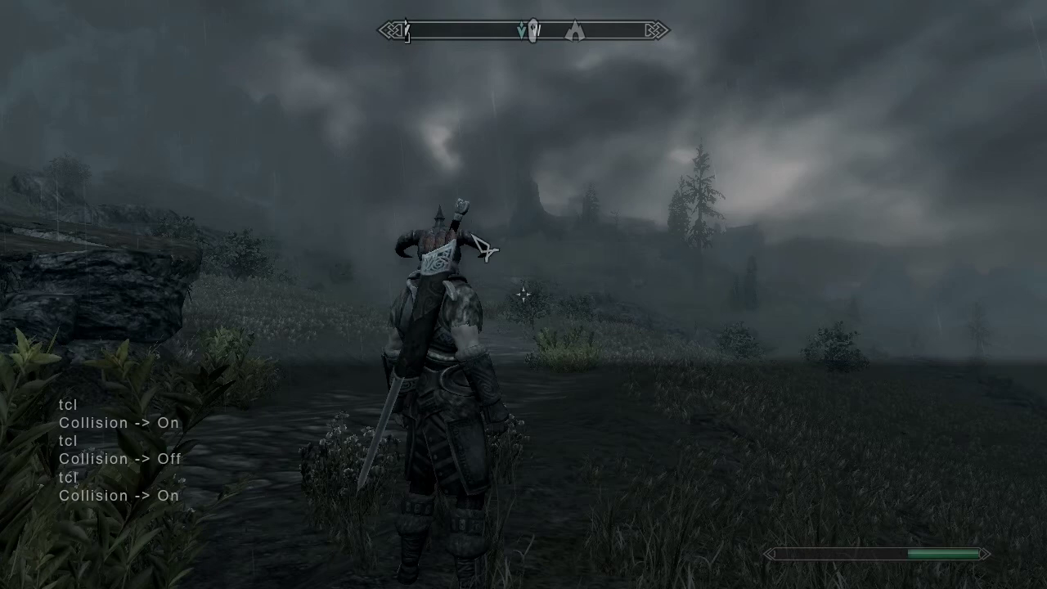
Close the console in the Skyrim game, open the world map and zoom in and out to examine it.
key(shift+Tab)
key(shift+Tab)
text(m)
key(grave)
key(m)
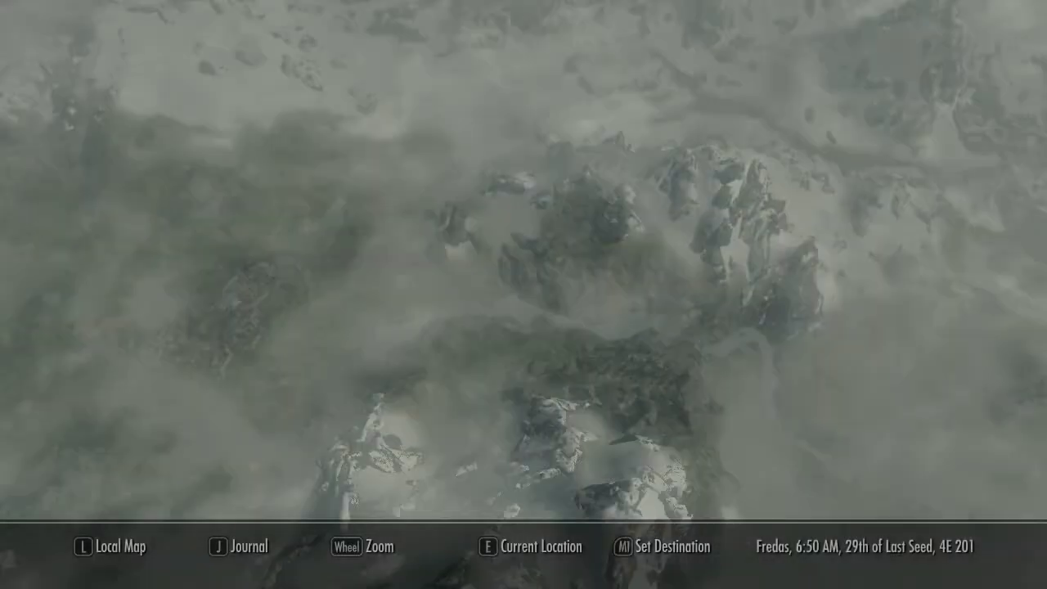
scroll(433, 315, up, 5)
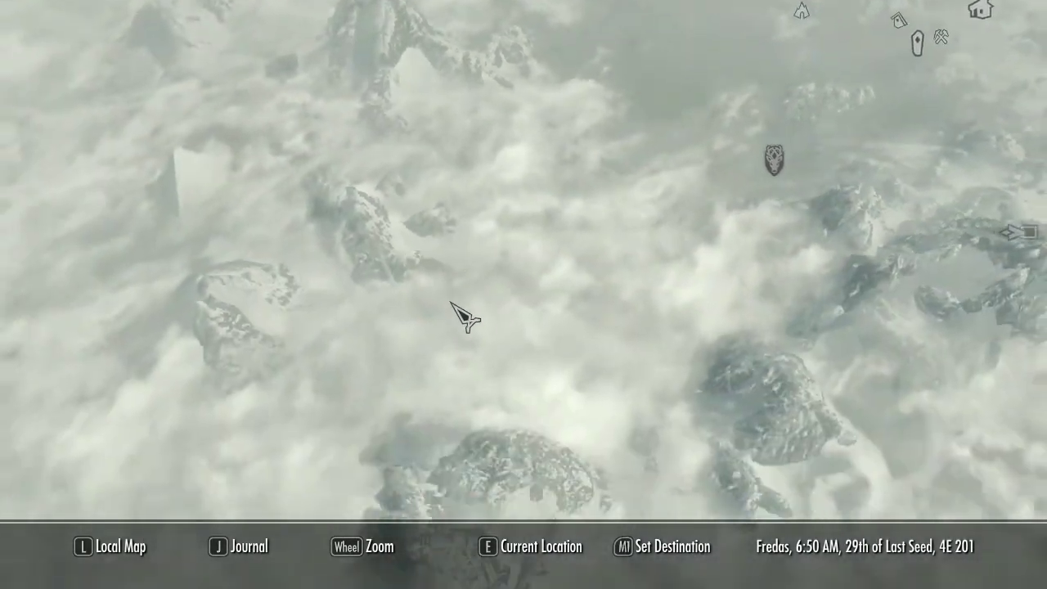
scroll(458, 307, down, 5)
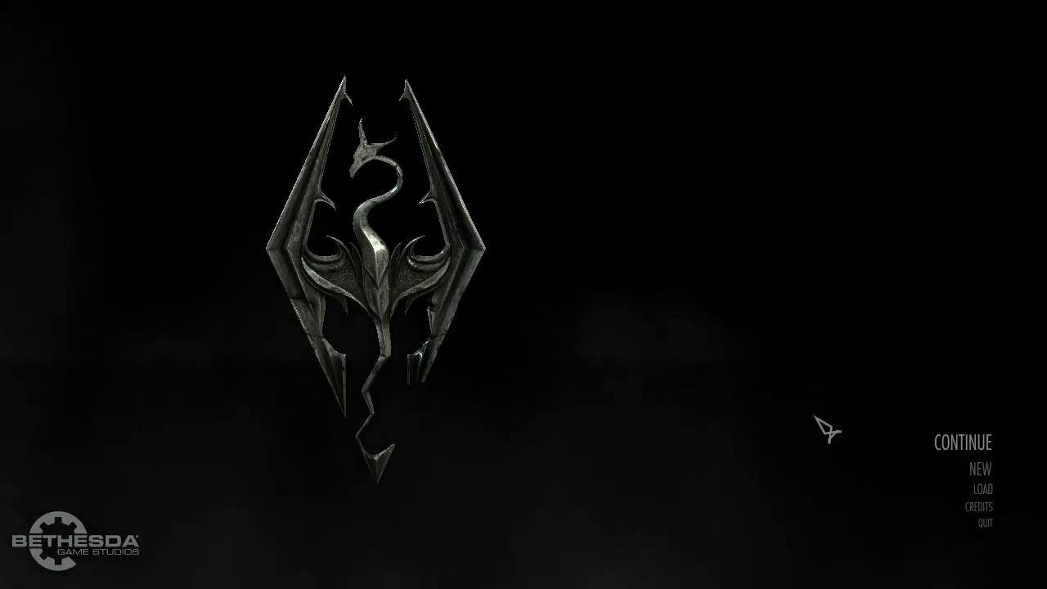
Continue from the last saved game in Skyrim's main menu.
click(953, 446)
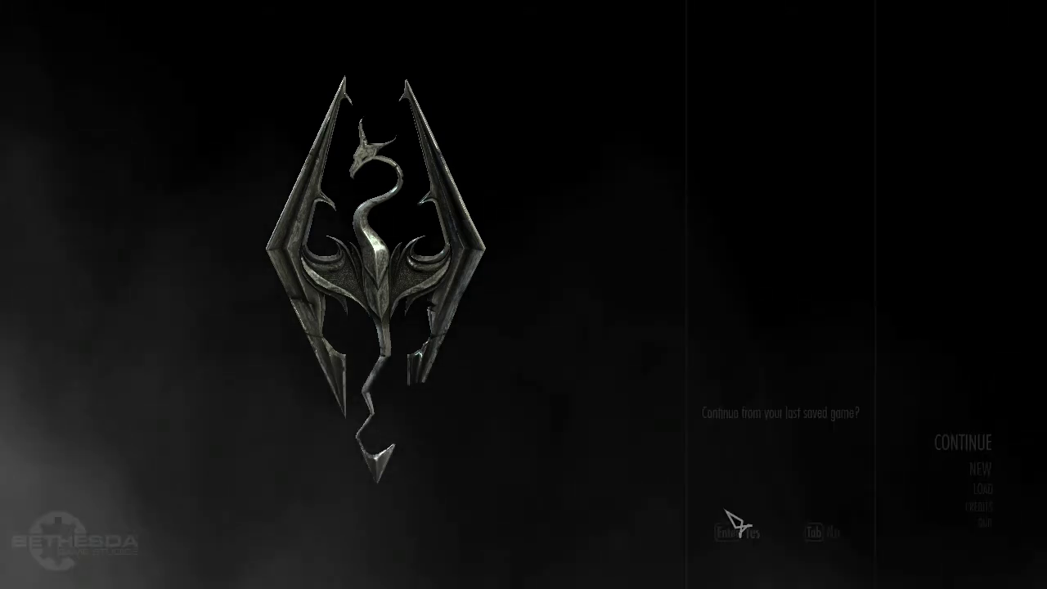
click(725, 512)
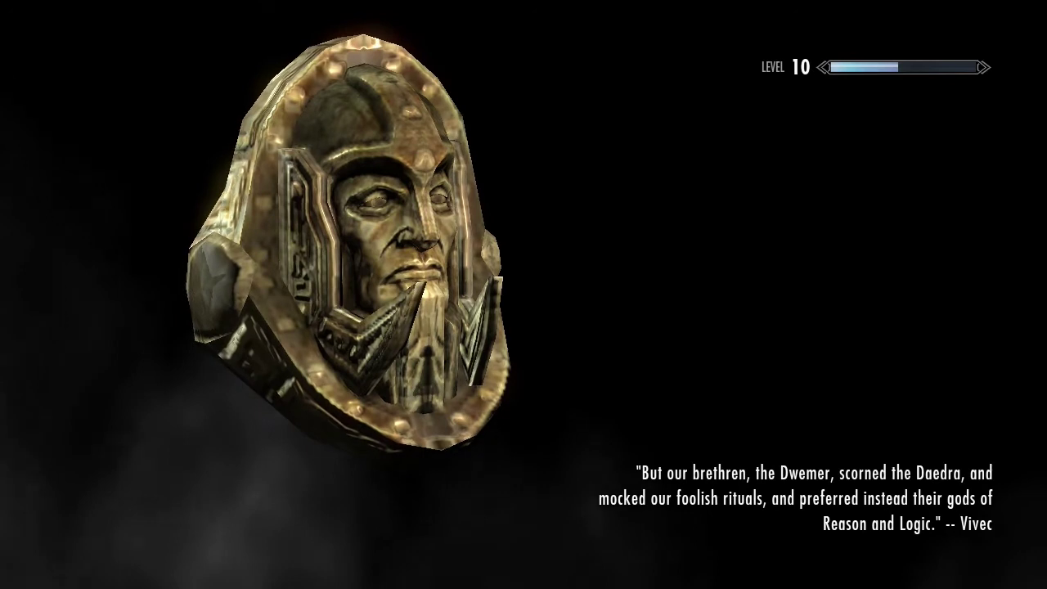